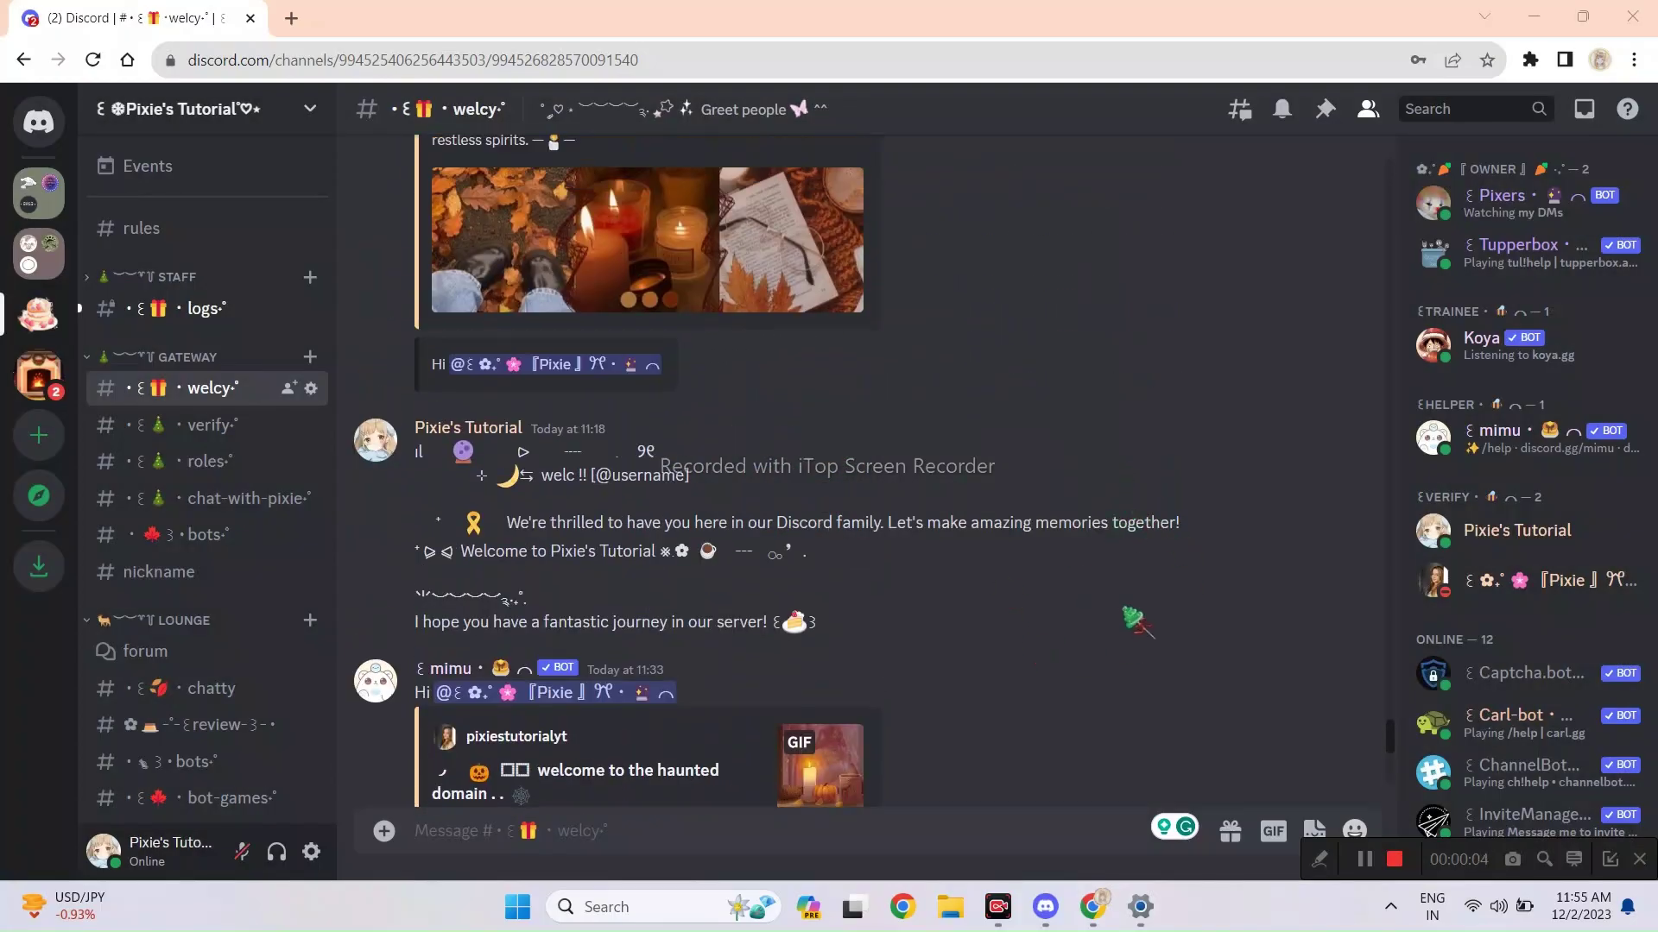
Start the Community Server setup from the server's settings.
left_click(281, 108)
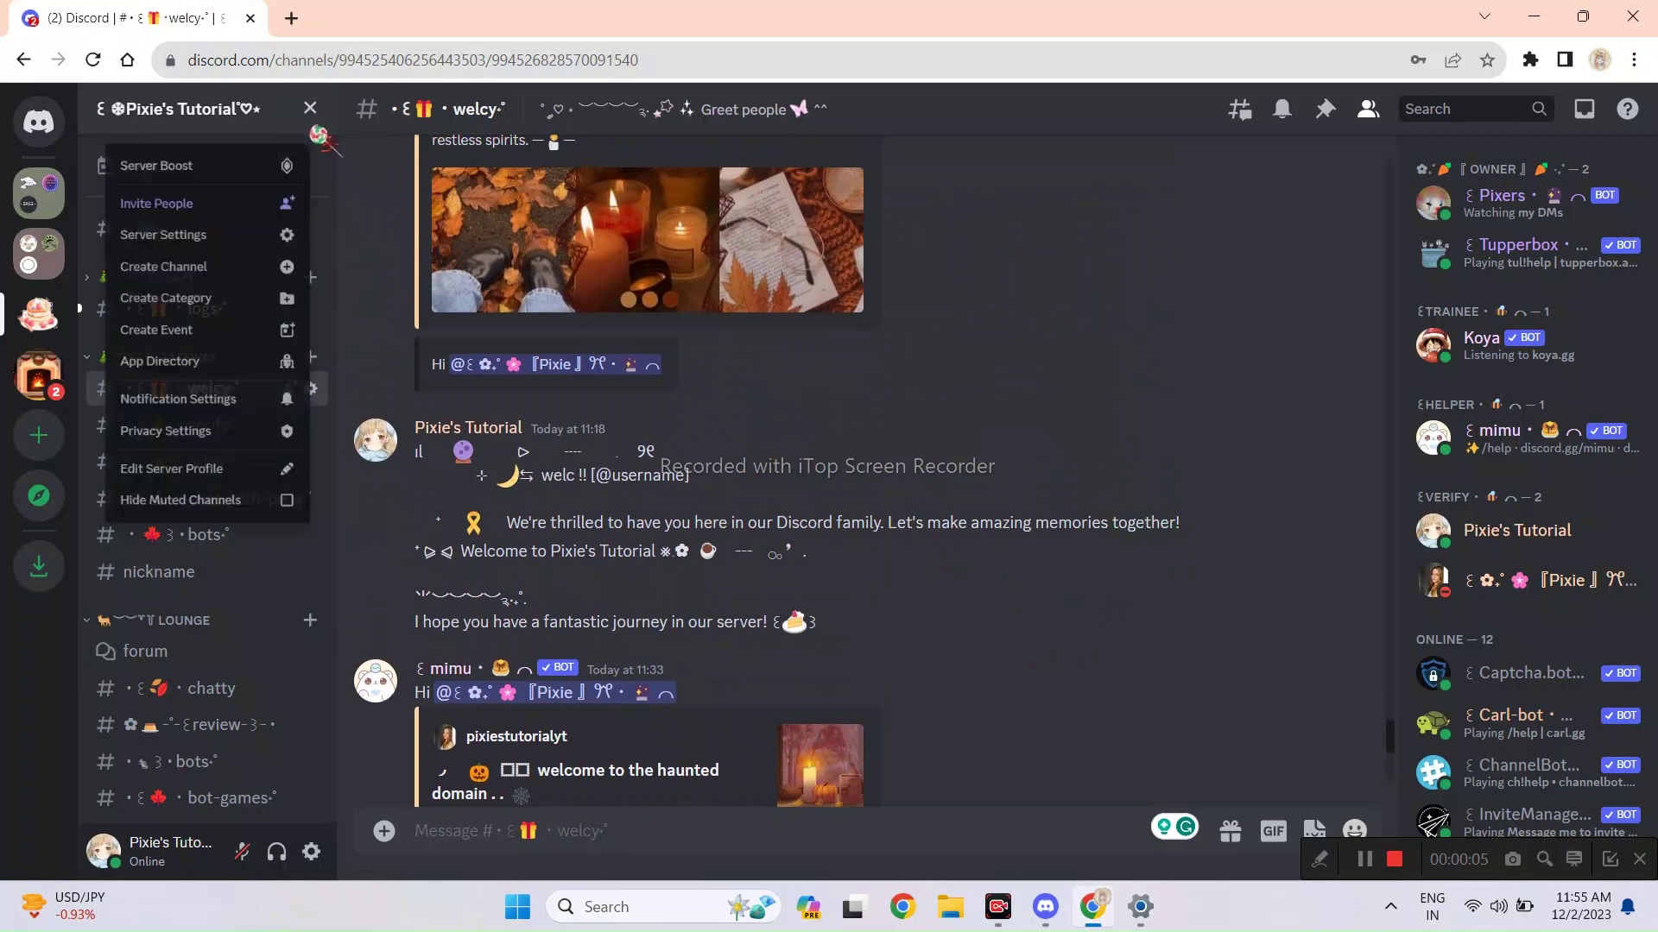
left_click(255, 252)
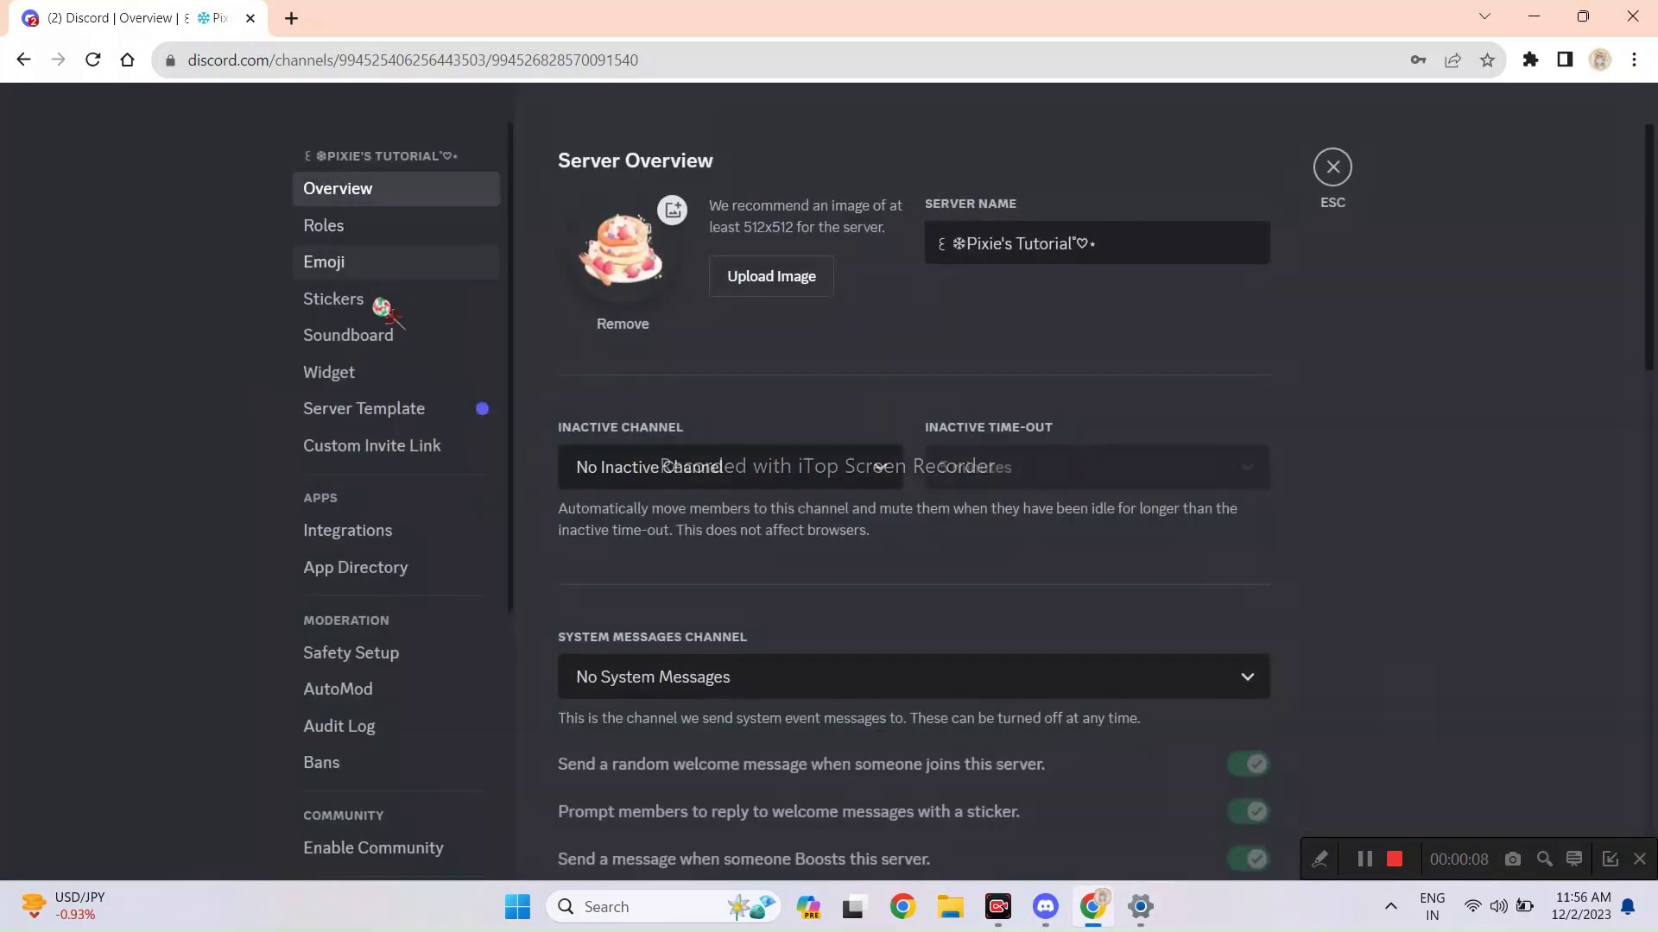
scroll(371, 487, "down", 4)
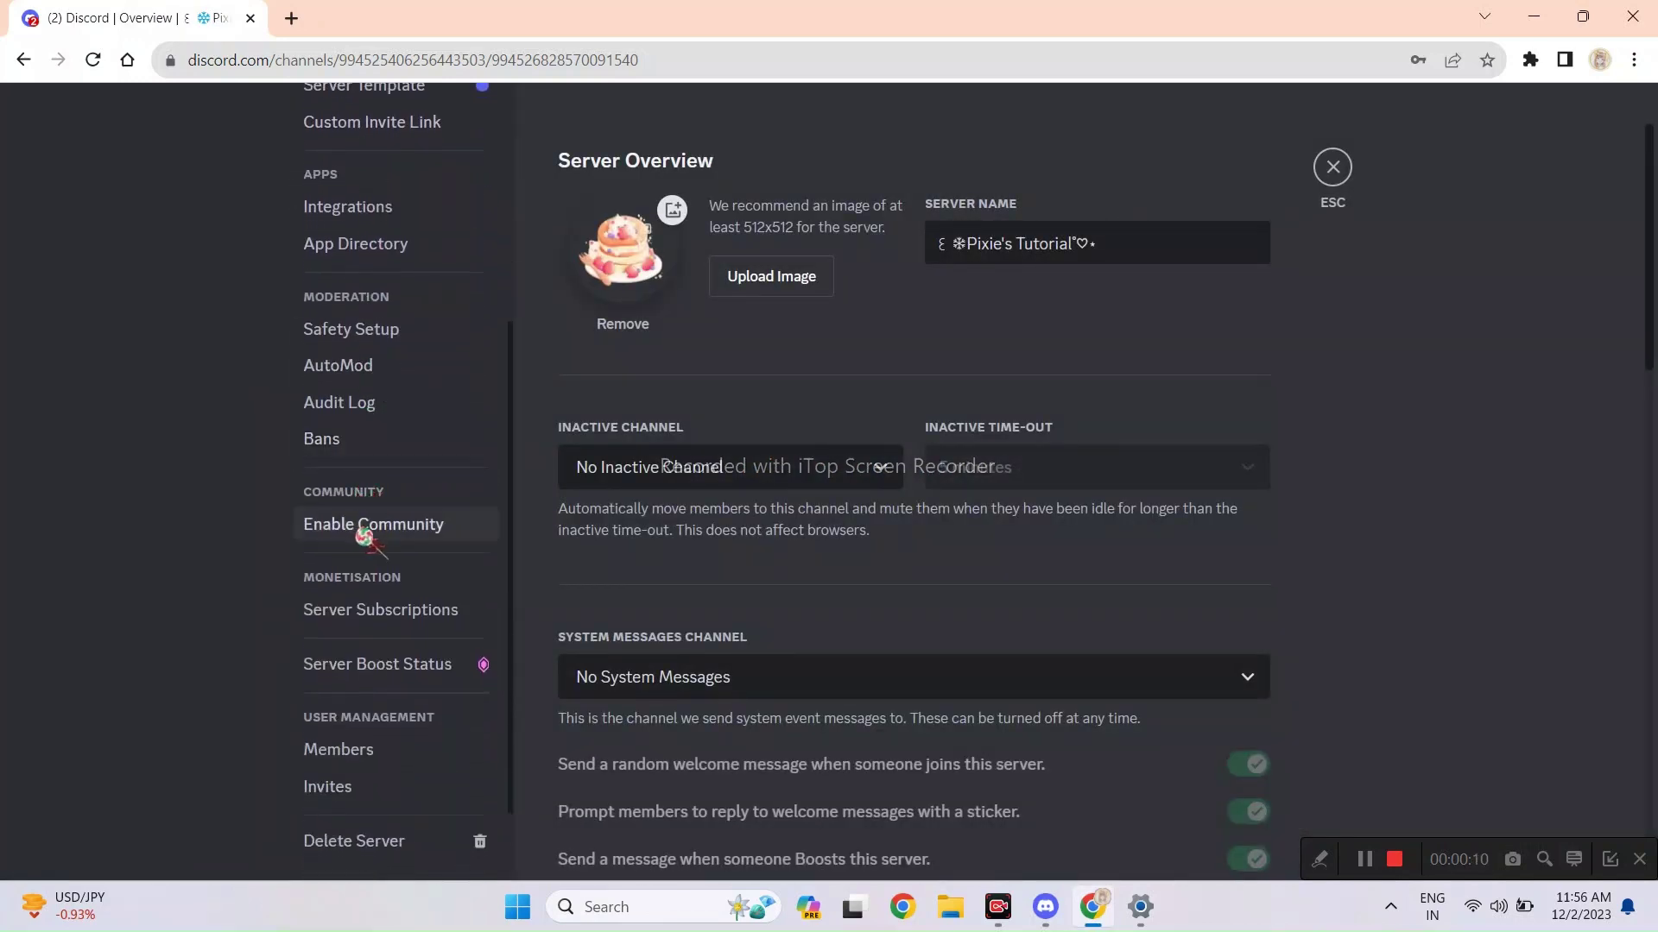
left_click(363, 529)
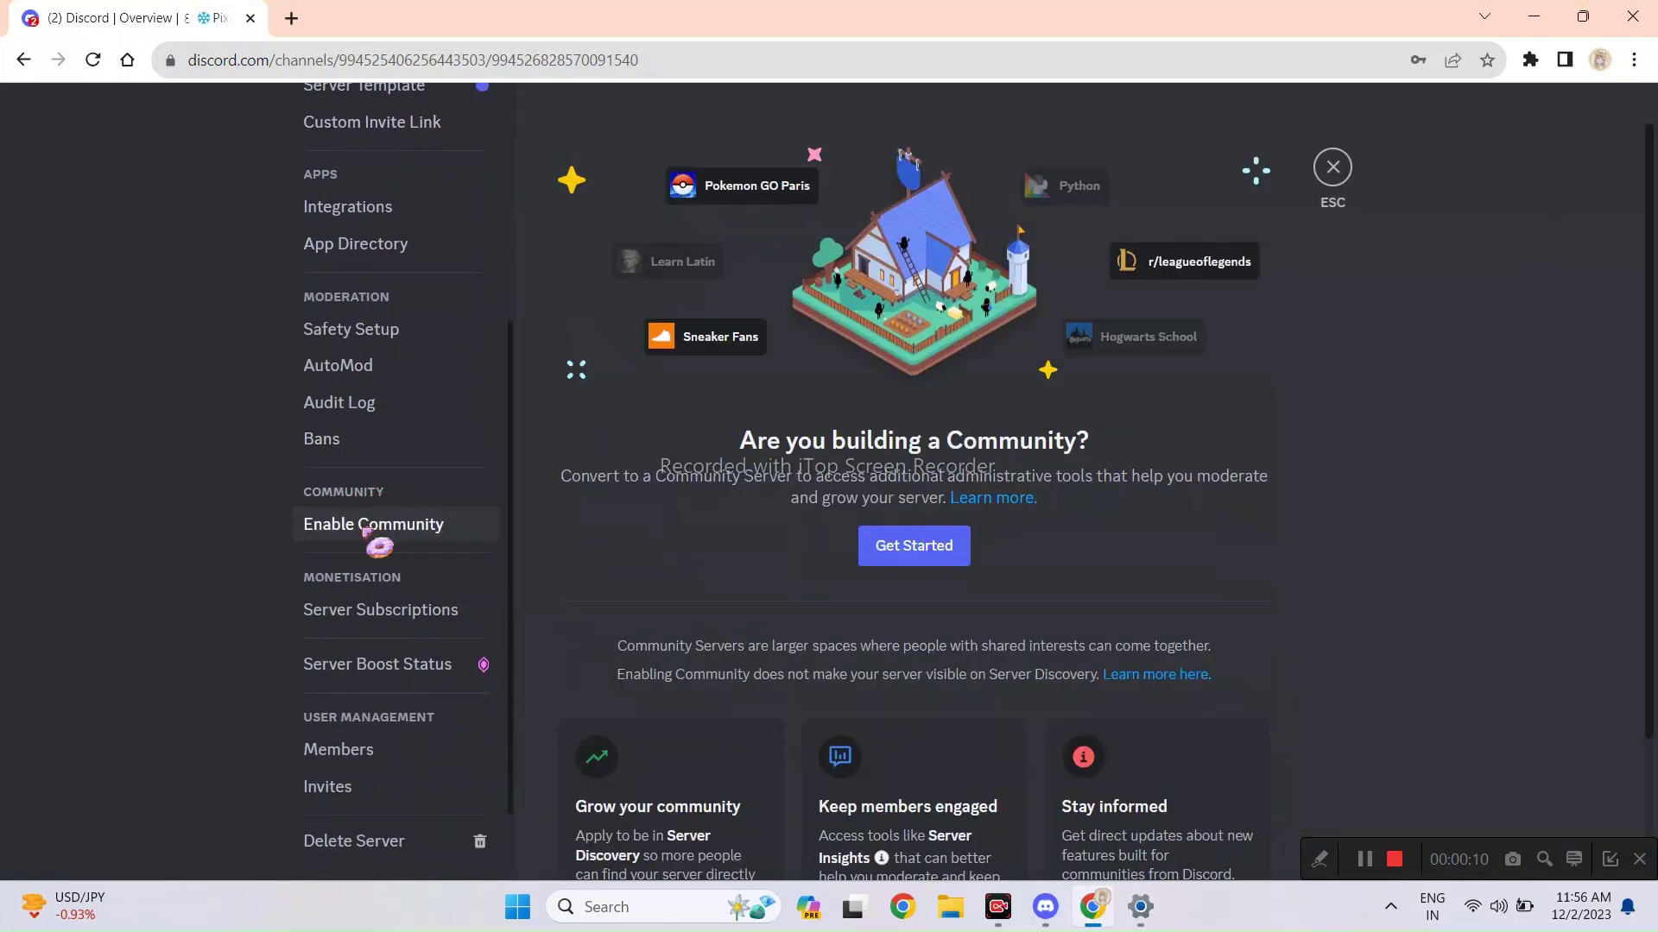
left_click(903, 565)
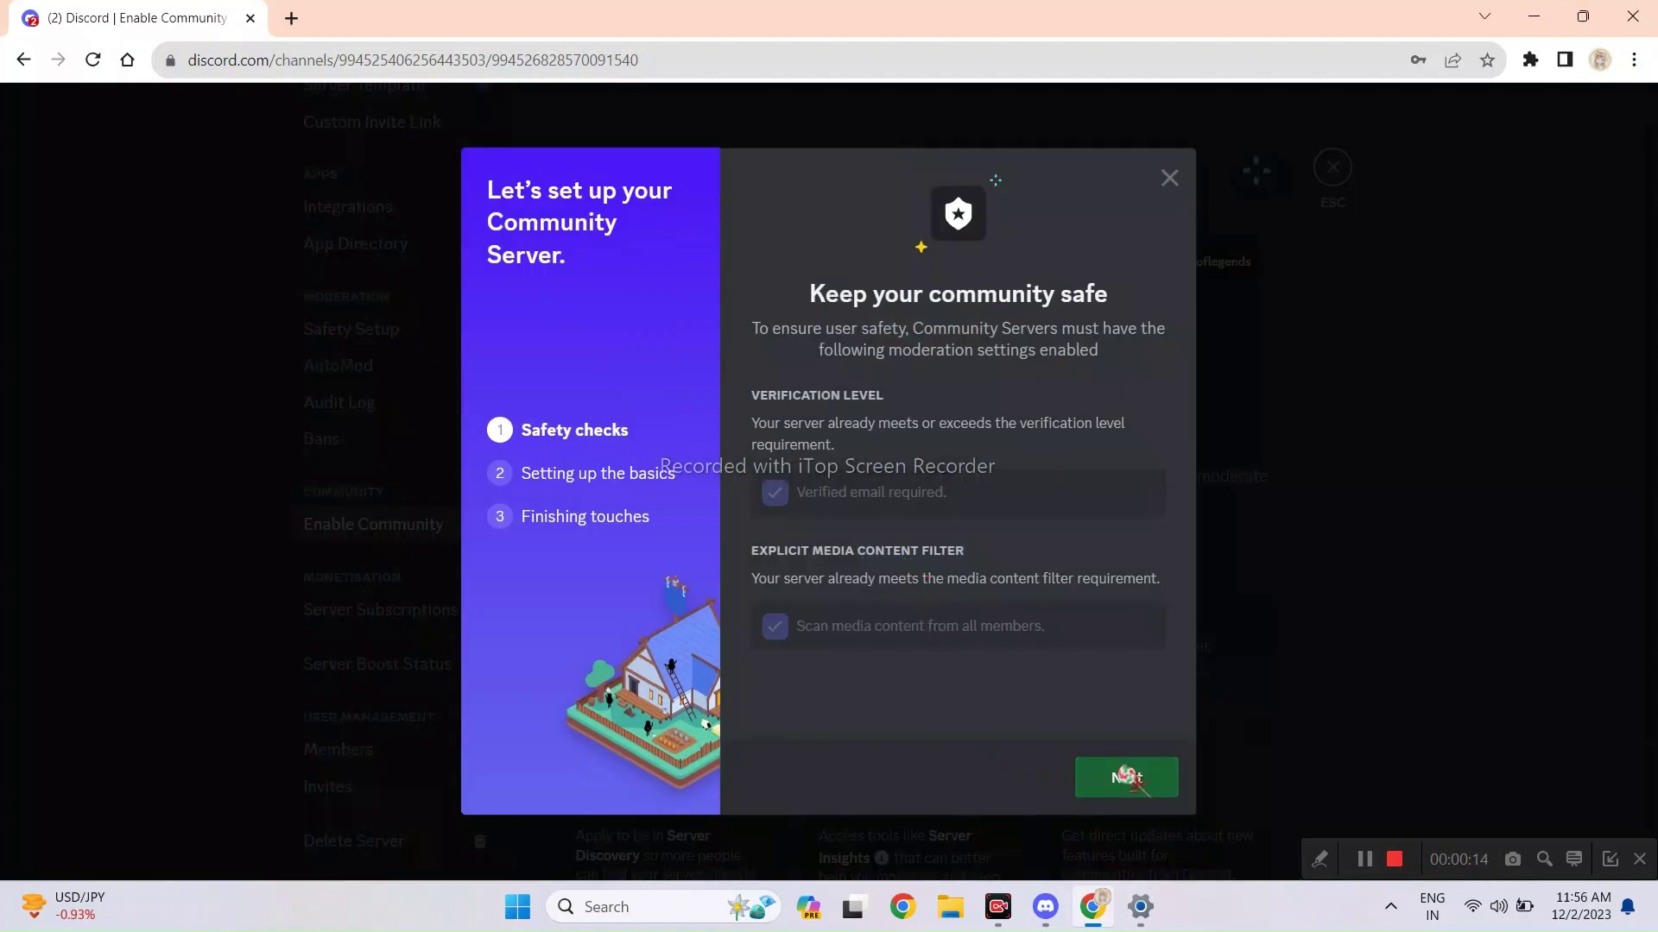
Complete the Community setup with "Create one for me" for the rules and updates channels, agreeing to the Community guidelines.
left_click(1127, 777)
left_click(898, 523)
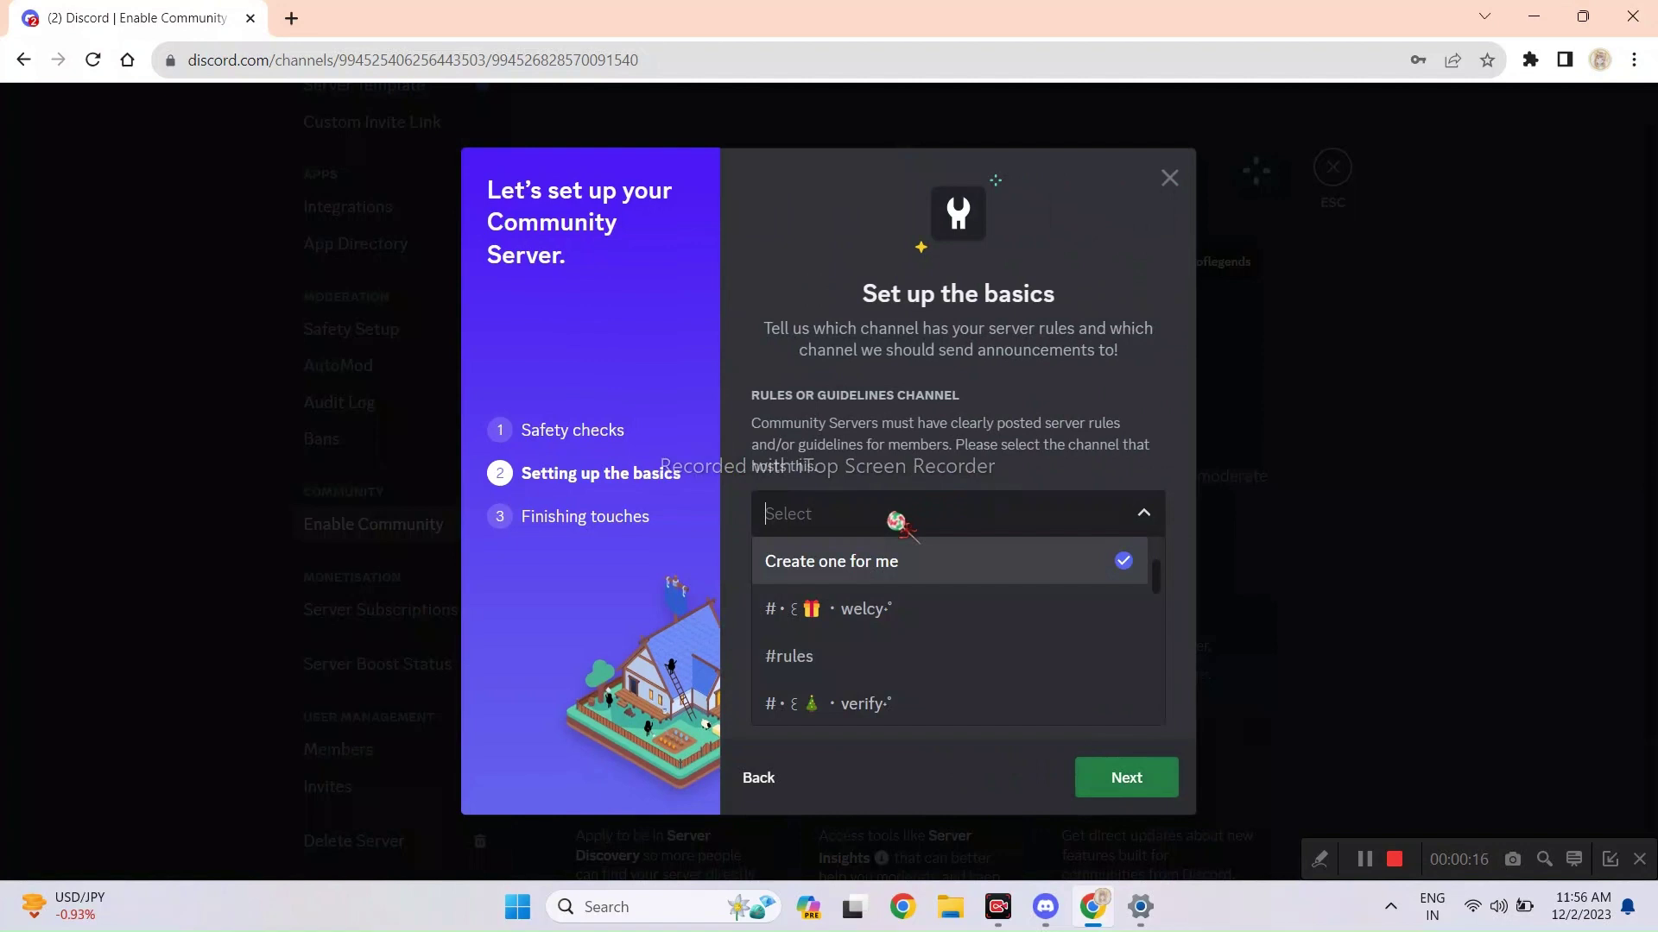
scroll(907, 639, "down", 5)
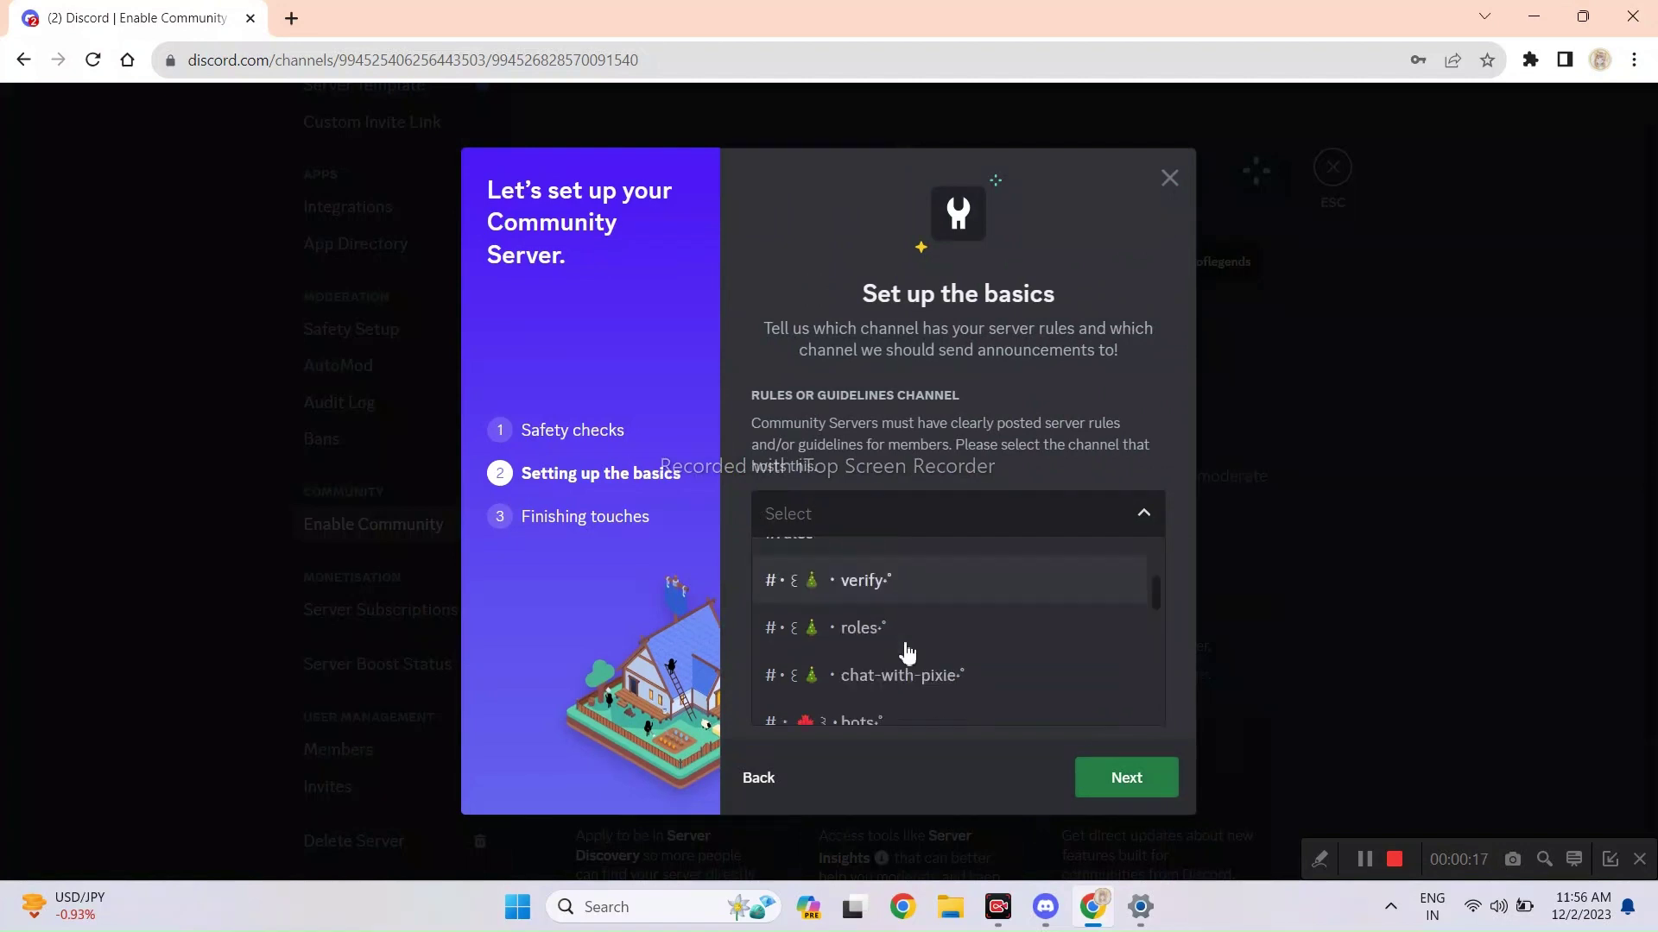
left_click(963, 508)
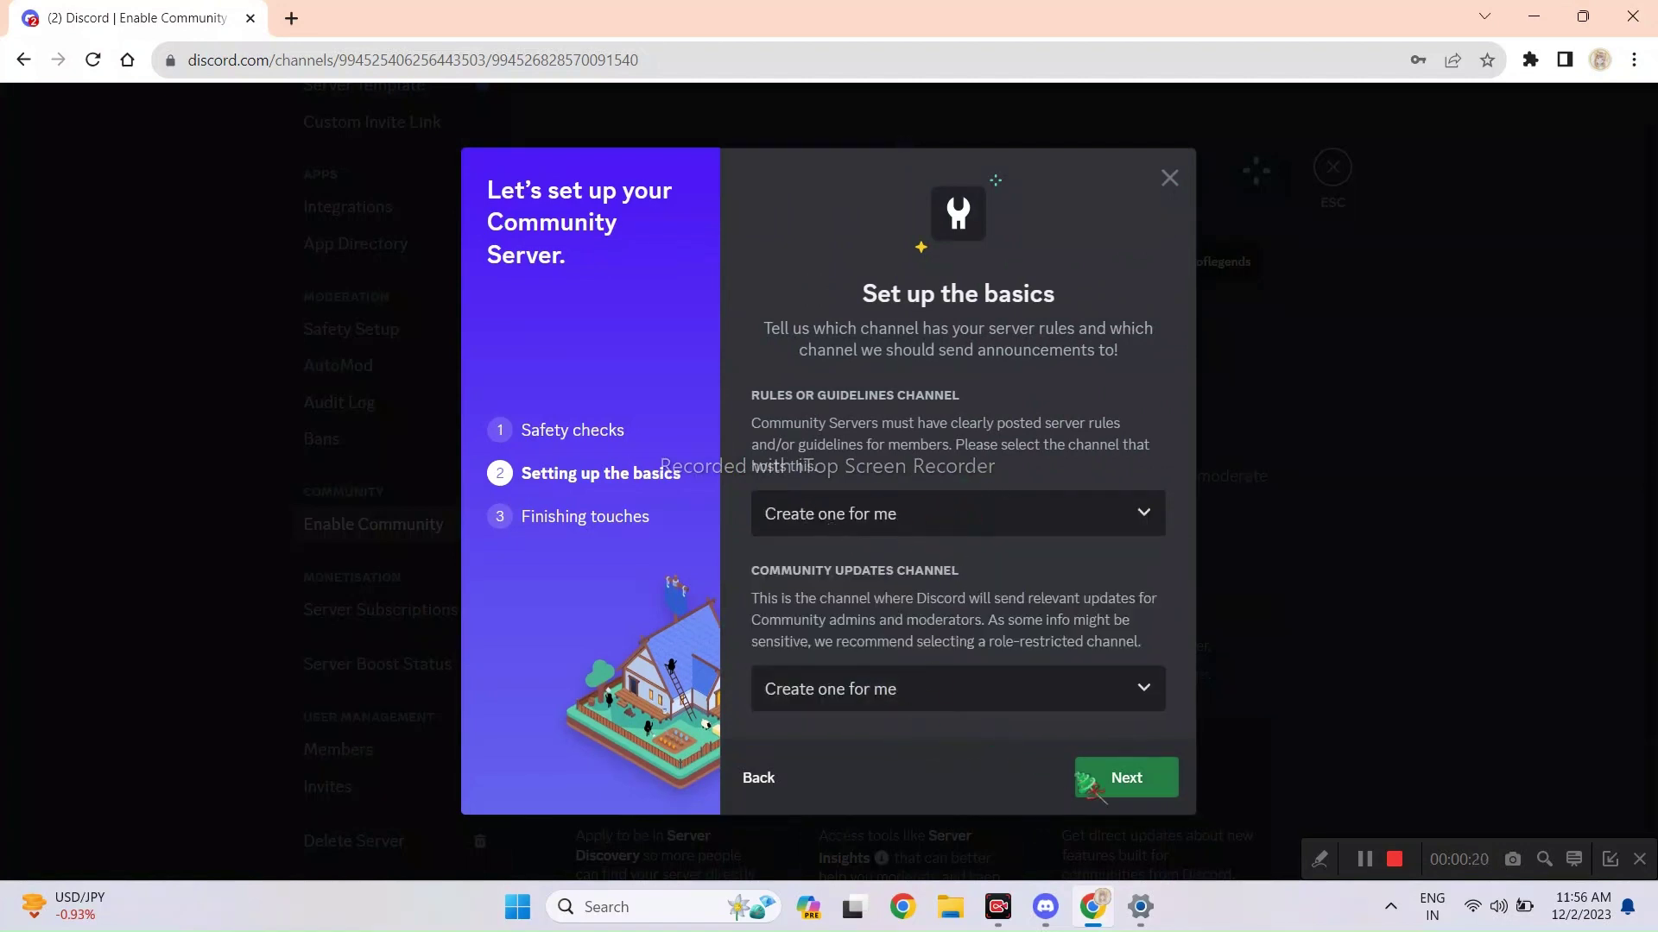
left_click(1113, 781)
scroll(1015, 686, "down", 2)
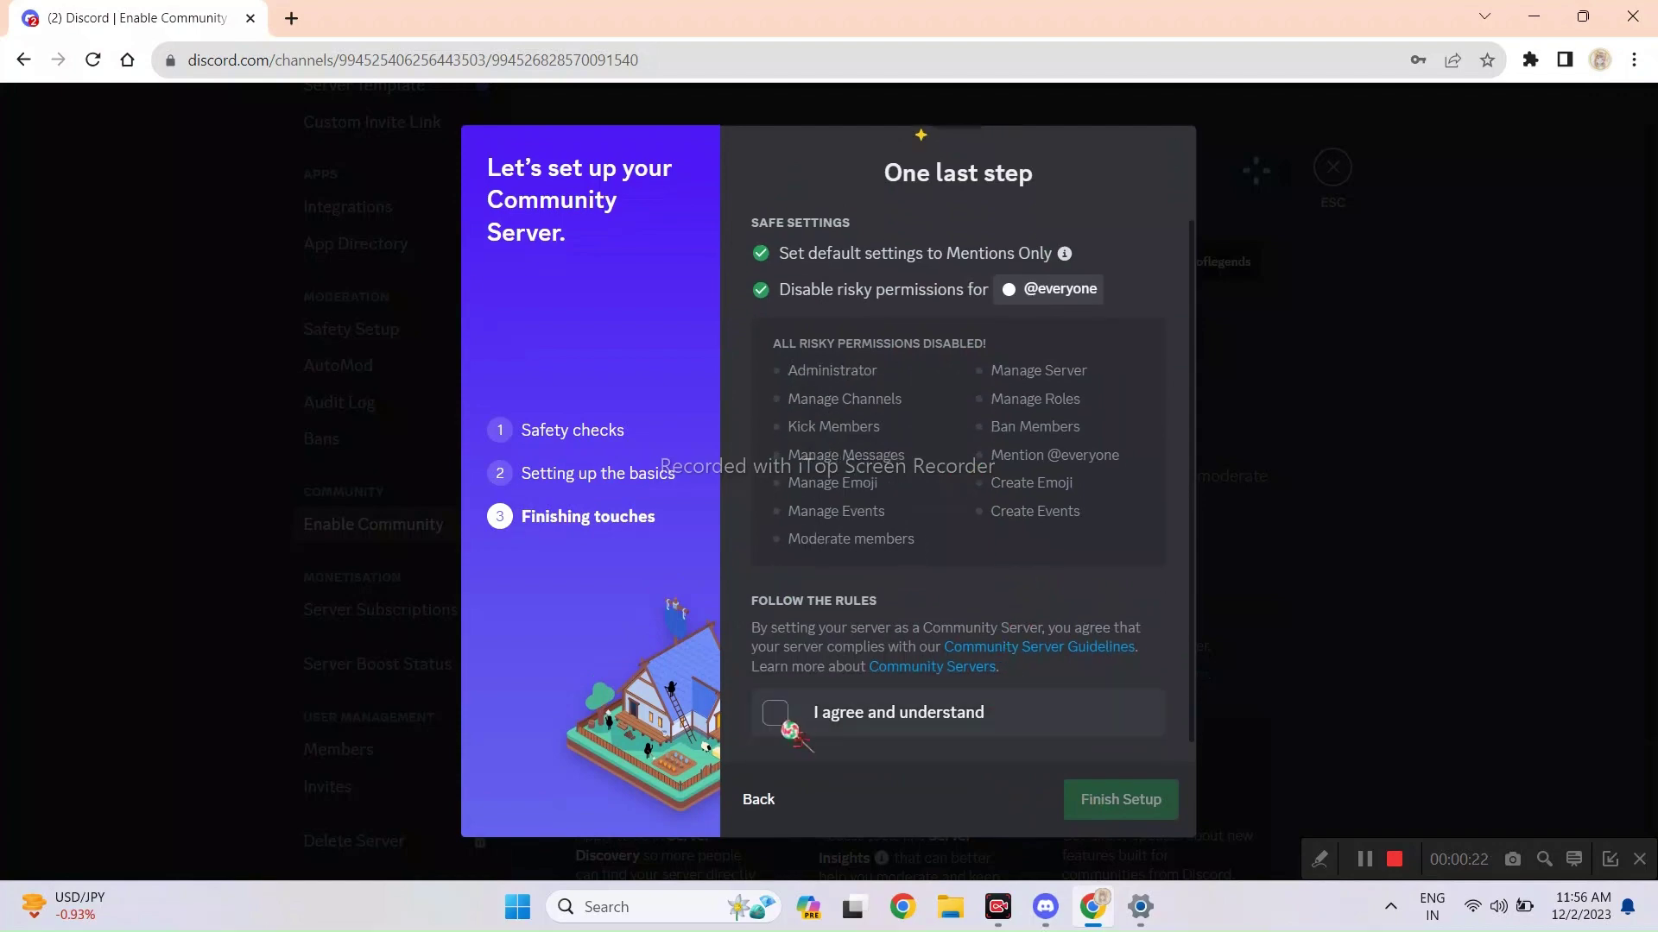
left_click(781, 714)
left_click(1144, 803)
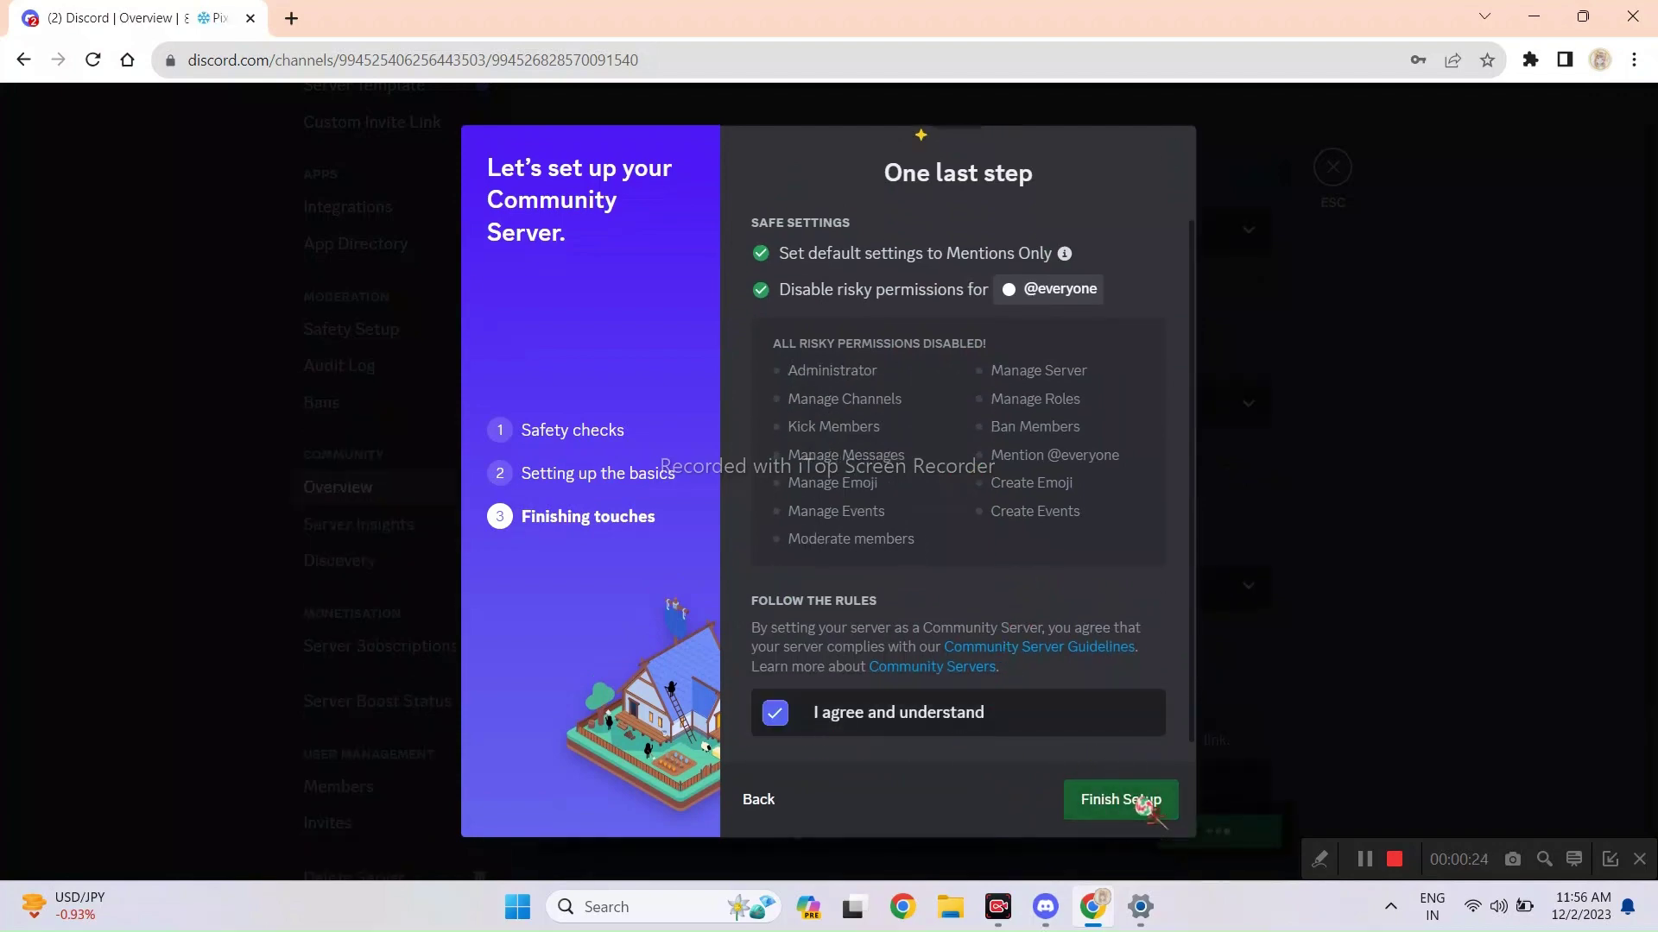
Review the server description in the Community overview, then view the new moderator-only channel.
scroll(1136, 782, "down", 1)
scroll(1126, 742, "down", 3)
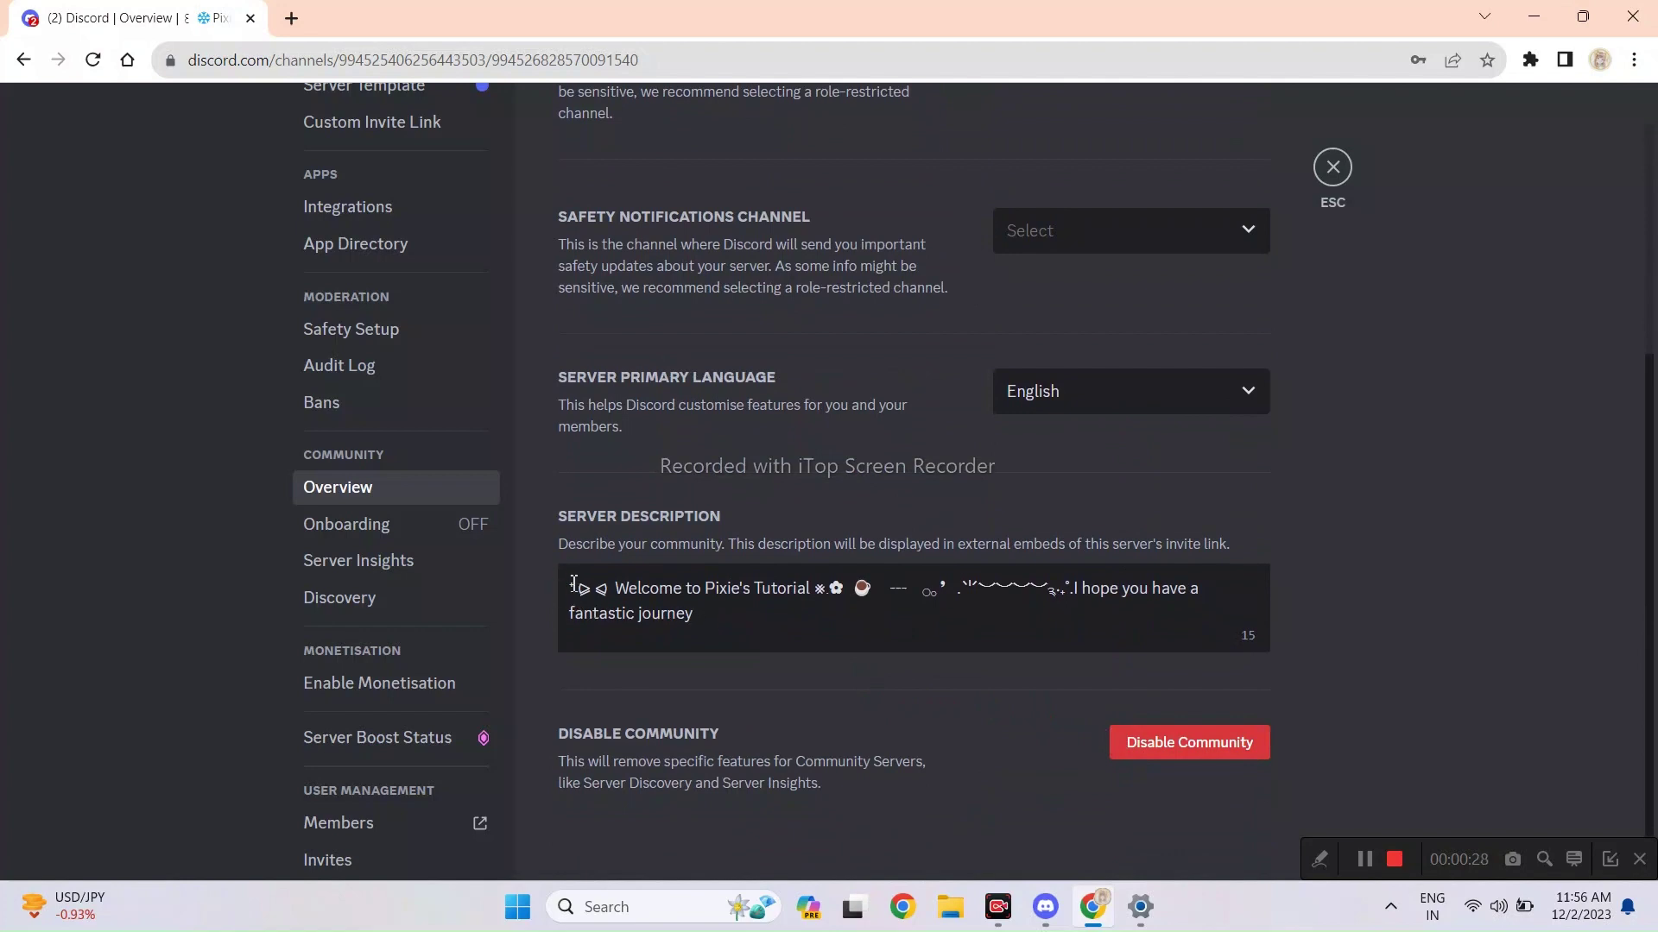
left_click_drag(574, 584, 745, 624)
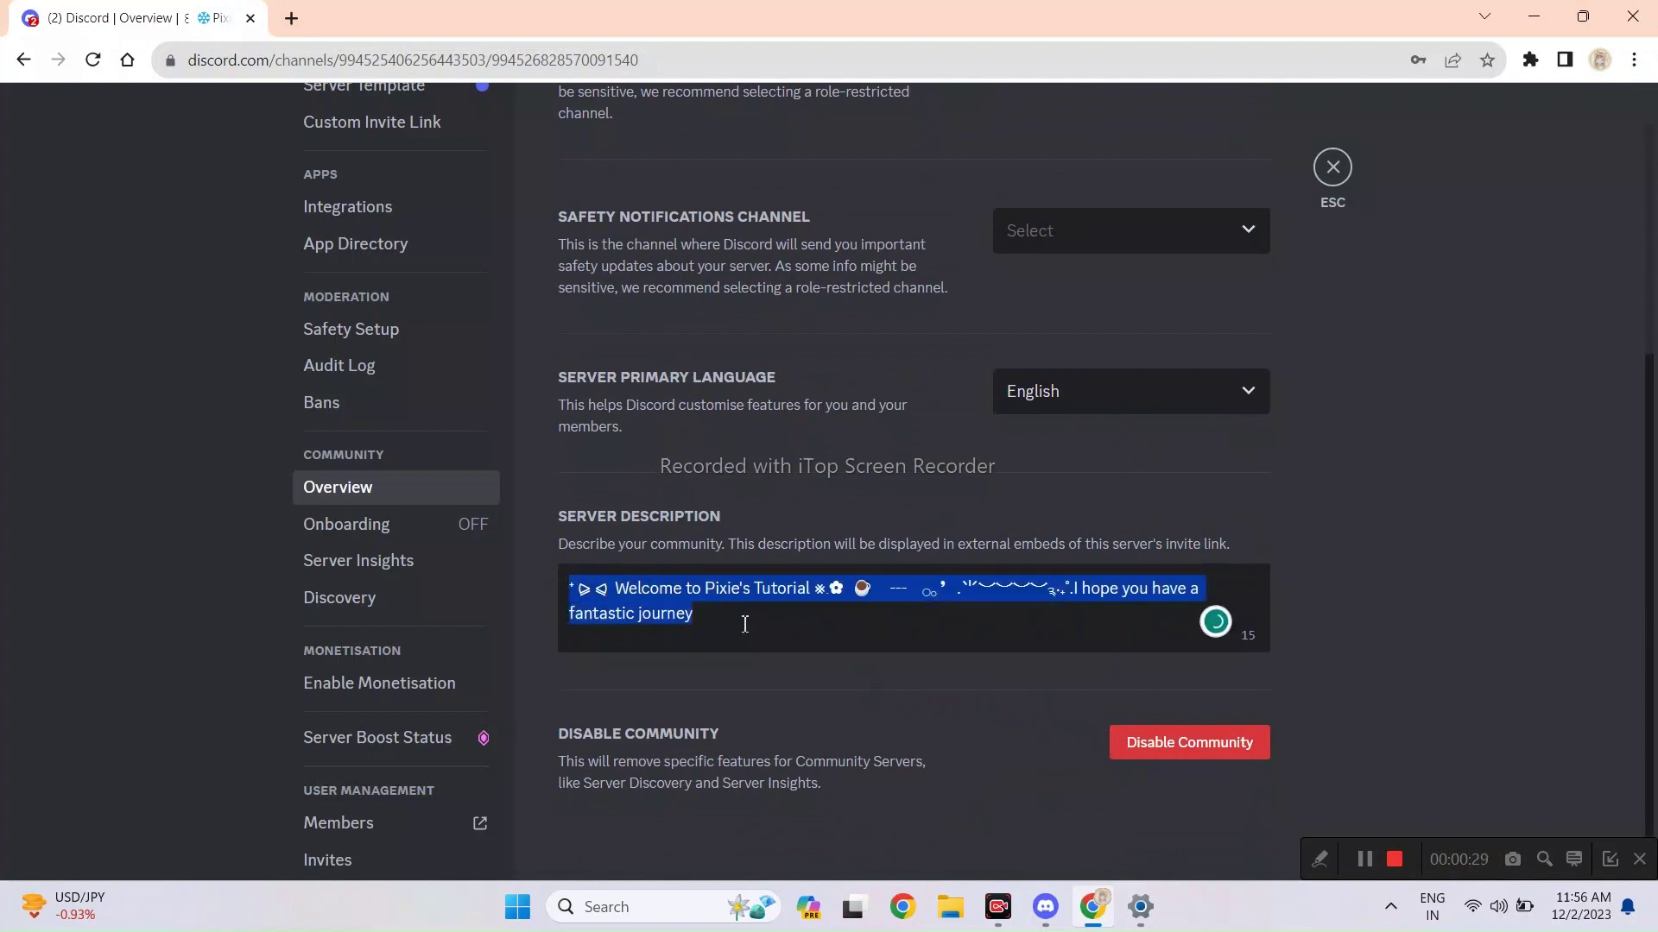
left_click(820, 637)
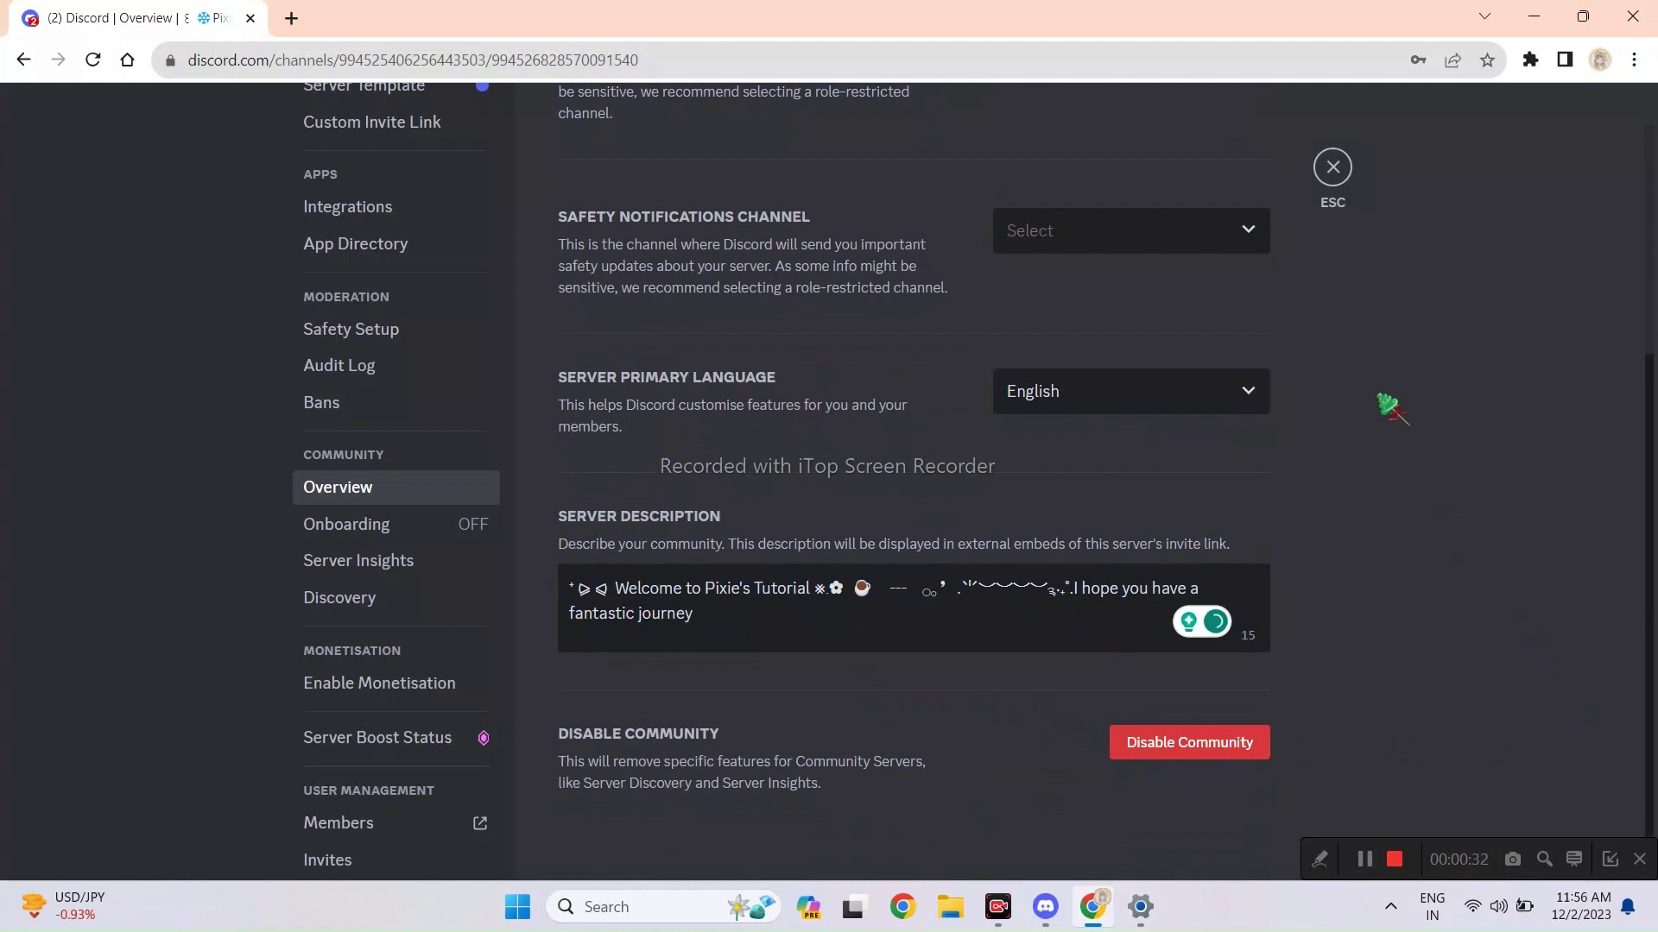
left_click(1332, 167)
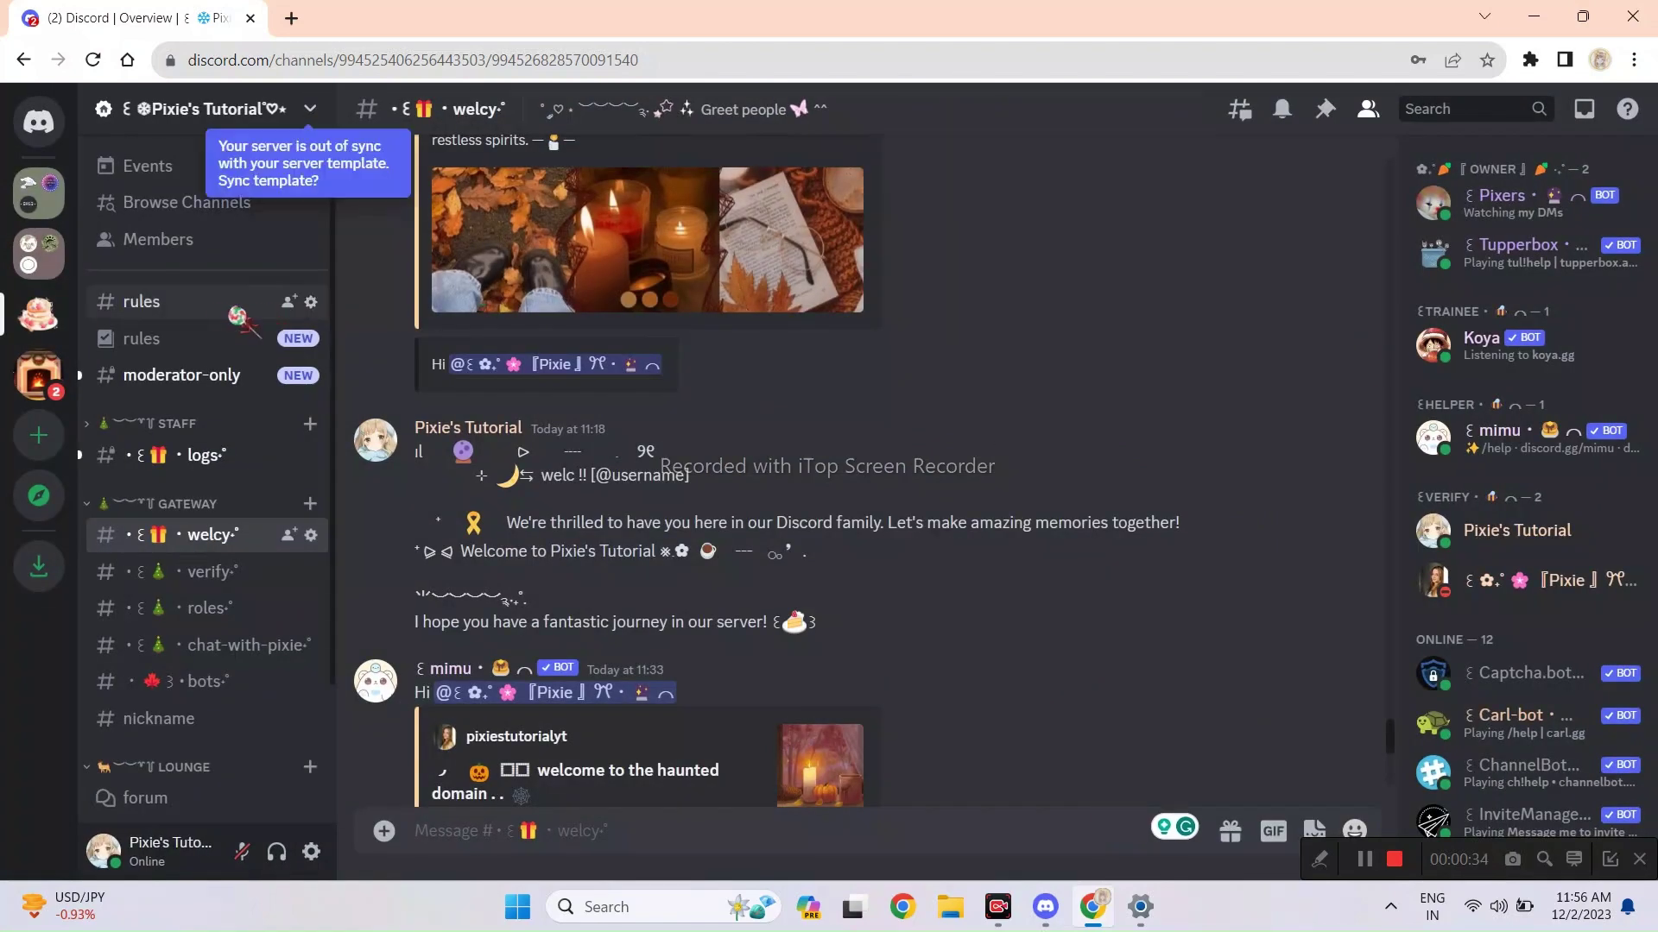
left_click(207, 373)
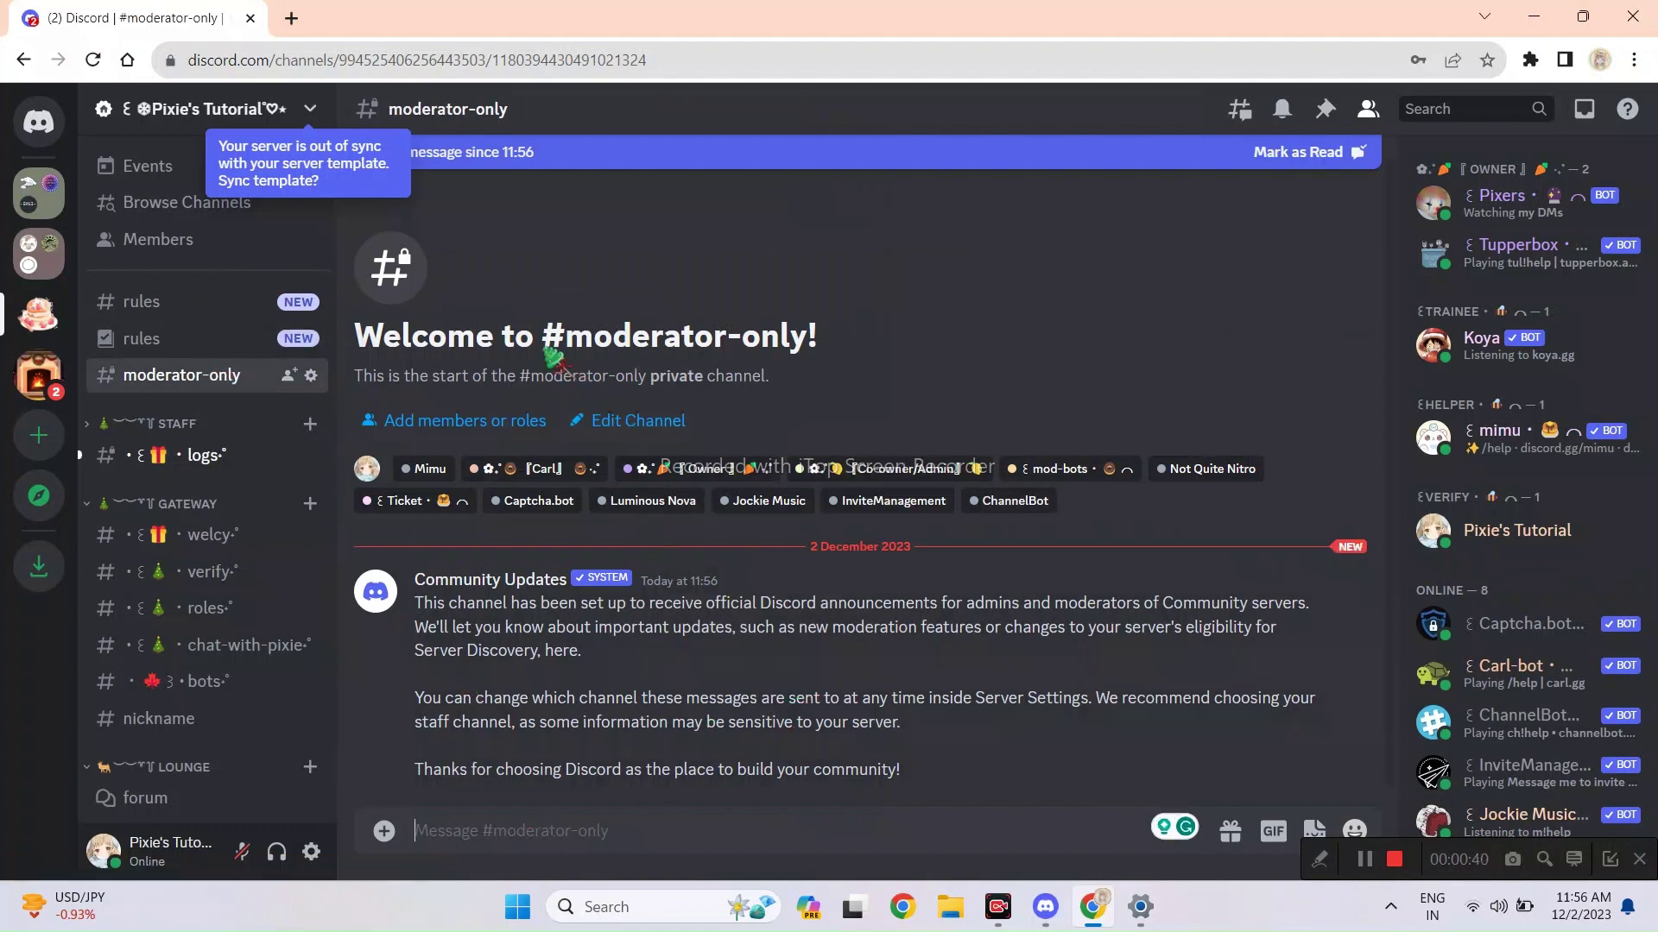
Examine the default channels and their requirements in the server's Onboarding settings.
left_click(285, 110)
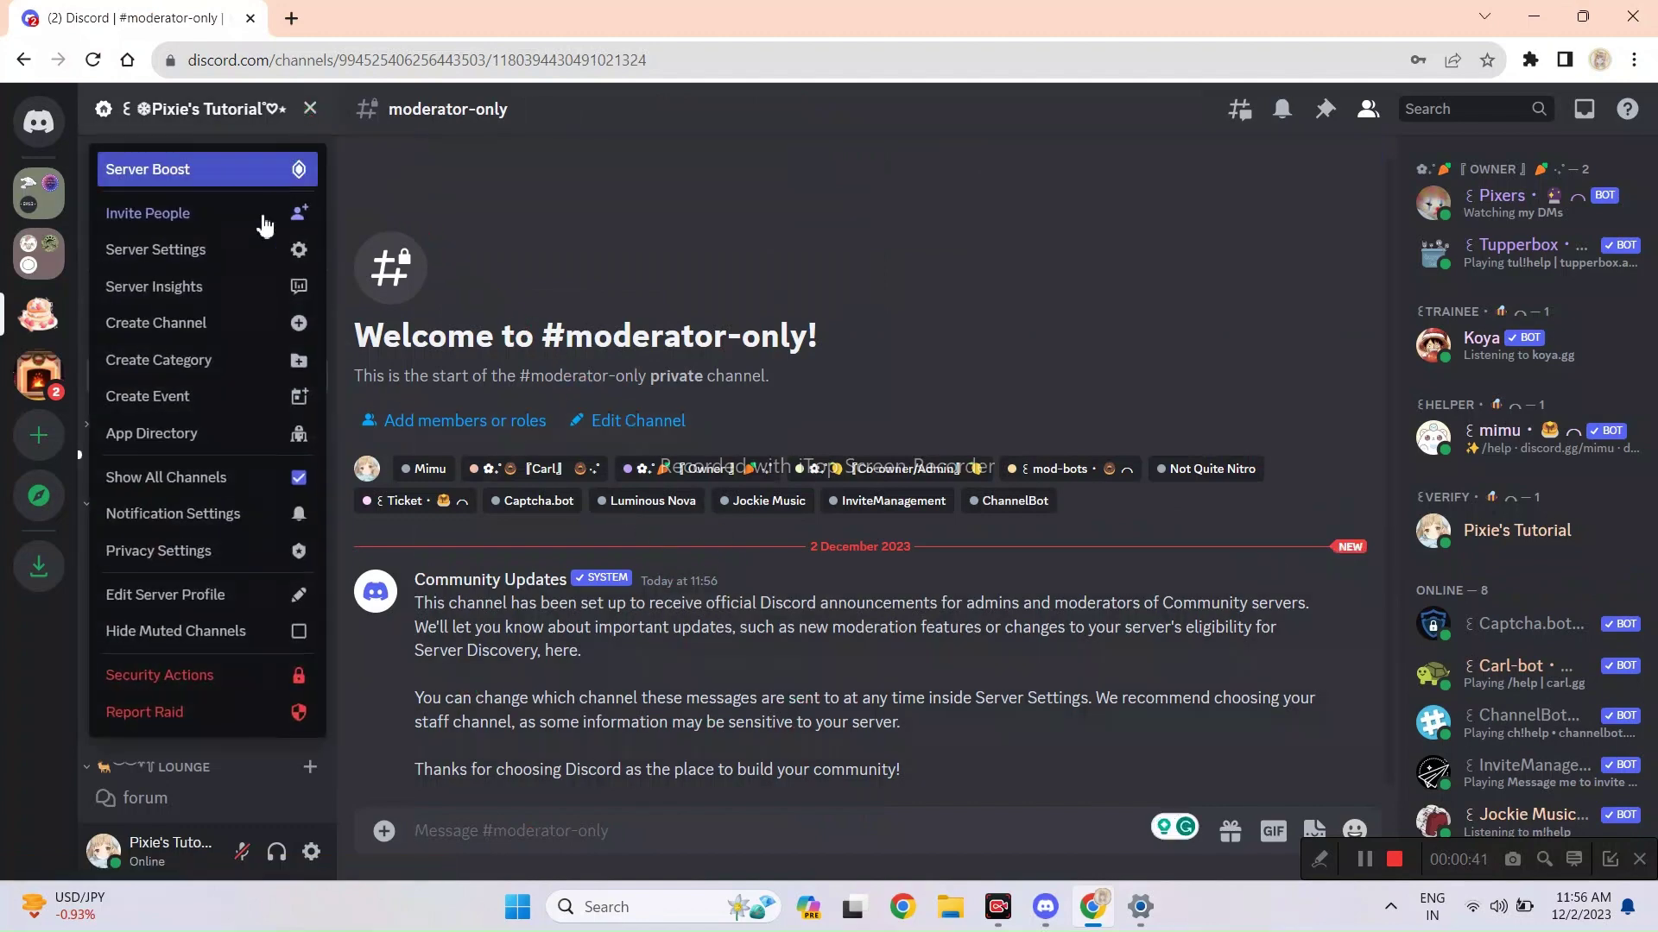
left_click(223, 251)
scroll(475, 414, "down", 3)
scroll(478, 426, "down", 1)
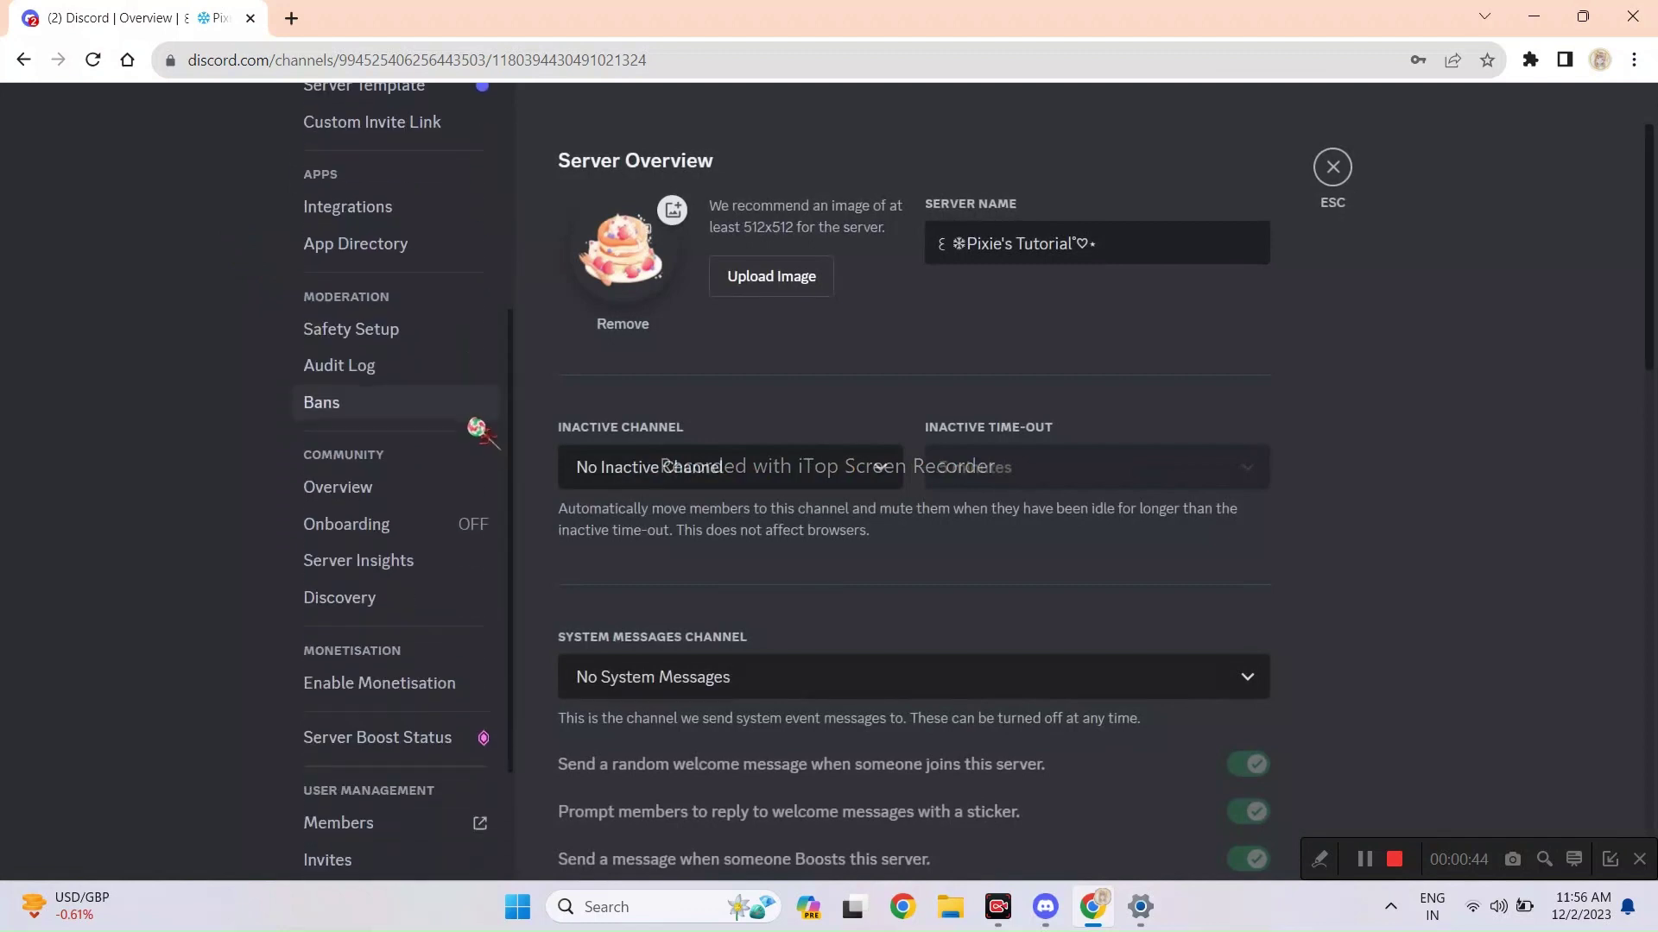
left_click(436, 529)
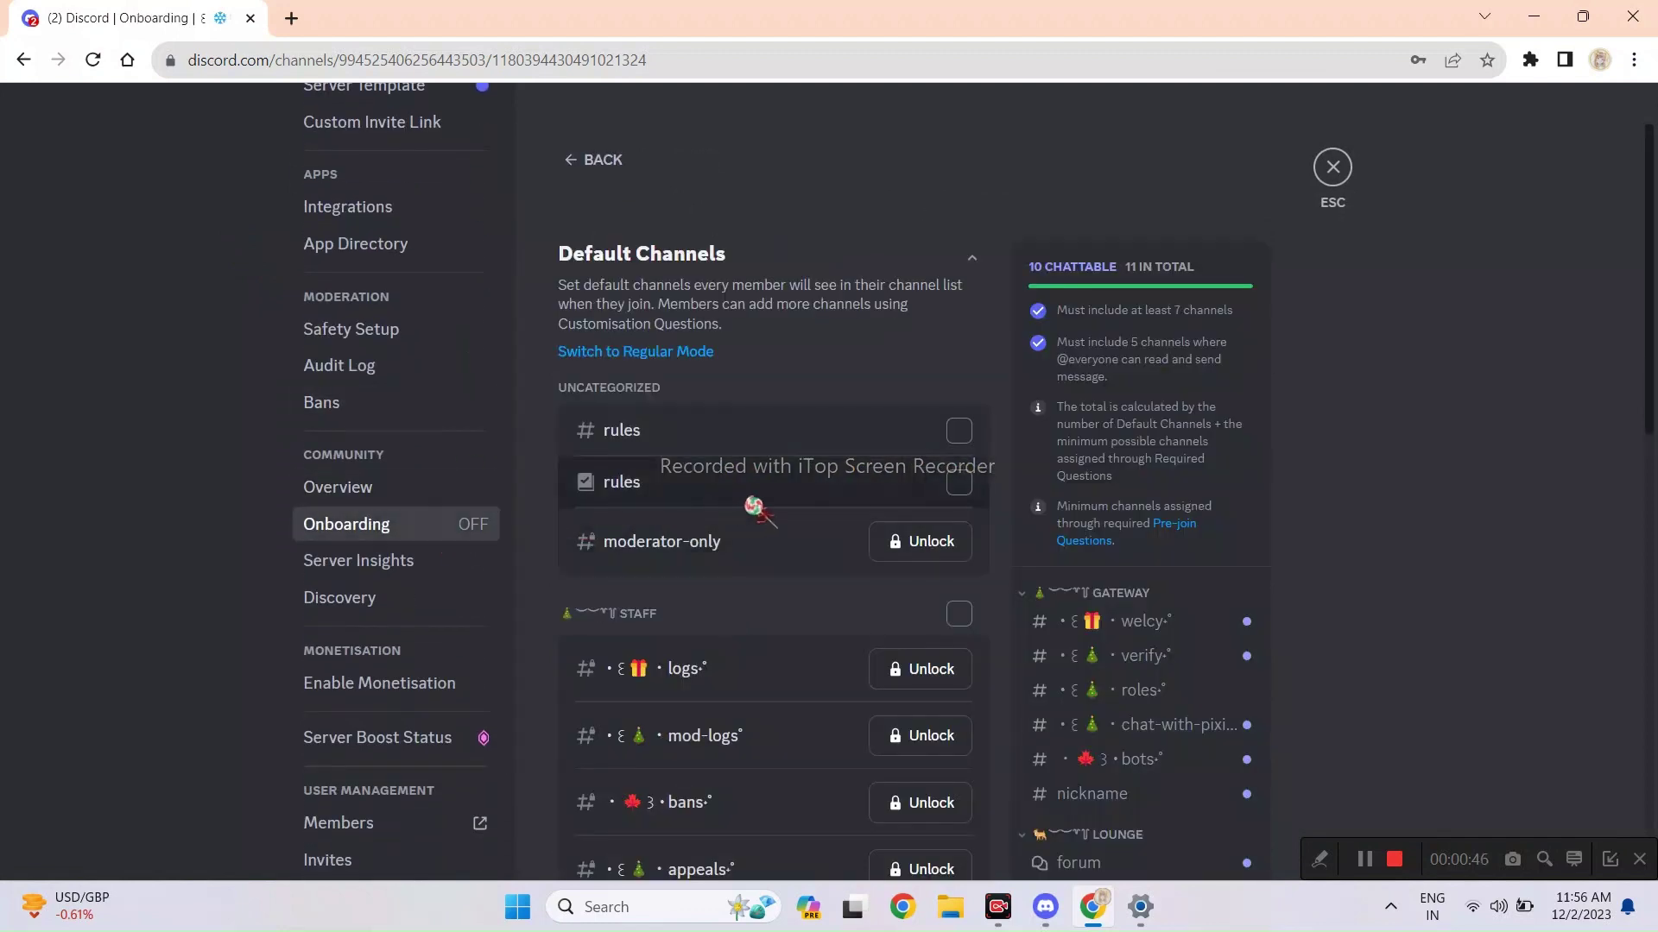
scroll(752, 484, "down", 5)
scroll(759, 484, "down", 6)
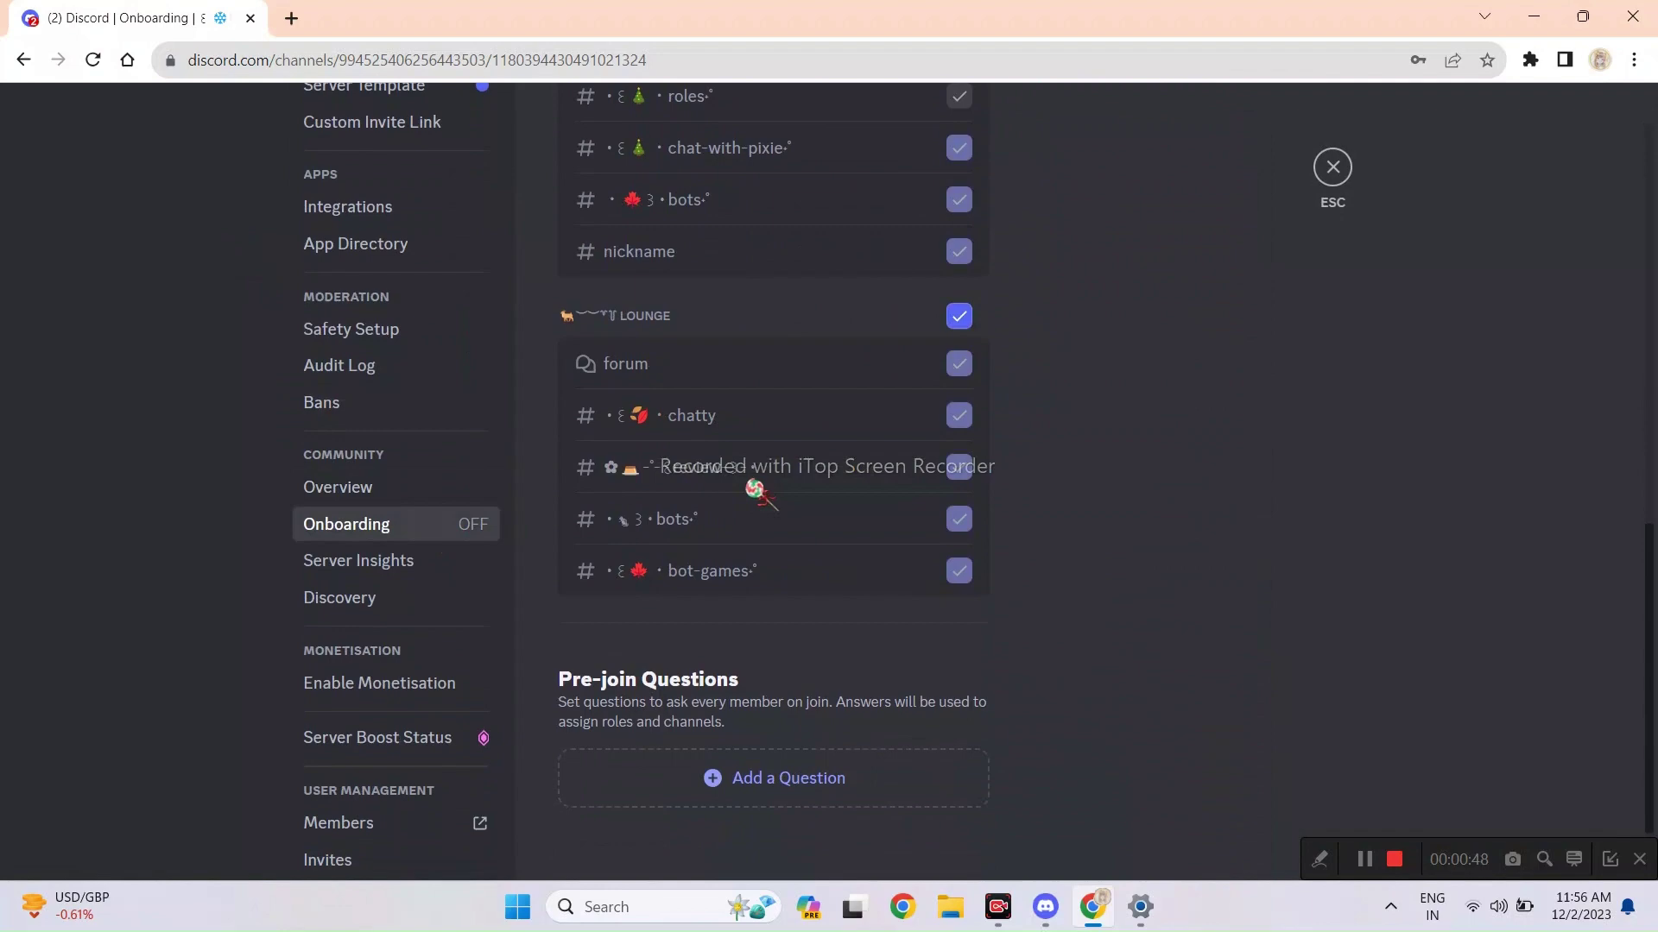
scroll(753, 482, "up", 12)
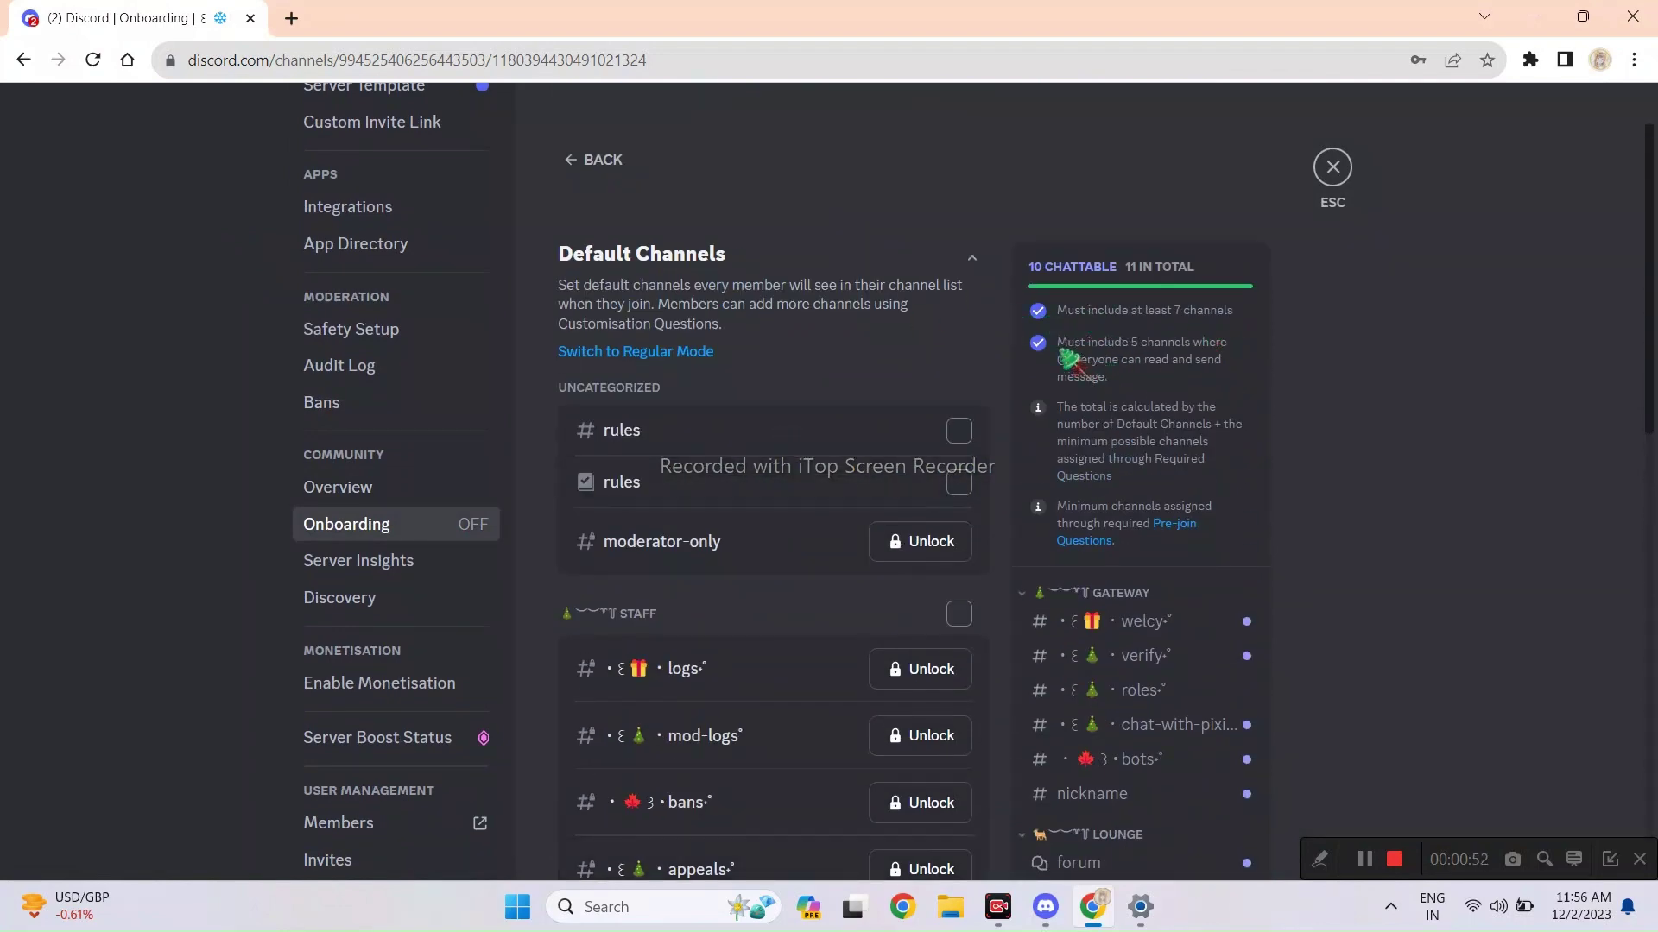
left_click(1333, 167)
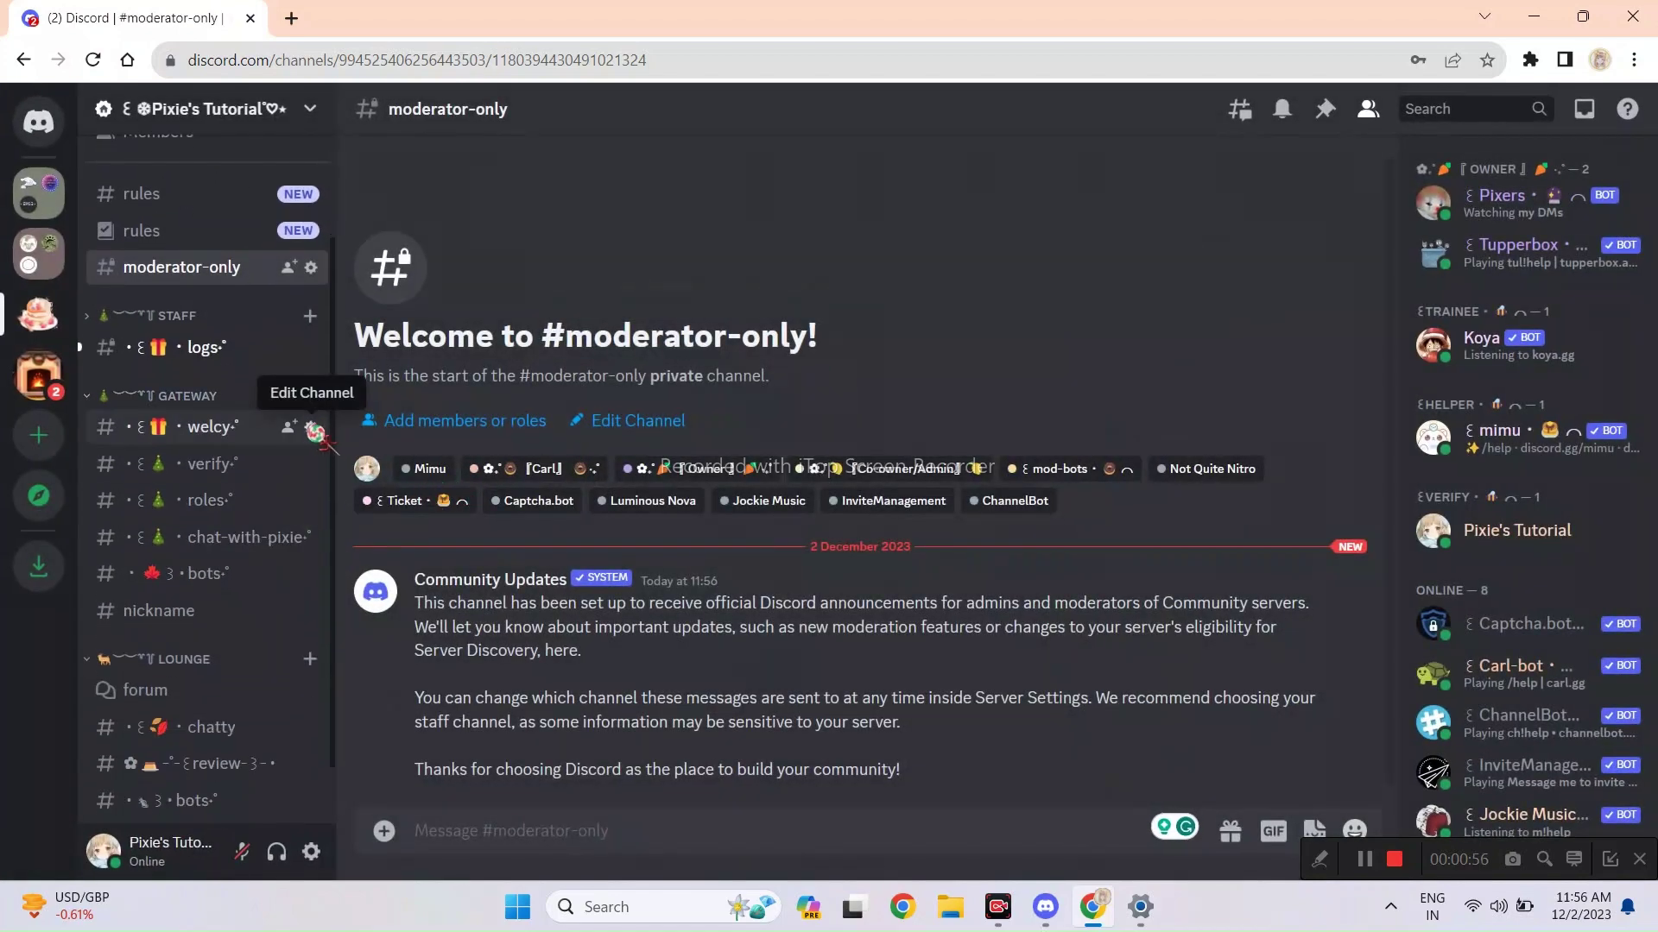
left_click(311, 426)
left_click(386, 234)
scroll(863, 389, "down", 3)
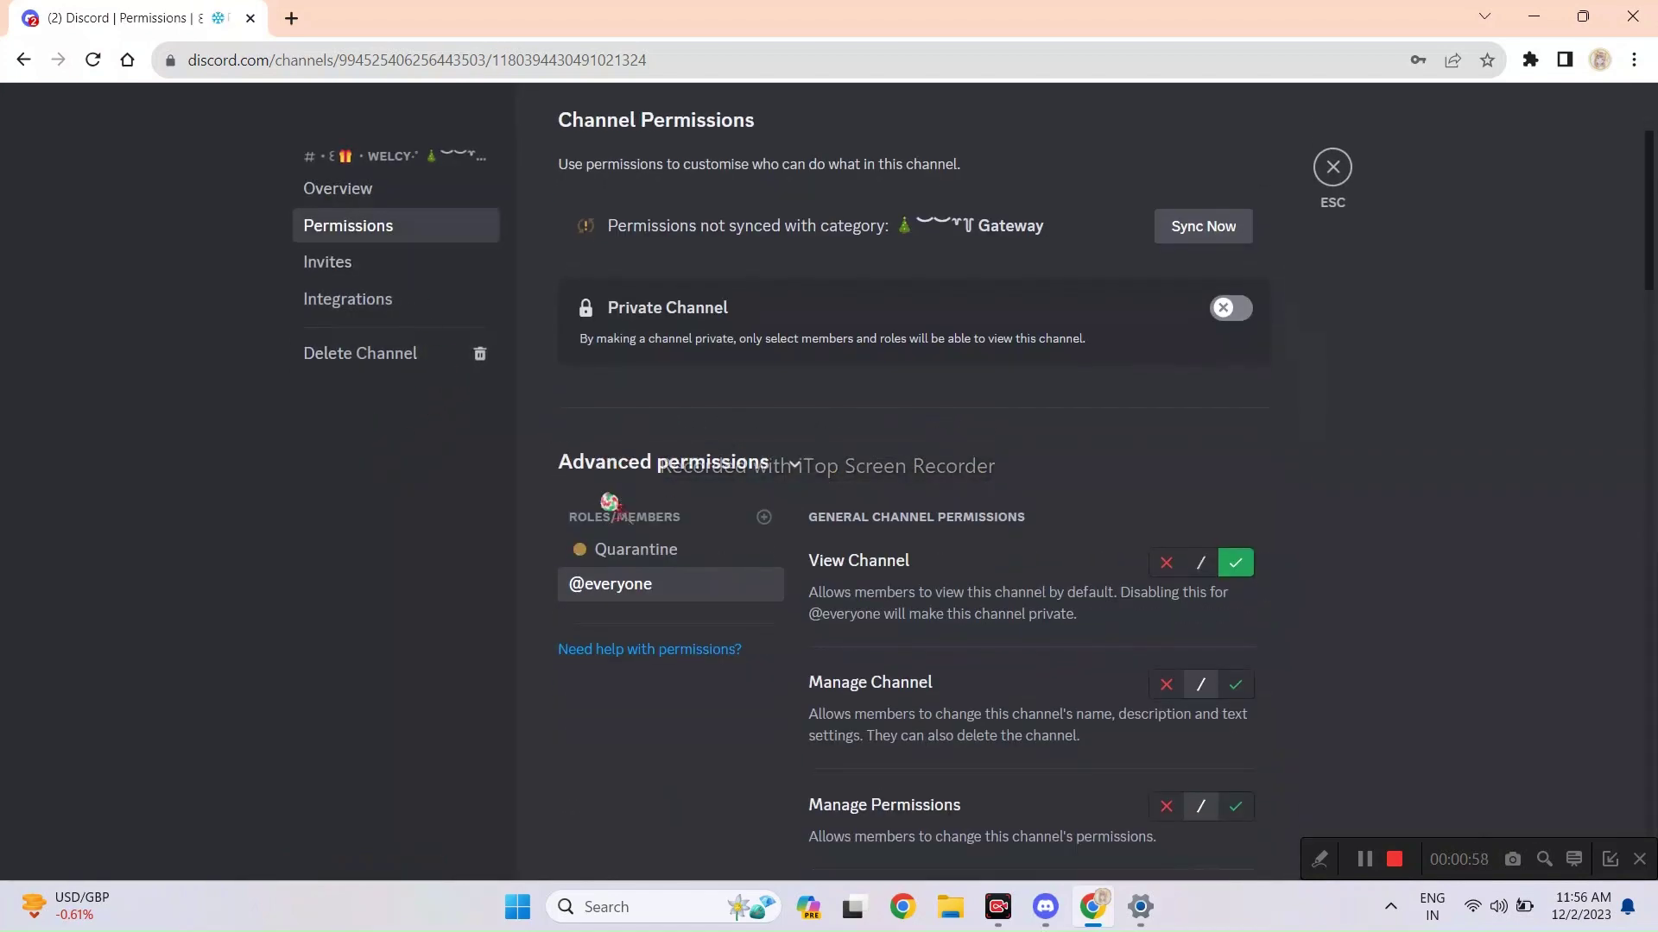
scroll(1278, 406, "down", 6)
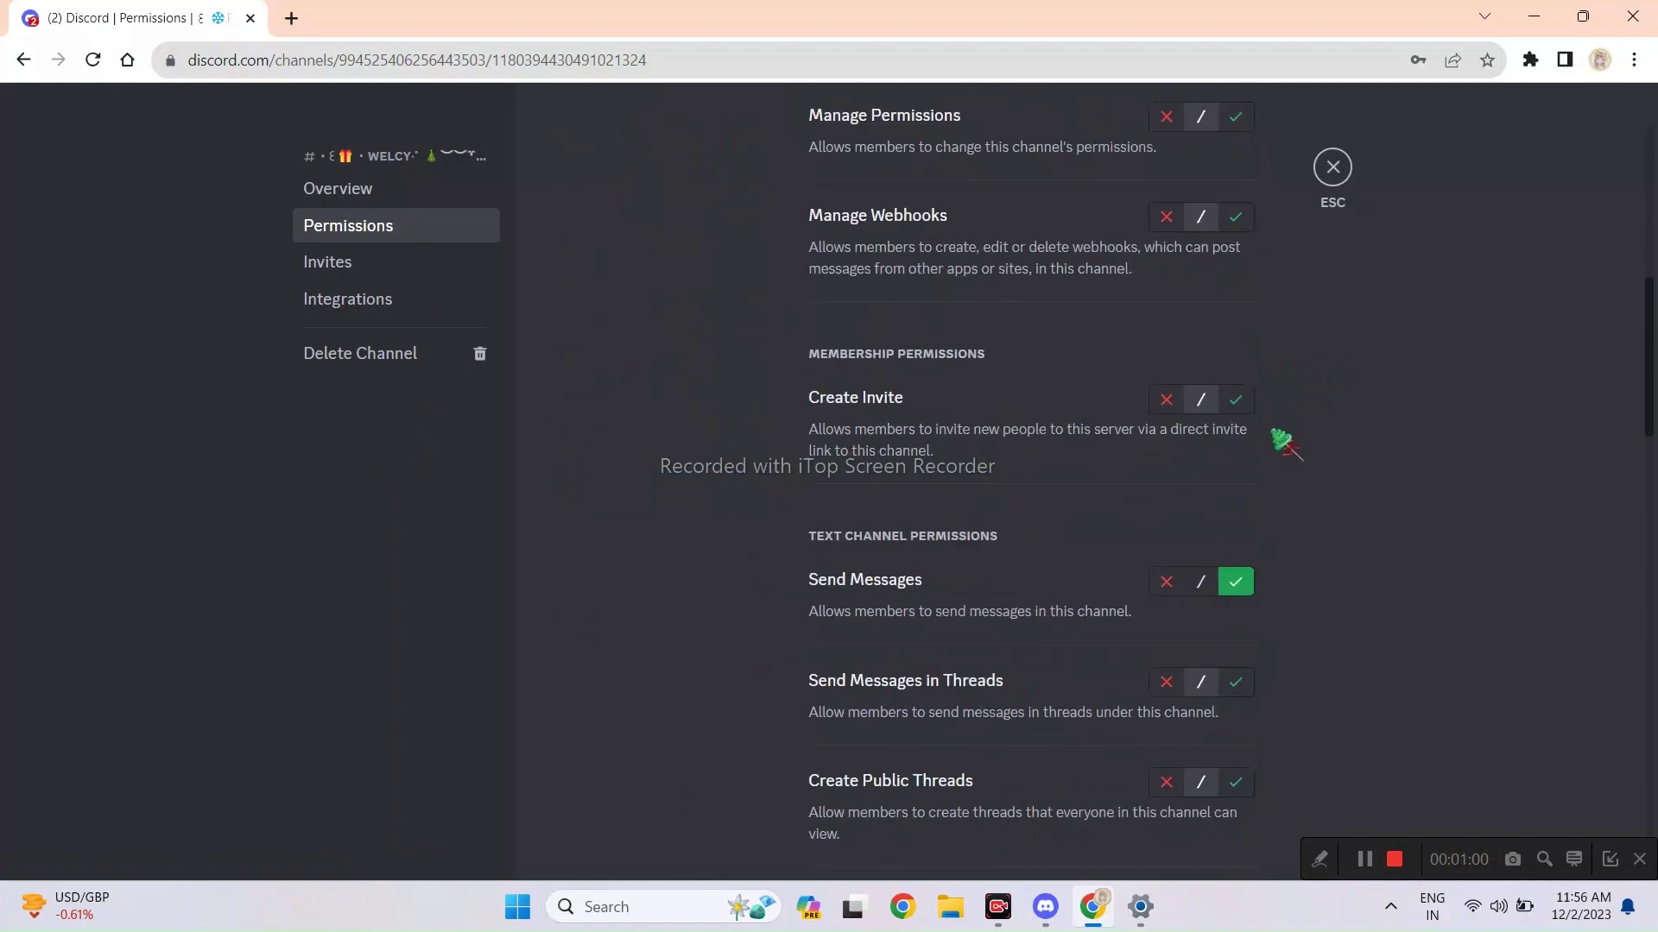
left_click(1332, 167)
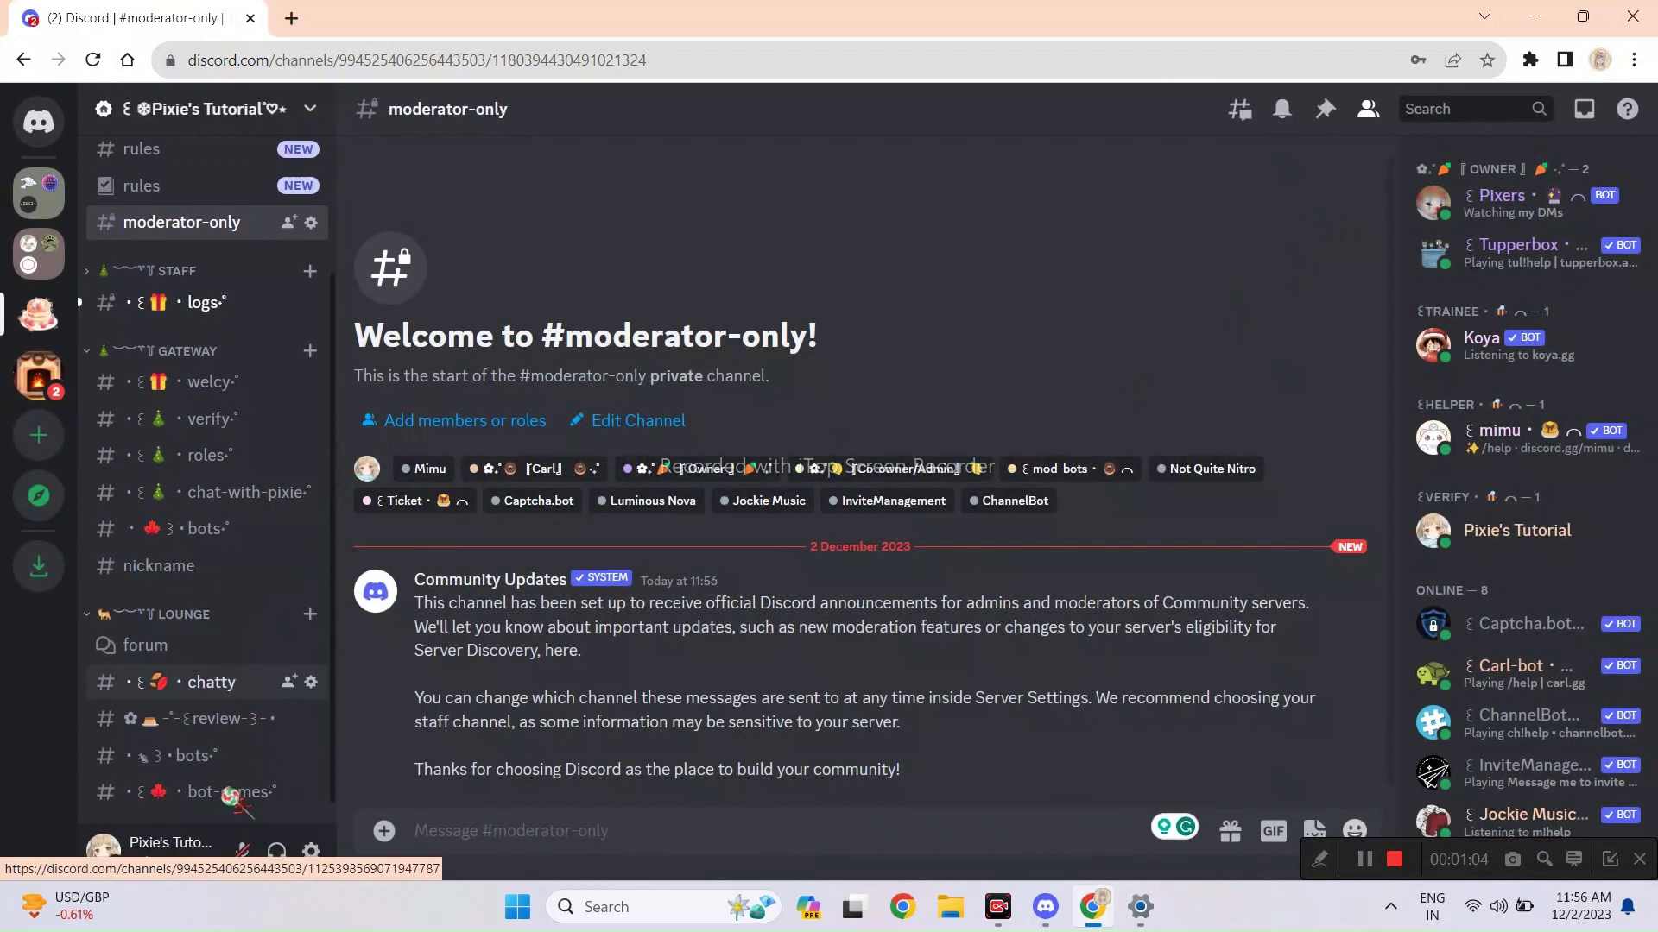
Add a pre-join question "Favorite color" in the server's Onboarding settings.
left_click(298, 109)
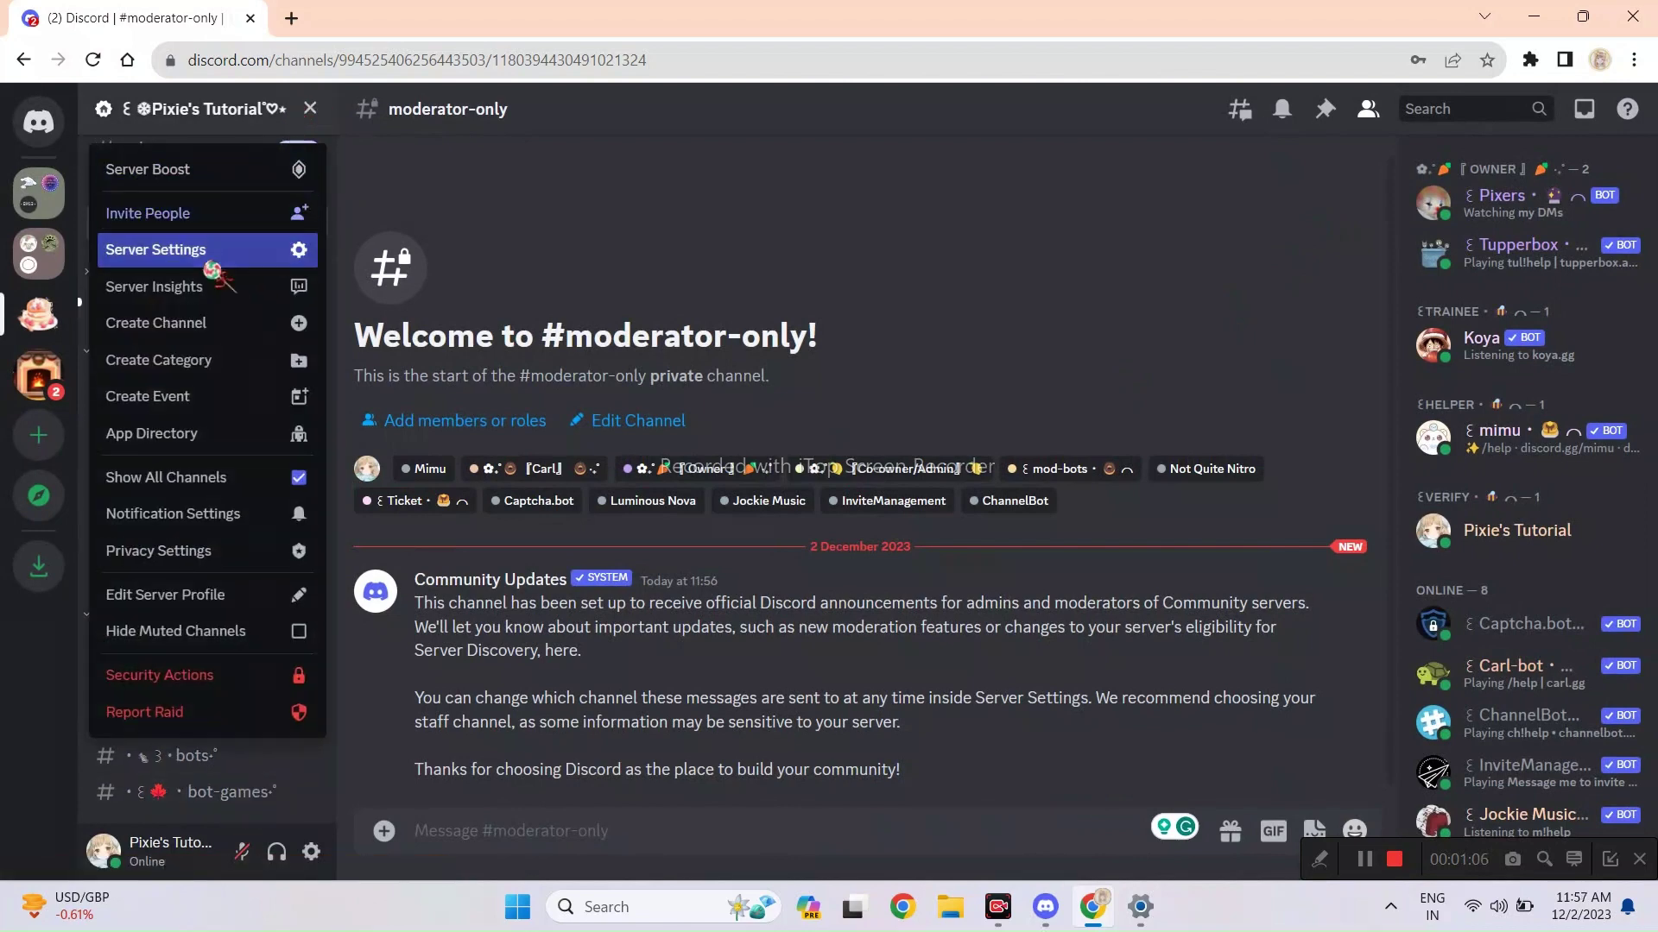
left_click(214, 251)
scroll(436, 432, "down", 2)
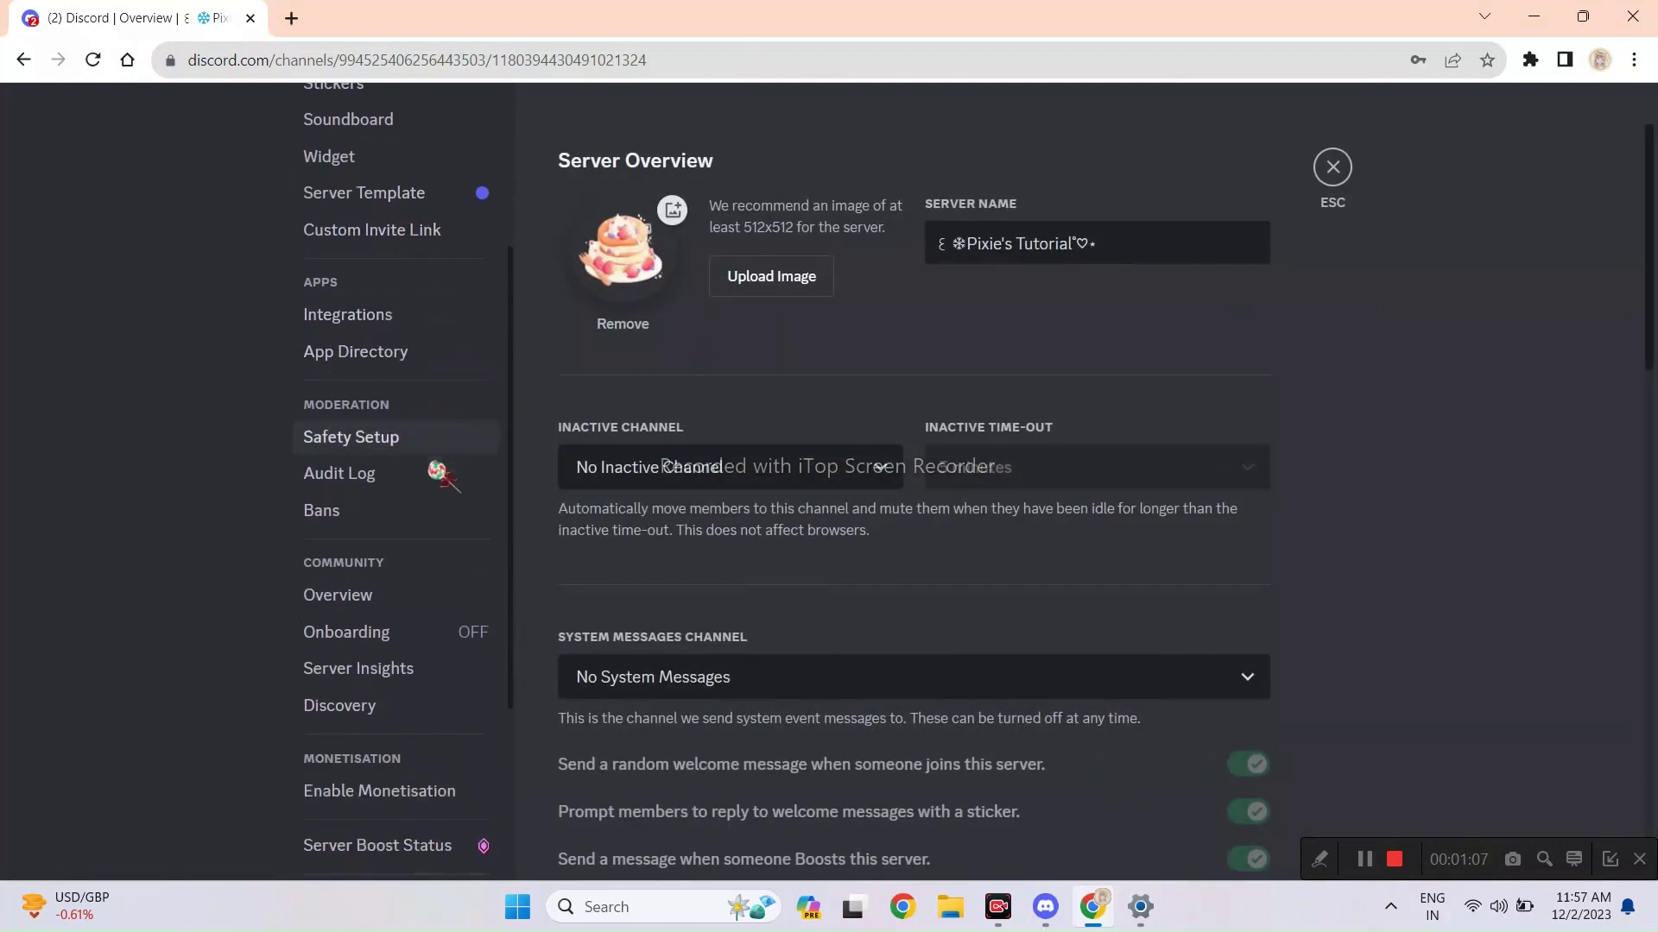
left_click(384, 632)
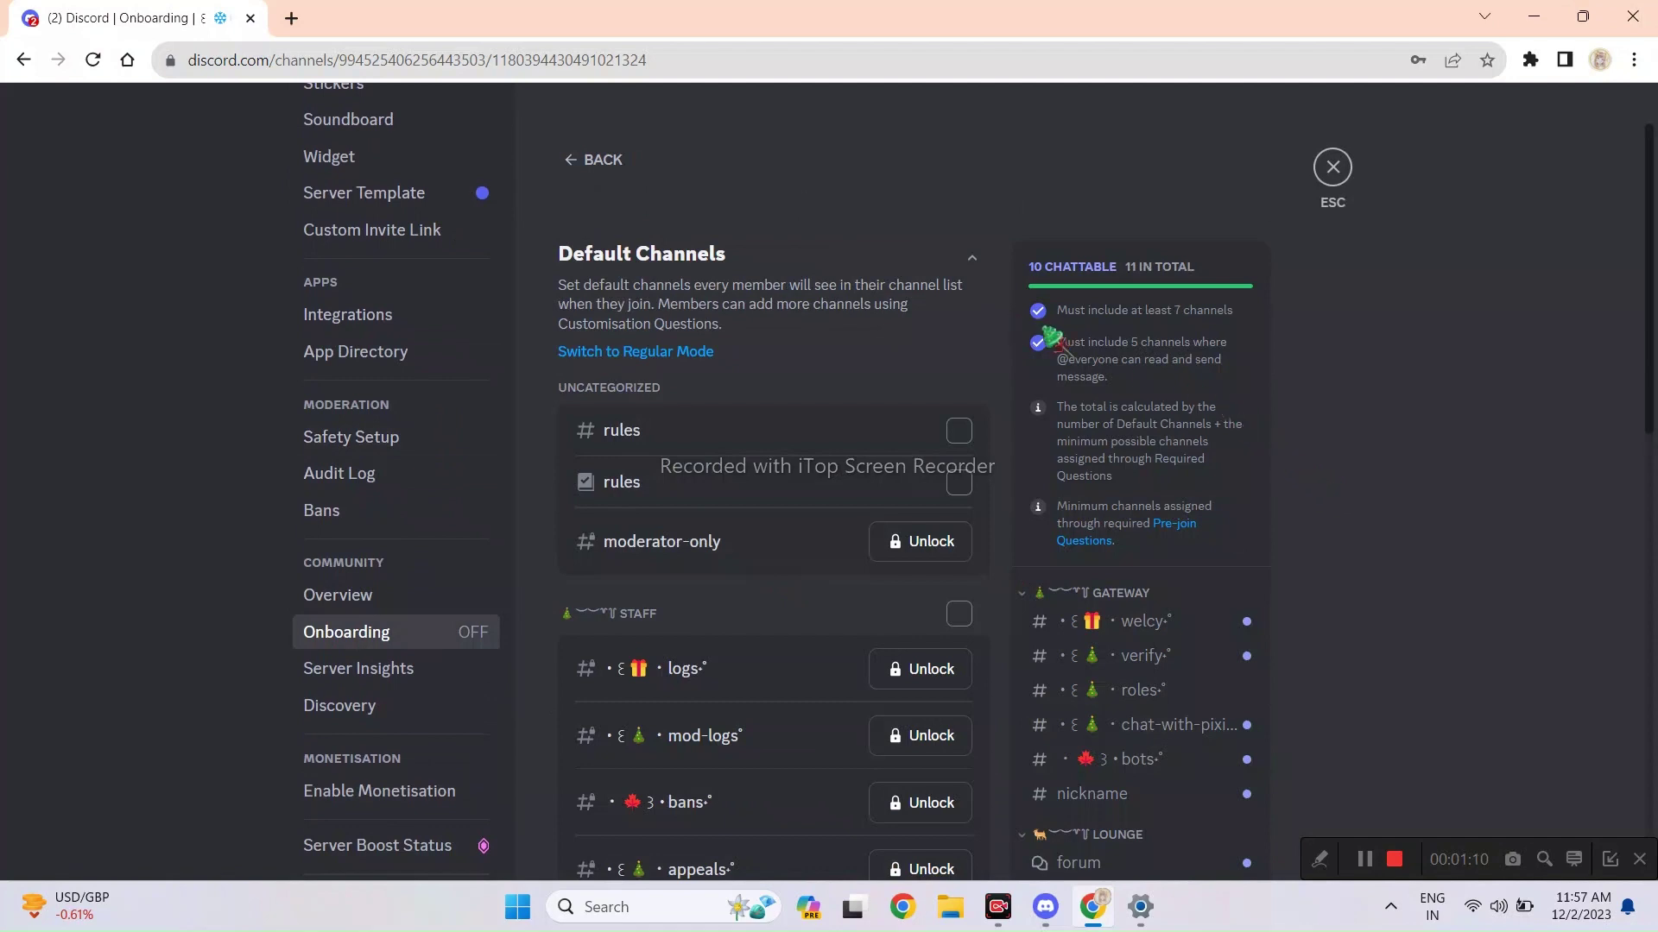
scroll(1051, 340, "down", 10)
scroll(1062, 345, "down", 2)
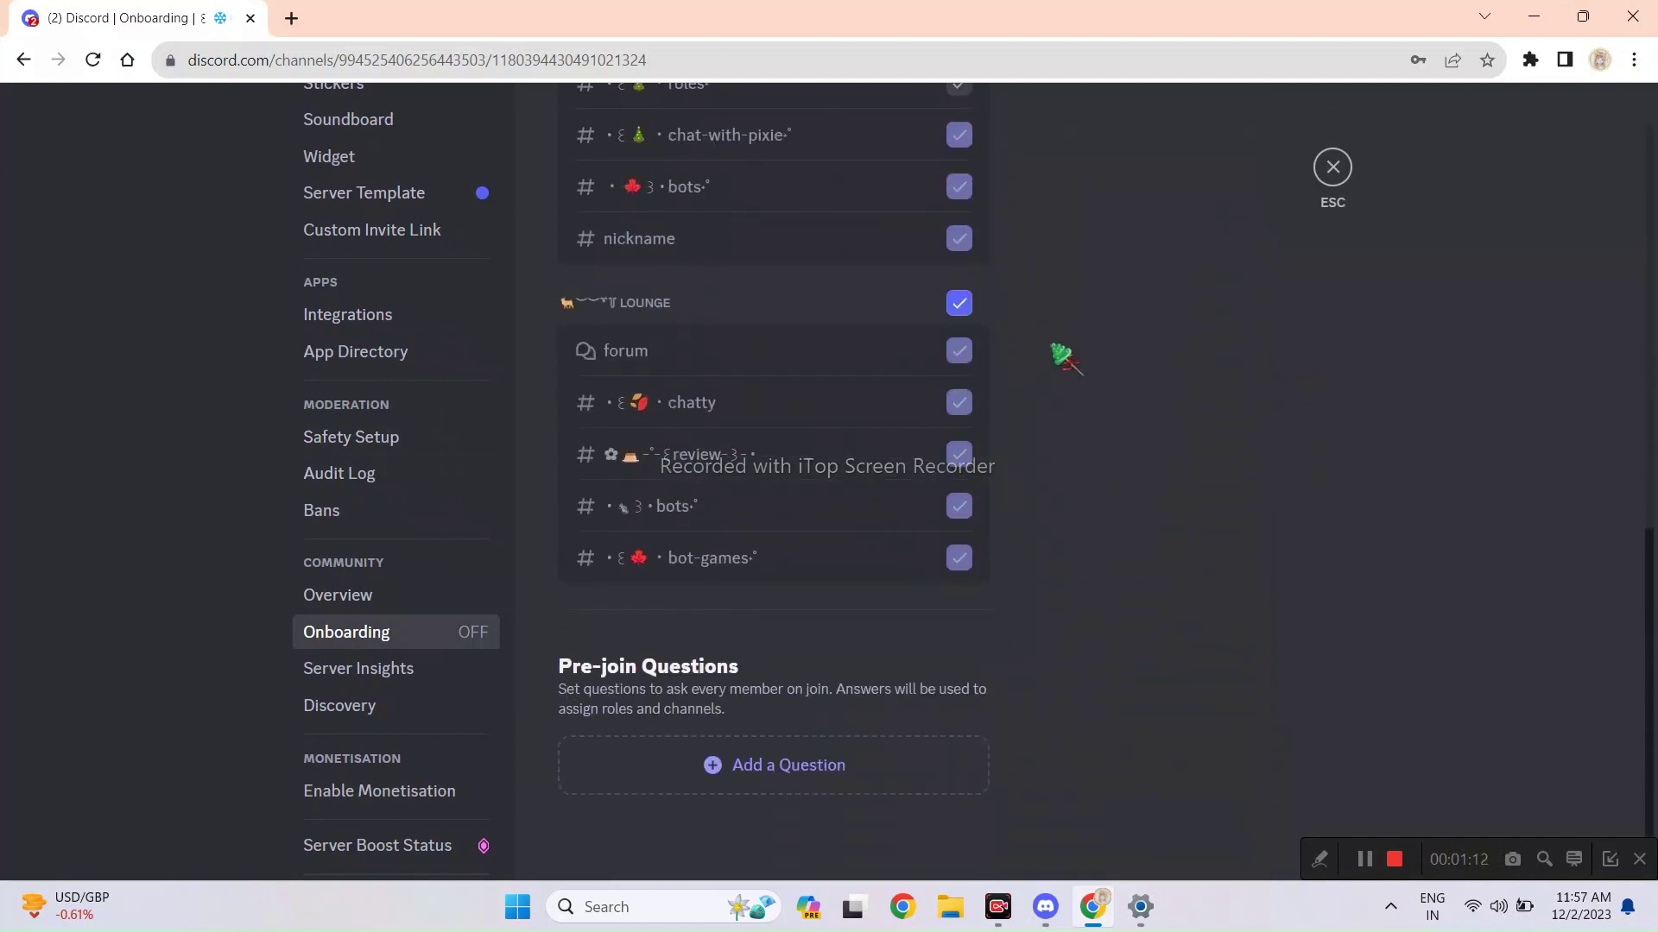
left_click(878, 751)
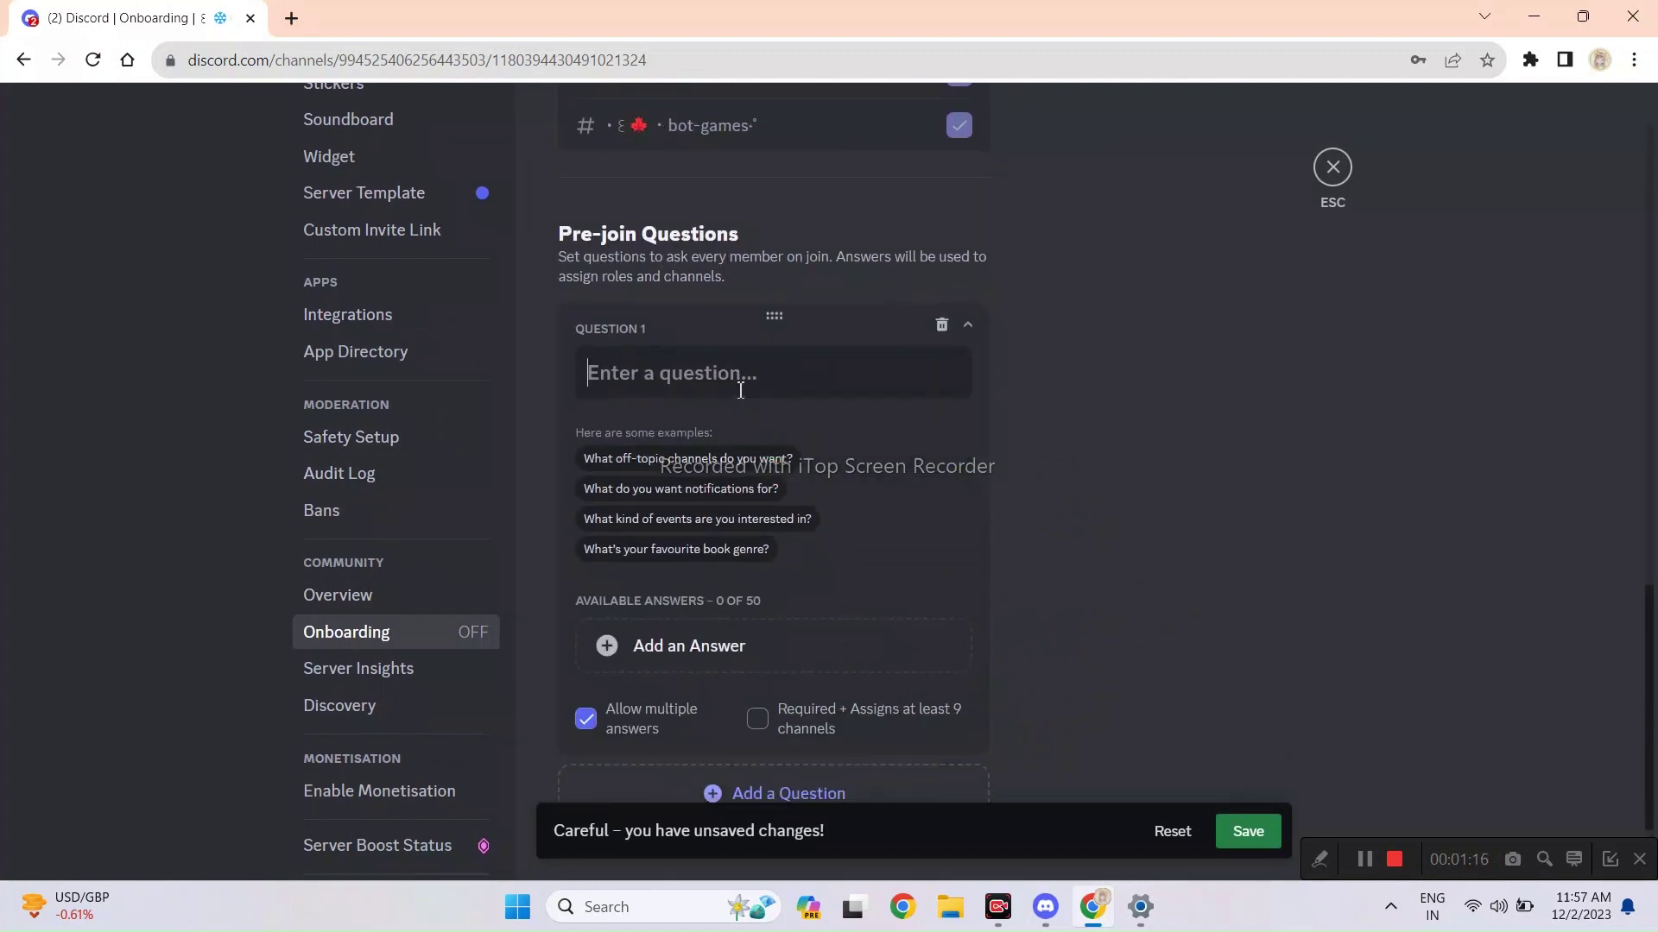
left_click(746, 389)
type("Fa")
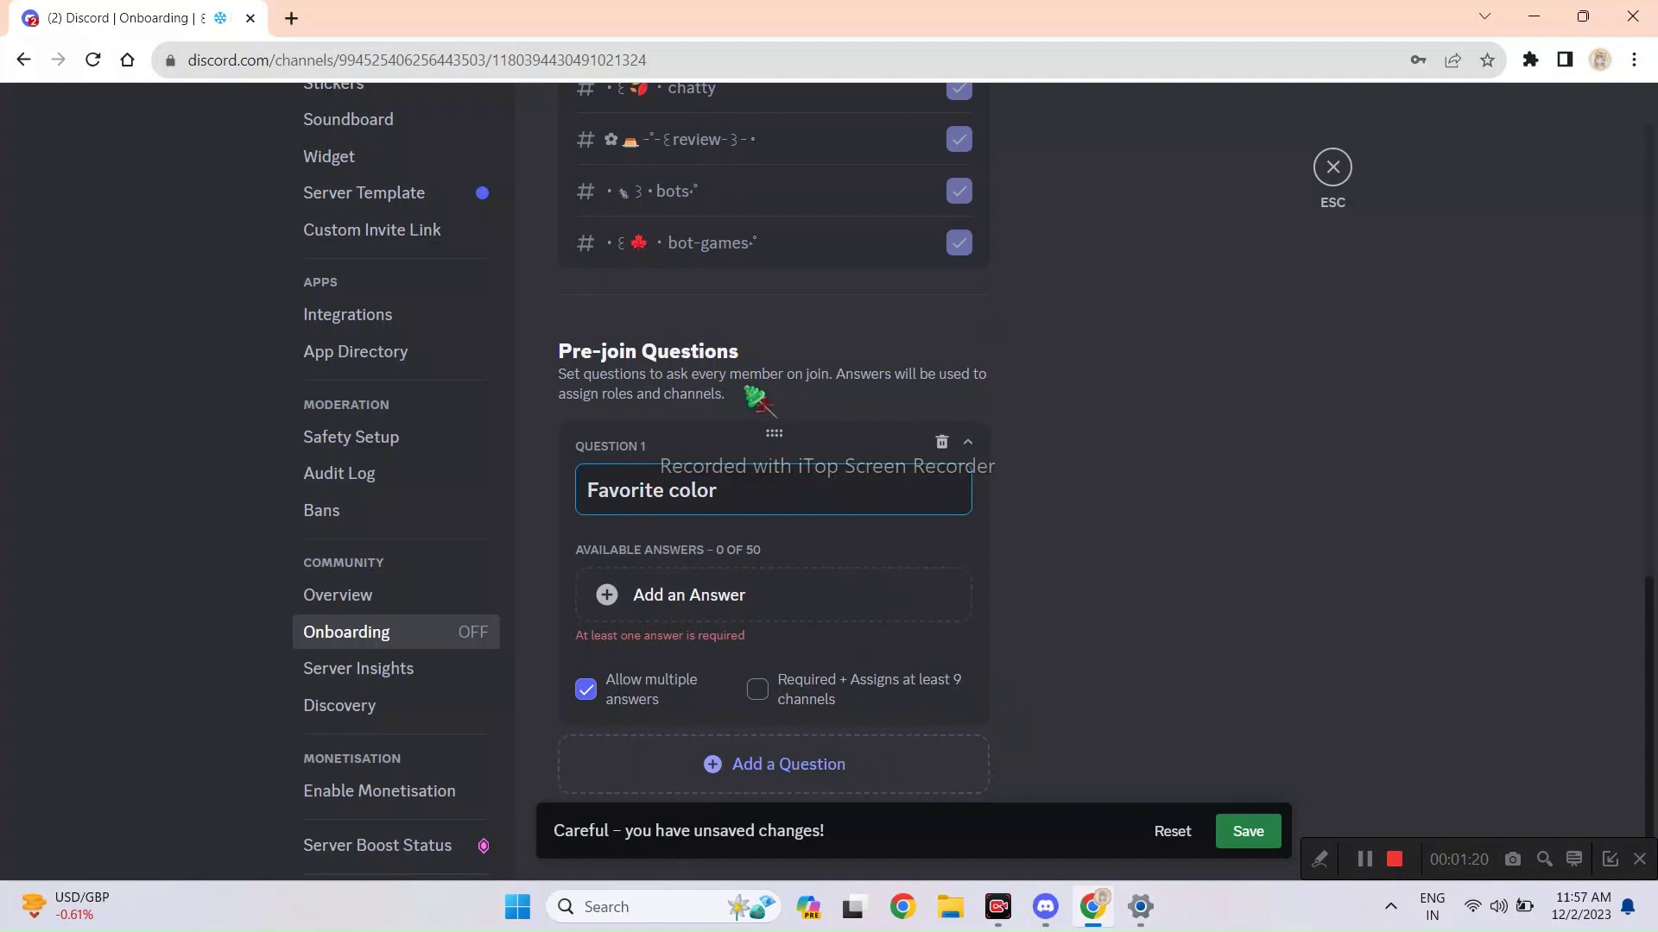
type("vorite color")
Add the answer "Orange" to the Favorite color question and assign it the Carrot role.
left_click(643, 595)
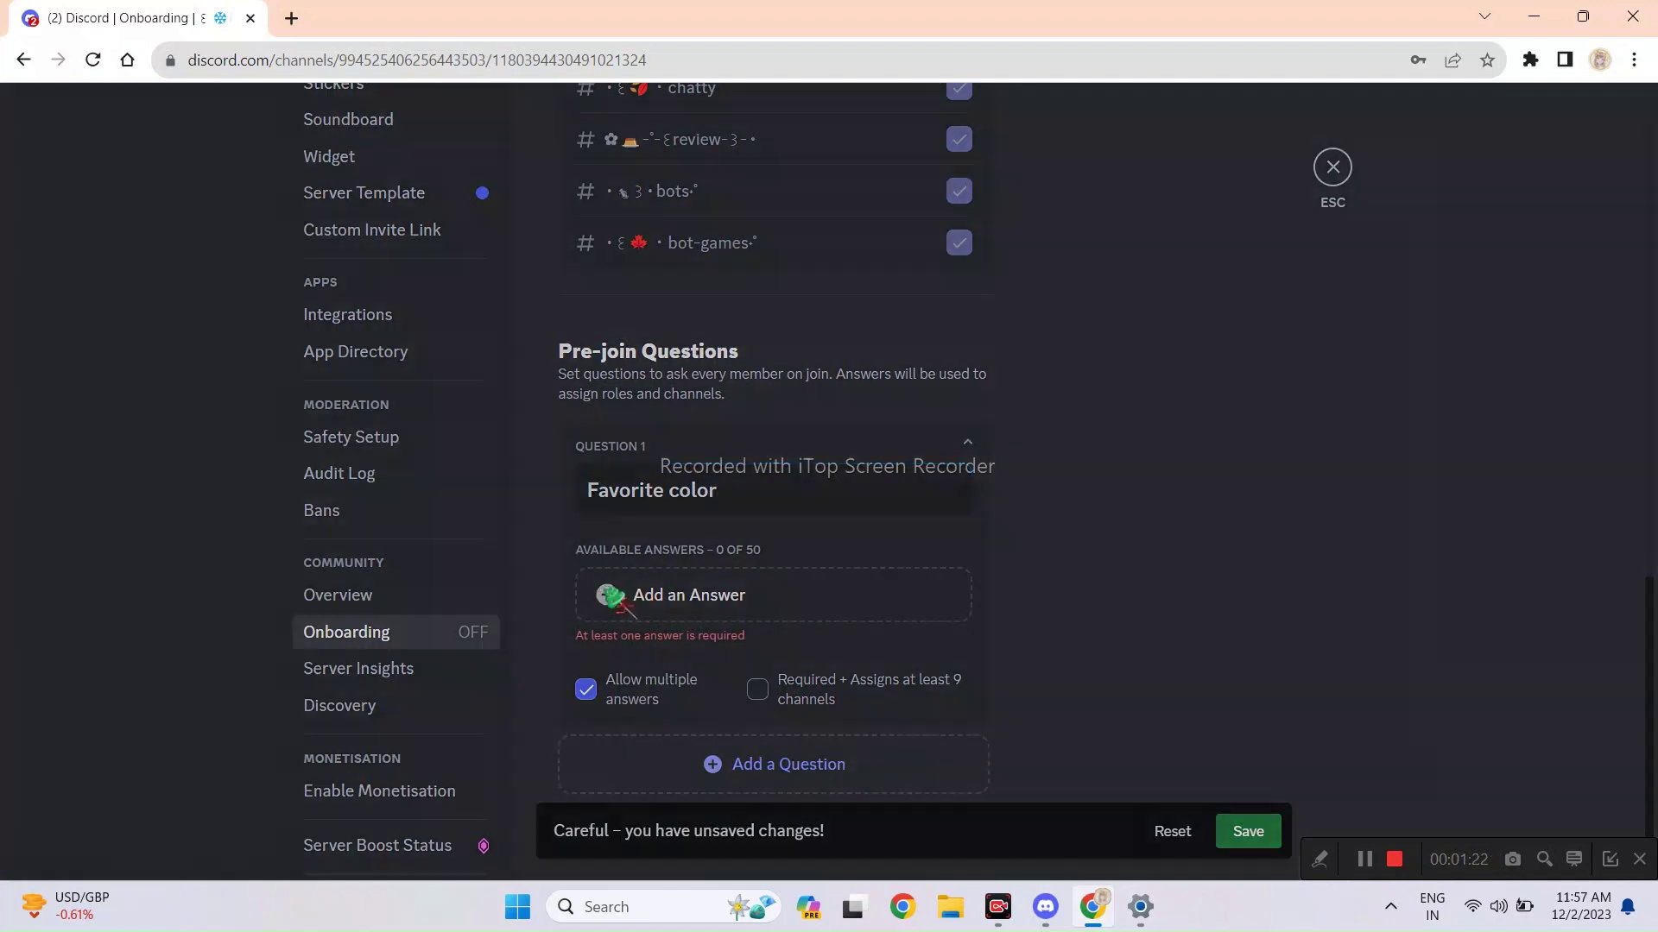
type("Orange")
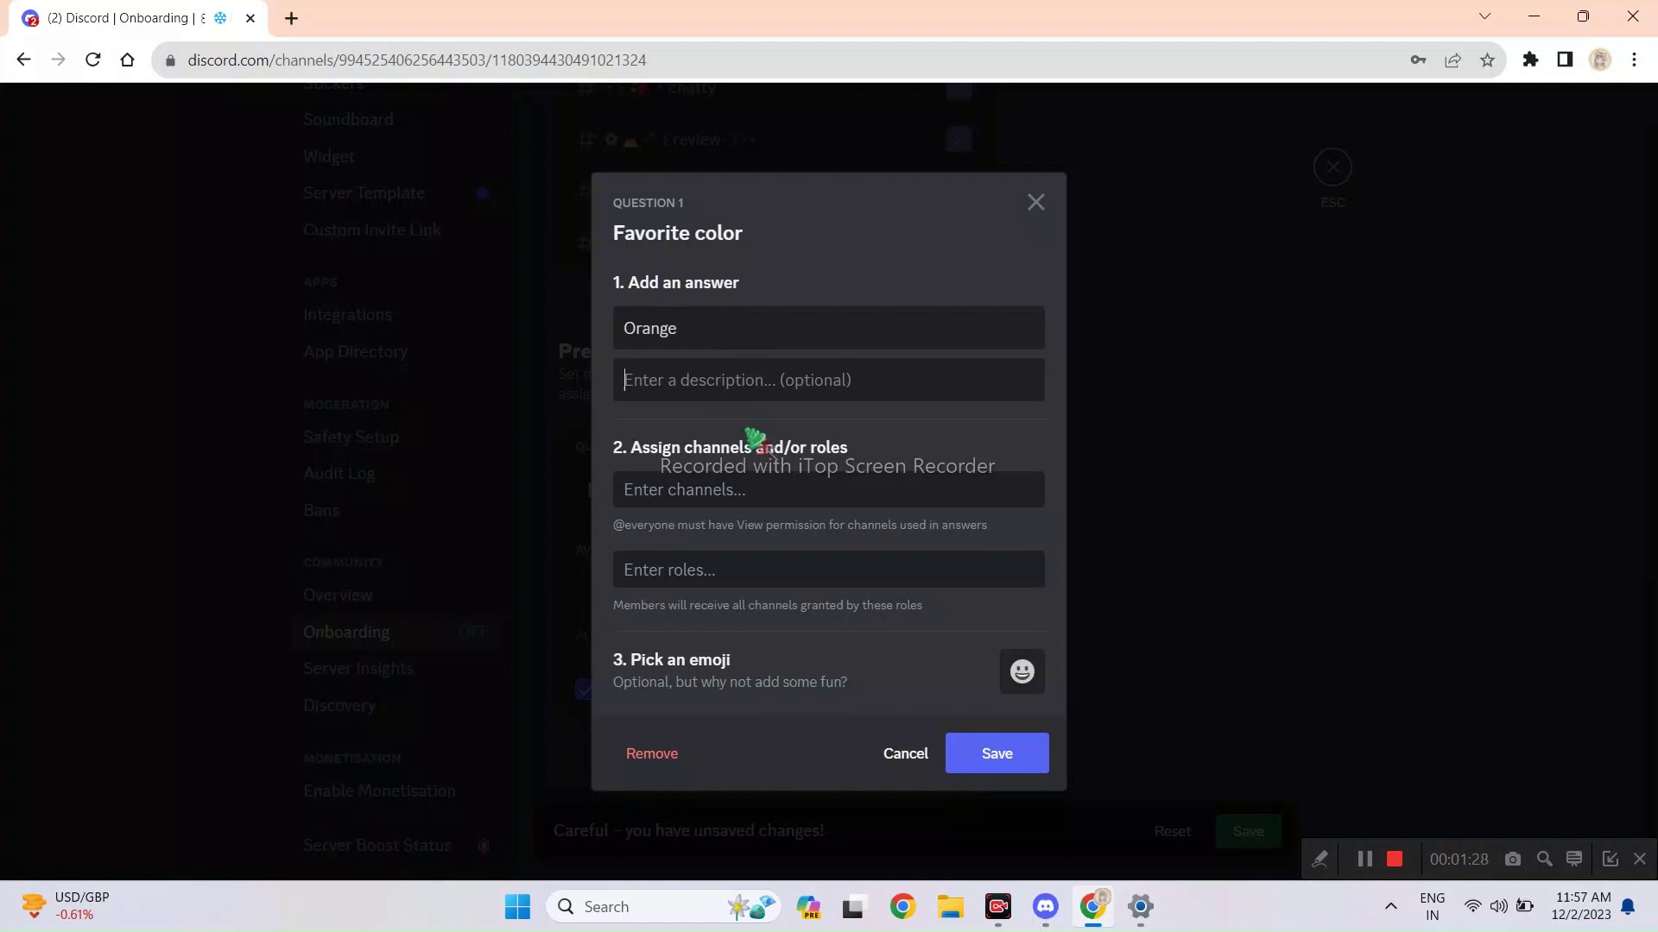
left_click(730, 498)
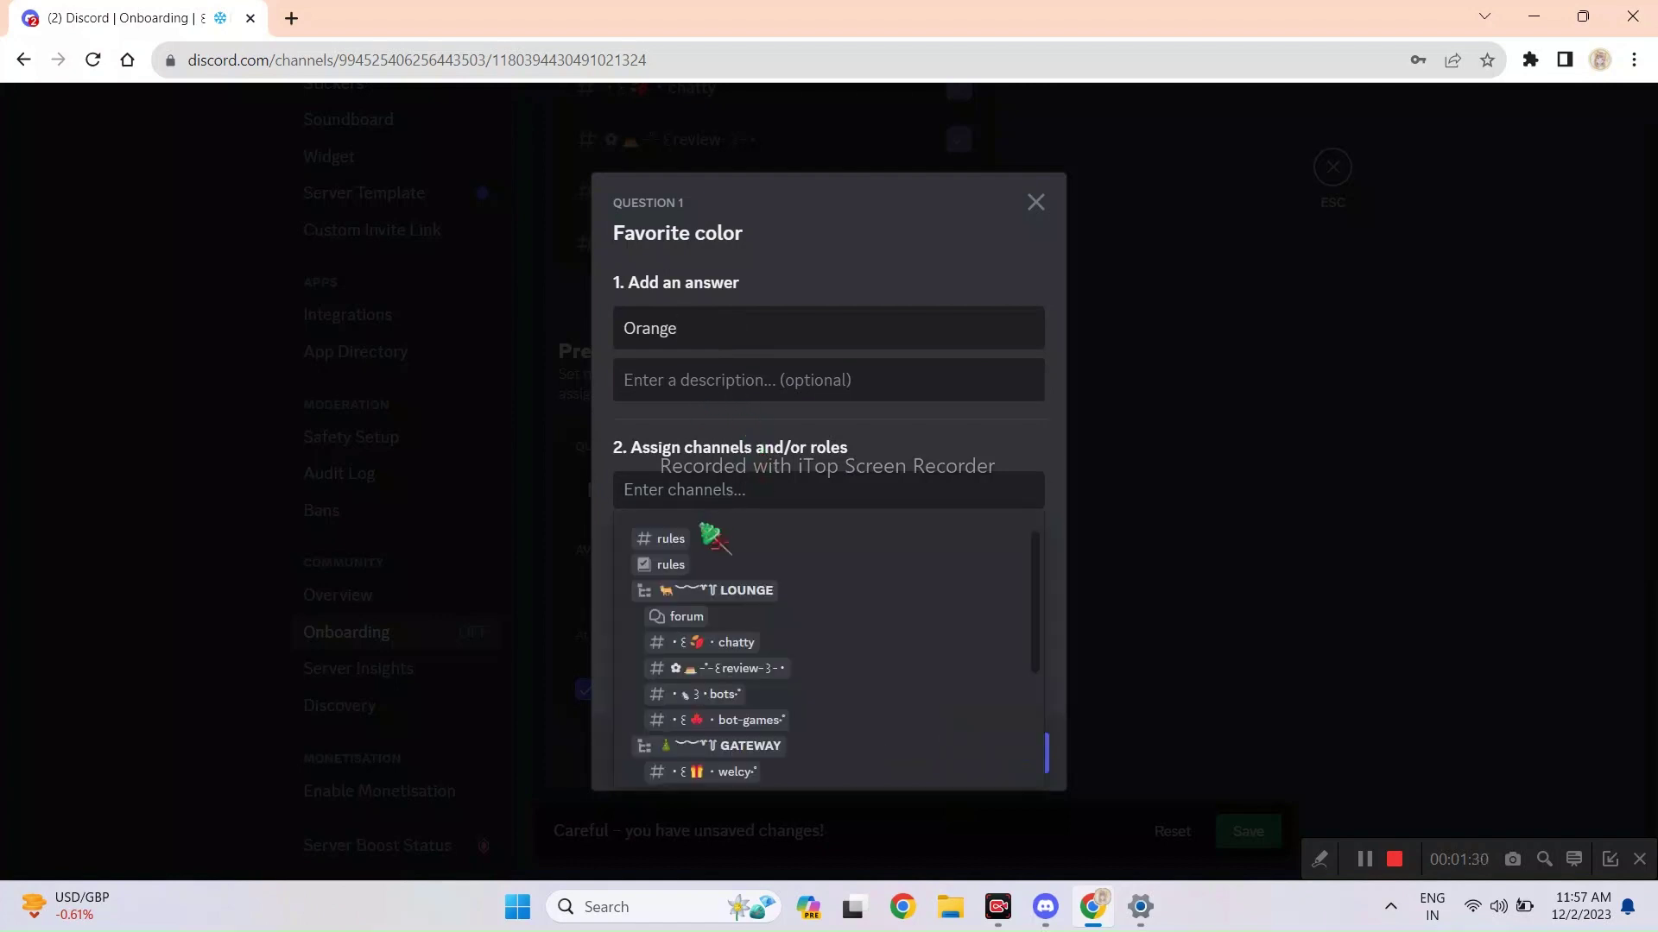
scroll(712, 536, "down", 2)
left_click(810, 471)
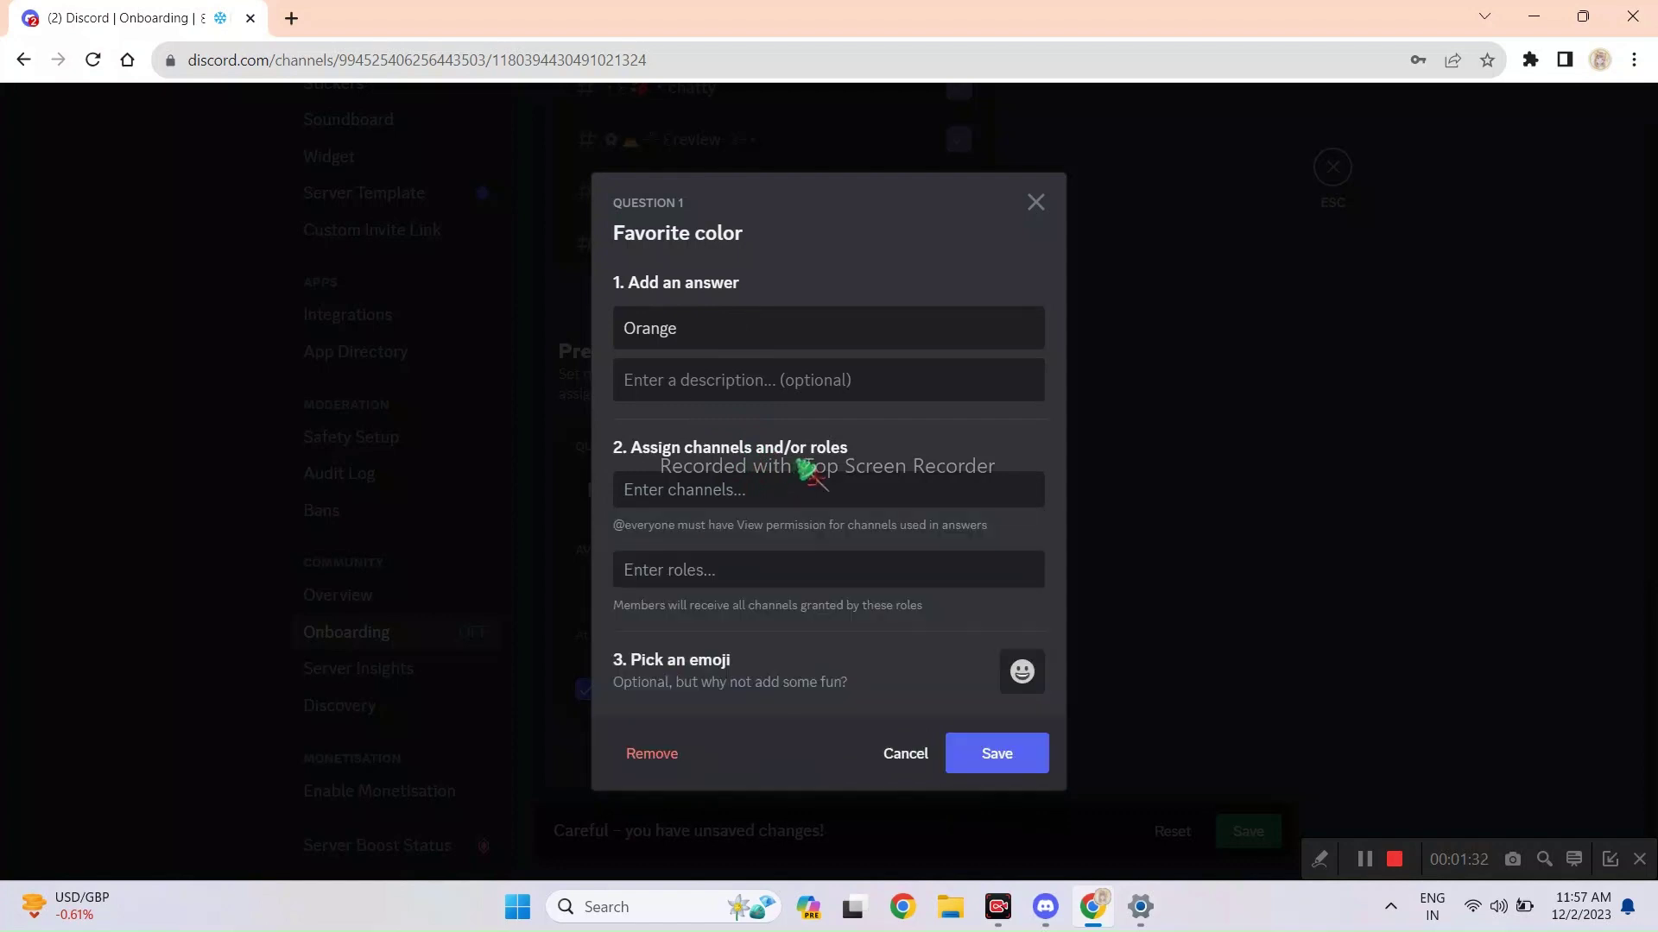
left_click(791, 572)
scroll(760, 682, "down", 3)
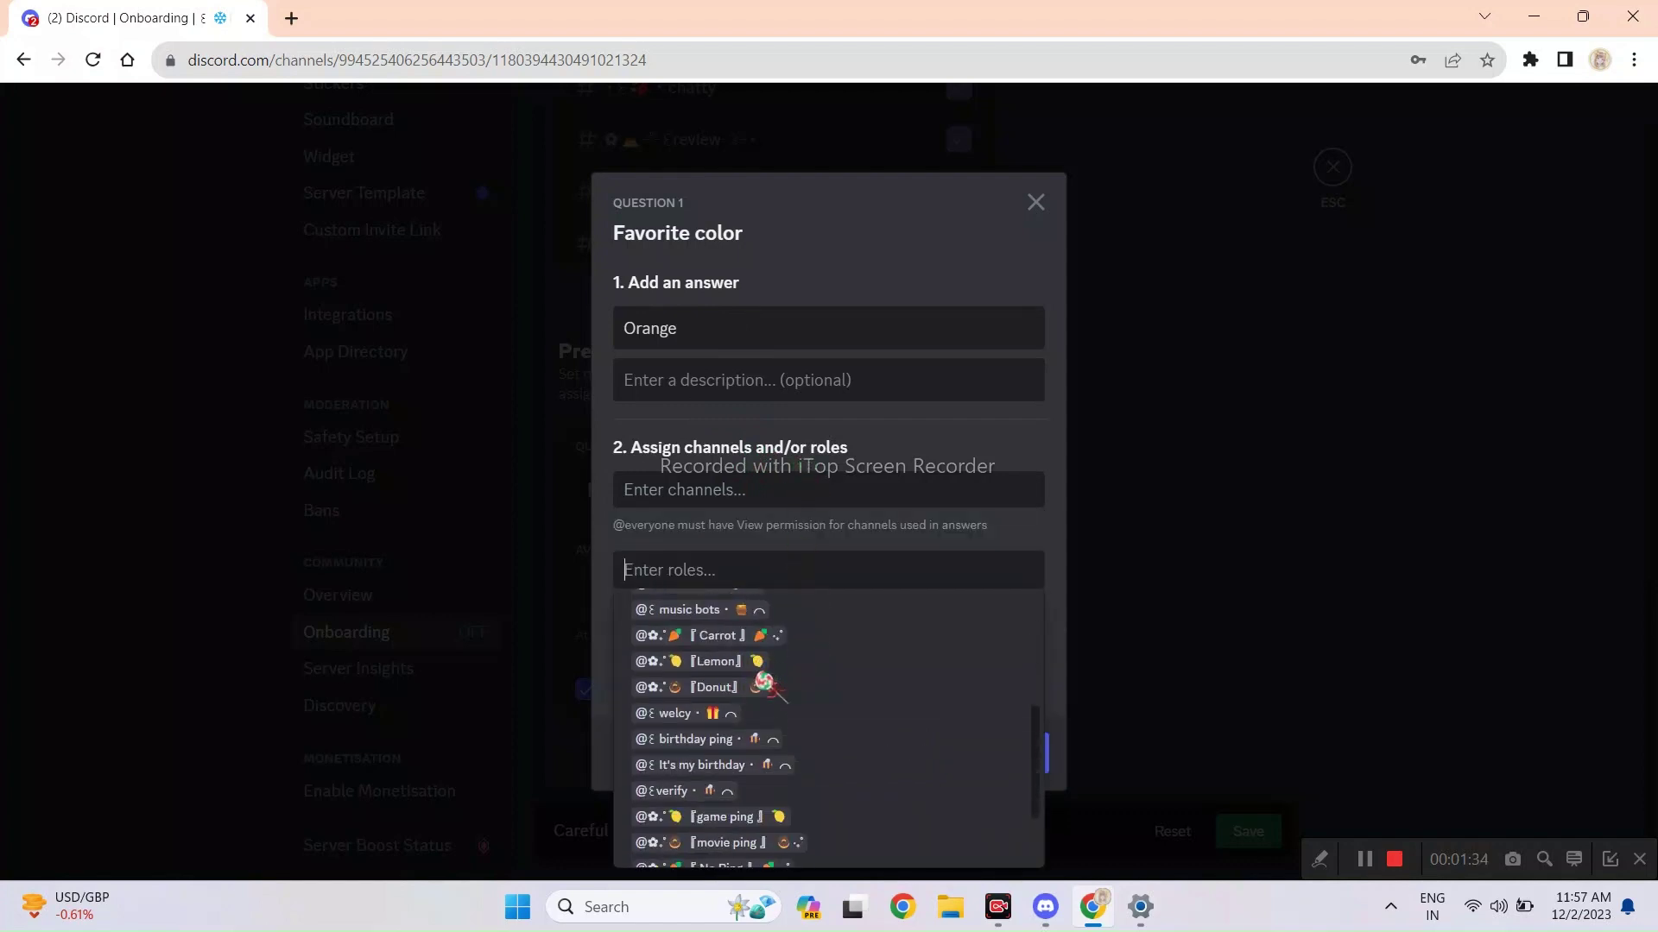
left_click(722, 637)
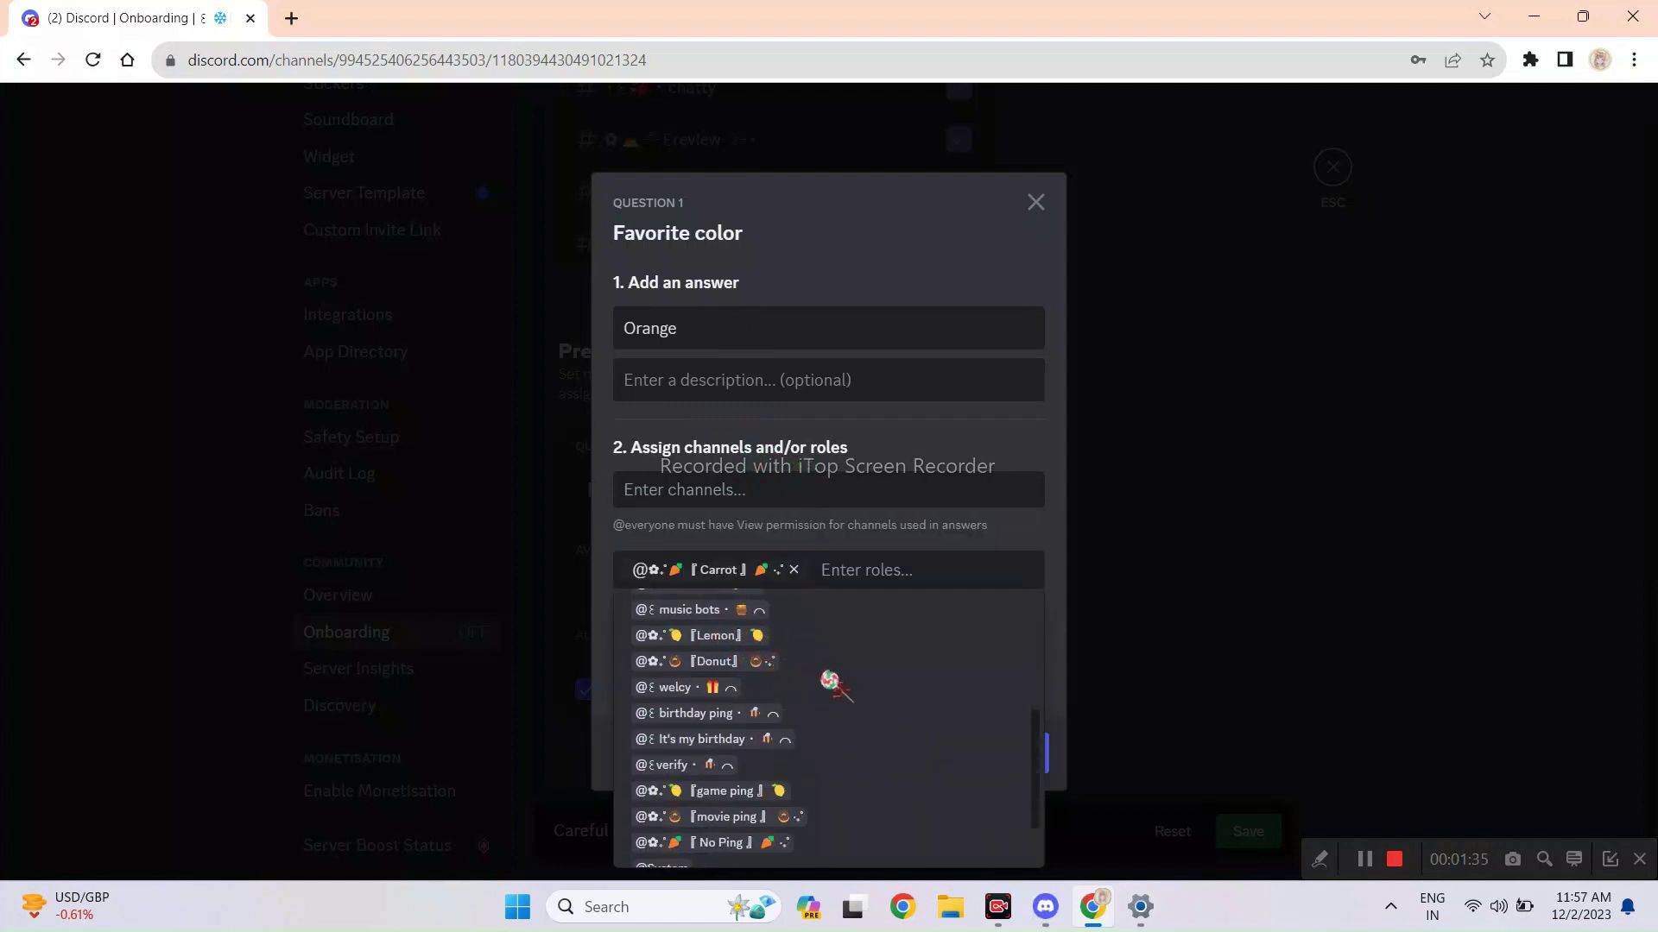
left_click(987, 544)
Give the Orange answer the carrot emoji and save the answer.
left_click(1040, 674)
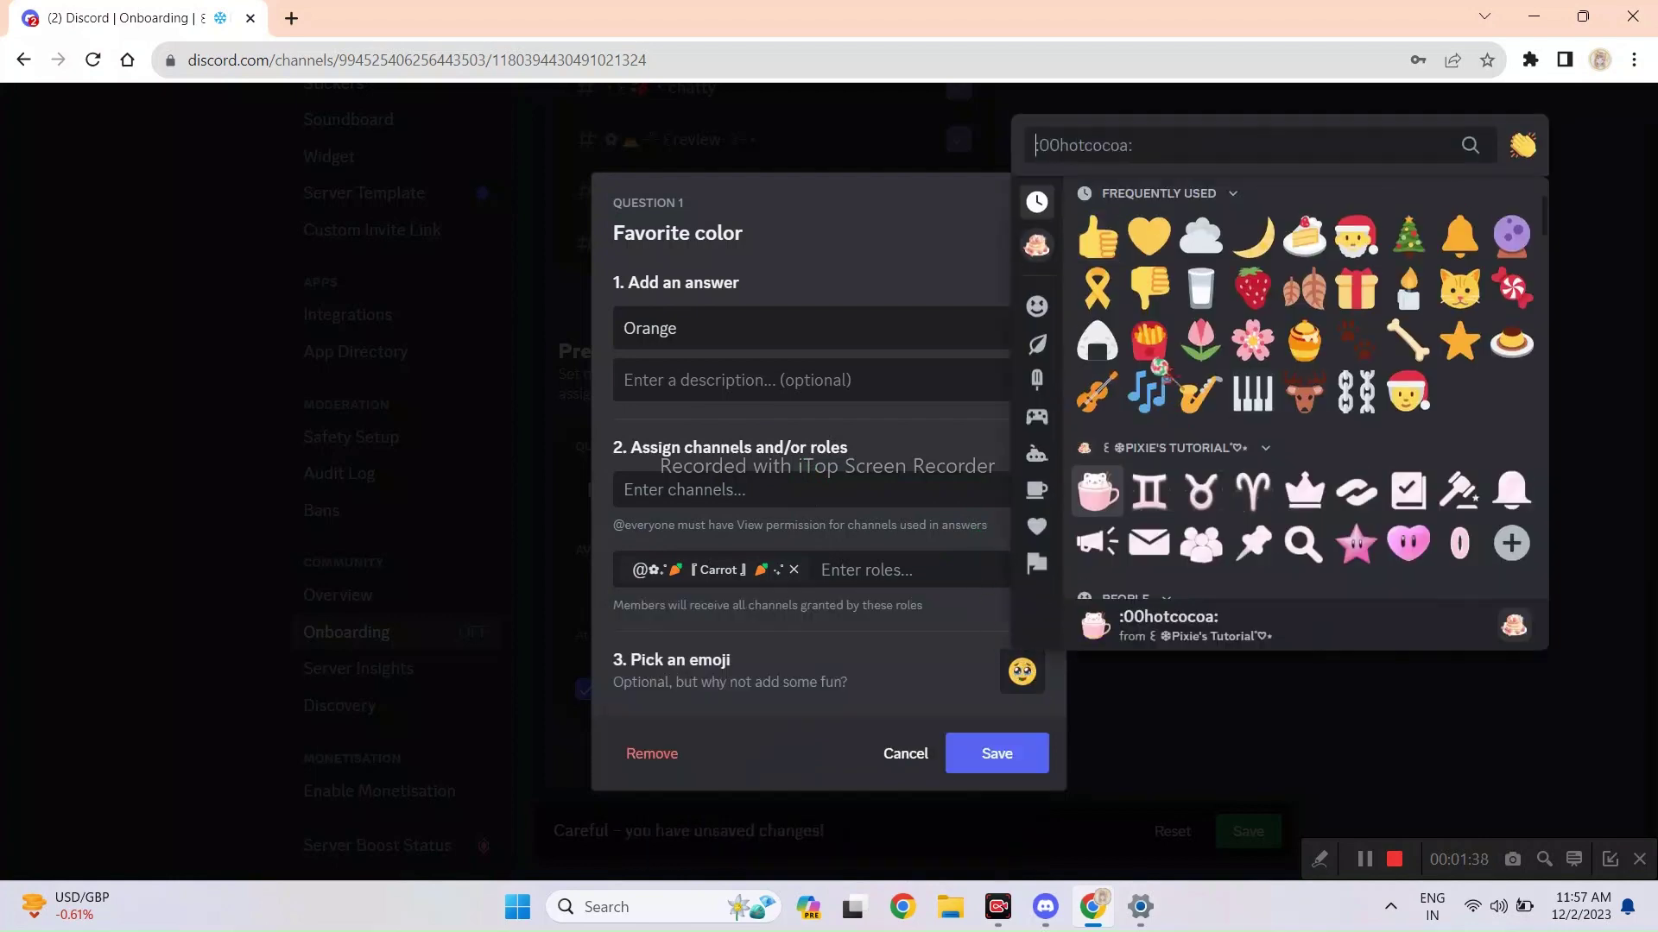
type("carr")
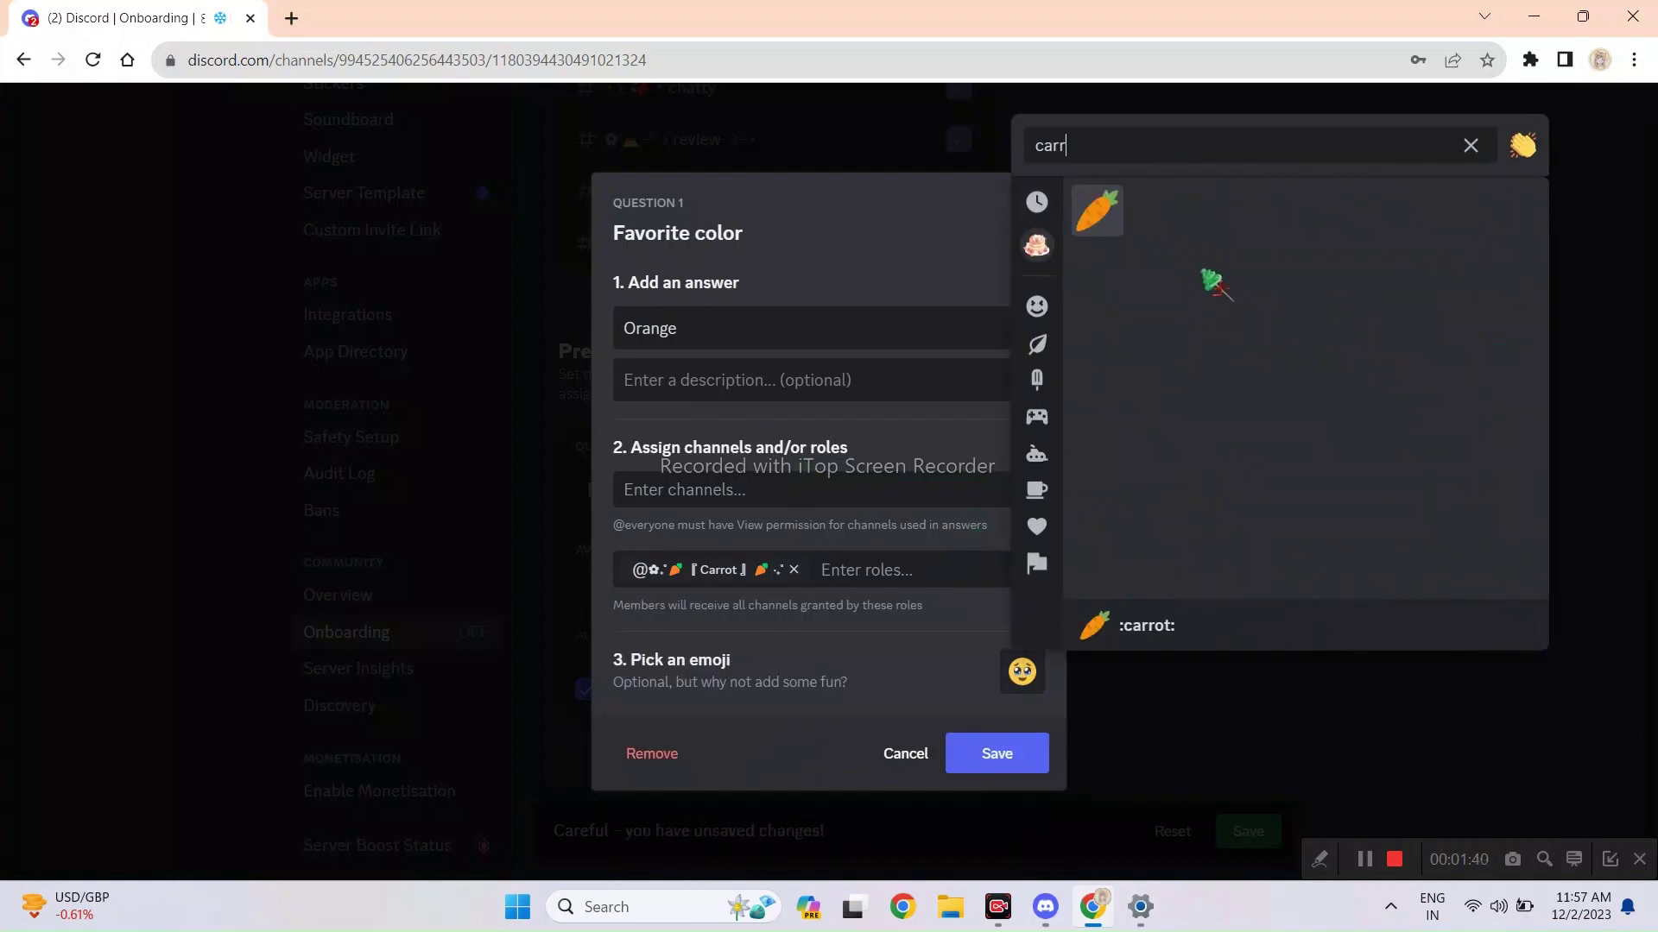
left_click(1099, 210)
left_click(997, 758)
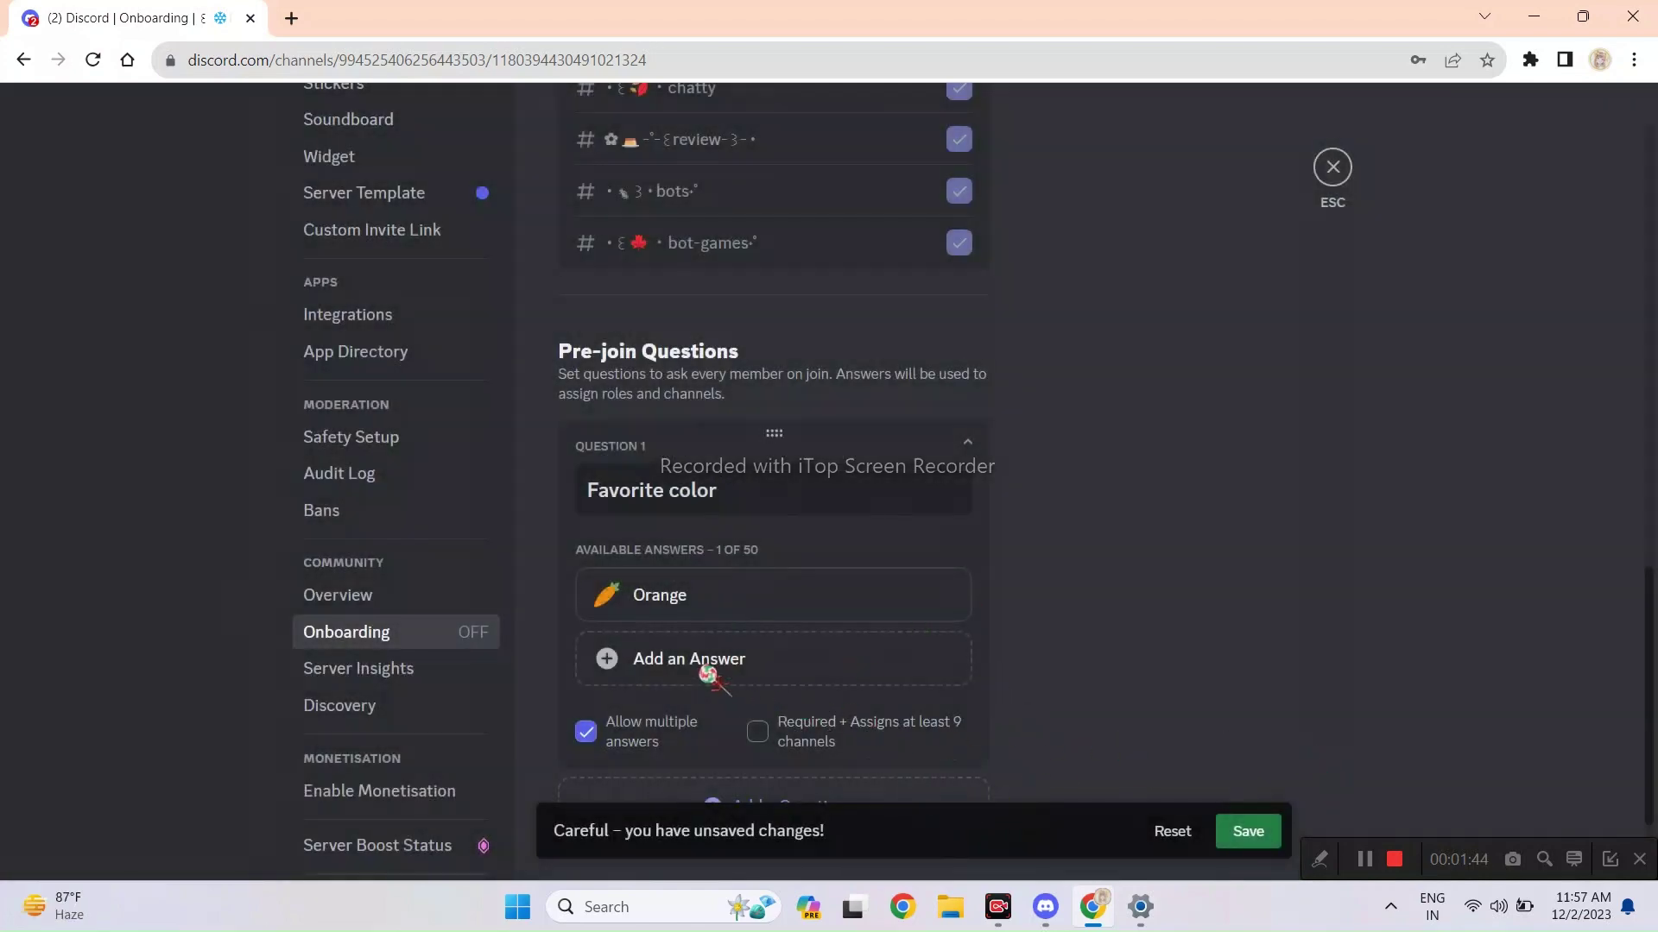
Add the answers Yellow and Brown to the Favorite color question and save the onboarding changes.
scroll(691, 656, "down", 1)
left_click(678, 636)
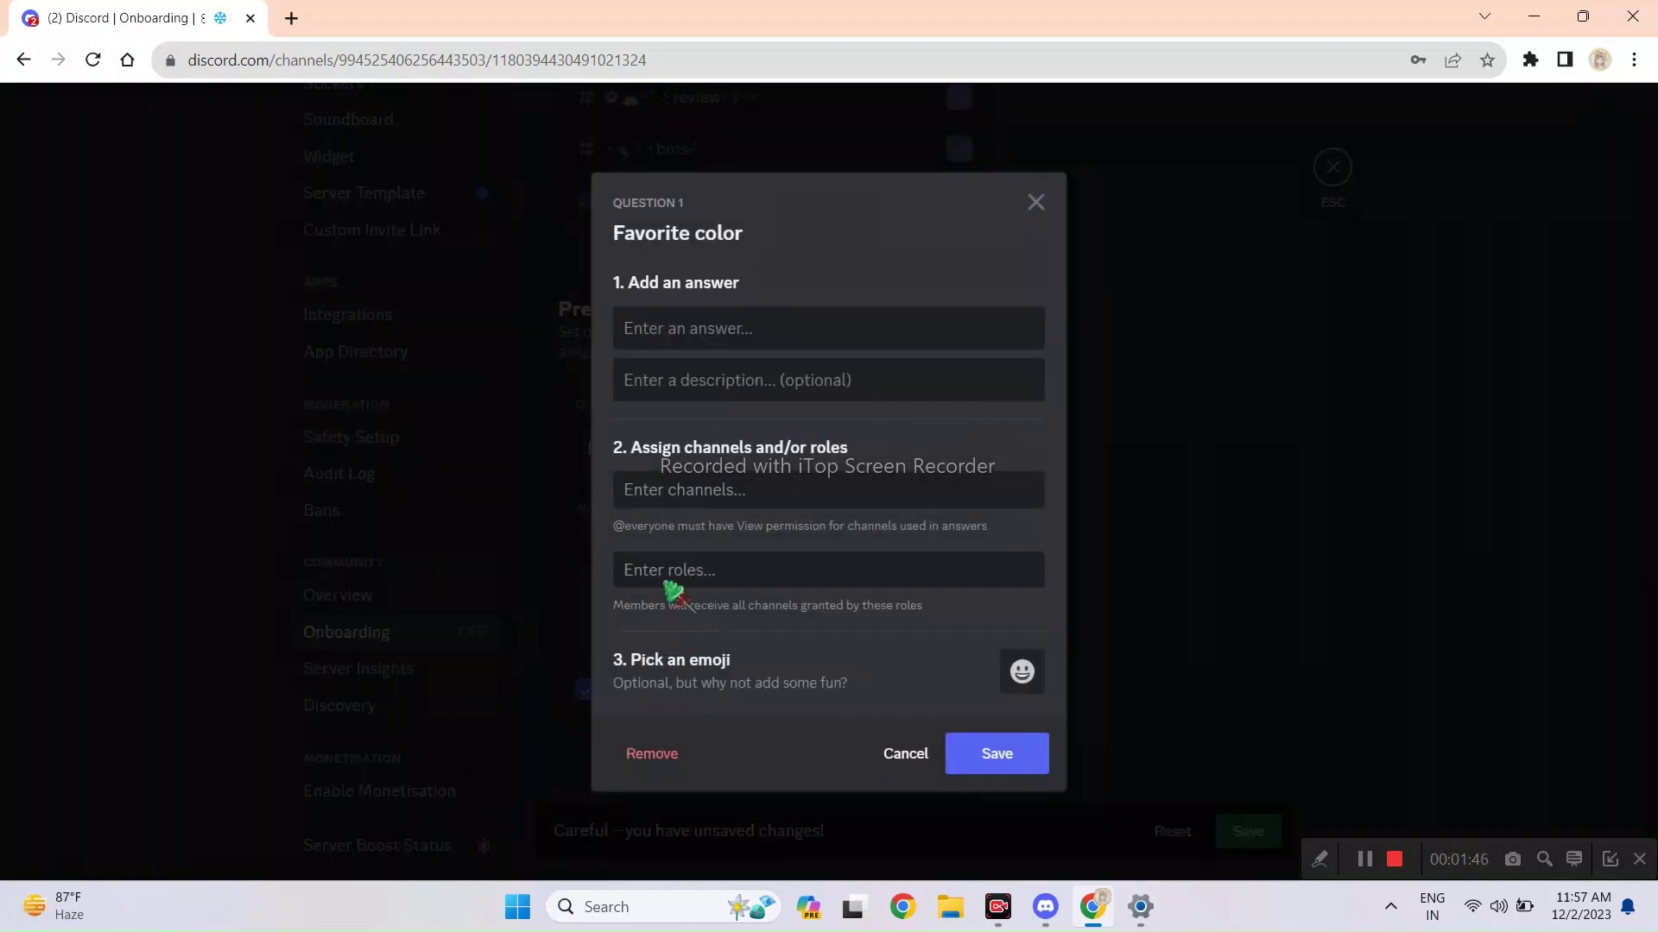
left_click(1364, 859)
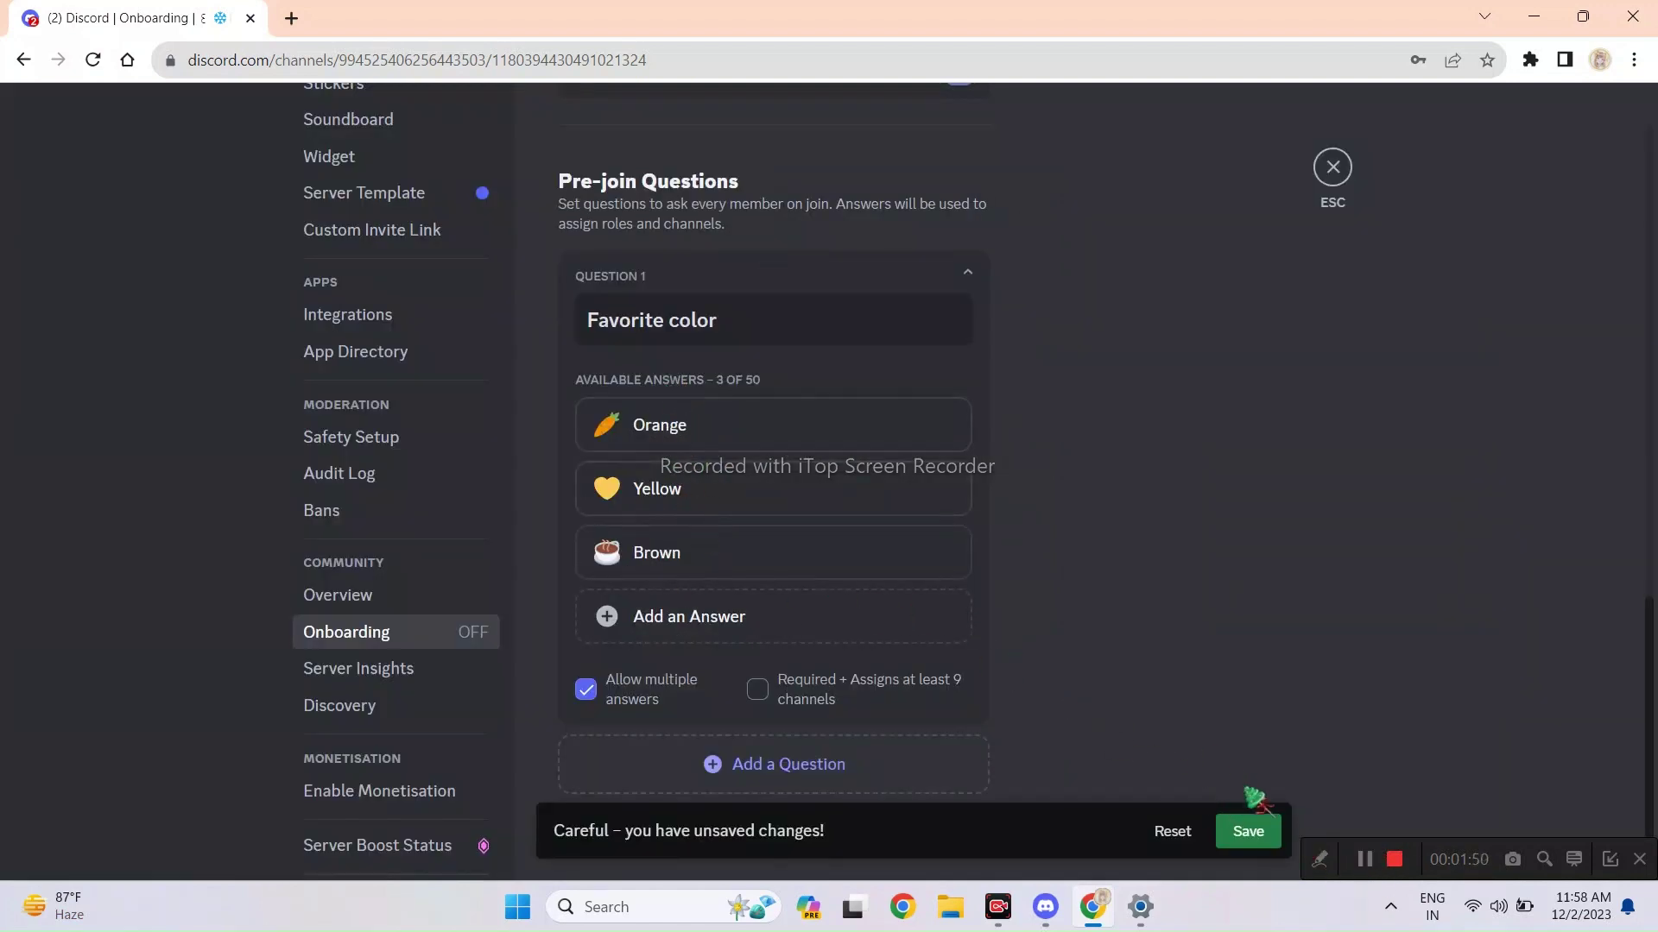
left_click(1248, 832)
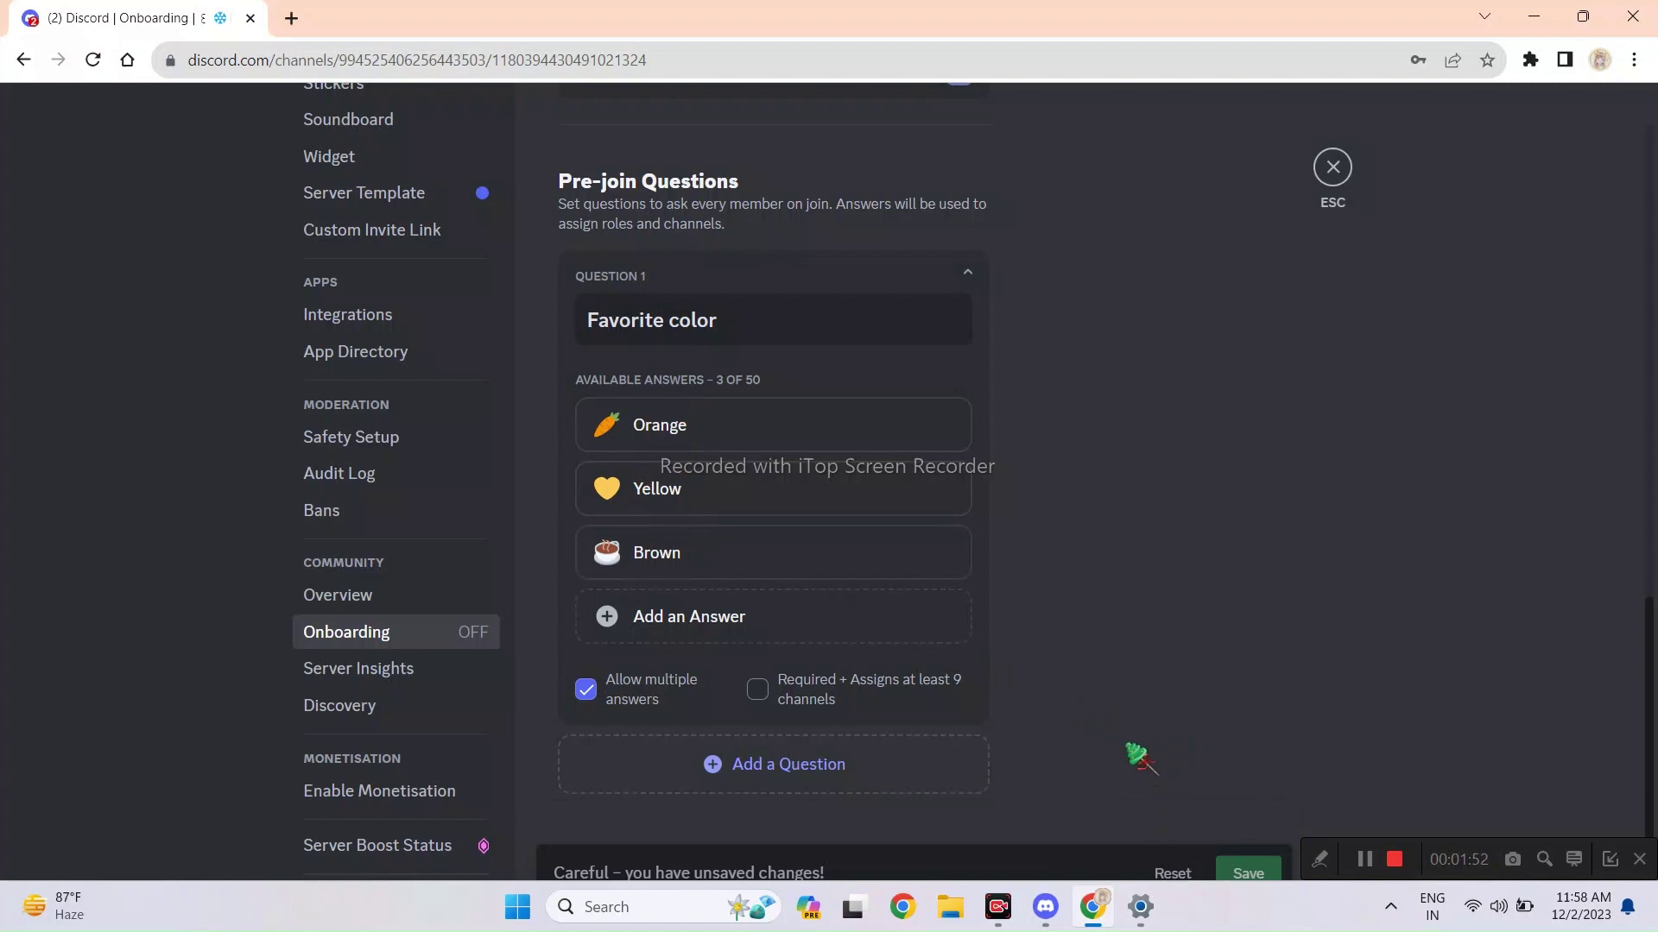
Add a second pre-join question titled "Verify".
left_click(819, 787)
scroll(1148, 777, "down", 3)
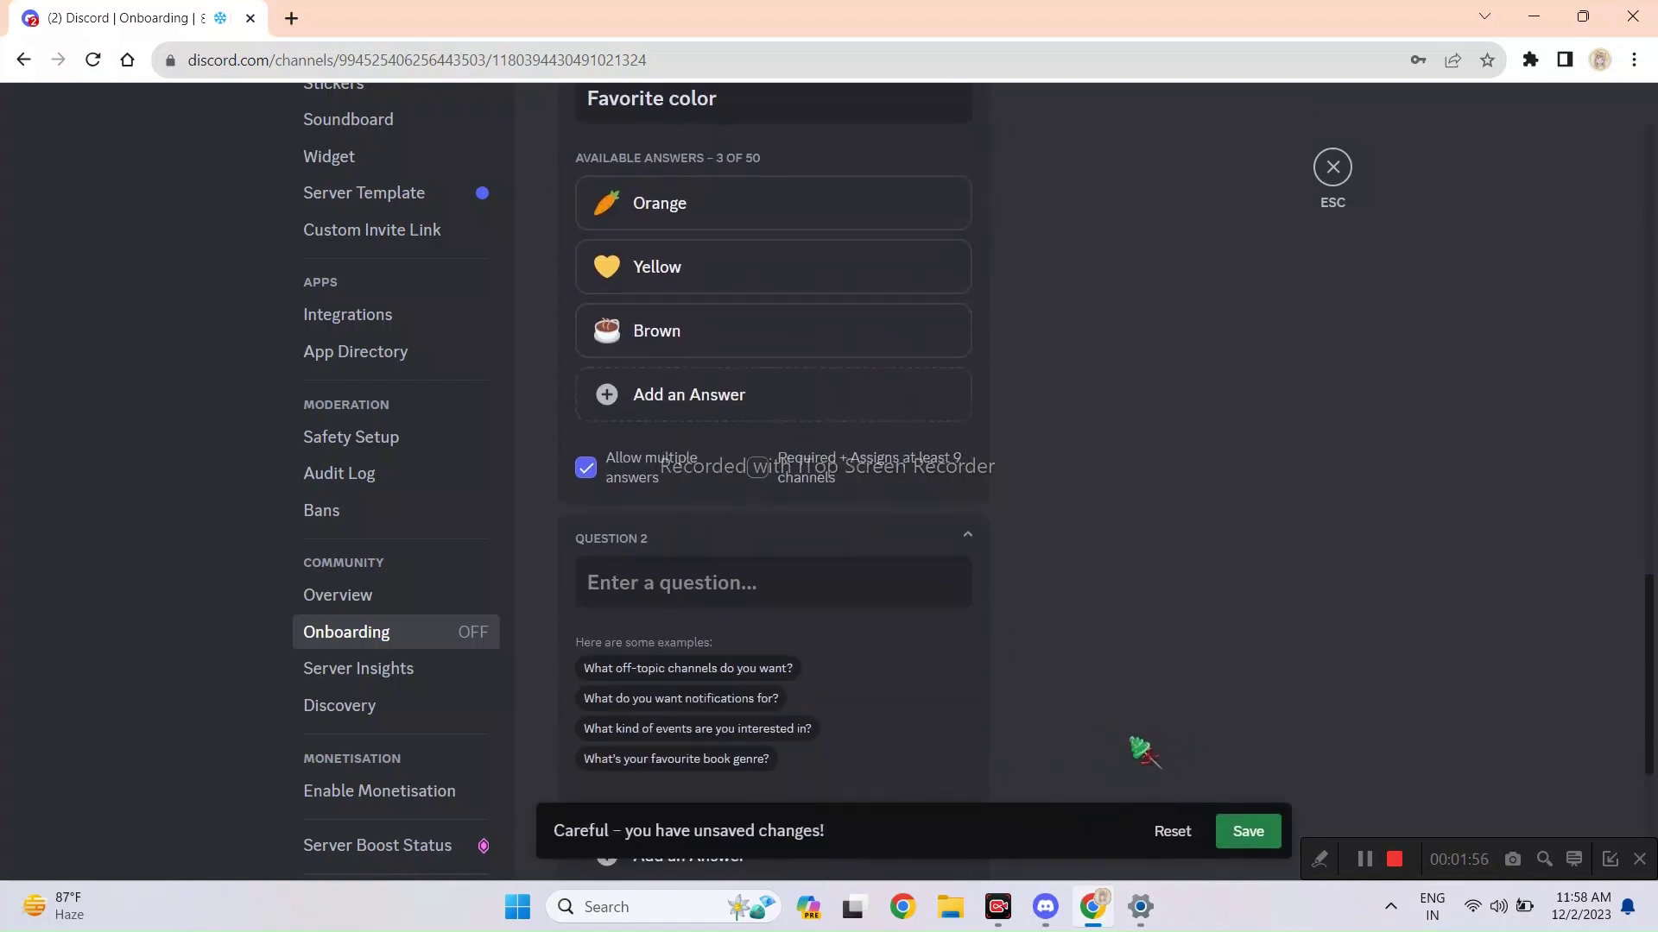
scroll(1133, 744, "down", 3)
left_click(772, 375)
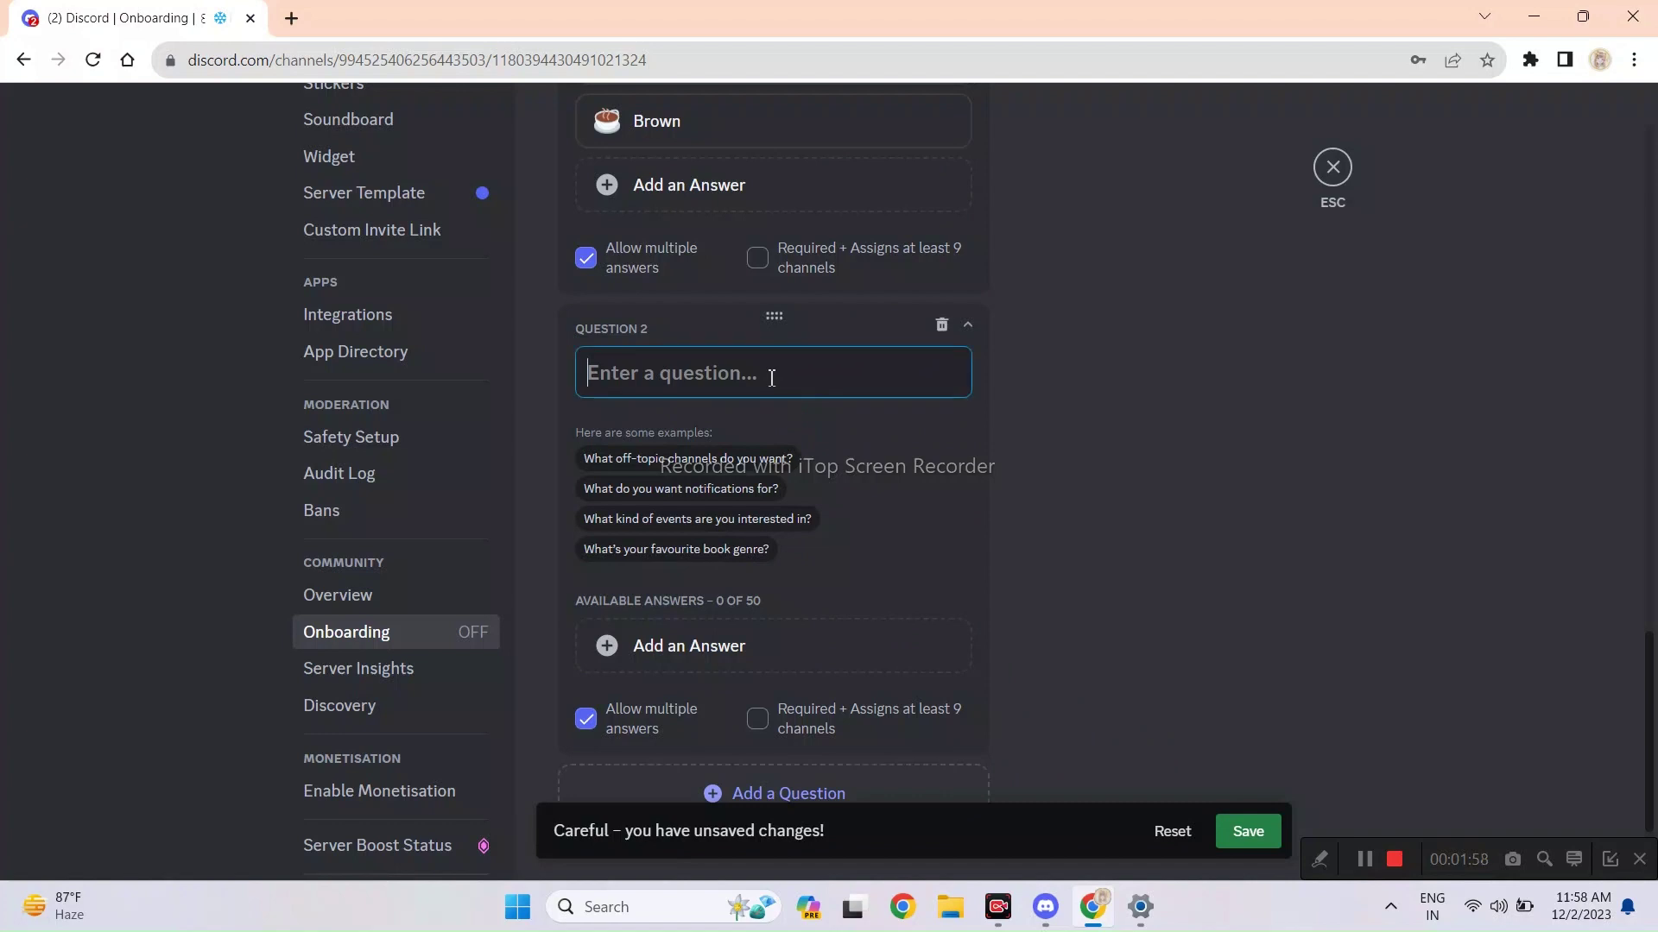
type("Verify")
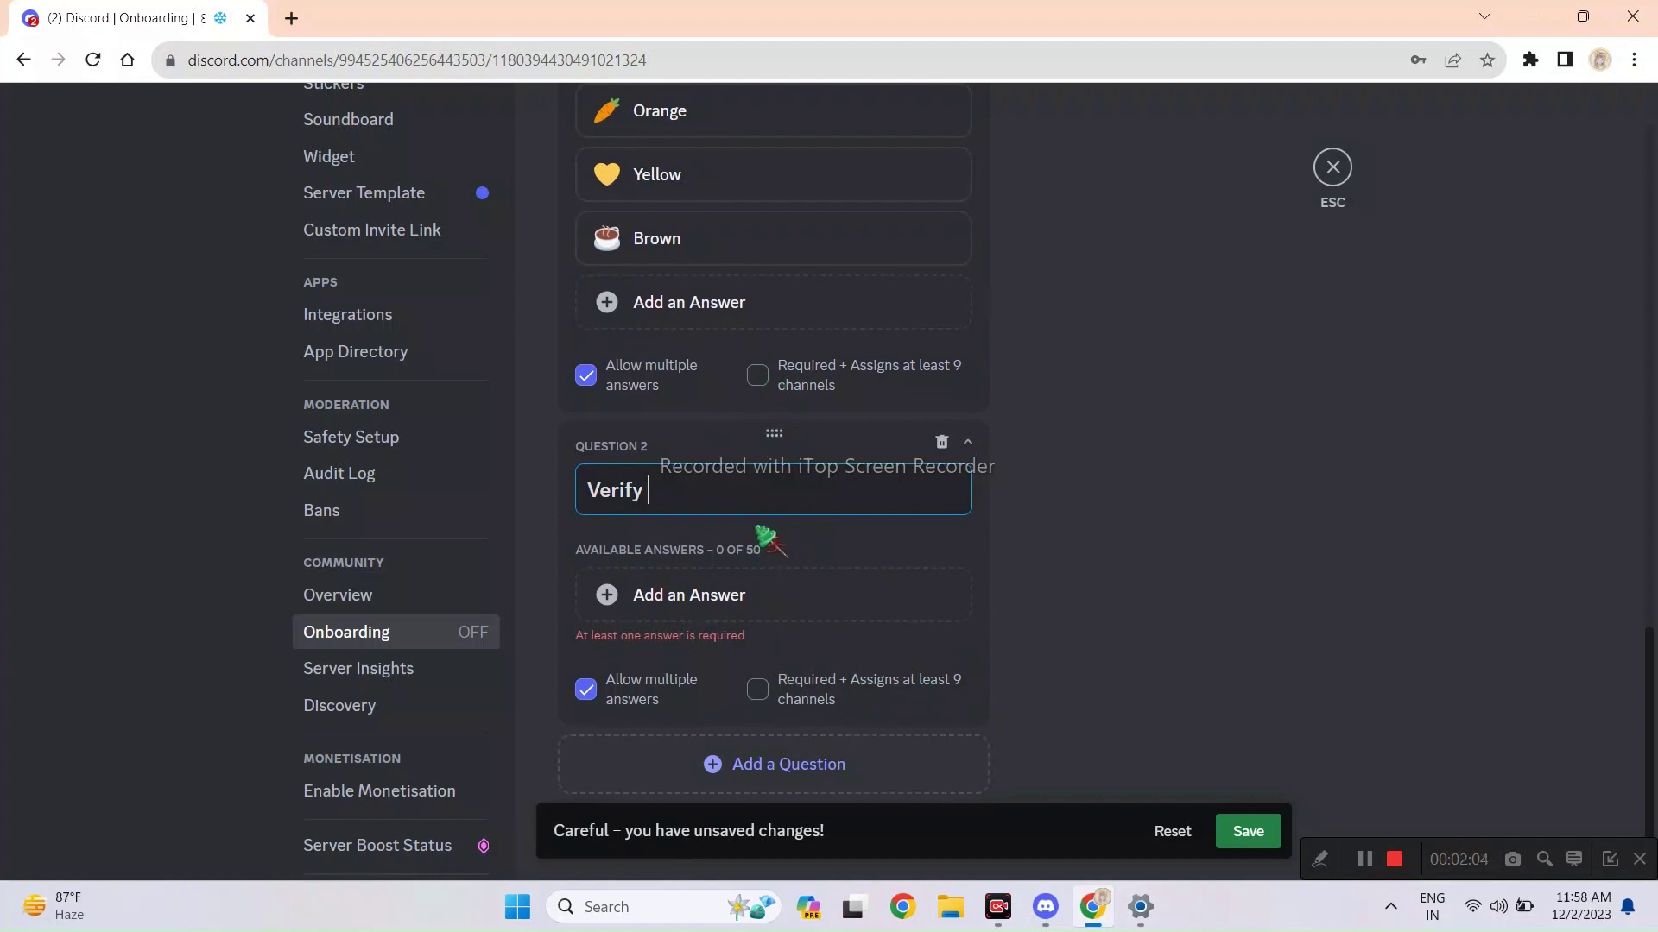
Add the answer "Please verify" to the Verify question with the description "This role will get you verified".
left_click(740, 597)
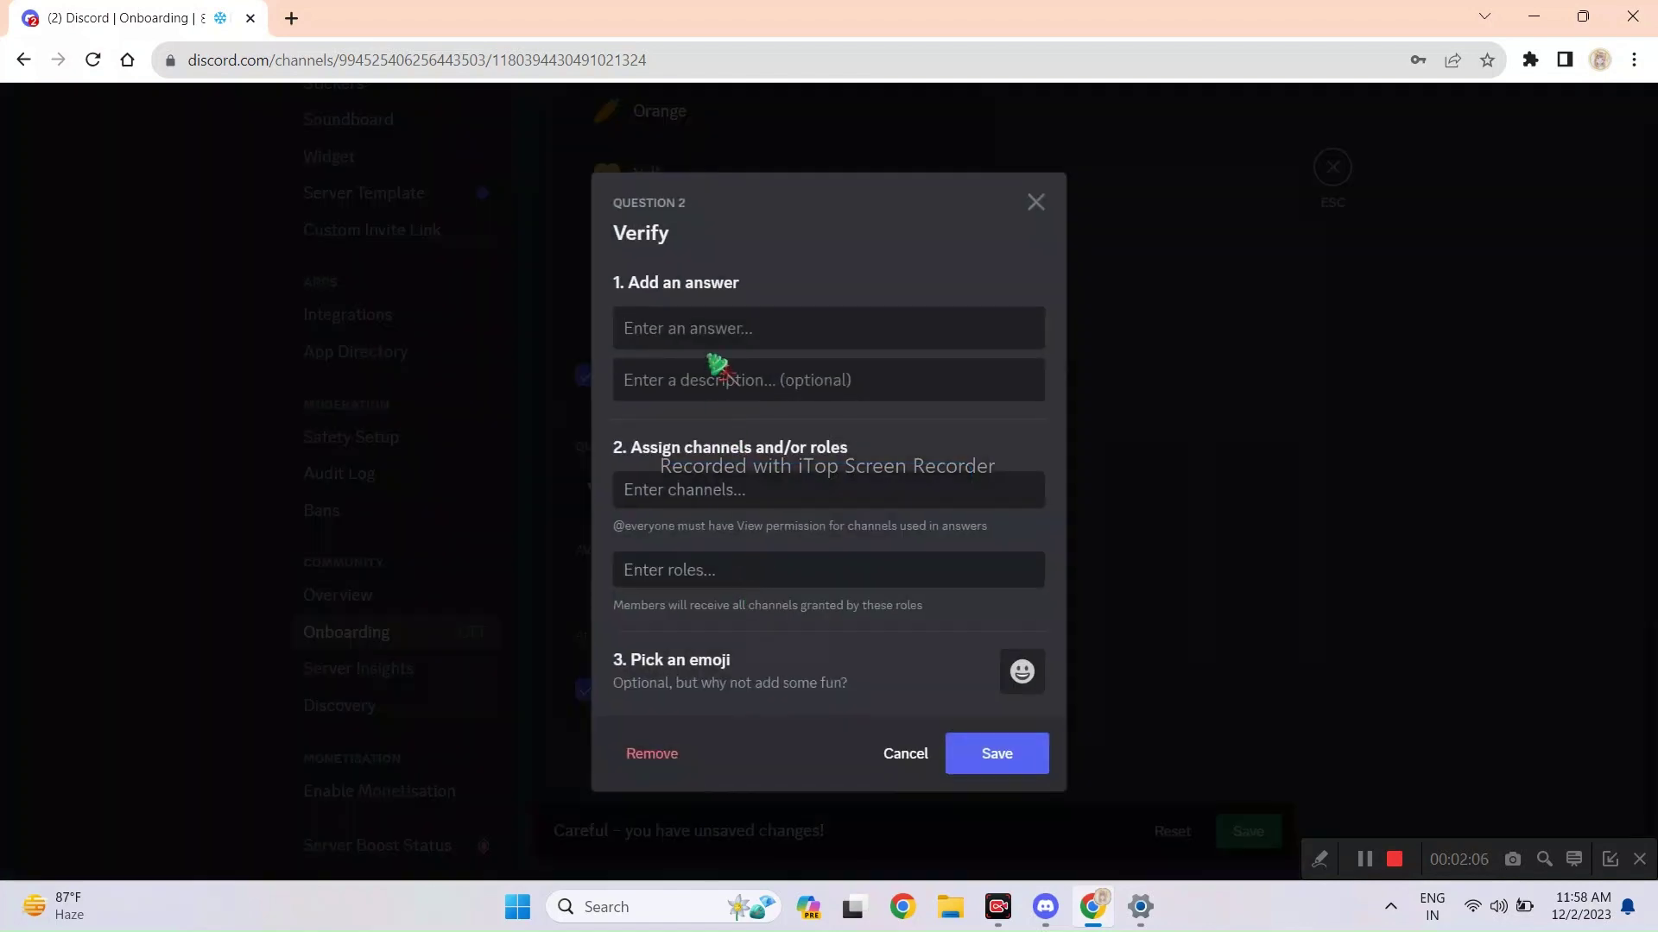
type("Please verify")
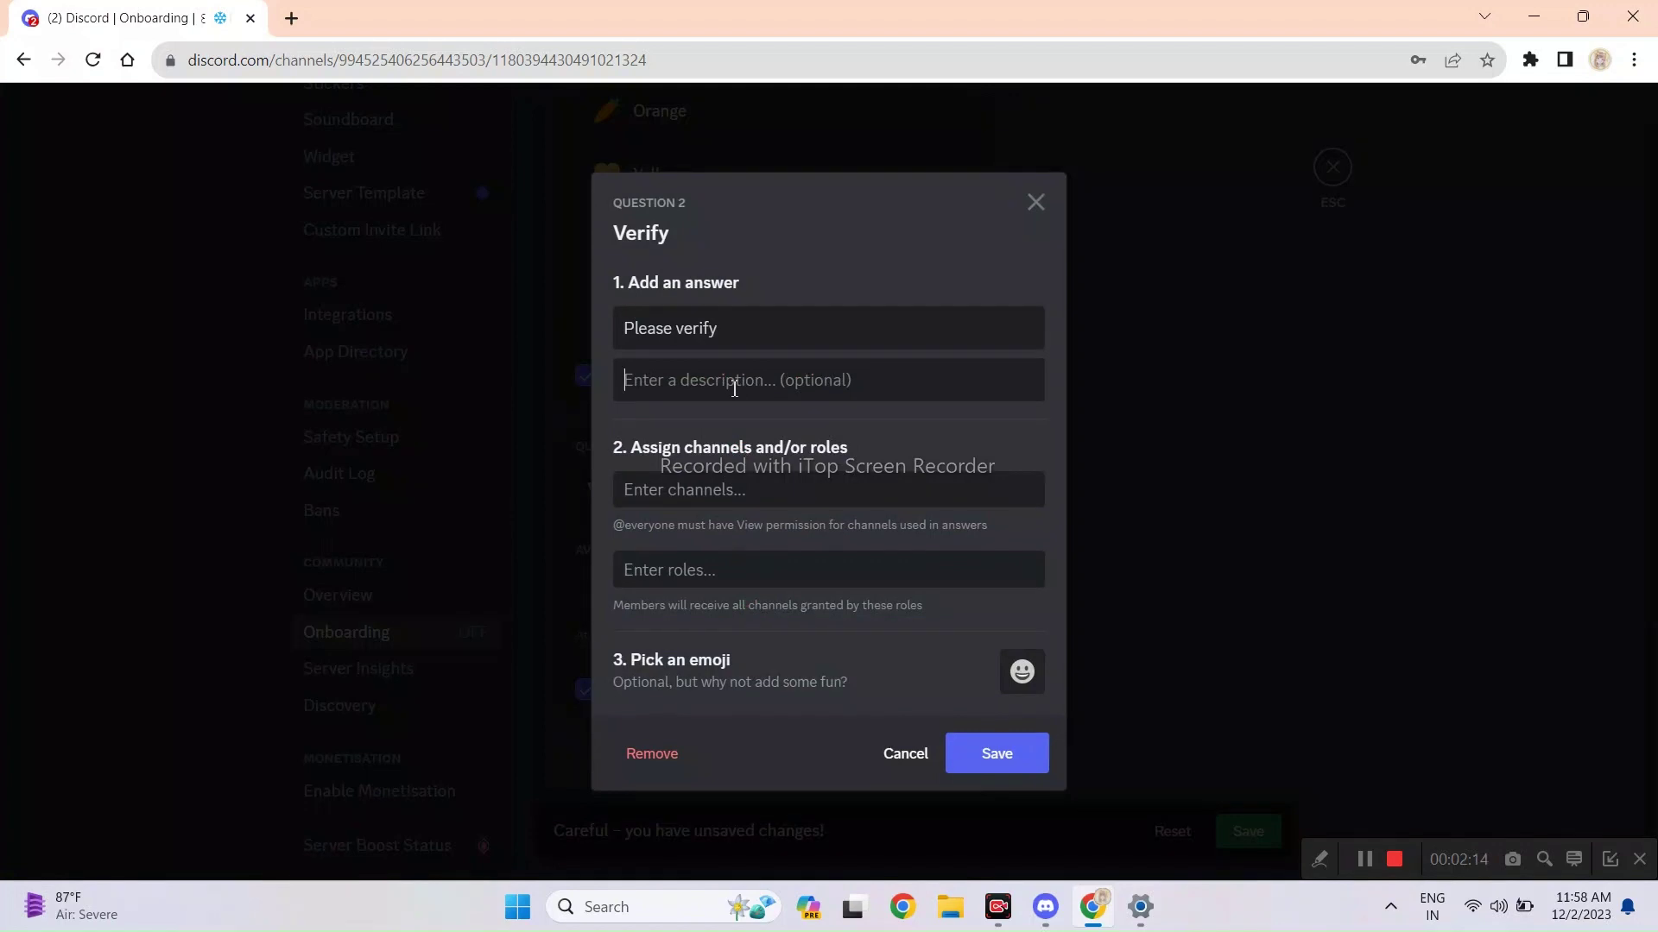
type("This role will get you verified")
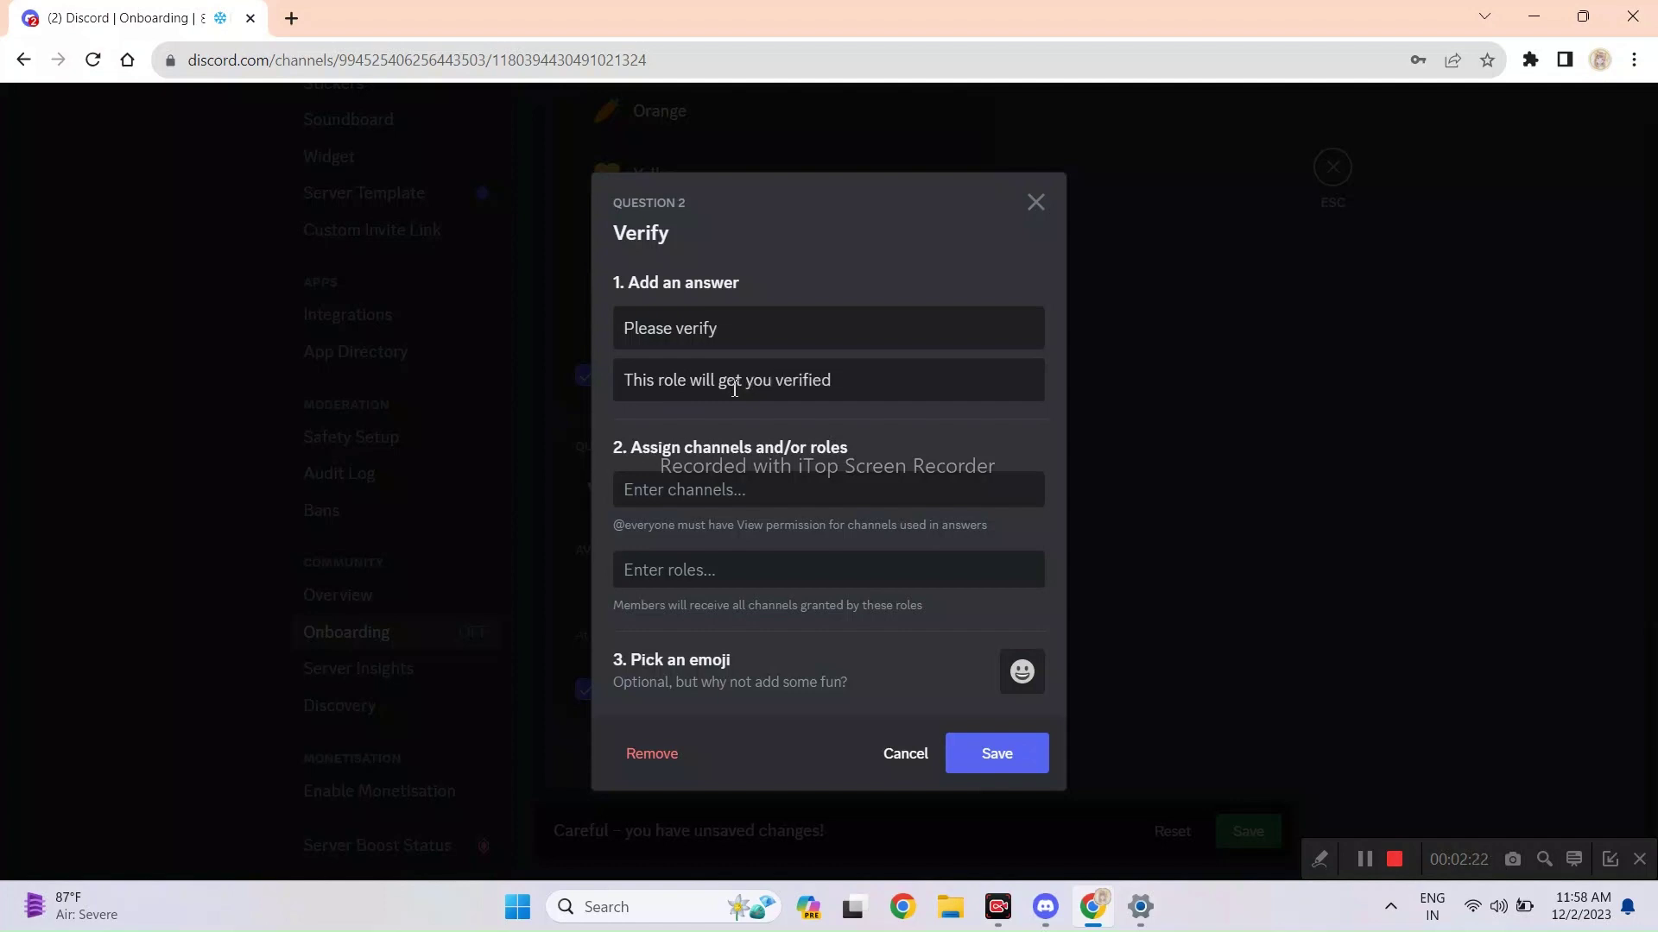
Assign the verify role and the LOUNGE and GATEWAY channel categories to the "Please verify" answer.
left_click(786, 570)
type("ver")
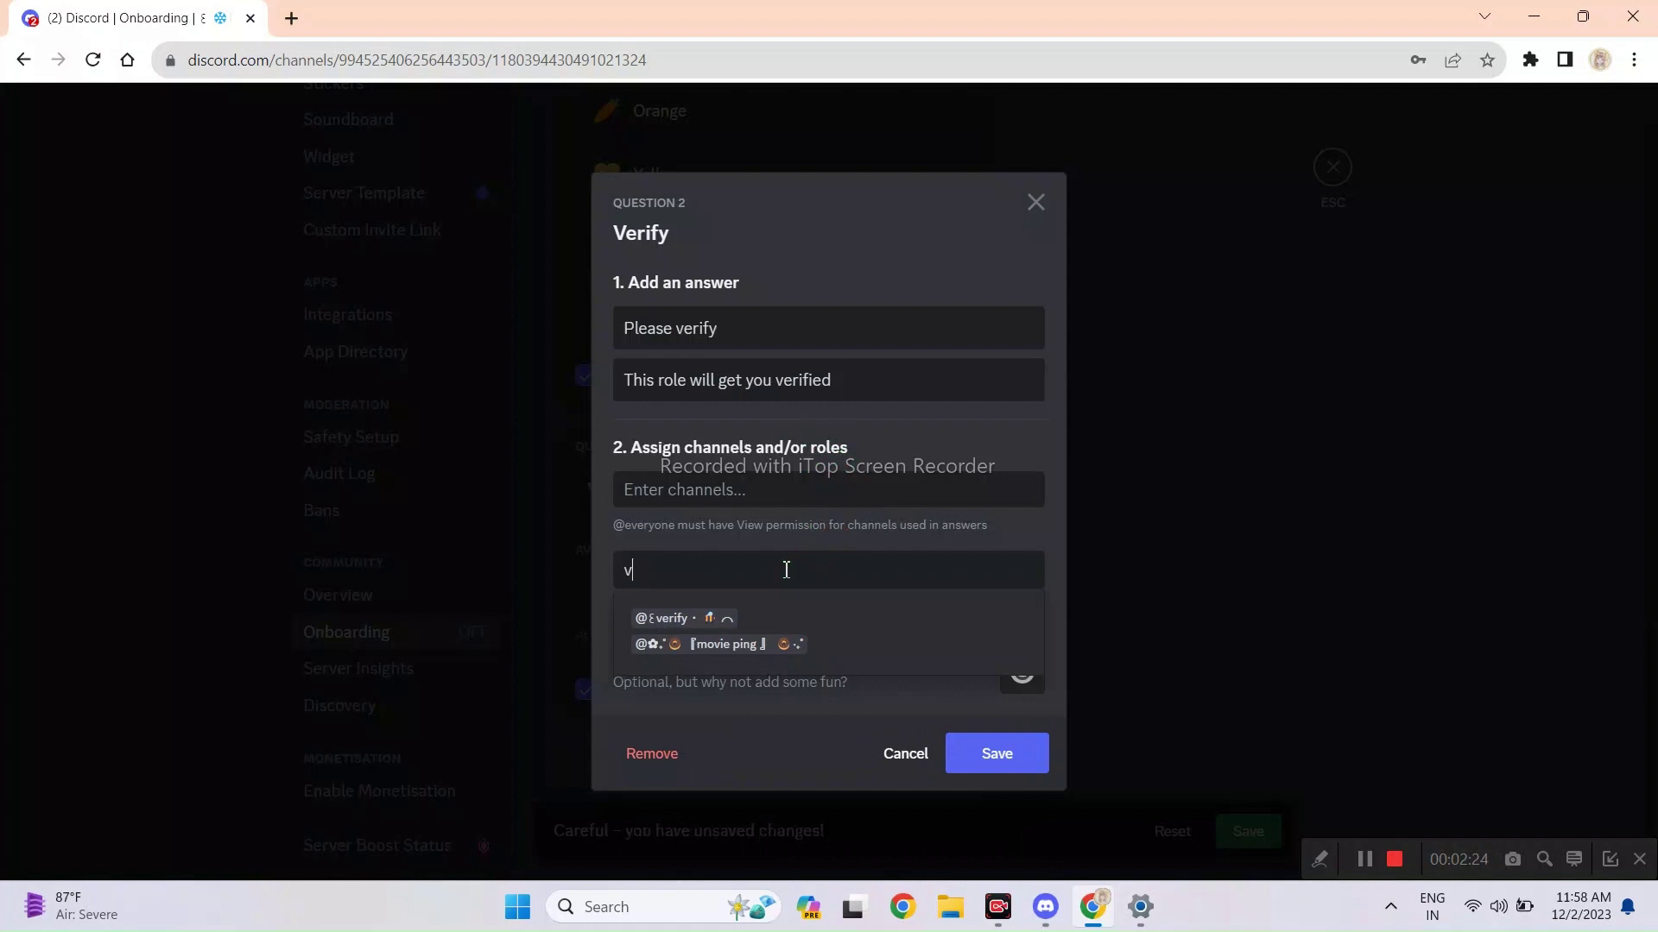
left_click(710, 620)
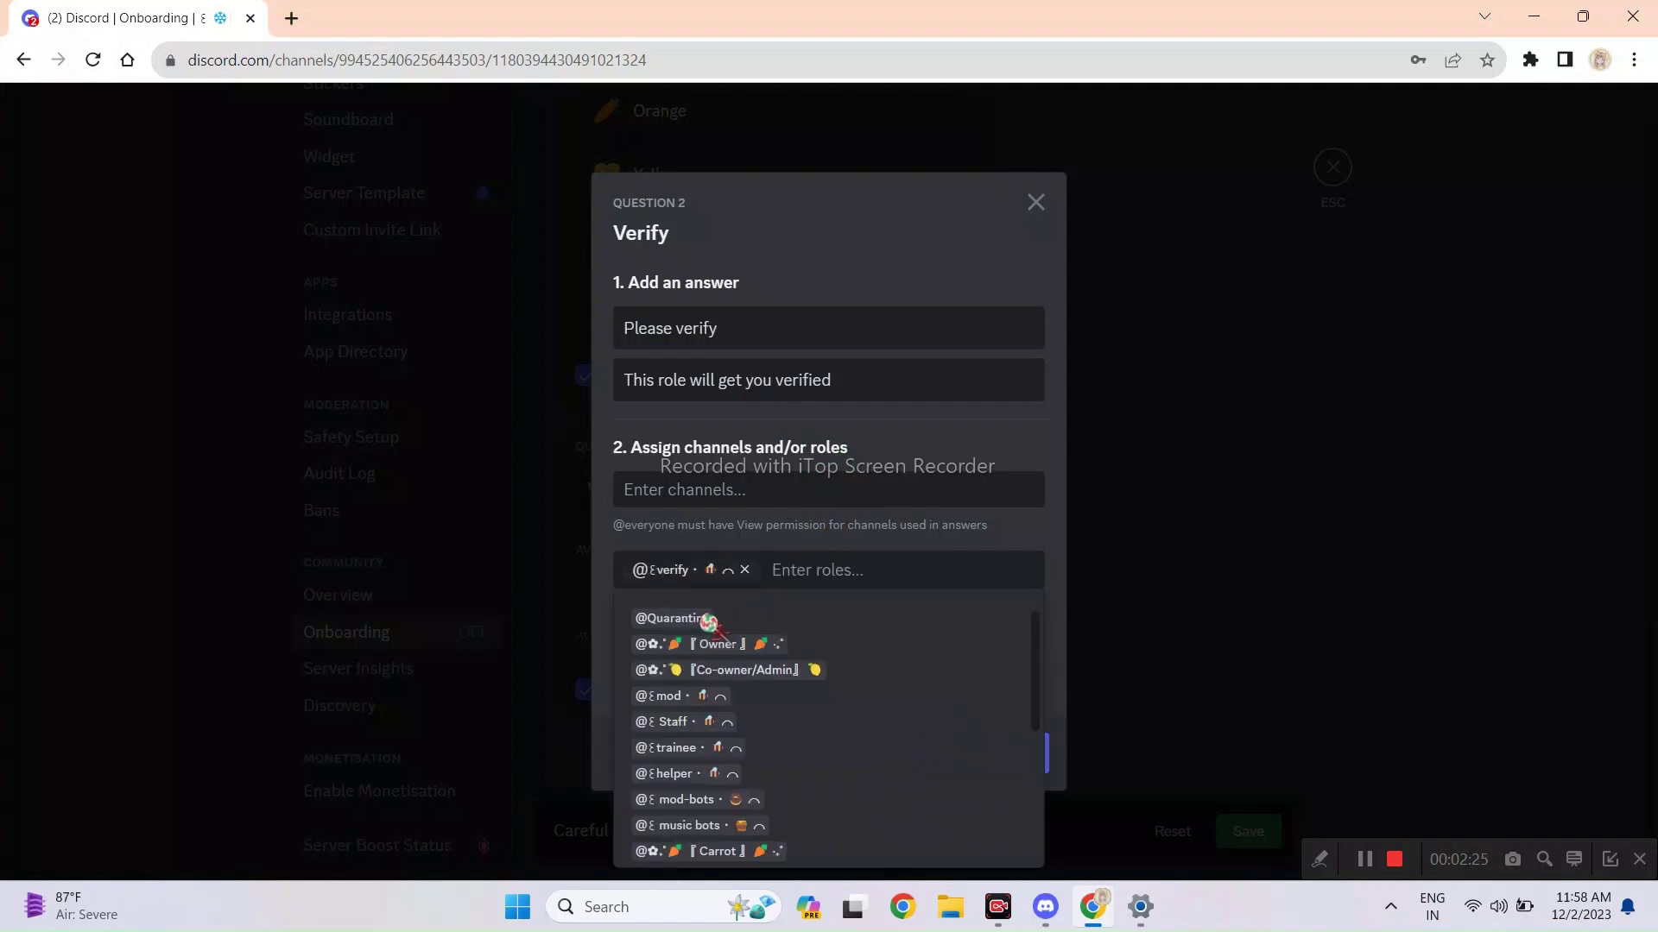
left_click(782, 542)
left_click(767, 500)
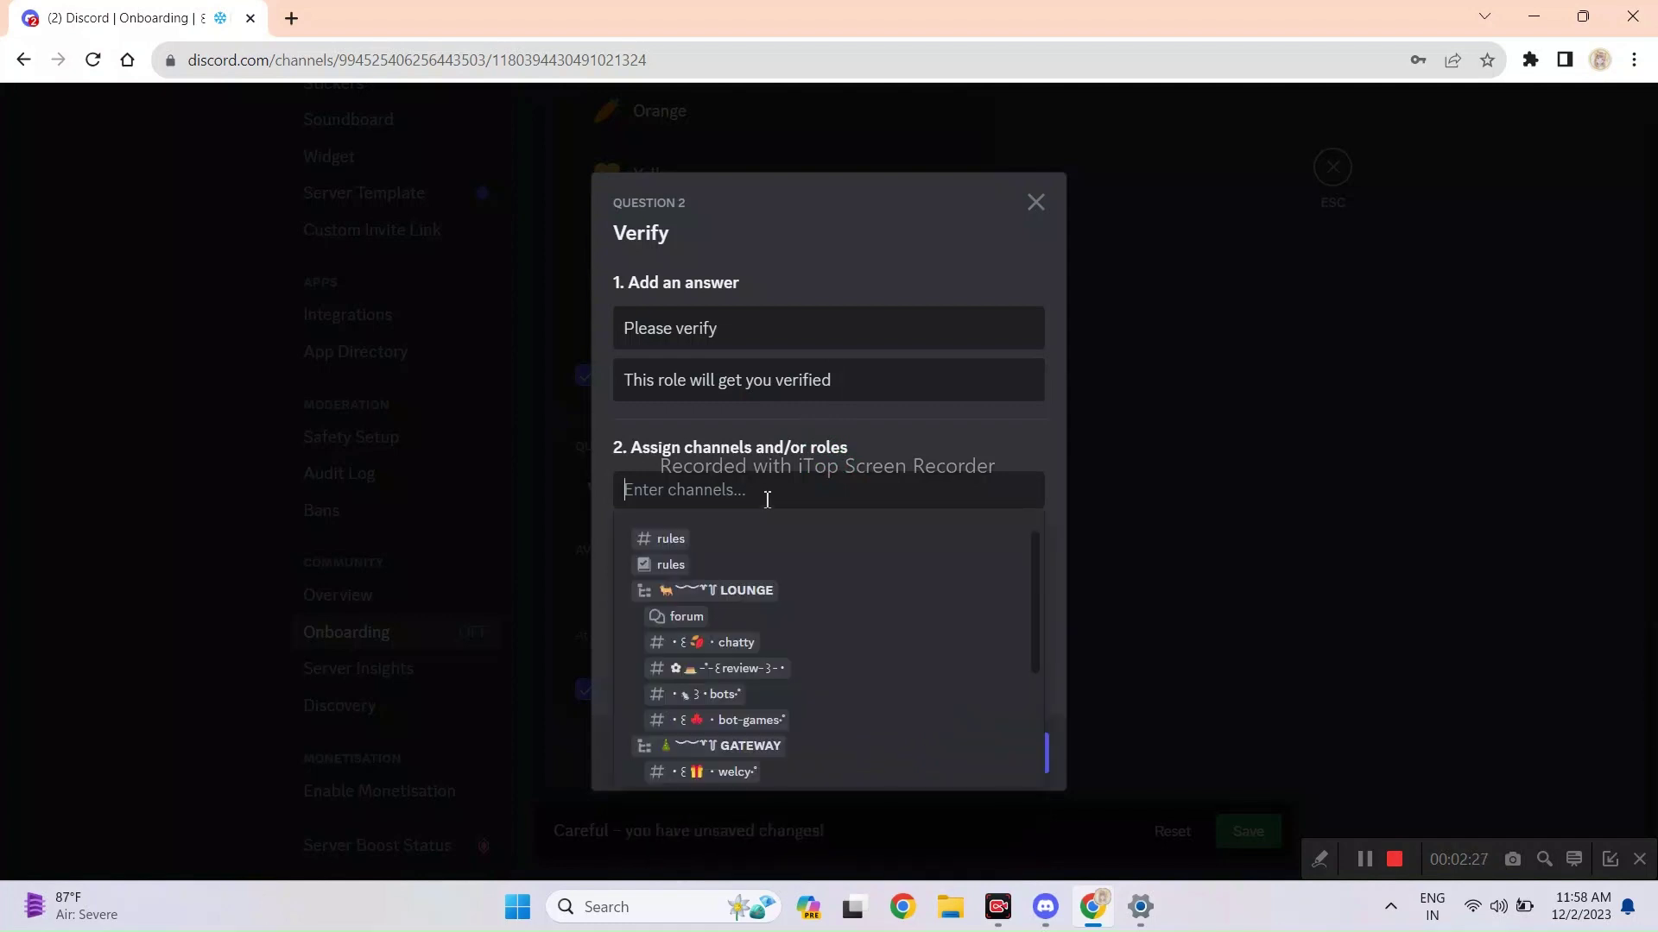
left_click(718, 594)
left_click(723, 595)
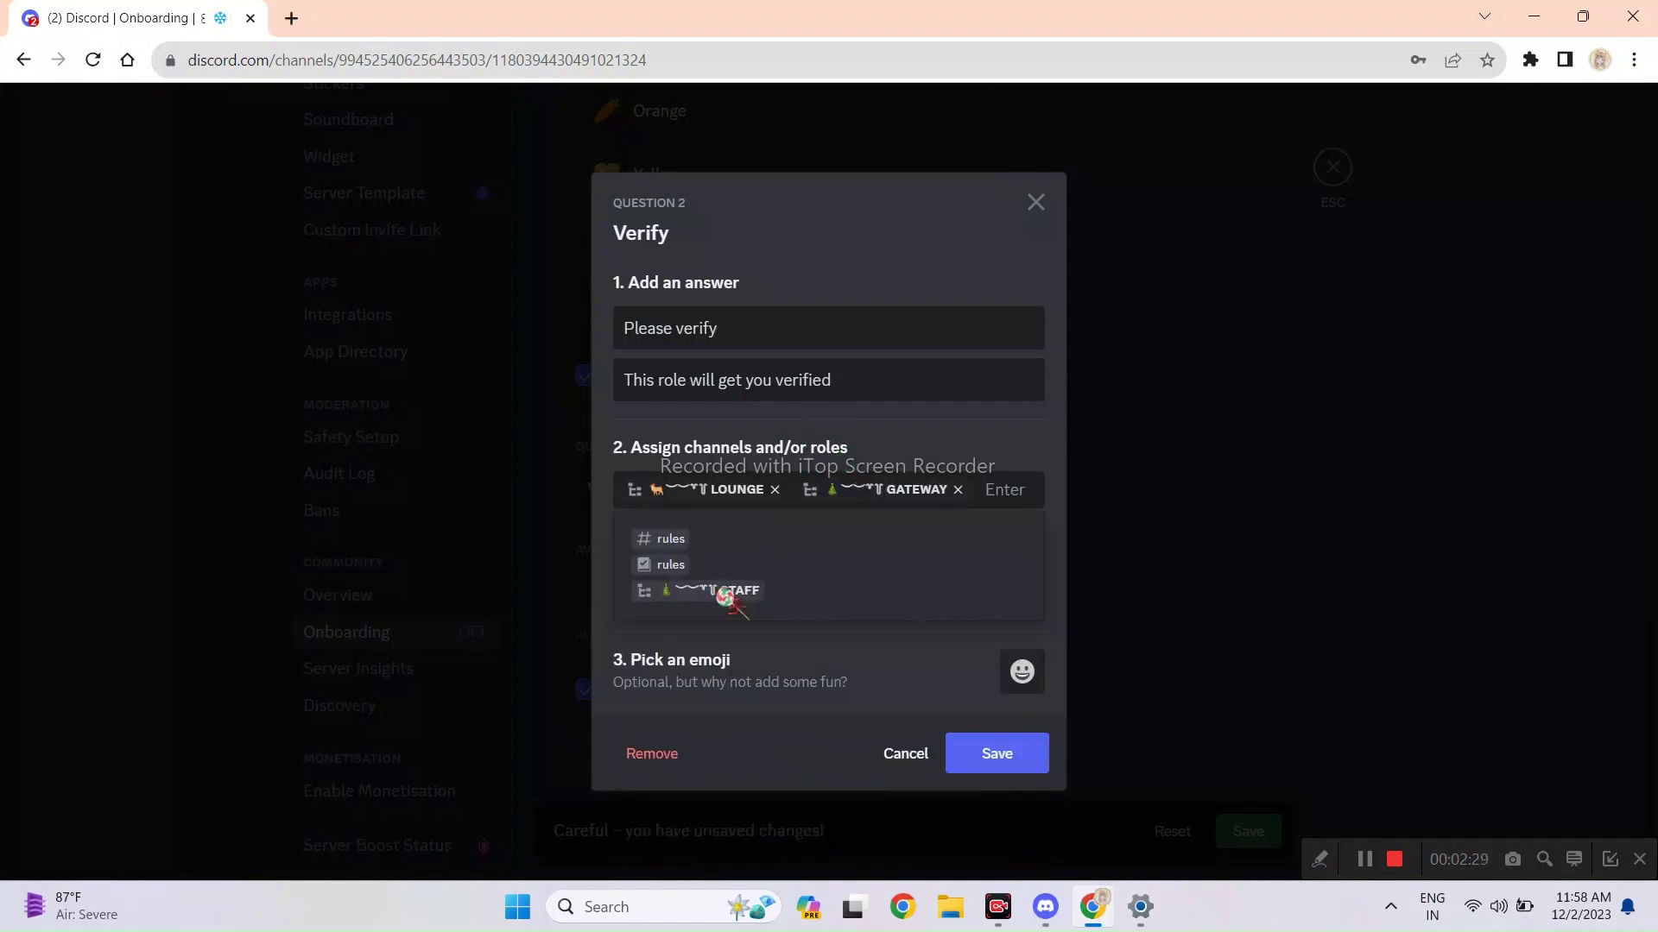
left_click(943, 466)
Pick the brown leaves emoji for the "Please verify" answer, then save the answer and the onboarding changes.
left_click(1028, 691)
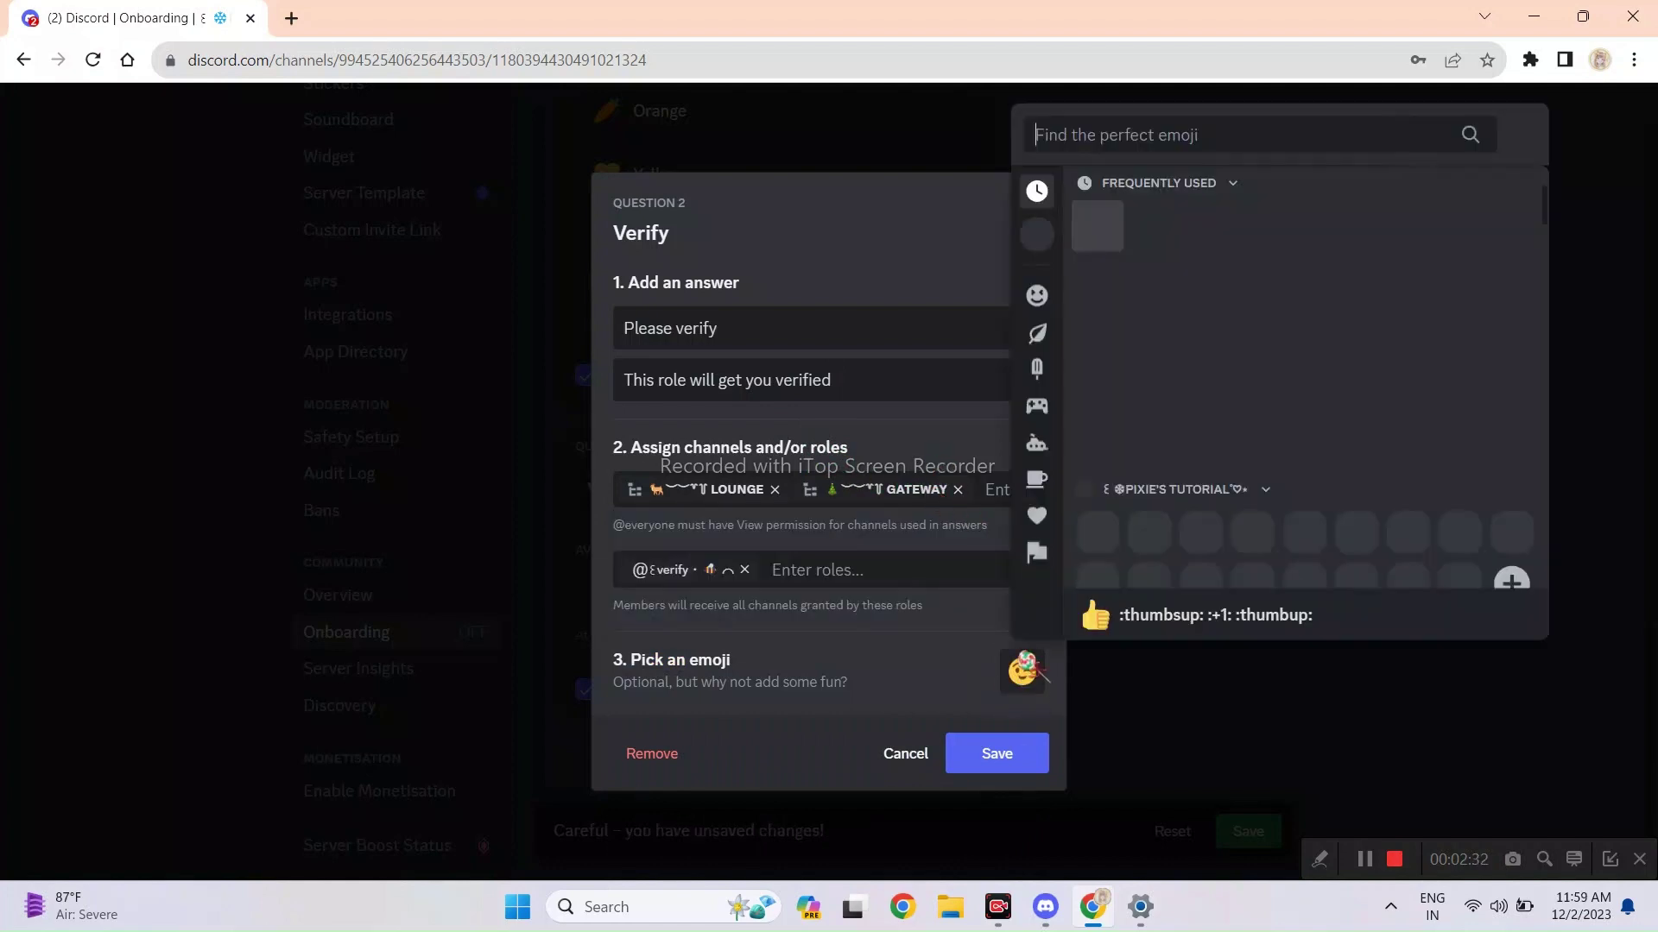
left_click(1254, 381)
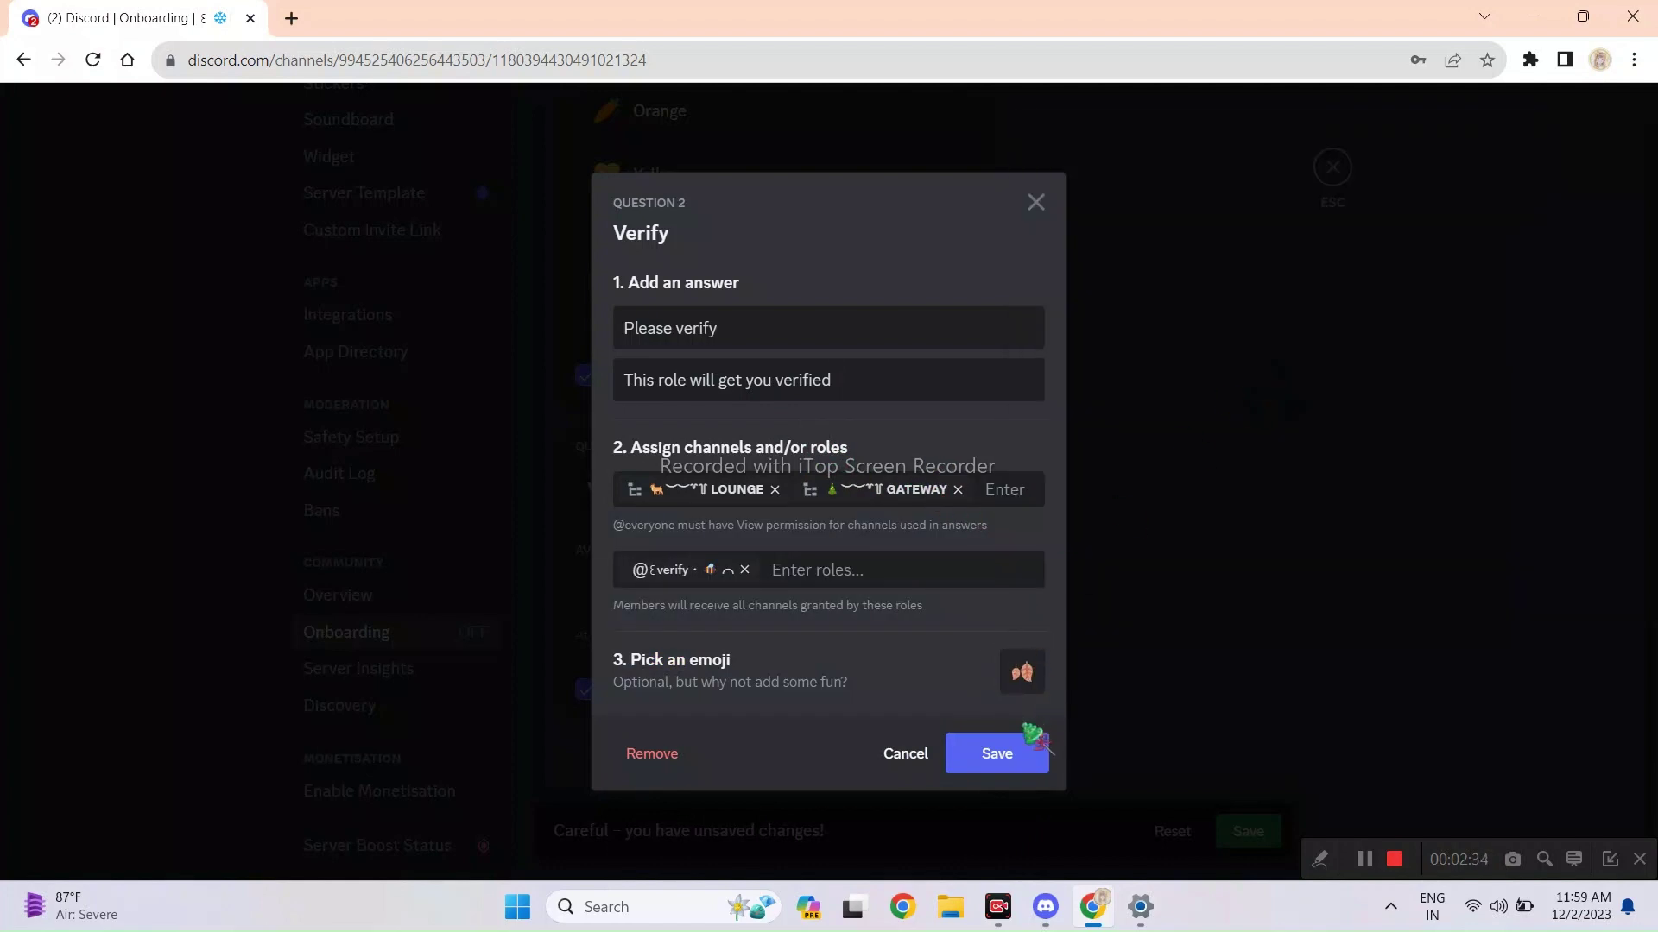
left_click(1026, 753)
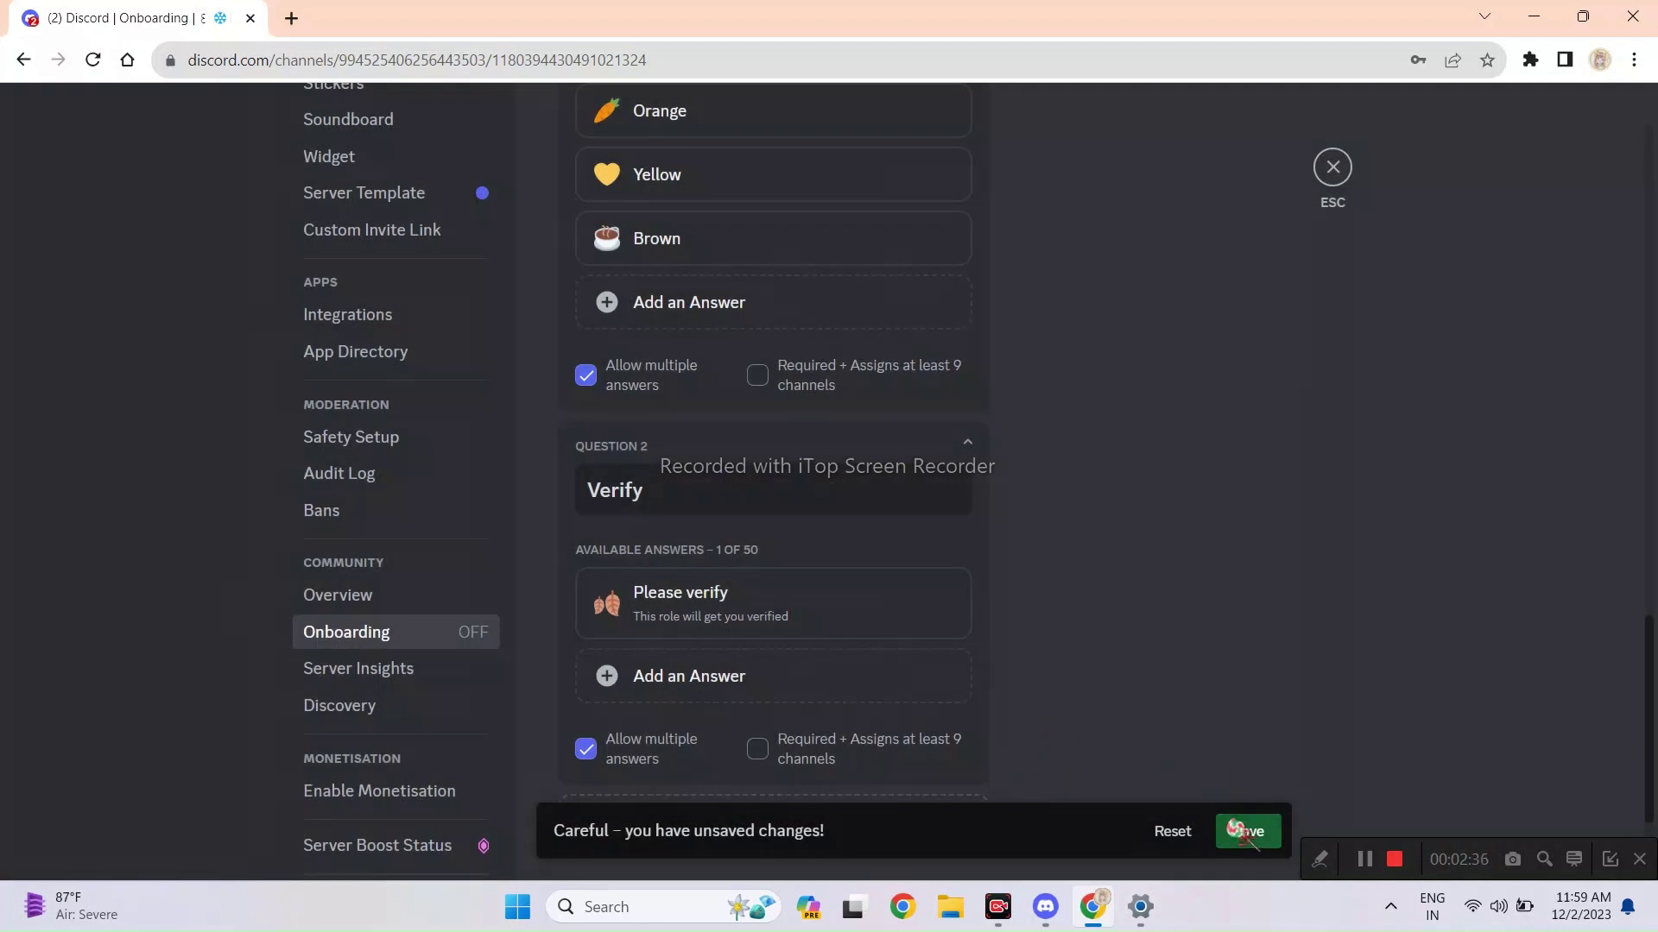
left_click(1243, 831)
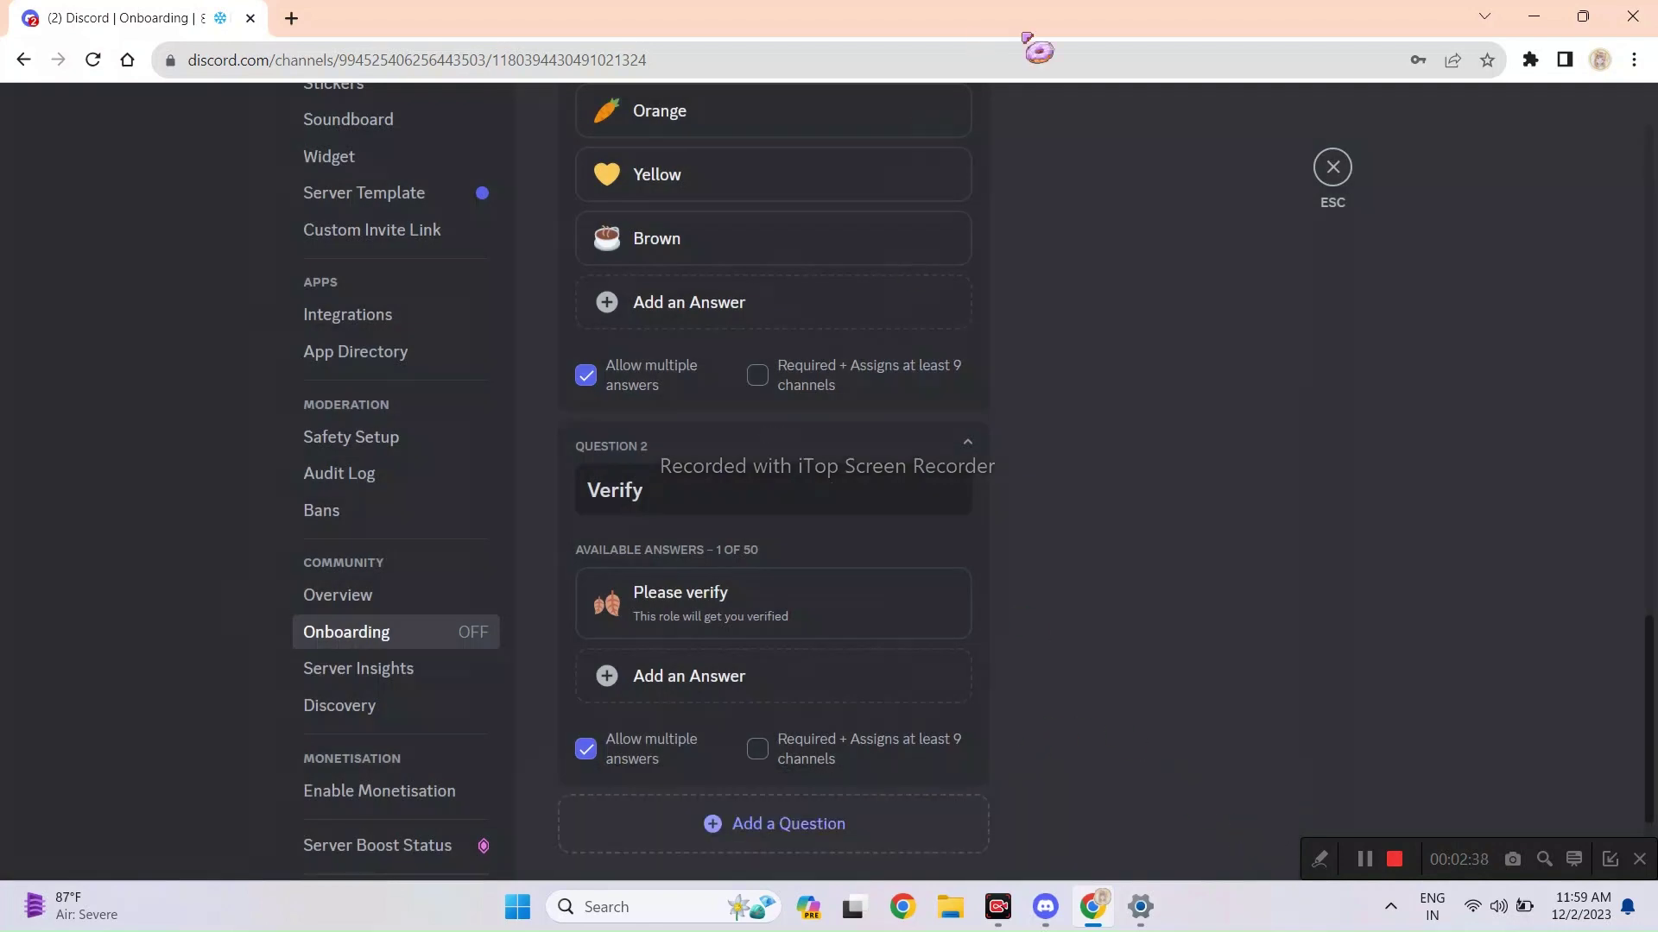
Return to the main Onboarding page and enable Onboarding for the server.
scroll(1049, 371, "up", 15)
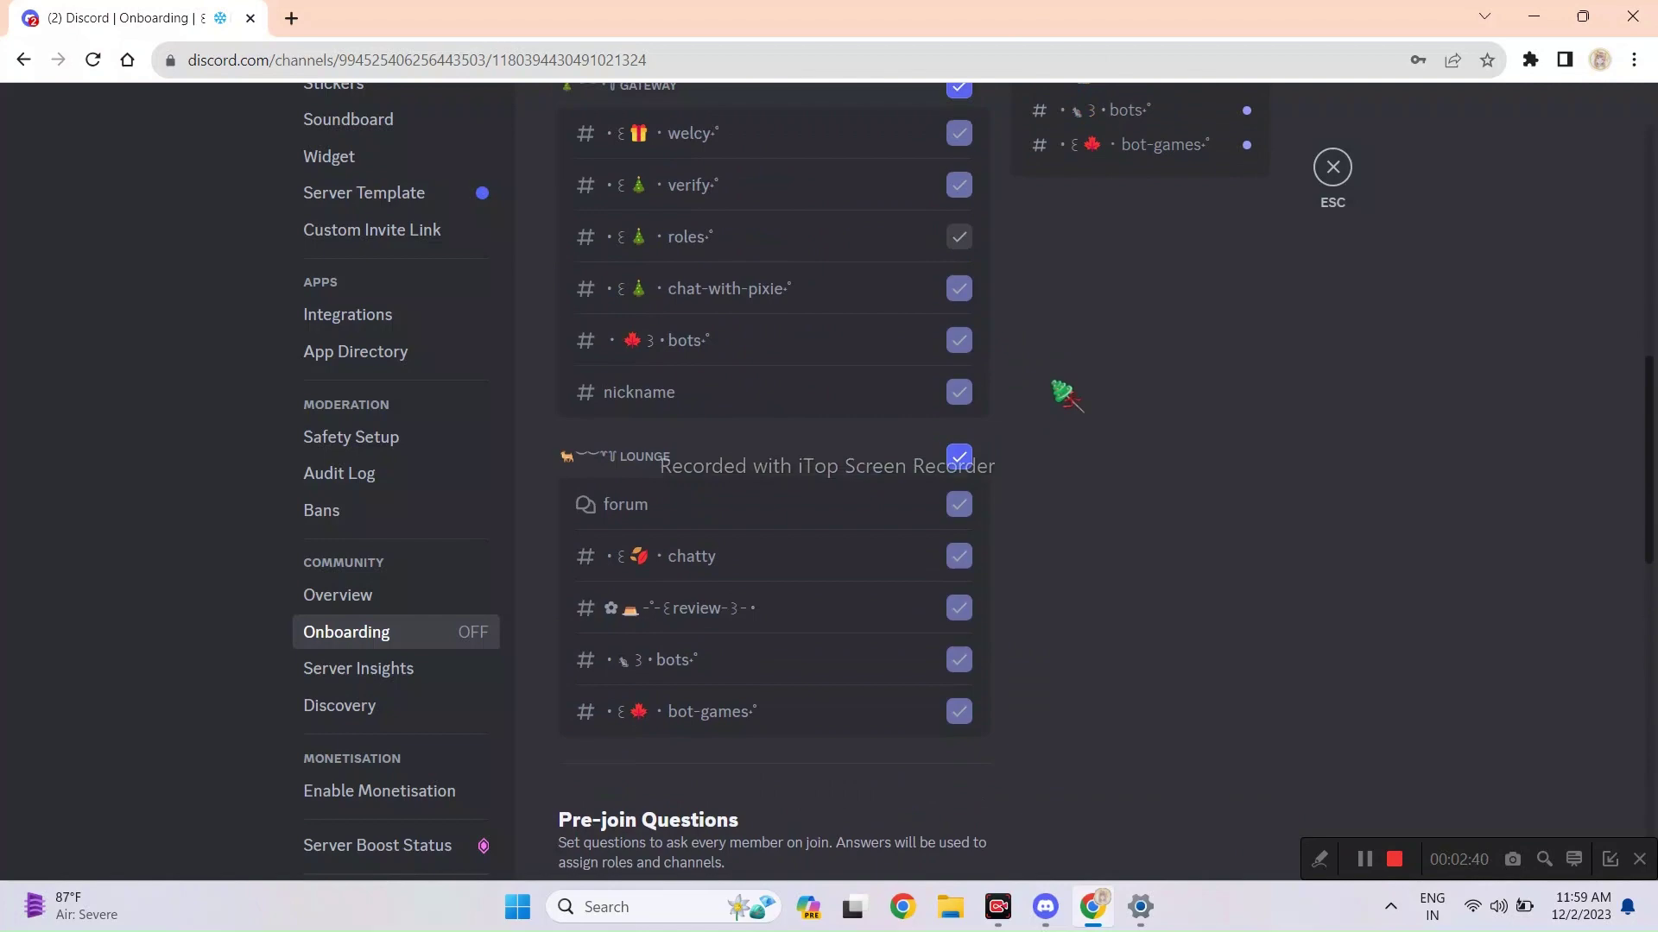
scroll(1061, 393, "up", 2)
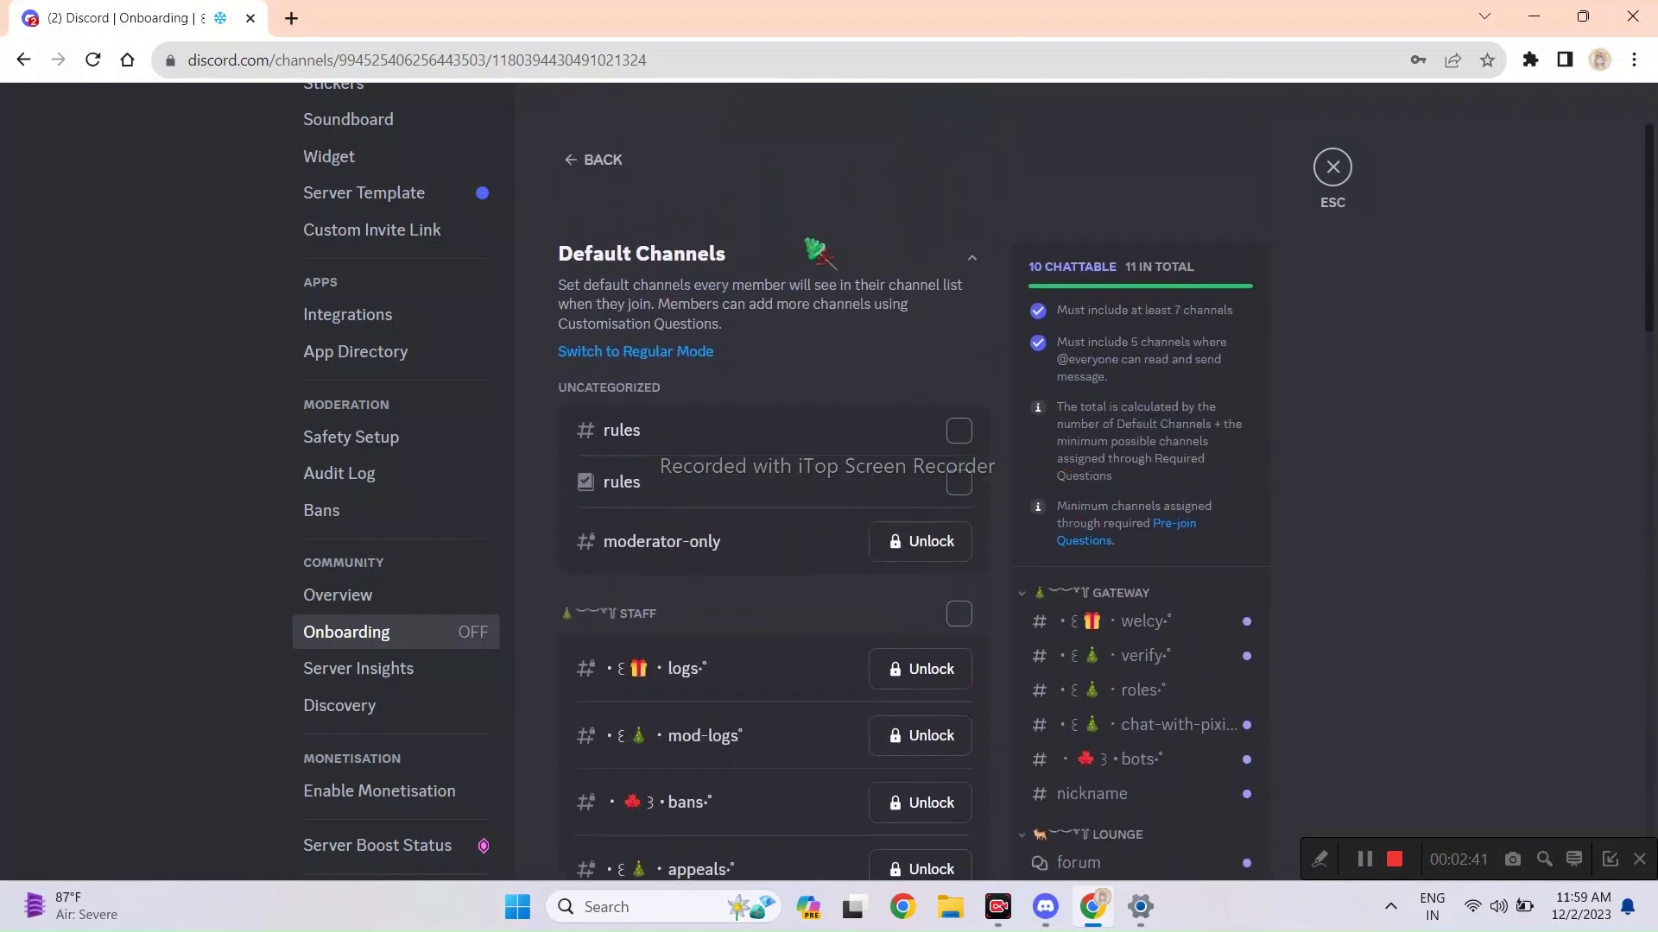
left_click(571, 164)
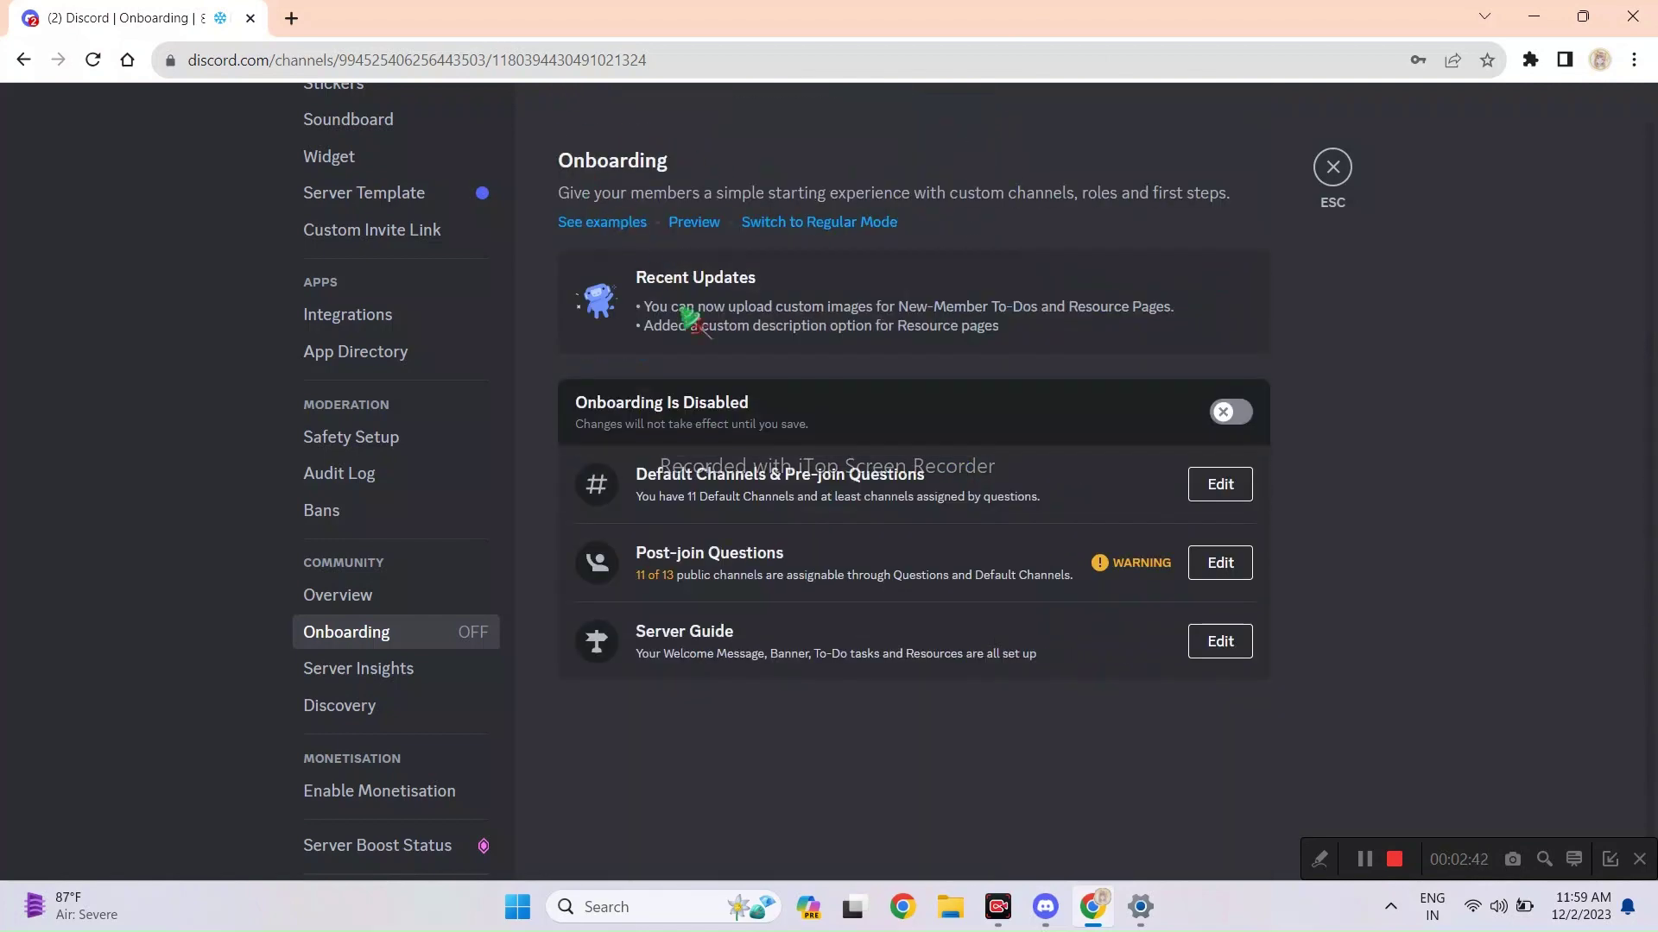
left_click(1226, 415)
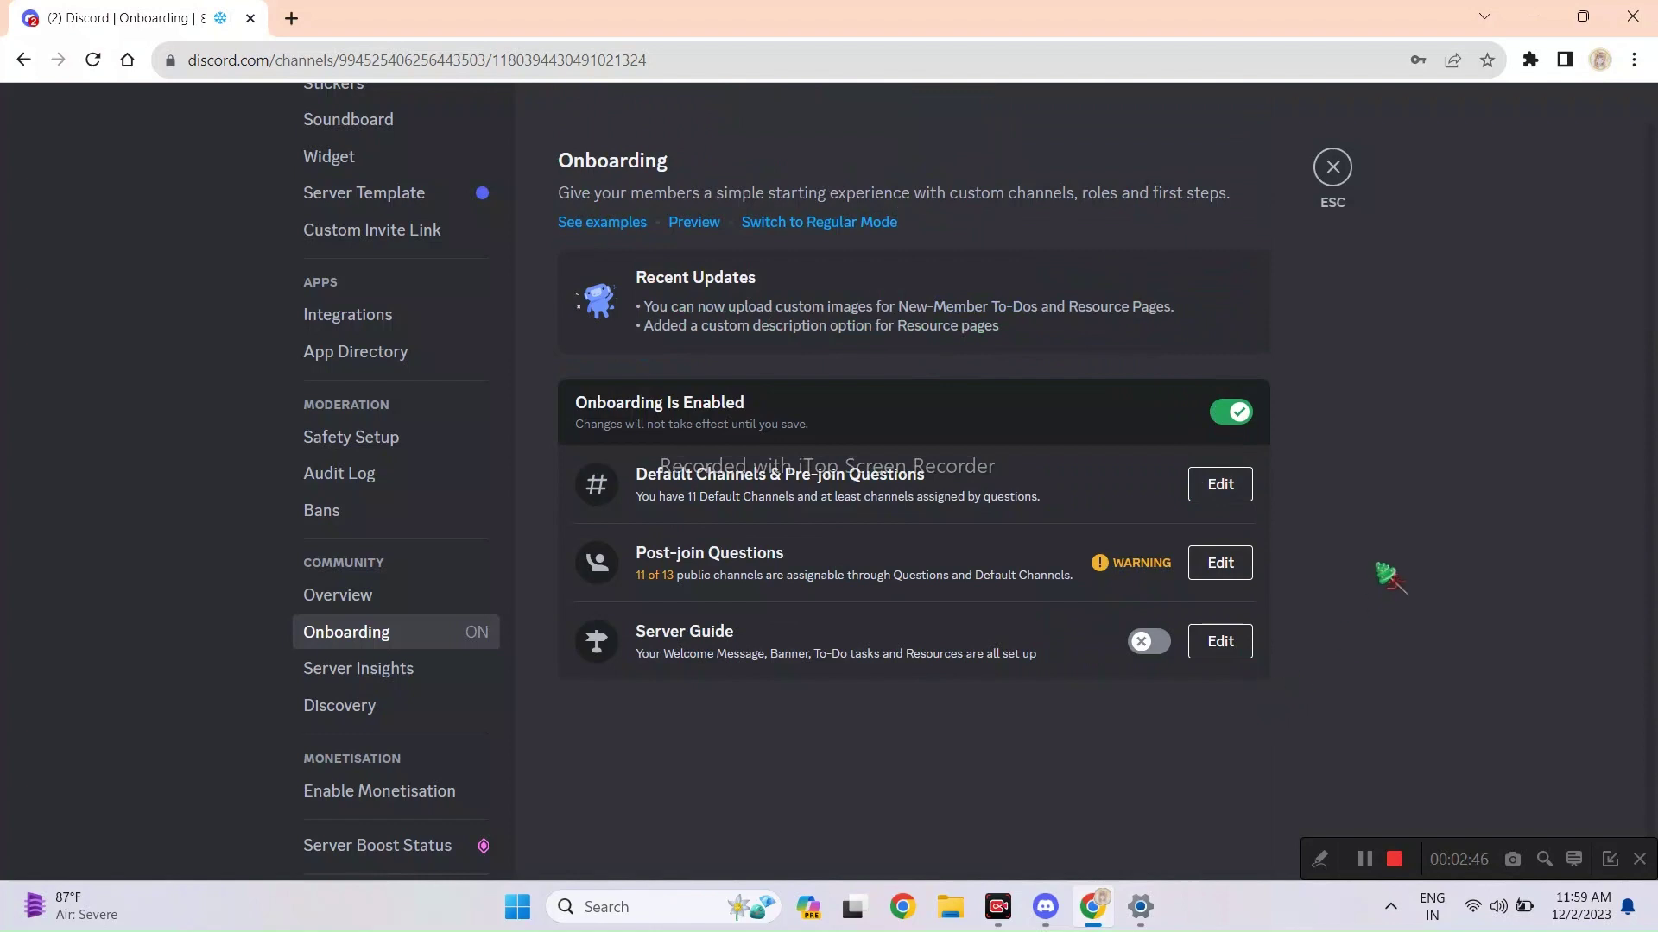
Add a post-join question titled "Pings please?".
left_click(1220, 563)
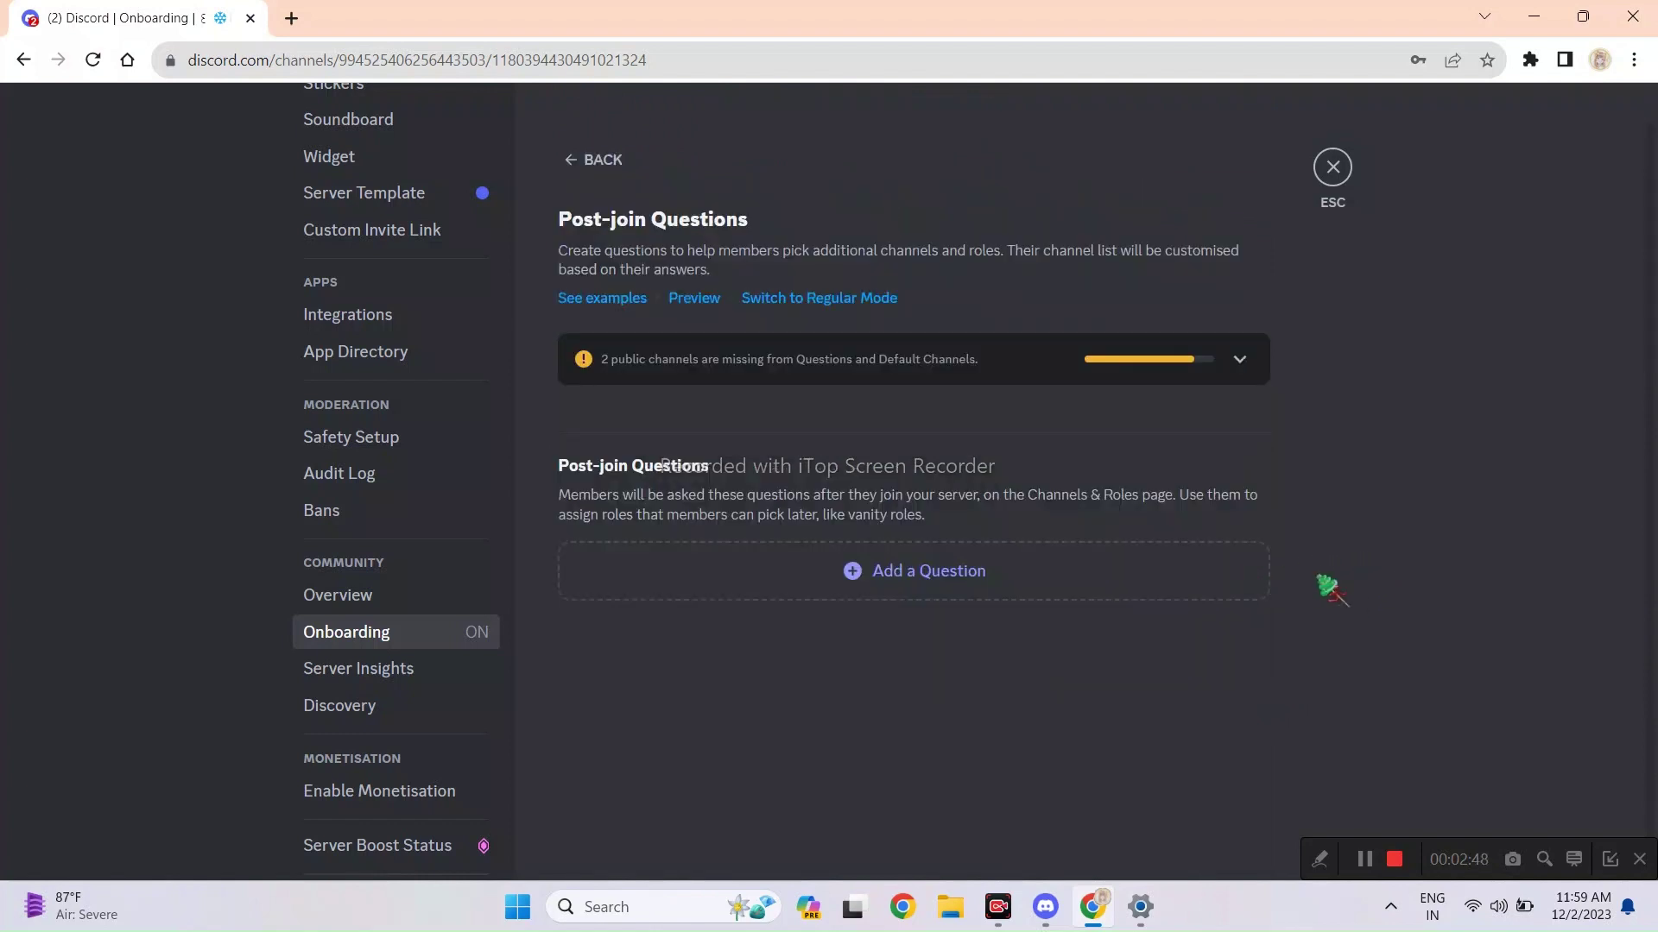
left_click(913, 590)
scroll(870, 648, "down", 1)
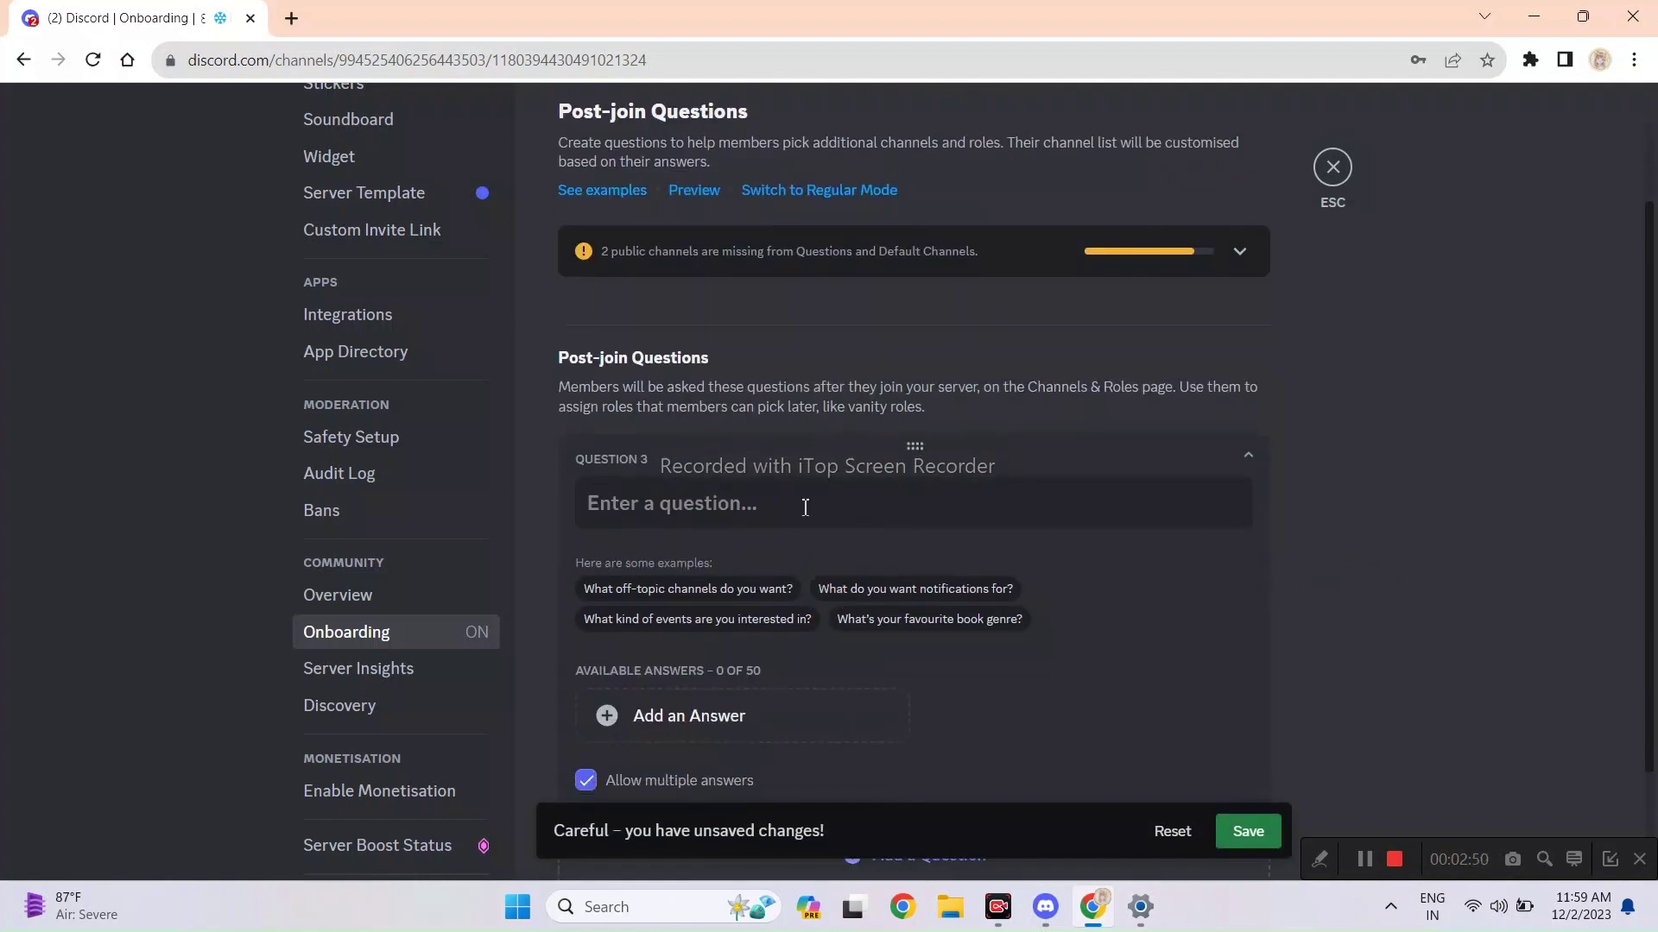
left_click(804, 508)
type("Pings please?")
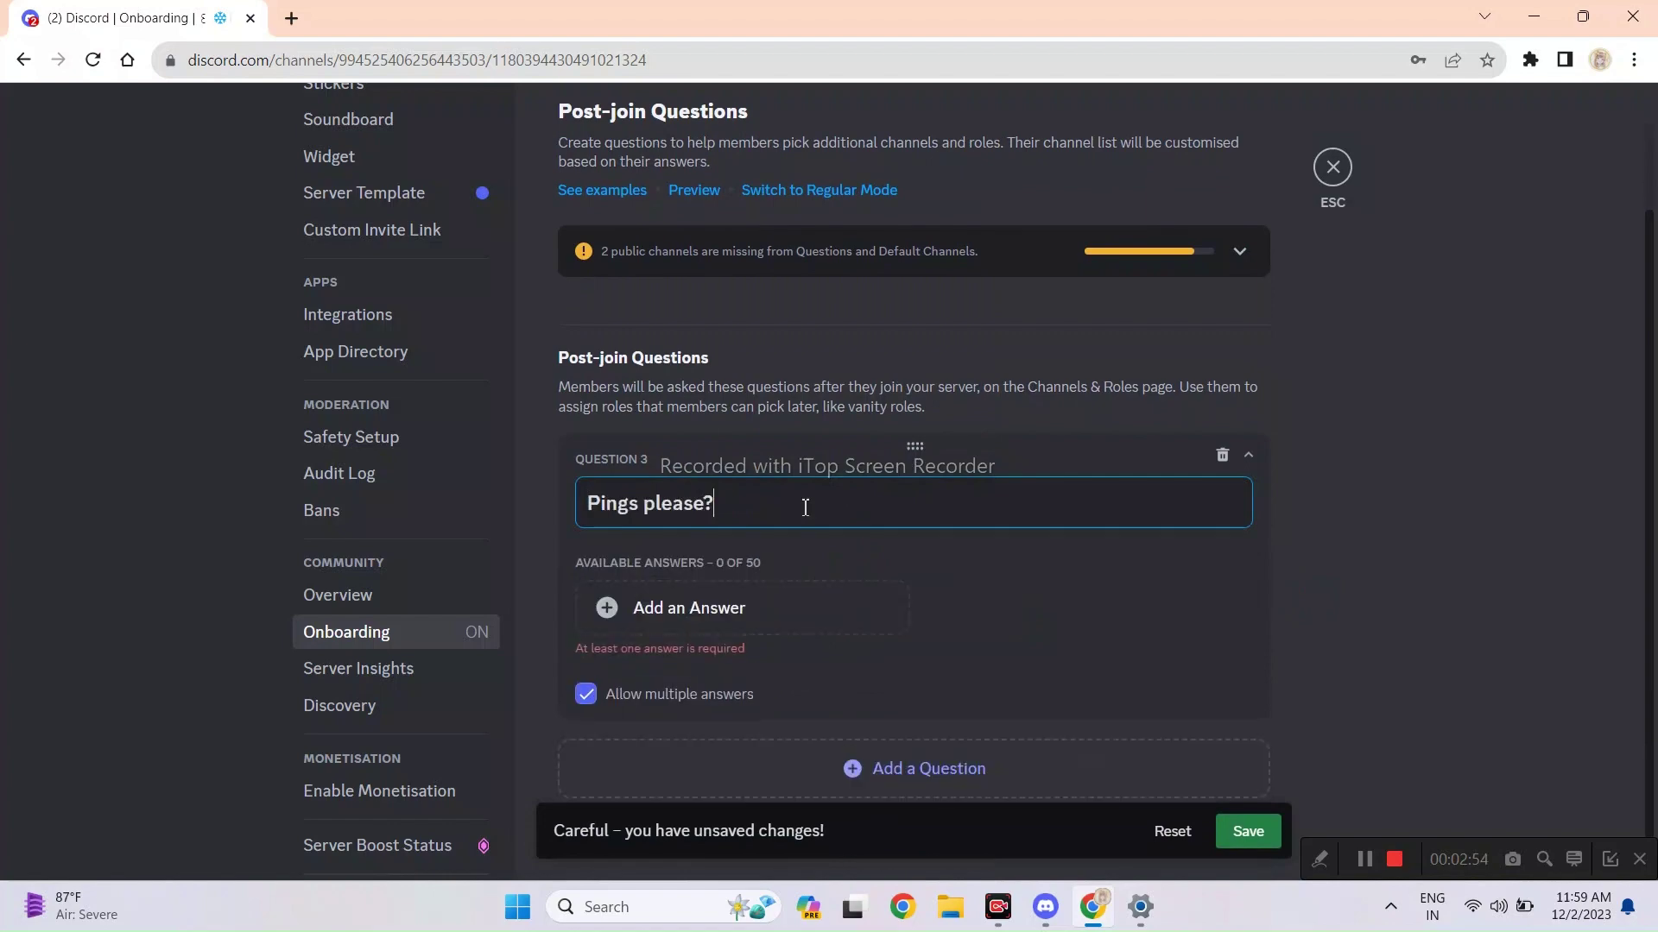
Add the answer "Gaming" to the "Pings please?" question and assign it the game ping role.
left_click(656, 607)
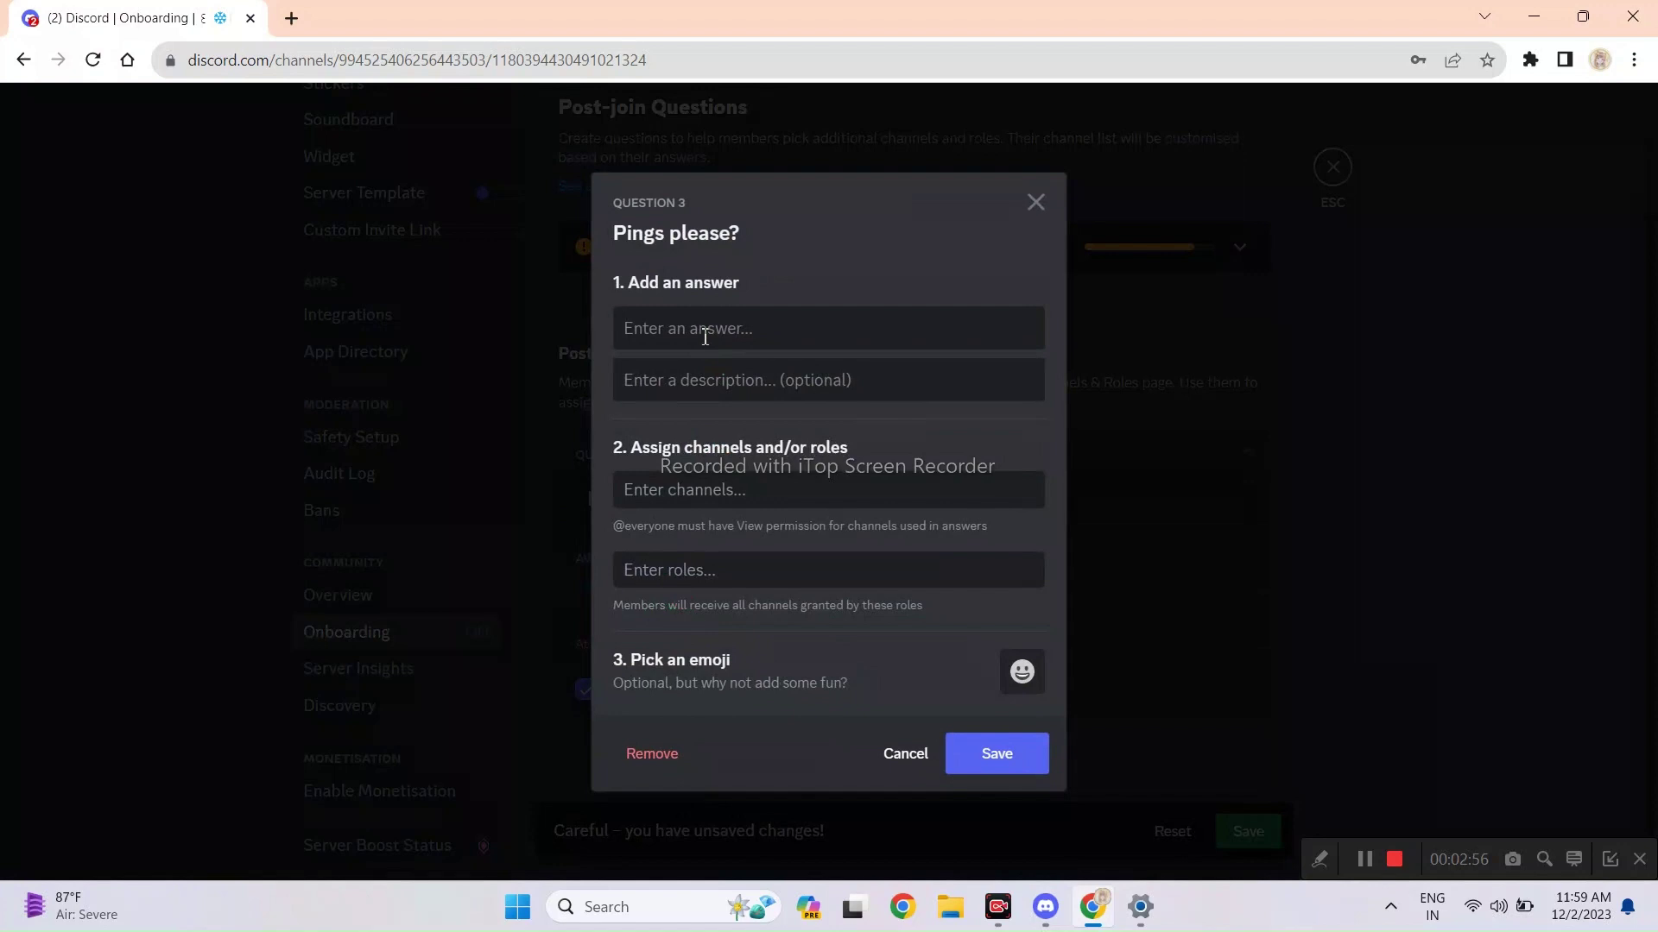
type("Gaming")
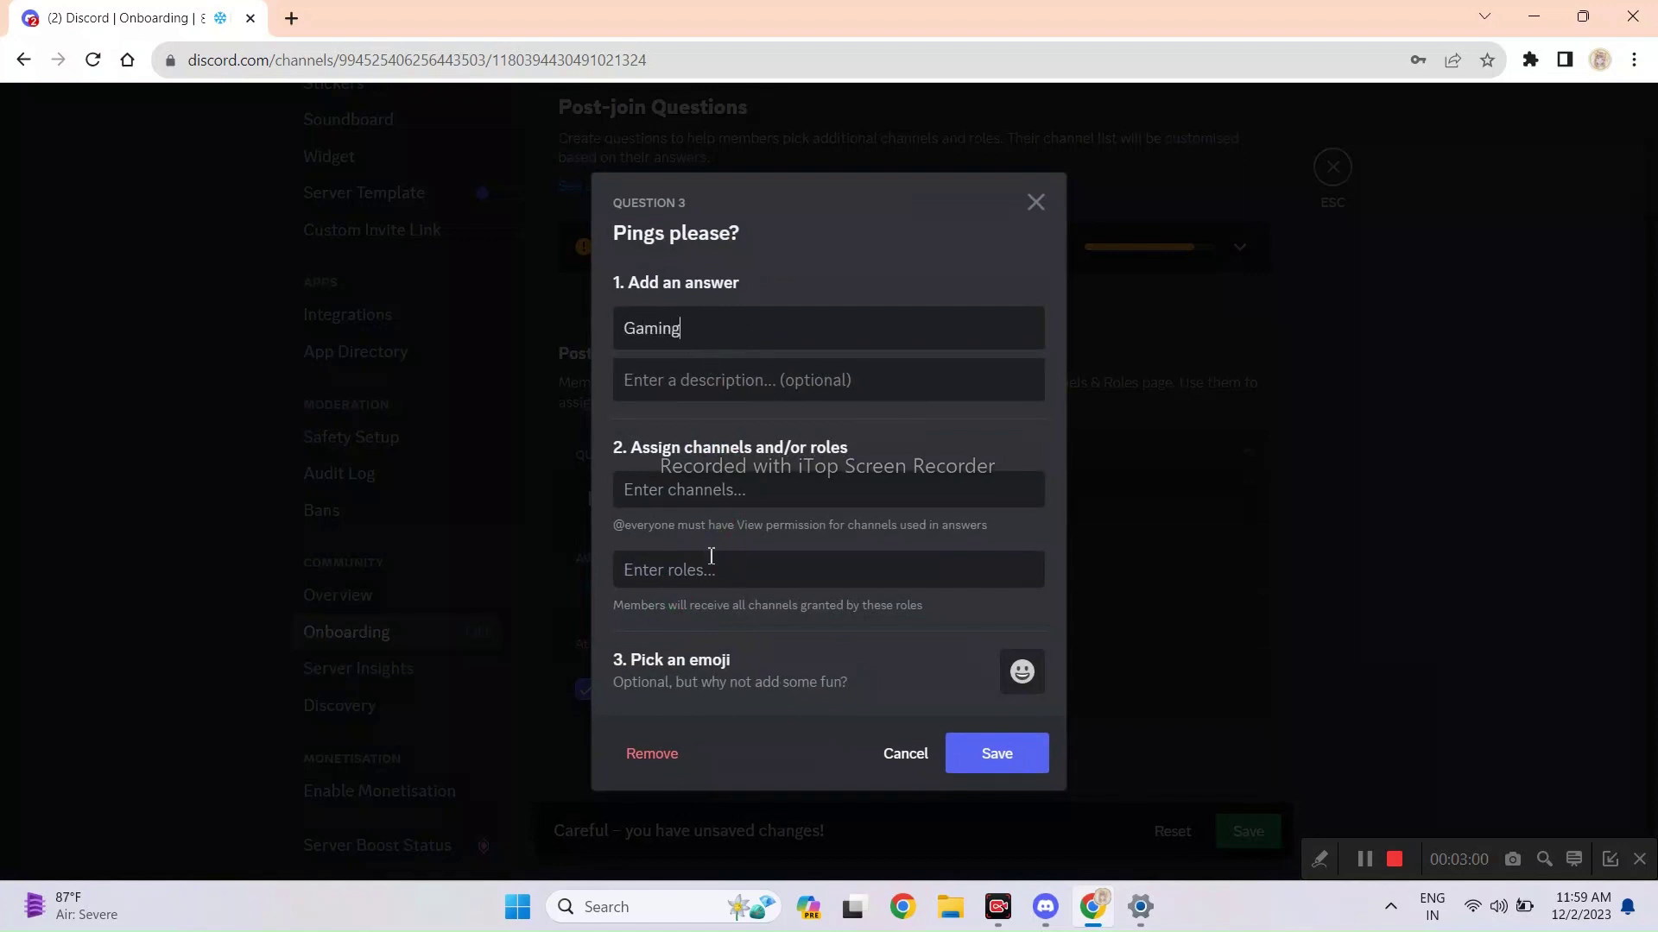
left_click(711, 566)
scroll(768, 812, "down", 5)
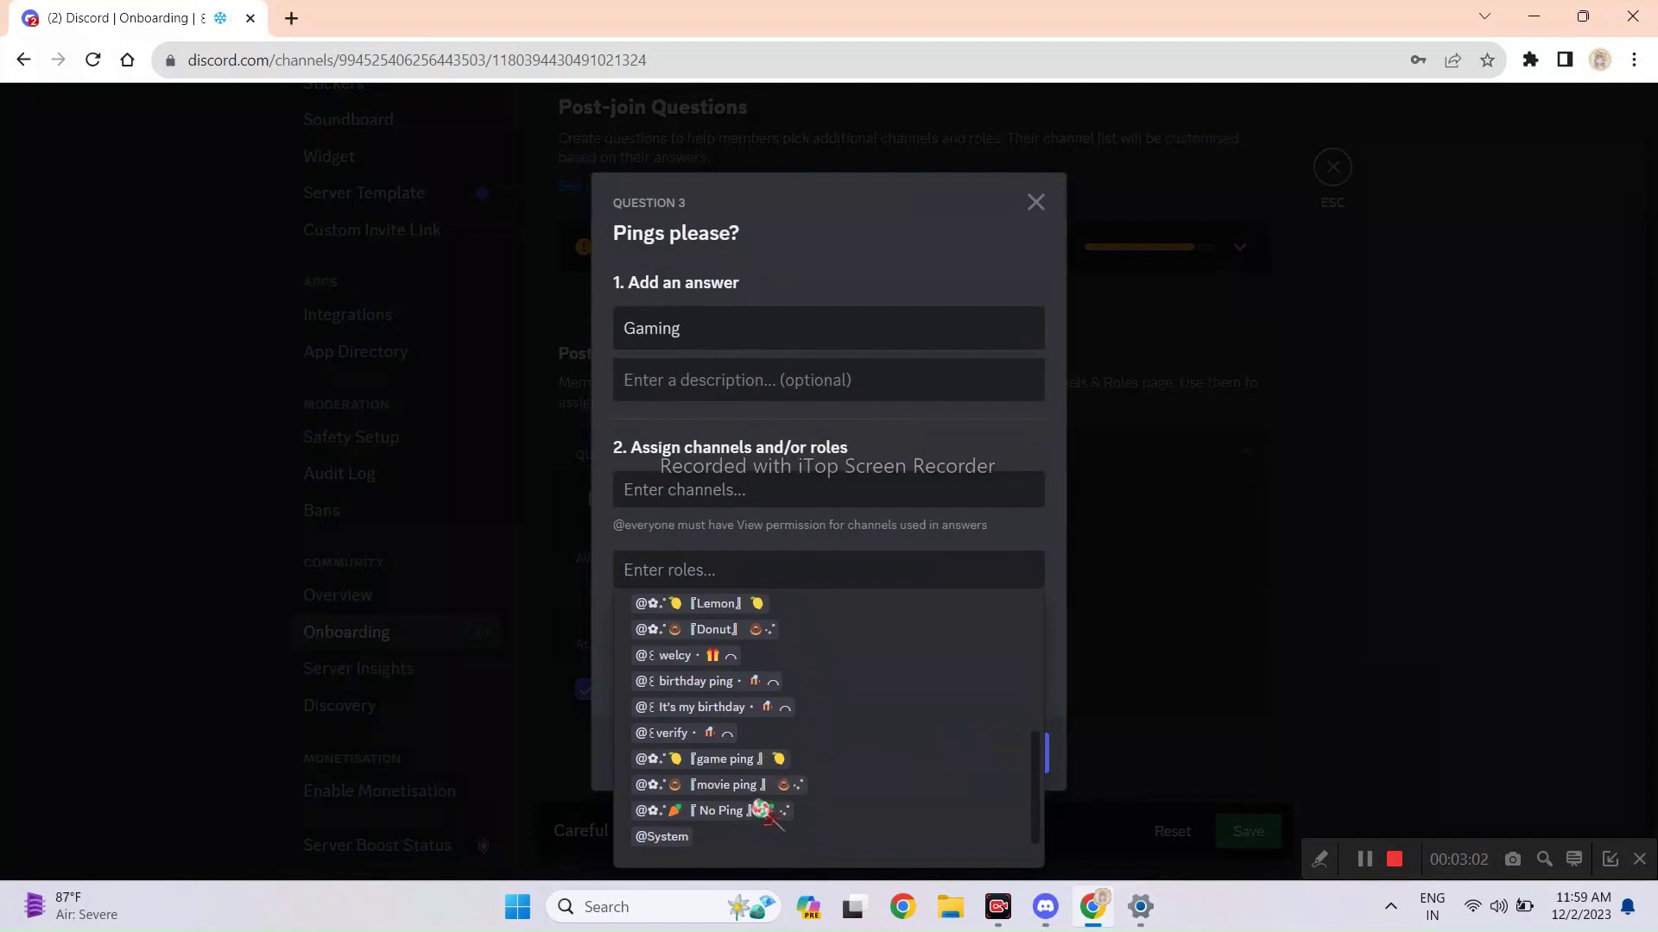
left_click(726, 759)
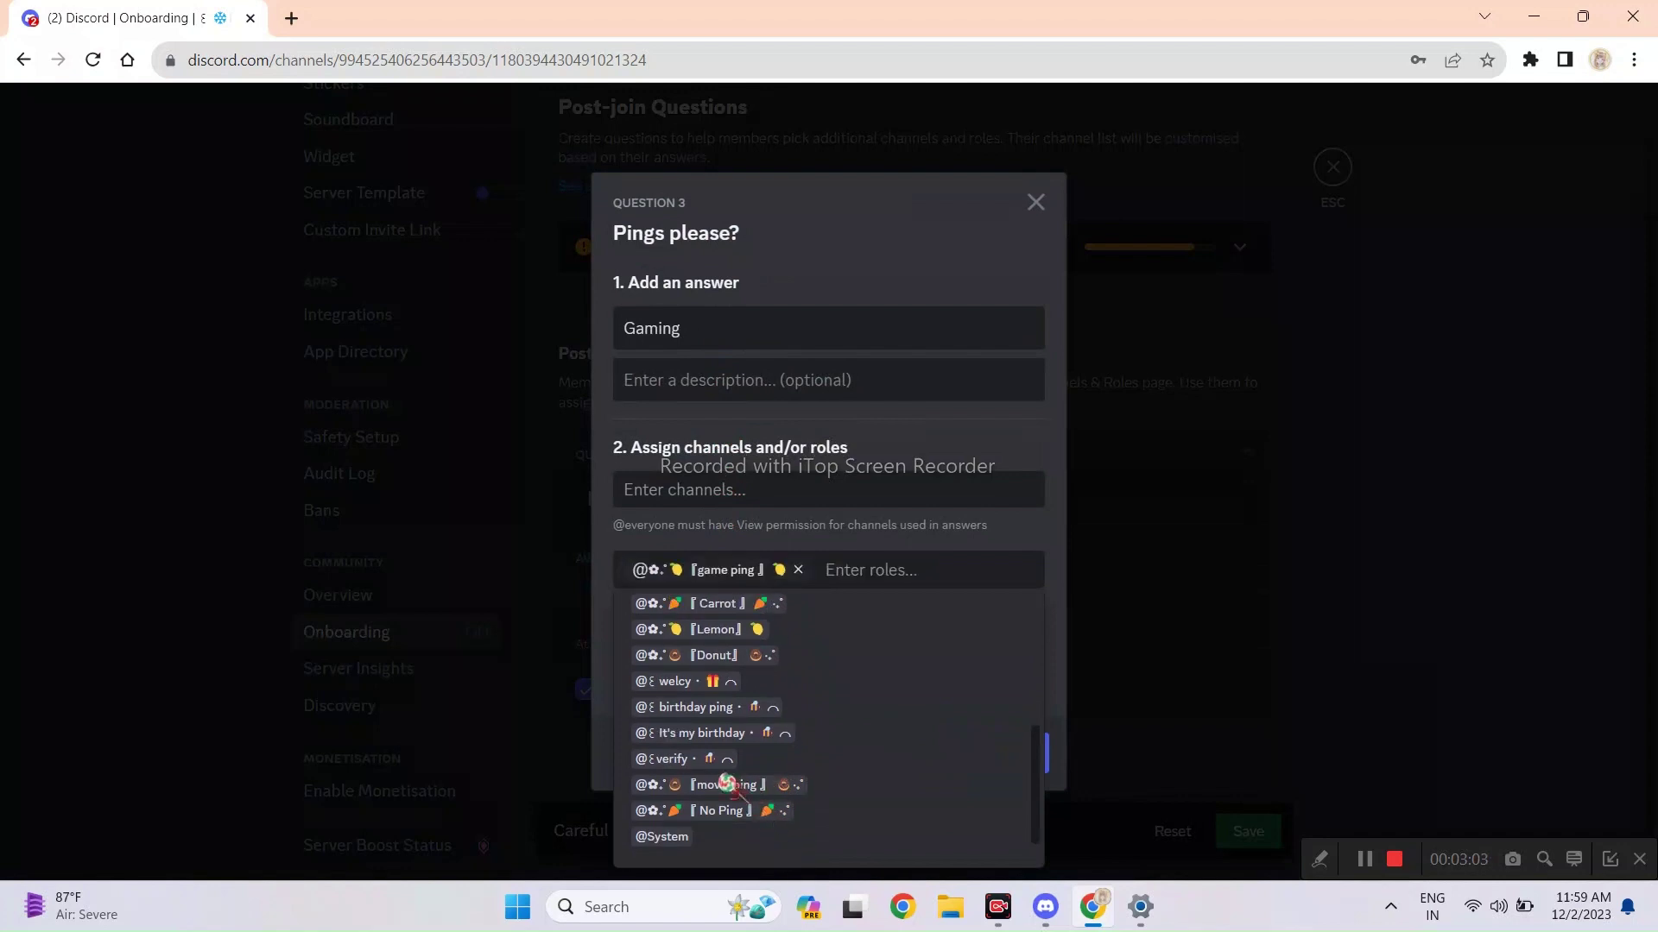
left_click(931, 539)
Pick the game controller emoji for the "Gaming" answer by searching "game", then save the answer.
left_click(1022, 672)
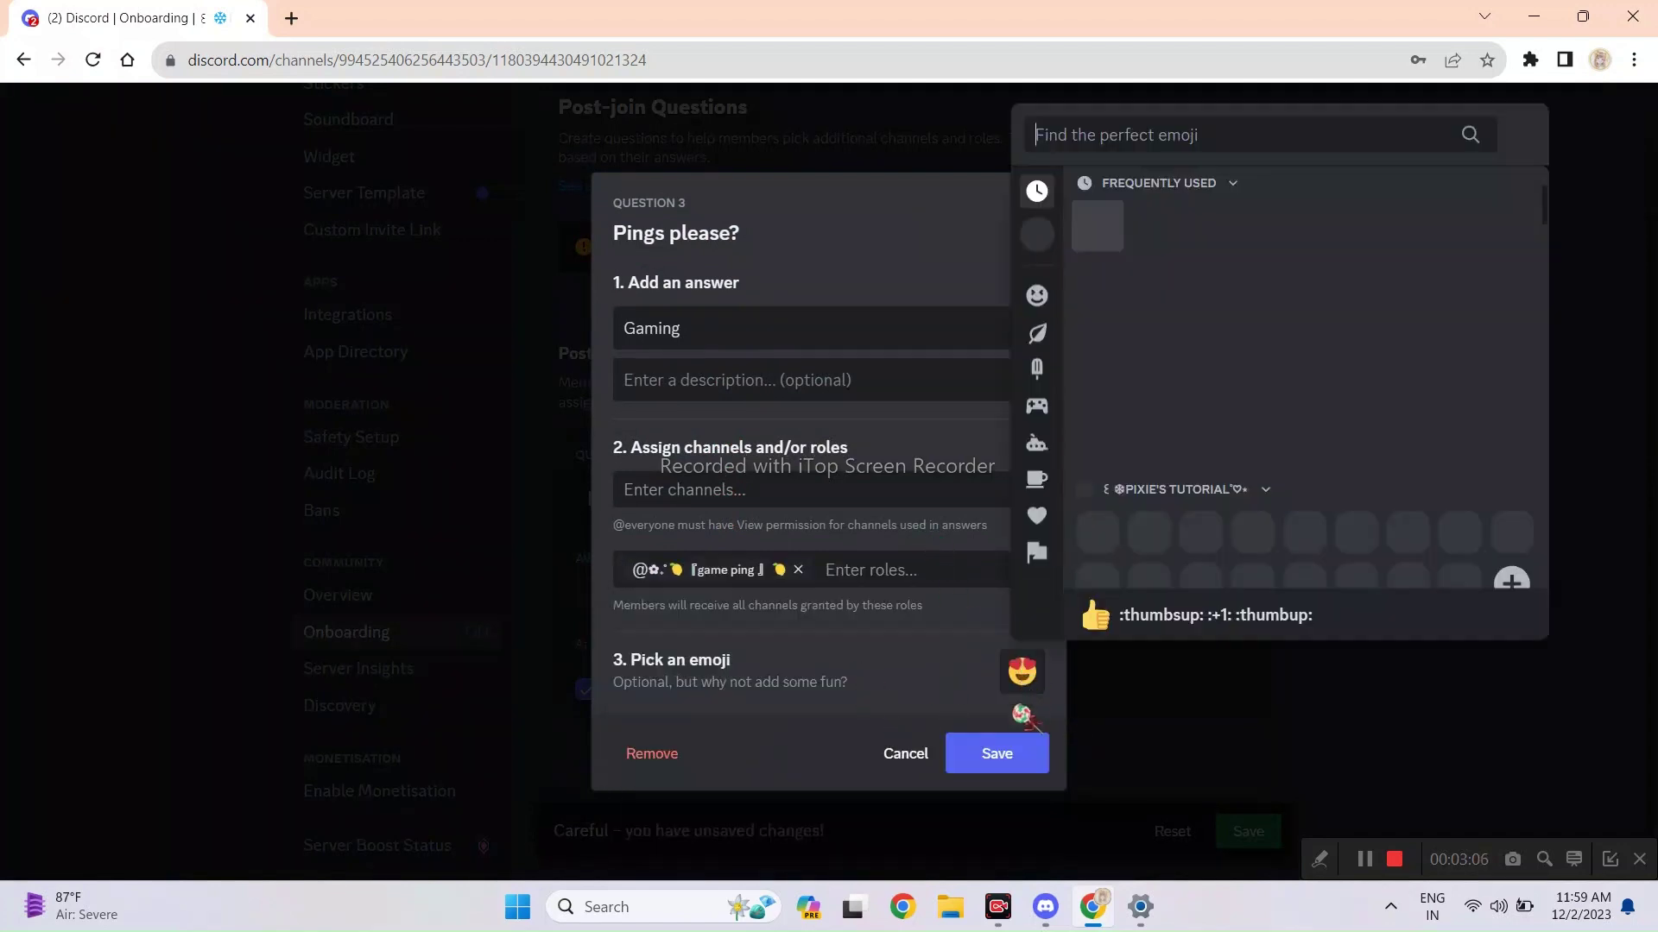
type("ga")
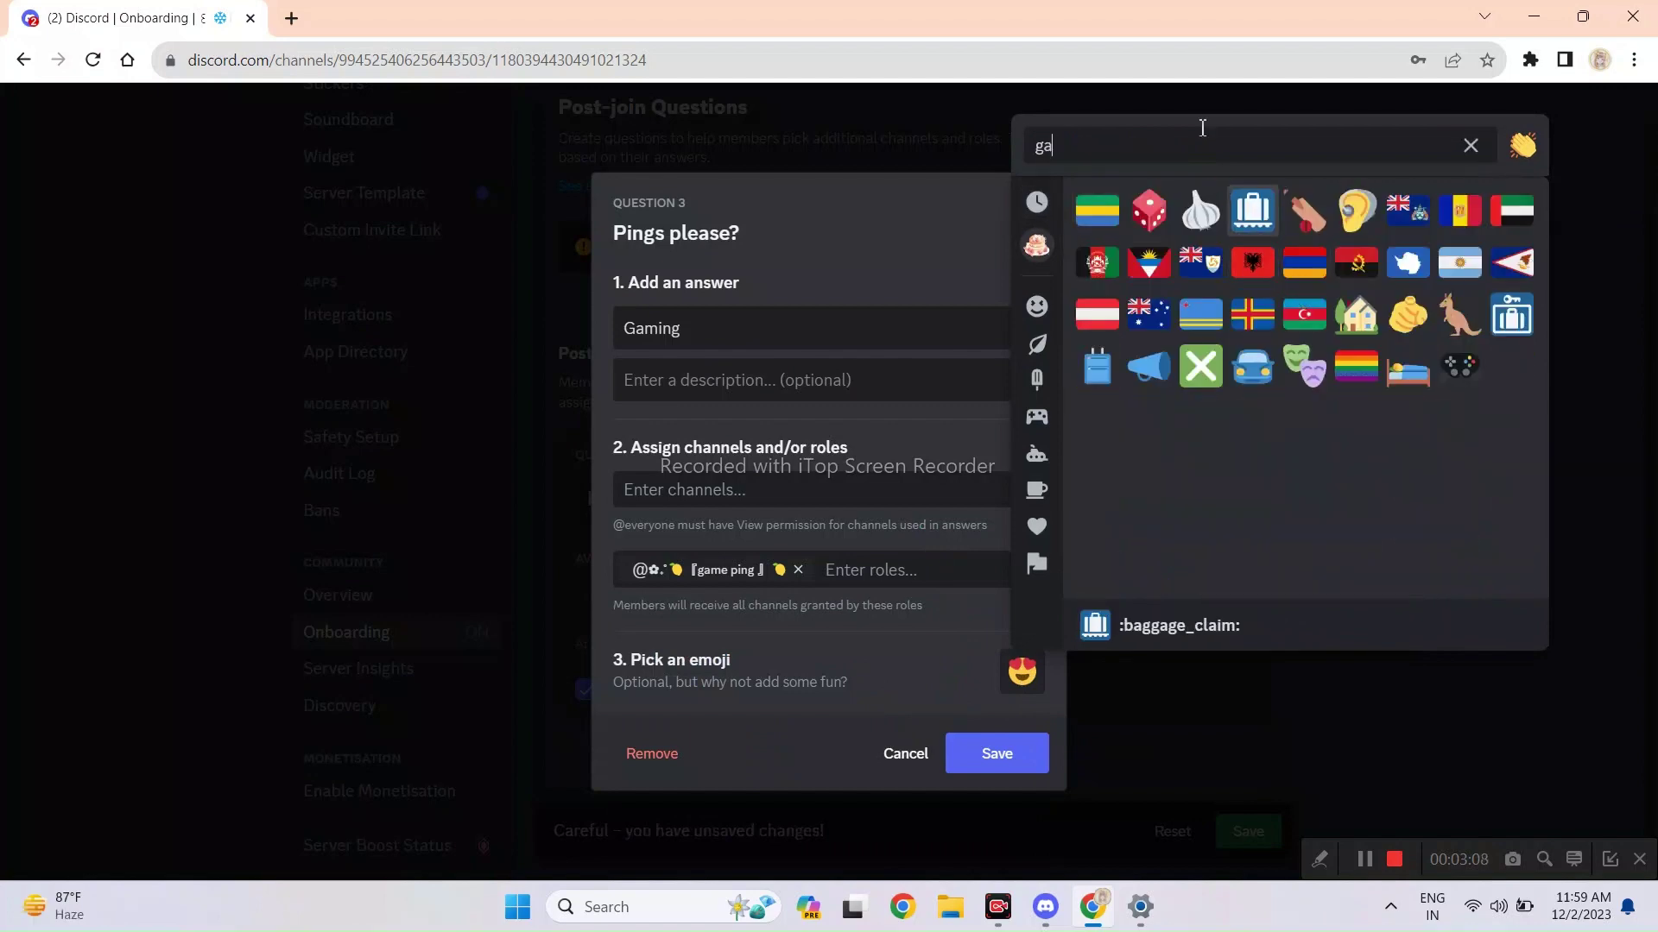
type("me")
left_click(1218, 211)
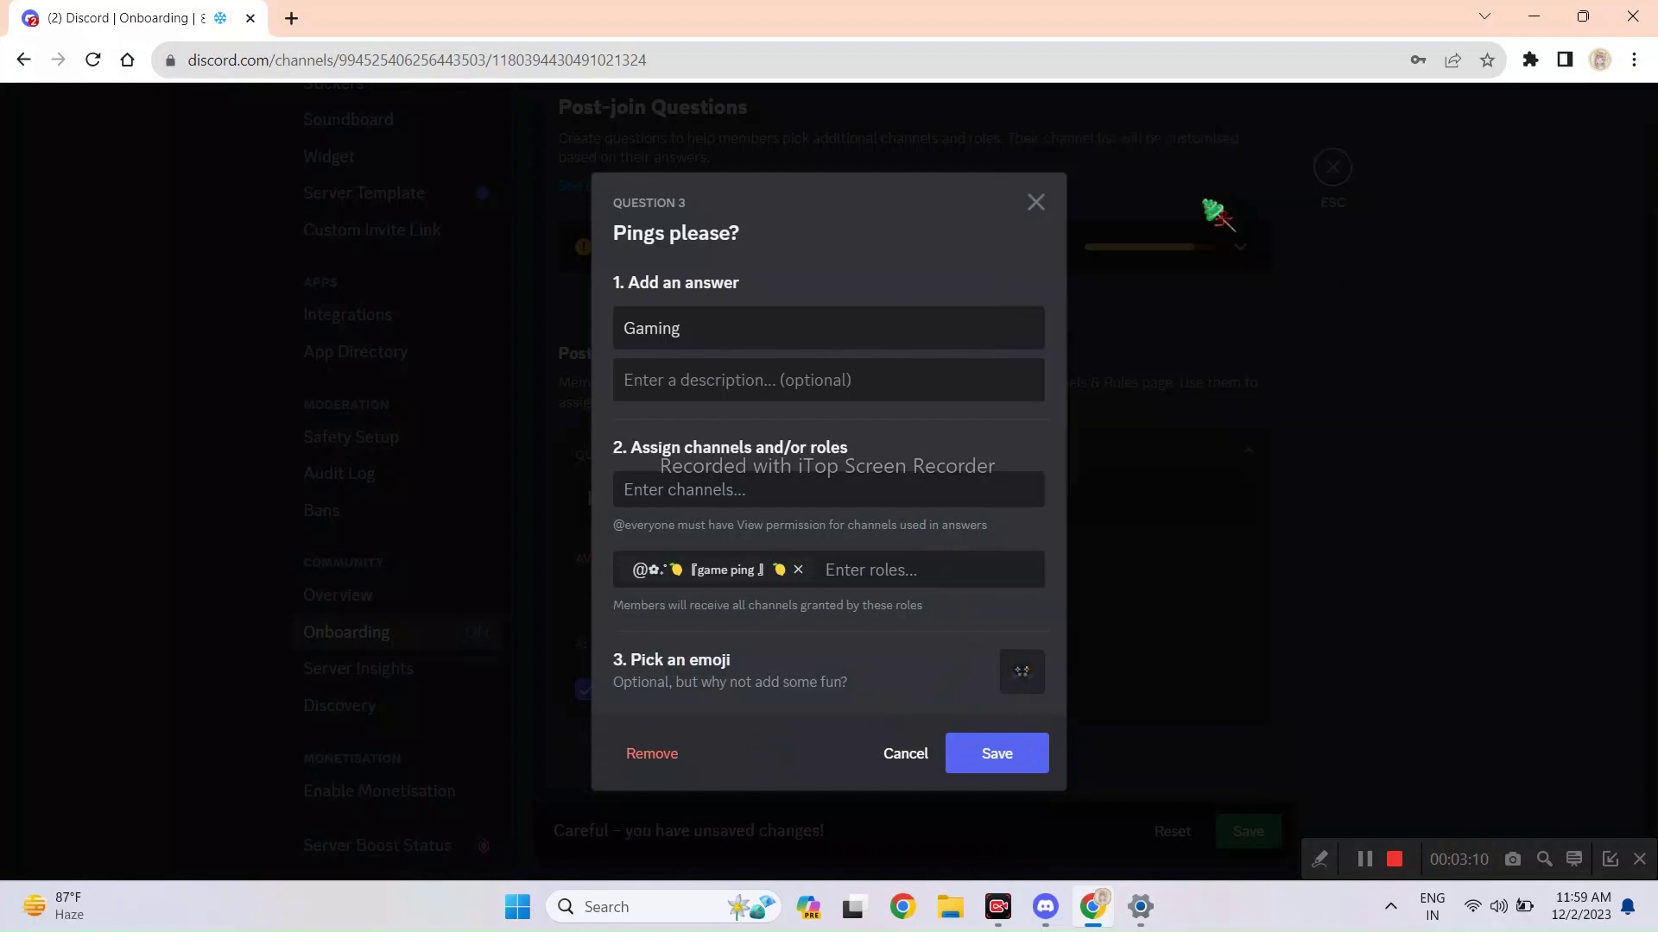
left_click(1042, 736)
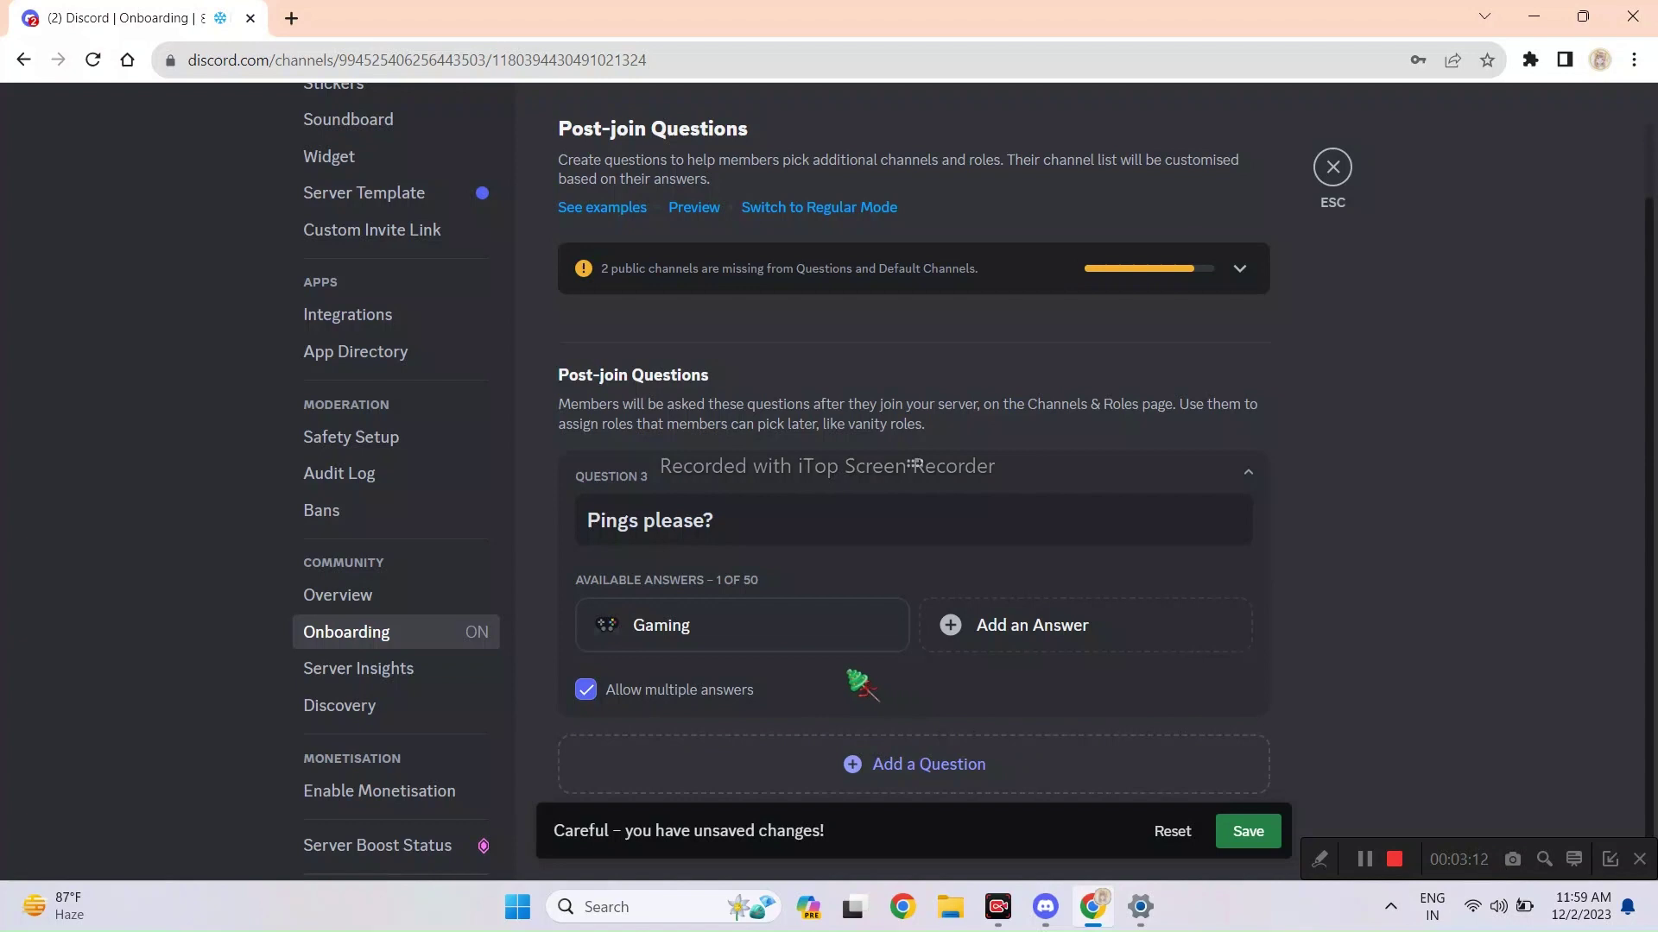
left_click(1365, 859)
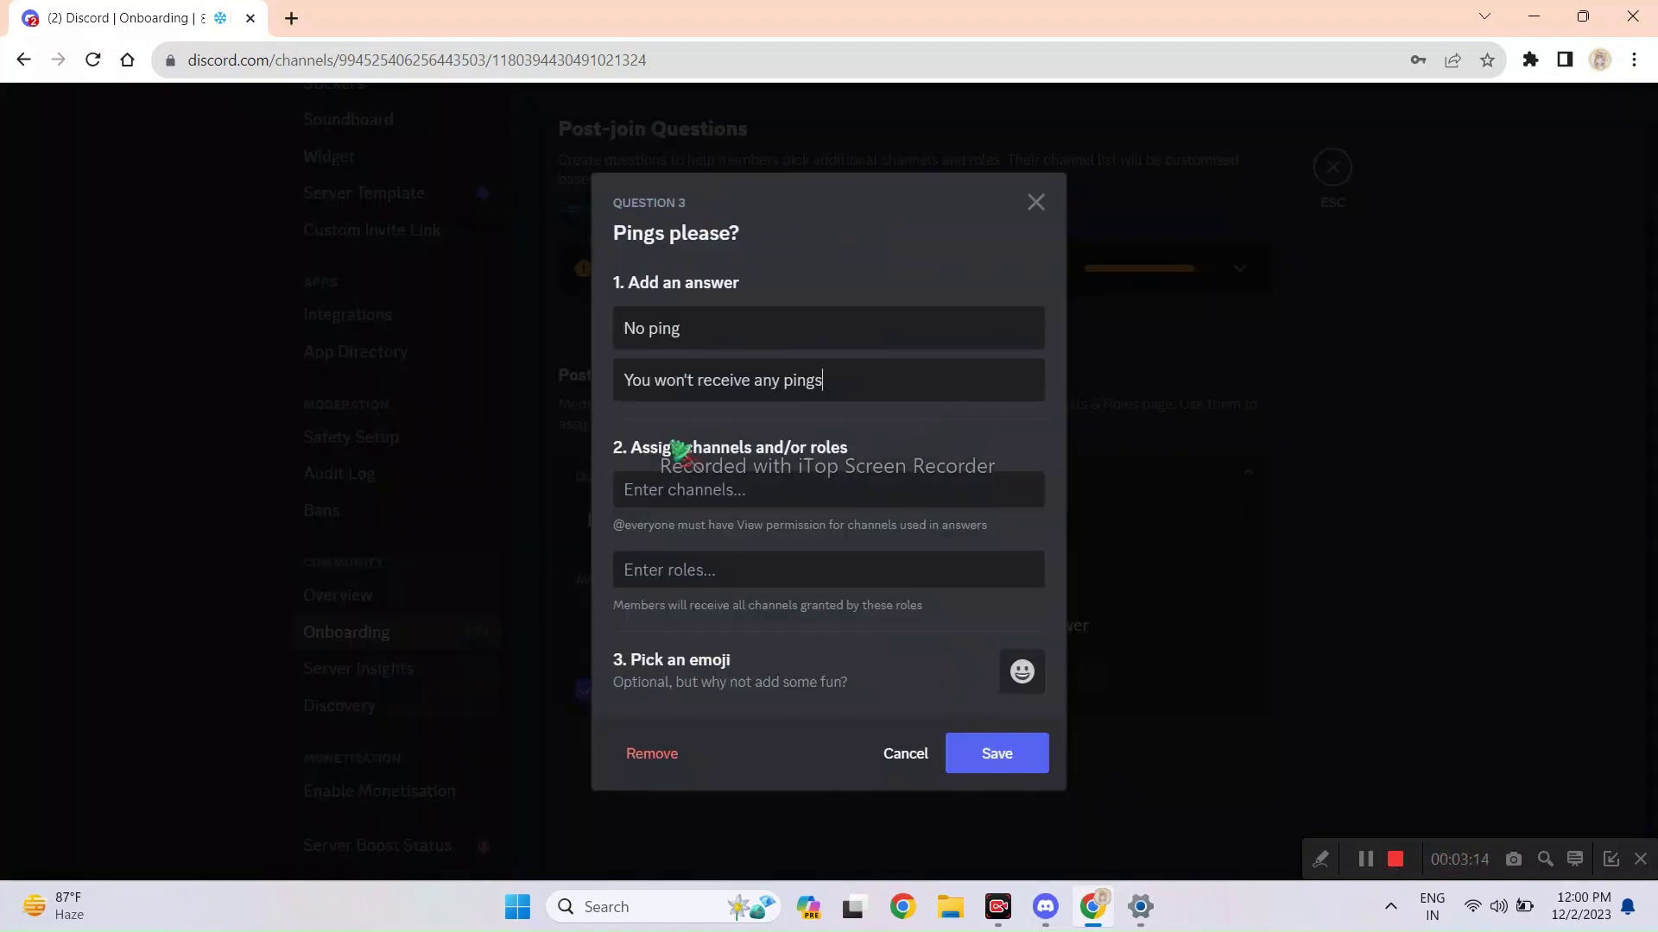
Assign the No Ping role to the "No ping" answer.
left_click(743, 568)
scroll(777, 674, "down", 5)
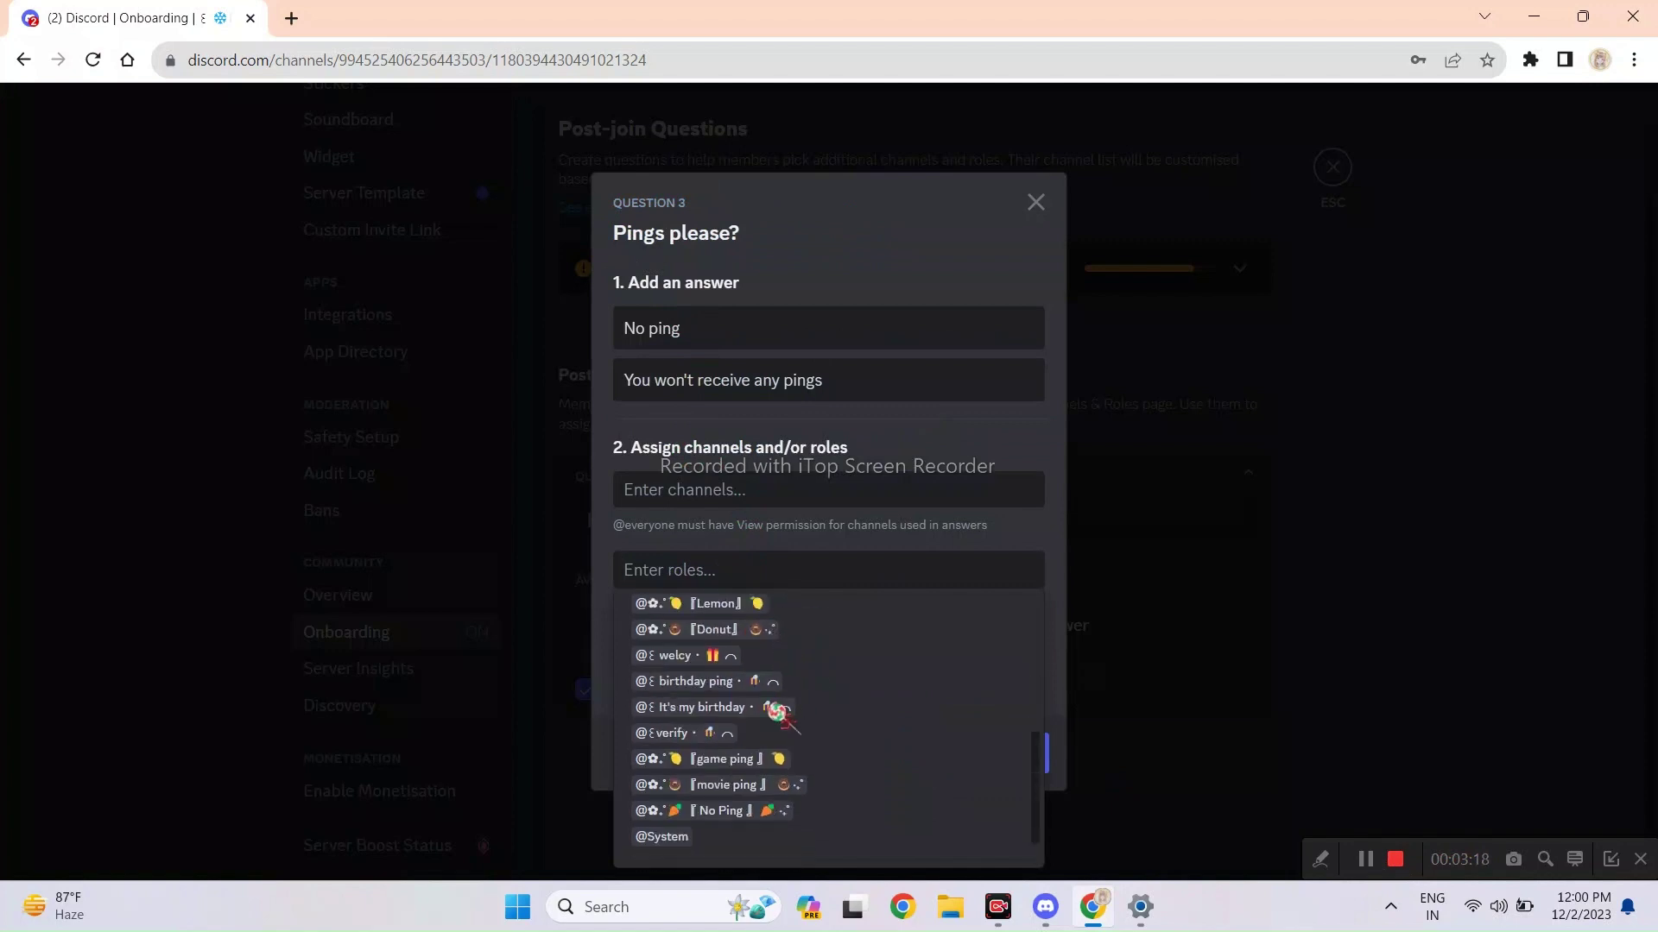
left_click(724, 813)
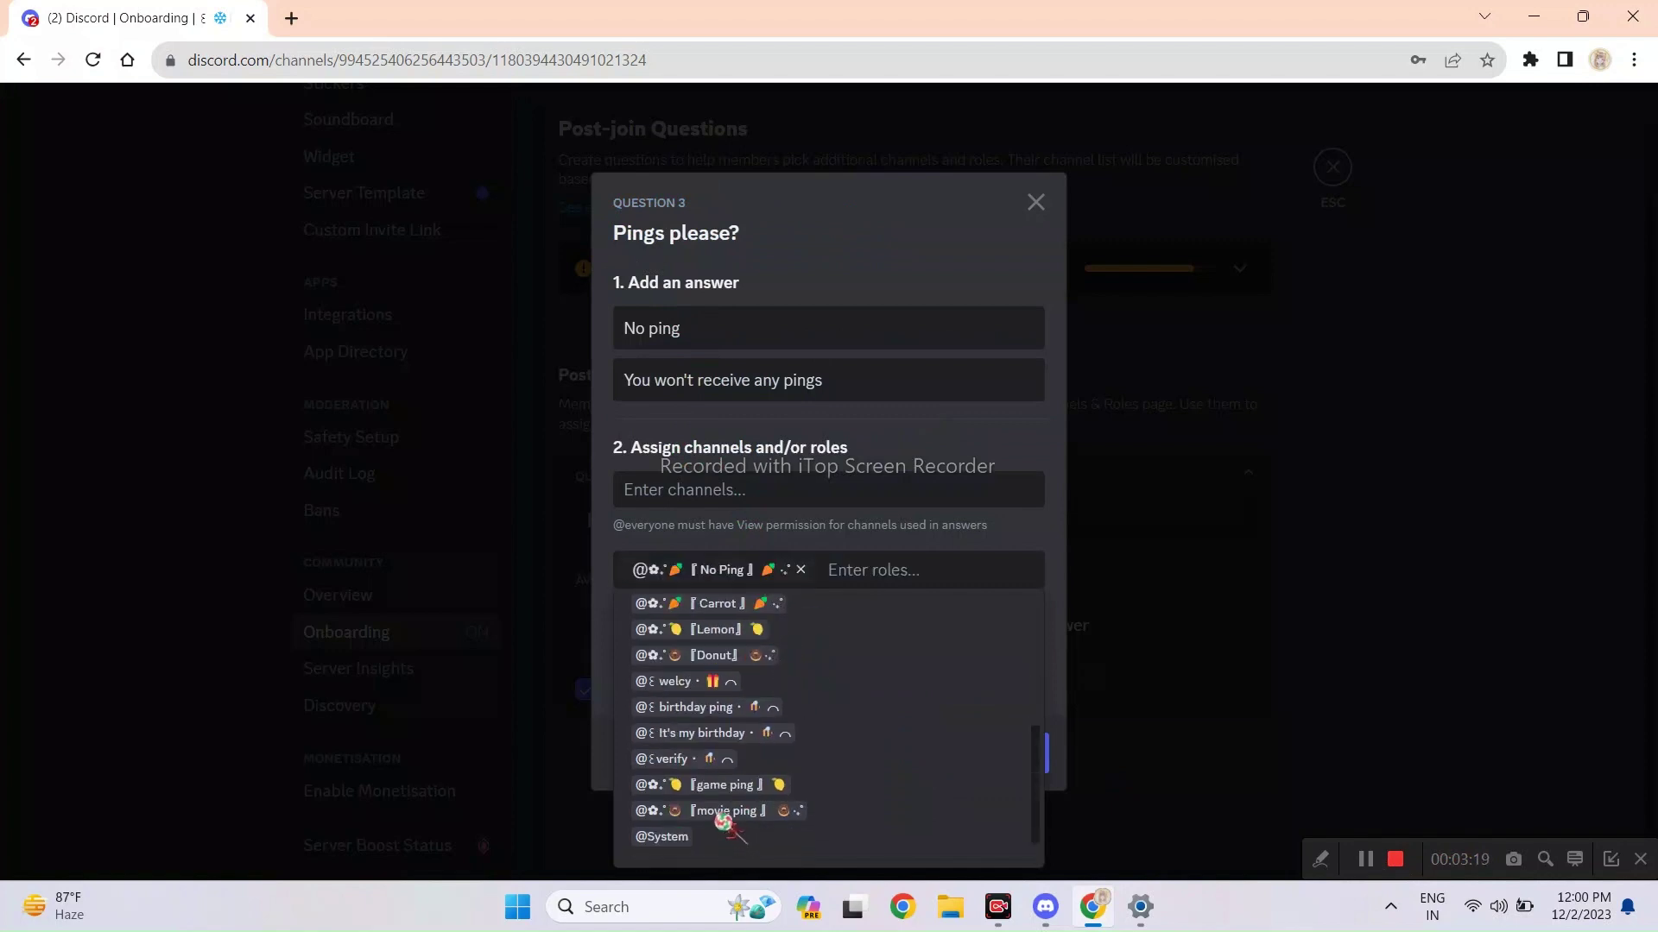
left_click(896, 539)
Pick the crossed-out bell emoji for the "No ping" answer, then save the answer and the onboarding changes.
left_click(1025, 682)
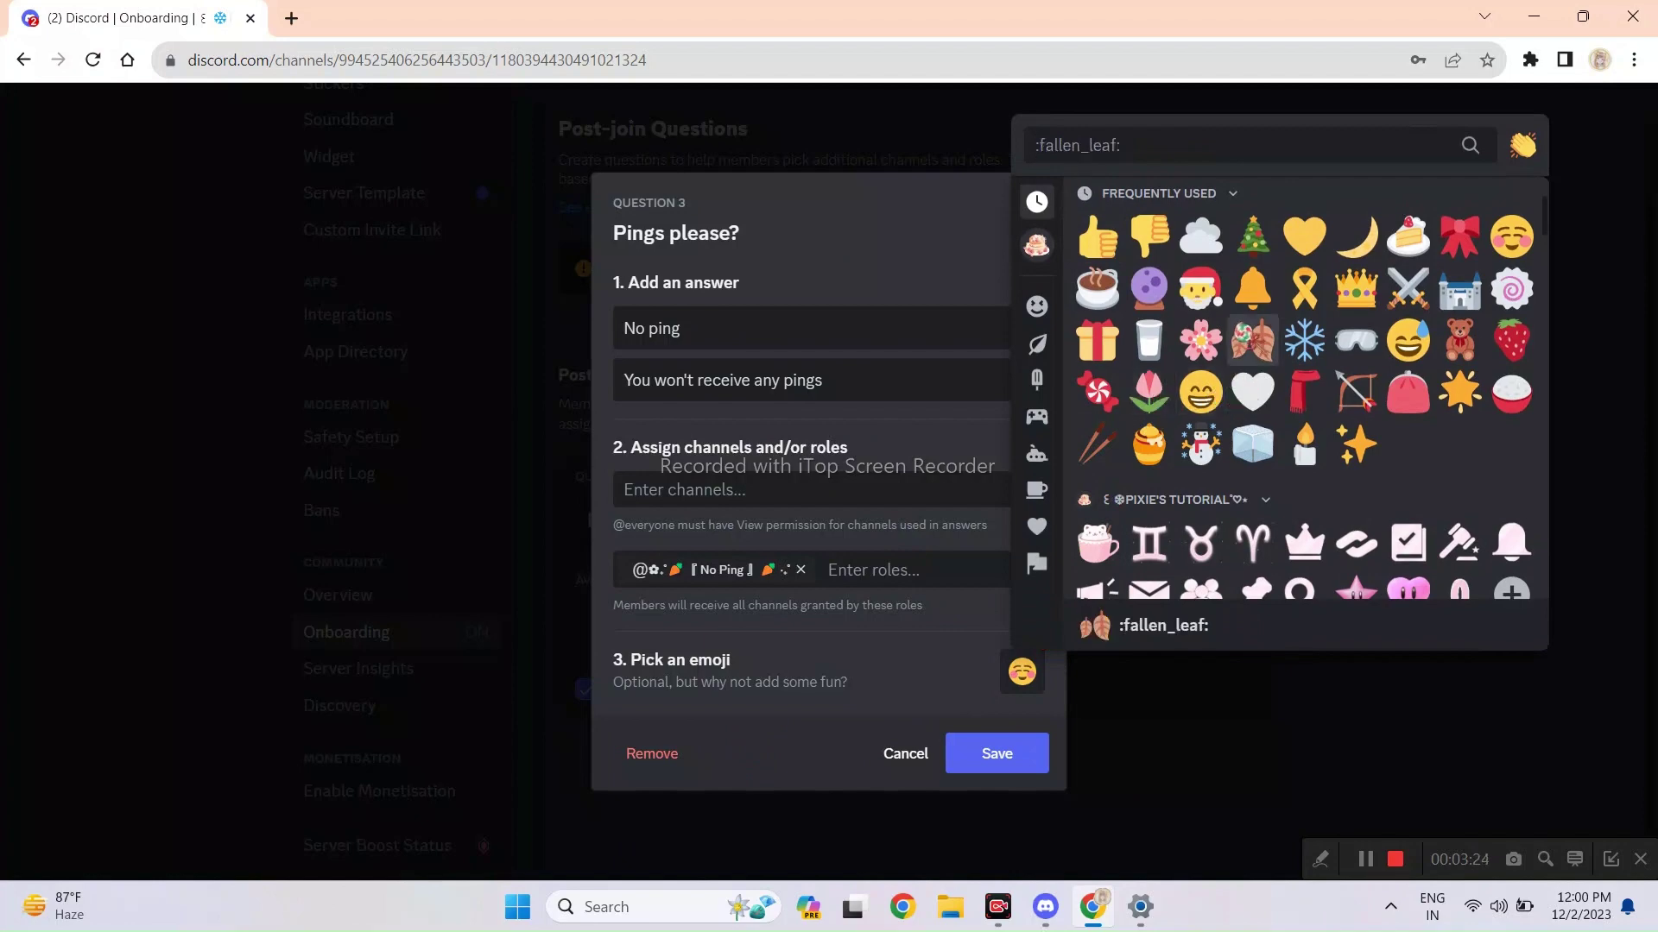
type("no")
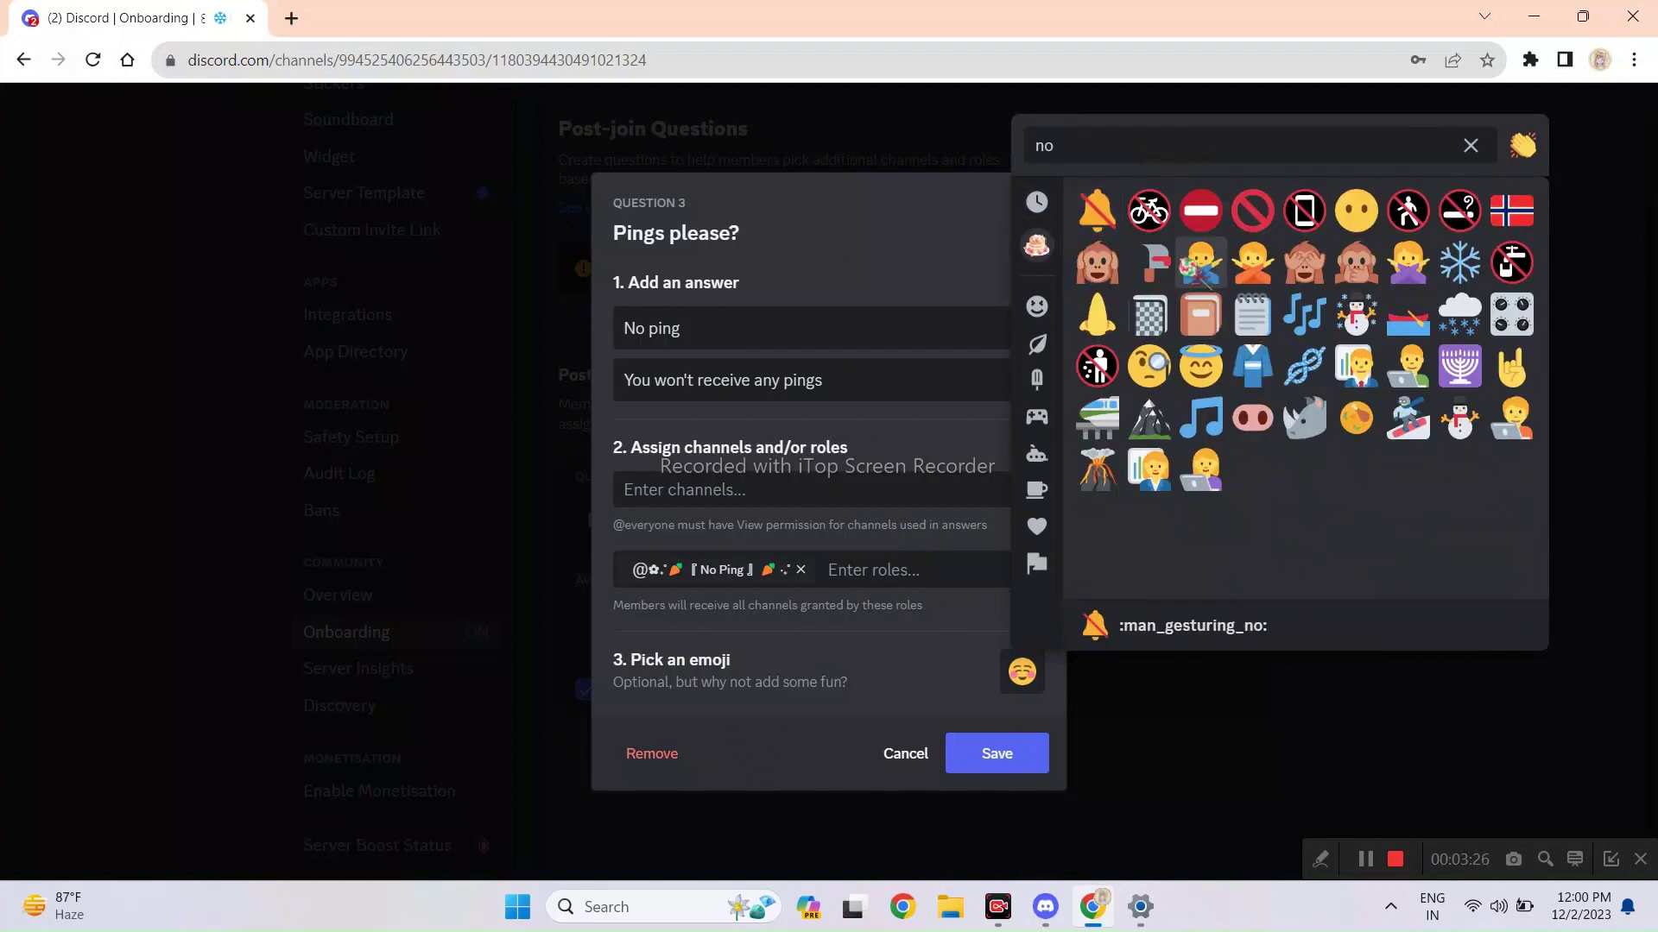
left_click(1097, 215)
left_click(1002, 756)
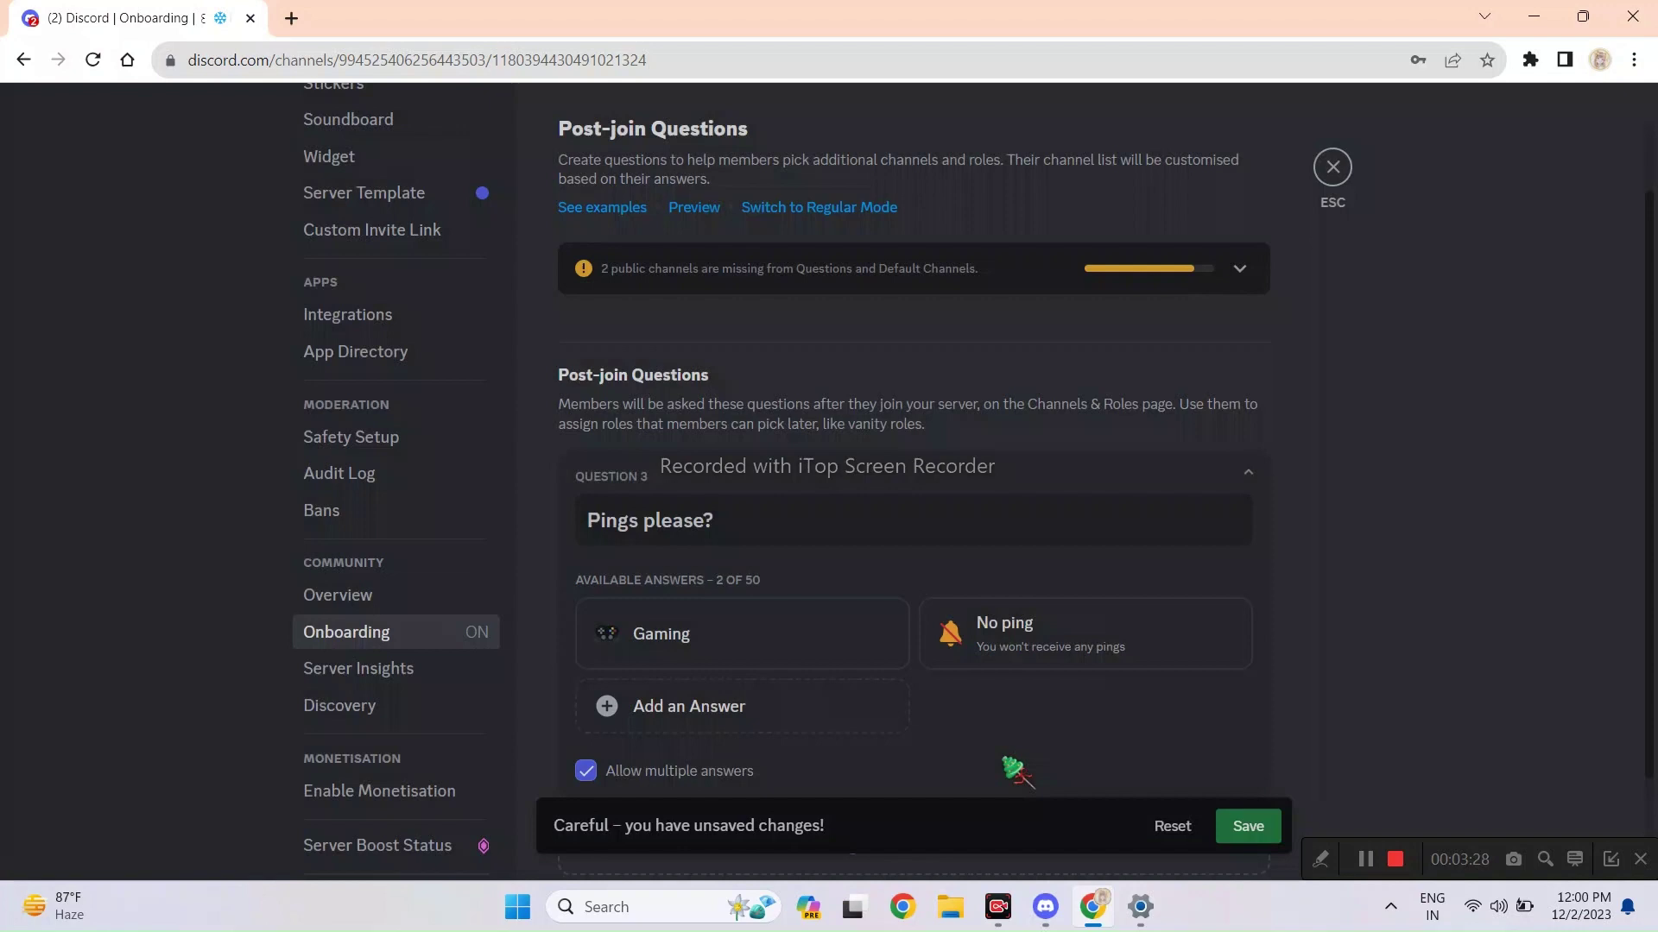
left_click(1226, 837)
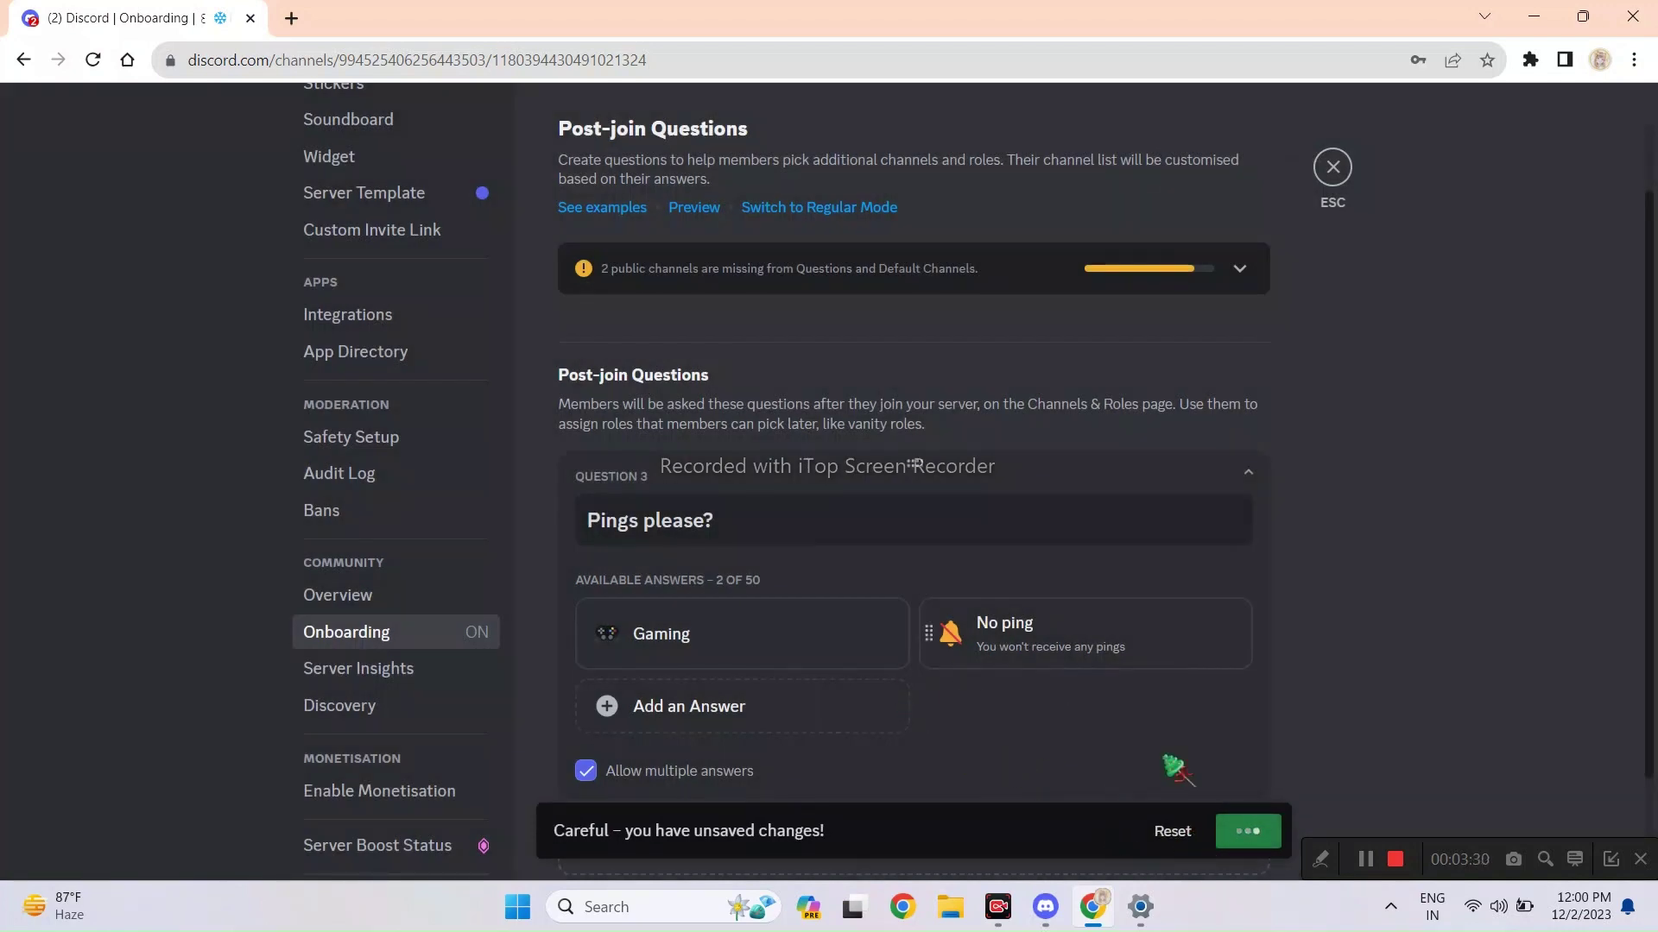
Go back to the main Onboarding page, preview the server as a new member, and return to the onboarding settings.
scroll(1243, 664, "down", 1)
scroll(1186, 567, "up", 2)
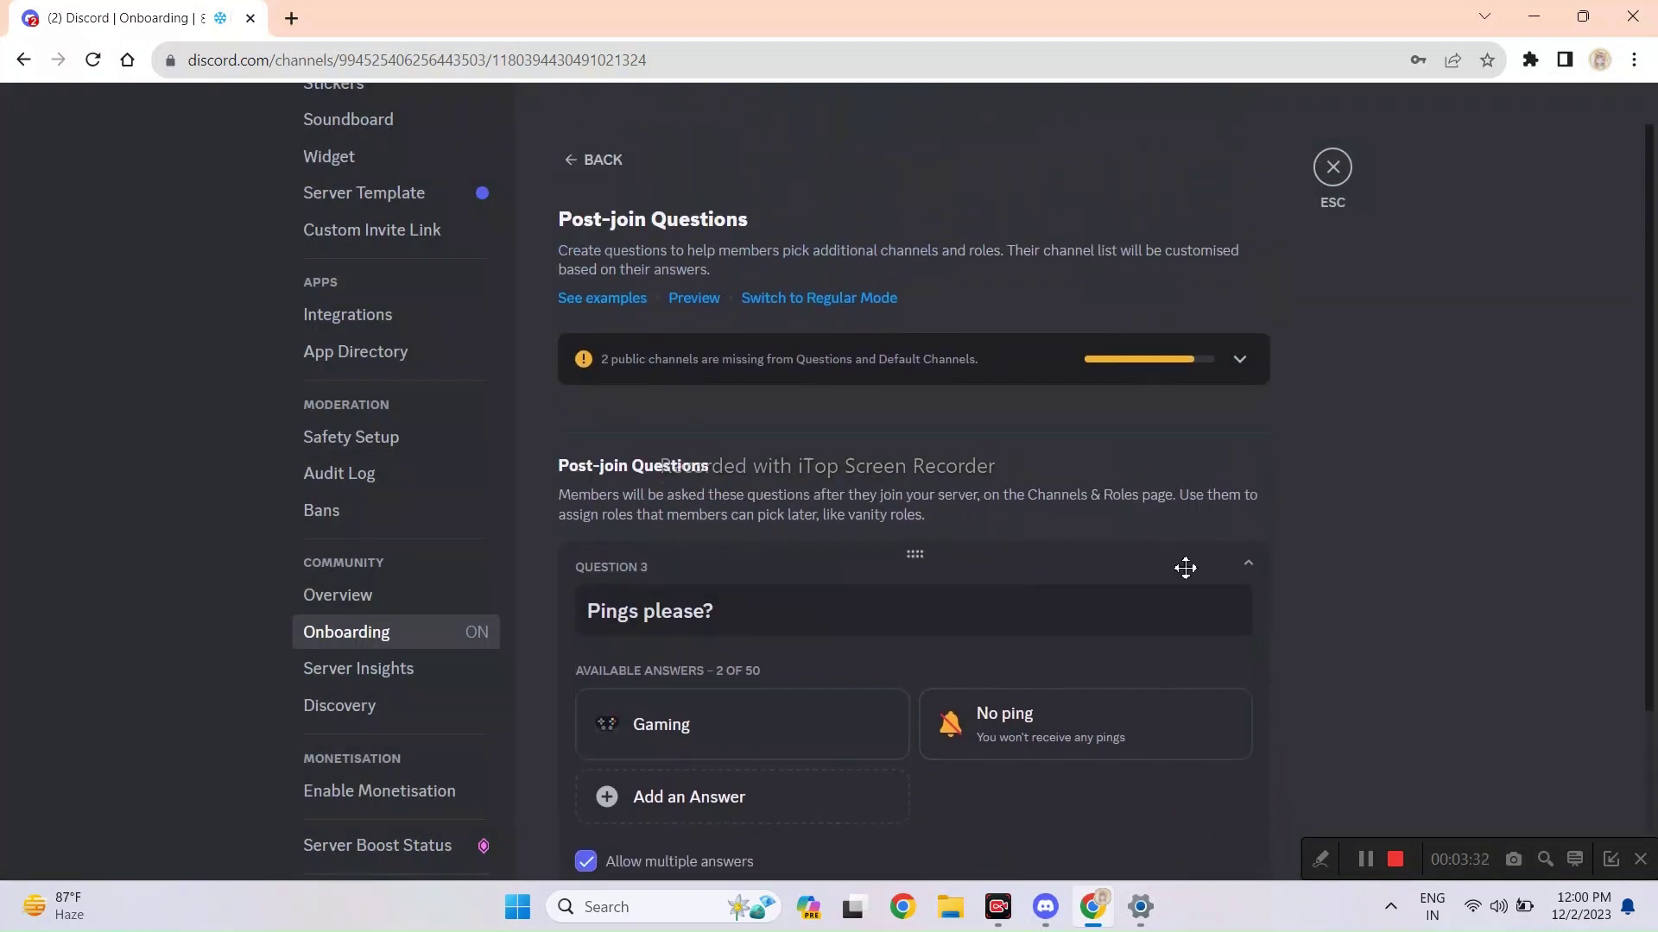
left_click(571, 164)
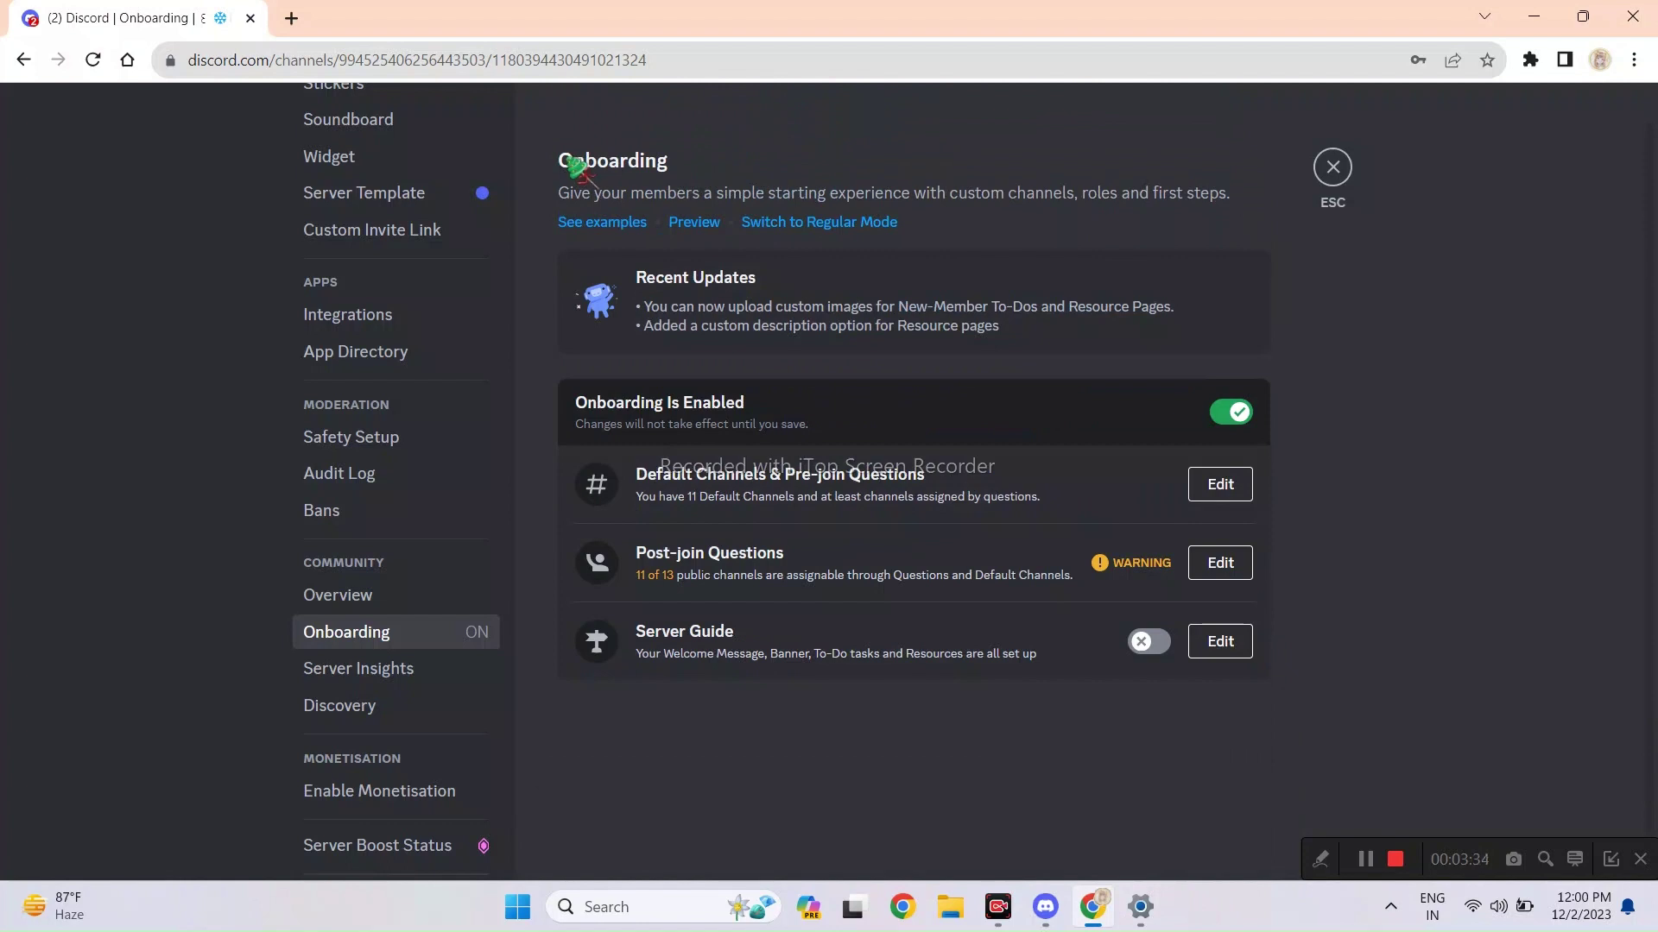
left_click(691, 224)
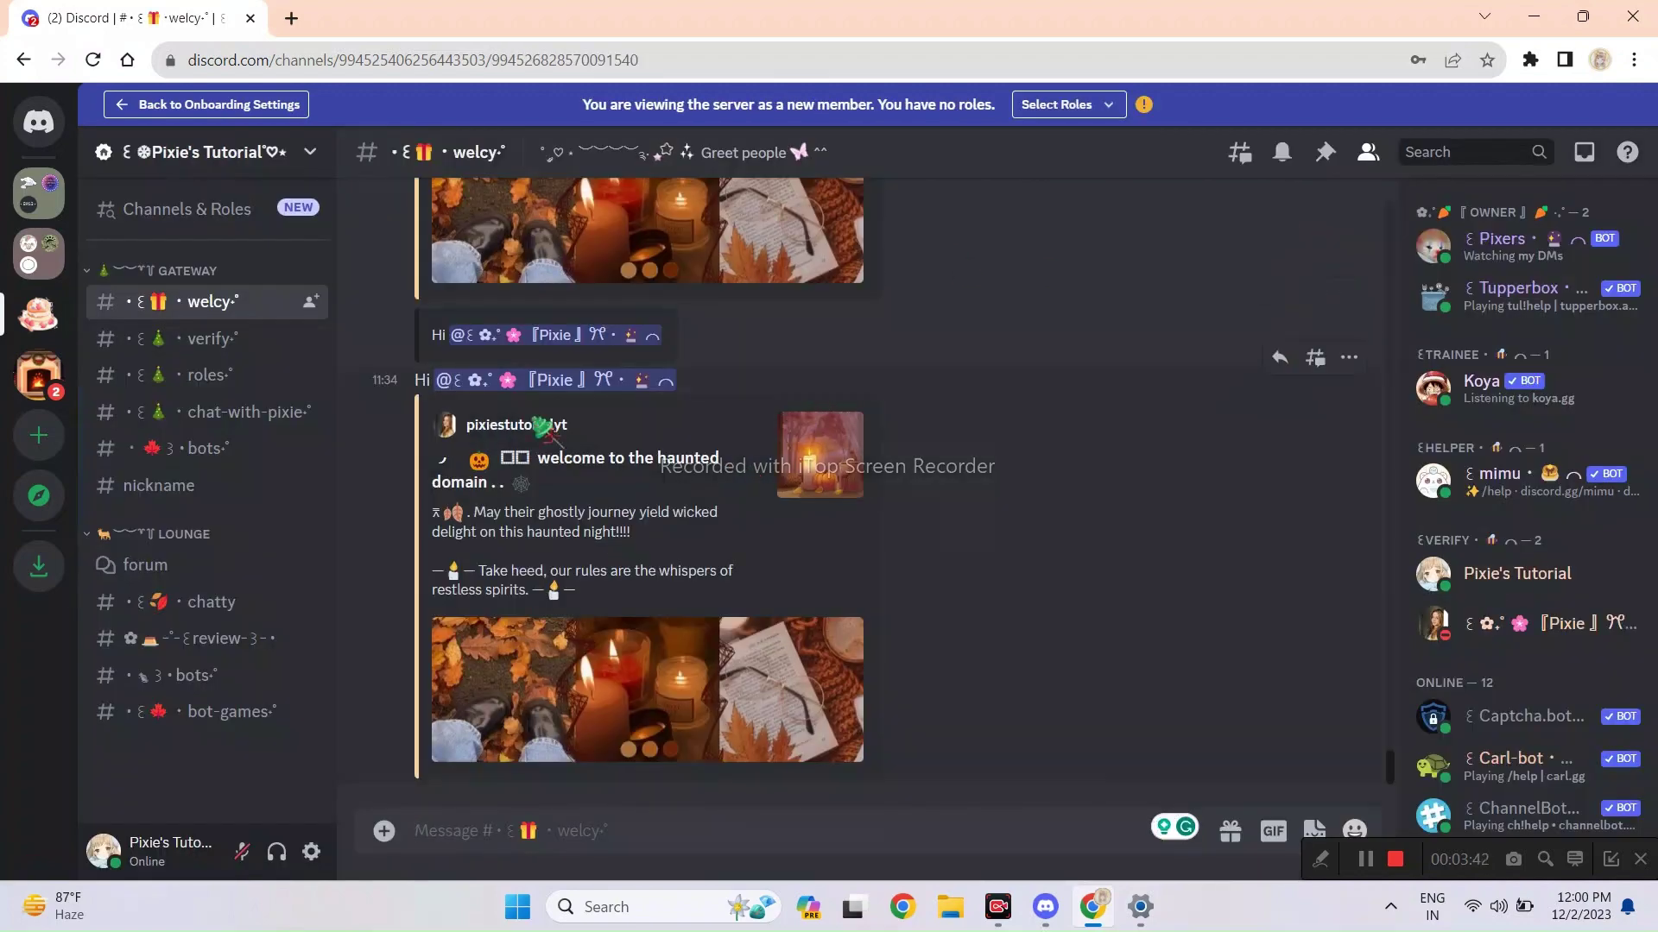
left_click(183, 99)
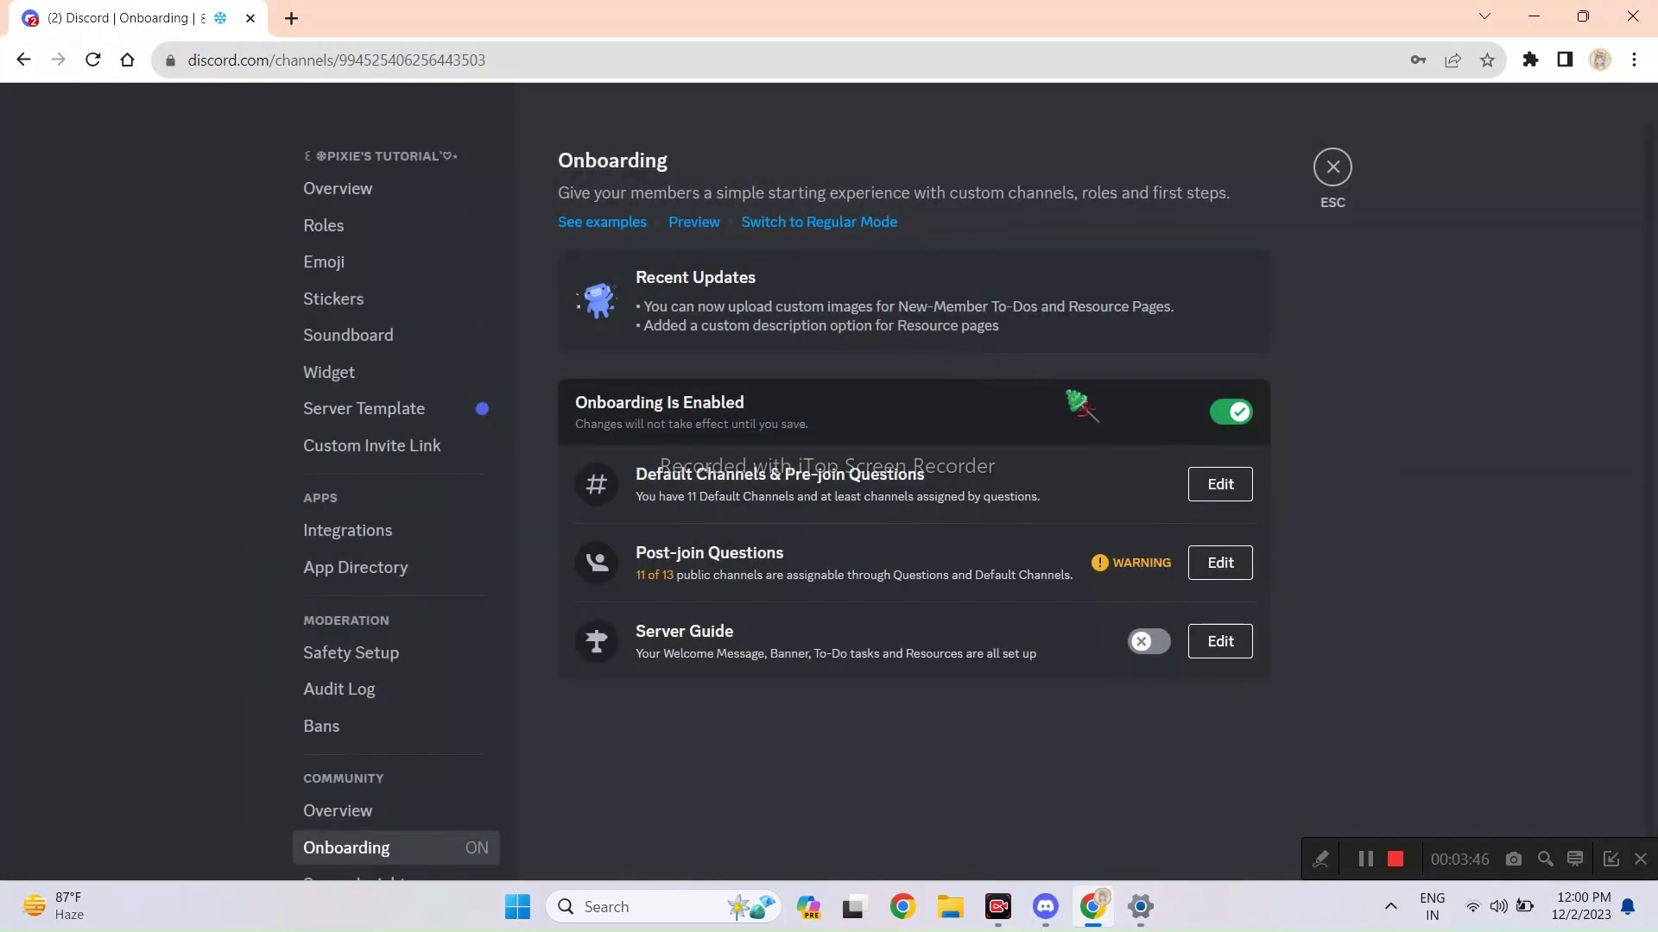
Preview the new-member questions, choosing "Orange" and "Please verify" as answers, finish, and return to the onboarding settings.
left_click(686, 224)
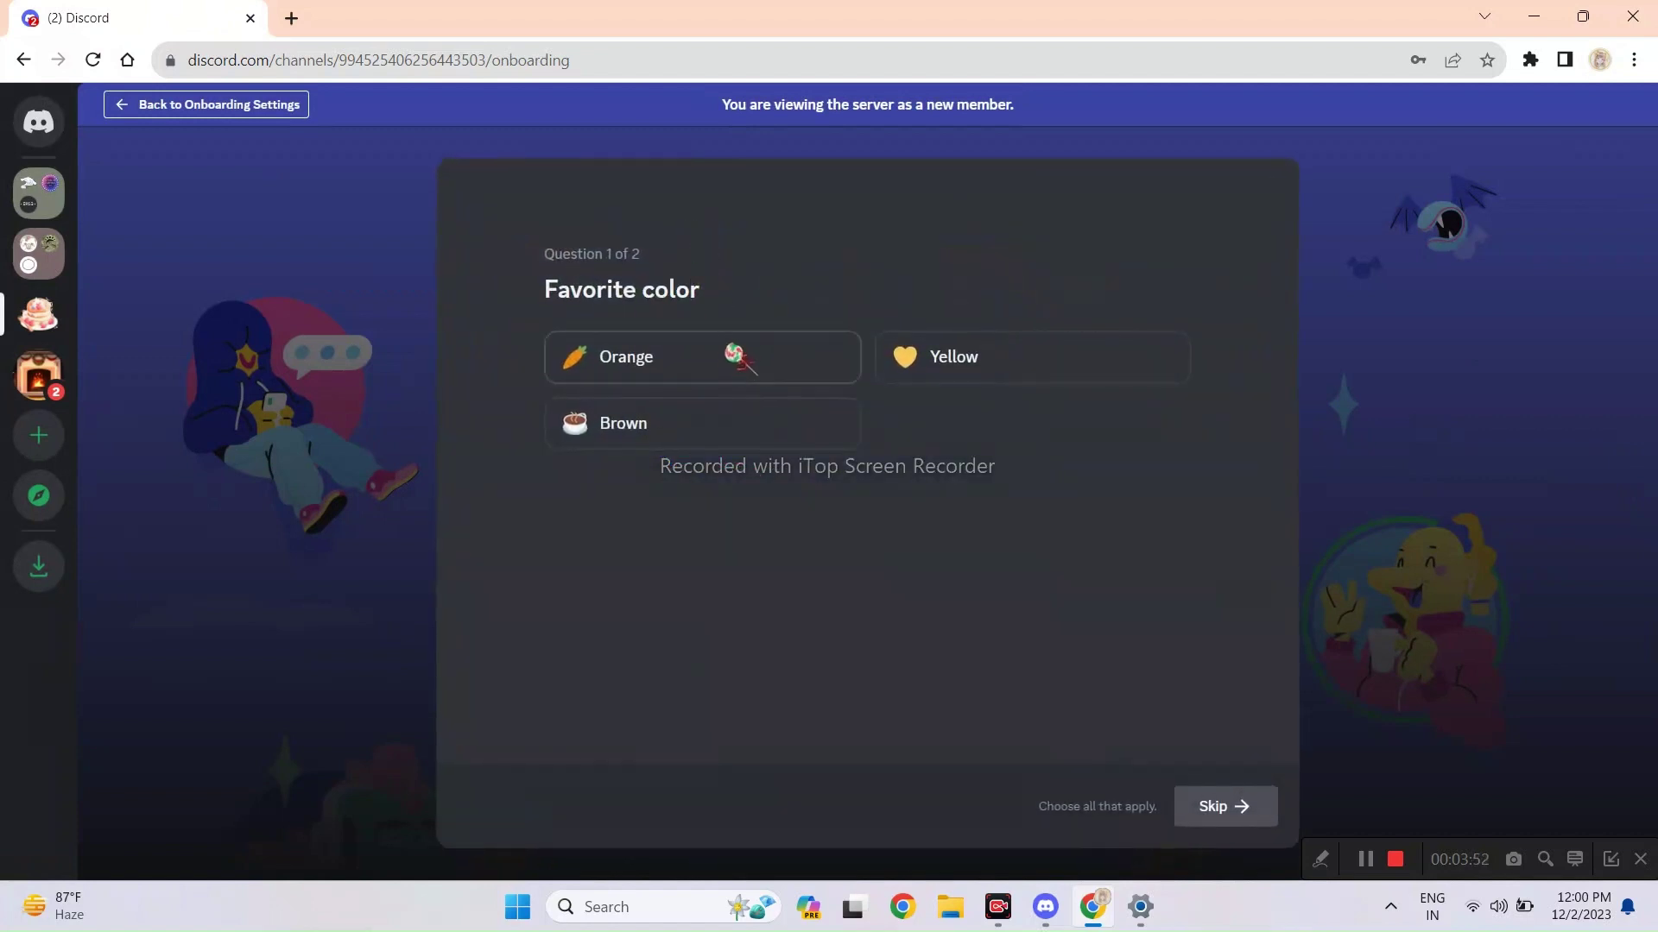
left_click(734, 356)
left_click(1256, 808)
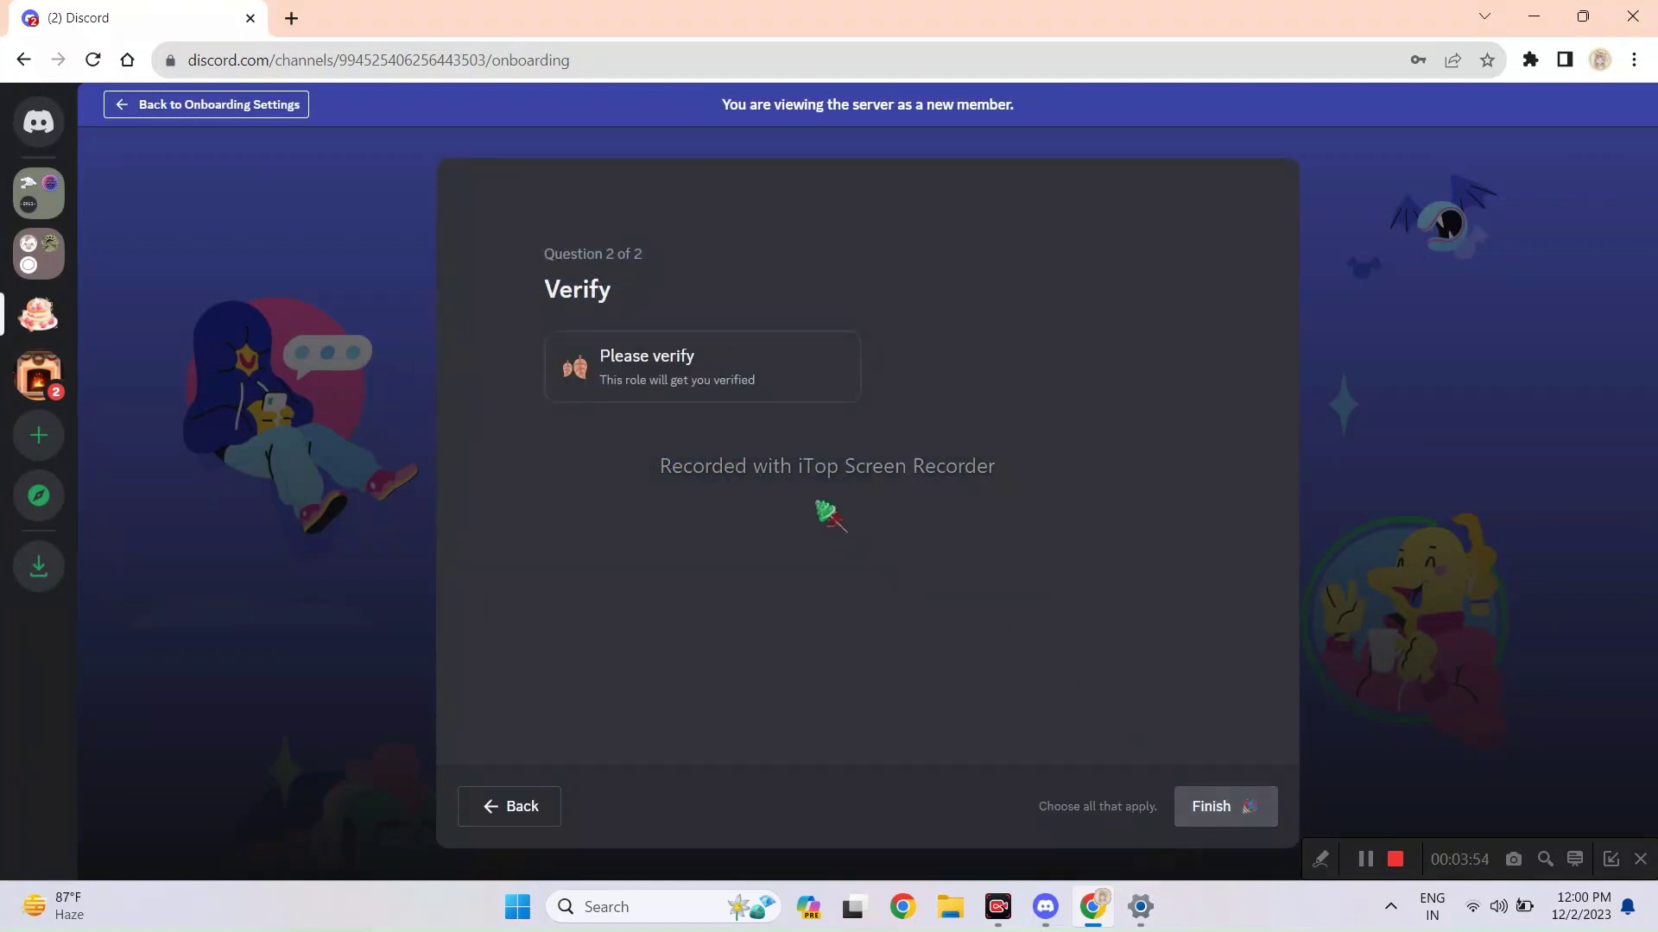
left_click(738, 389)
left_click(1252, 816)
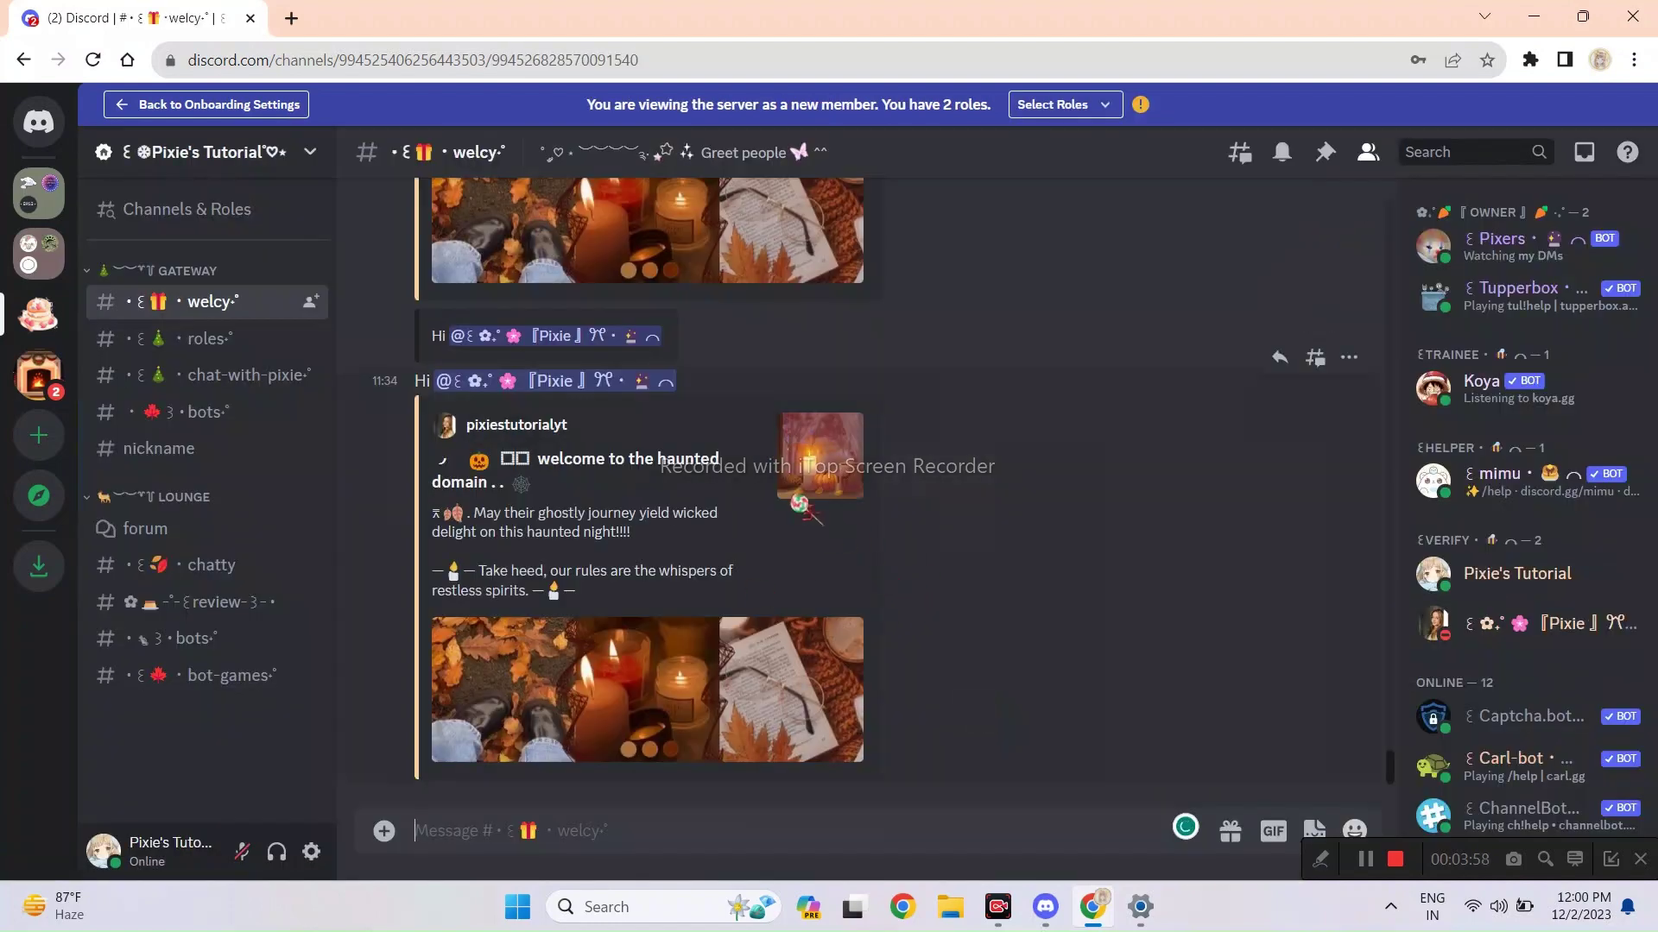
left_click(222, 103)
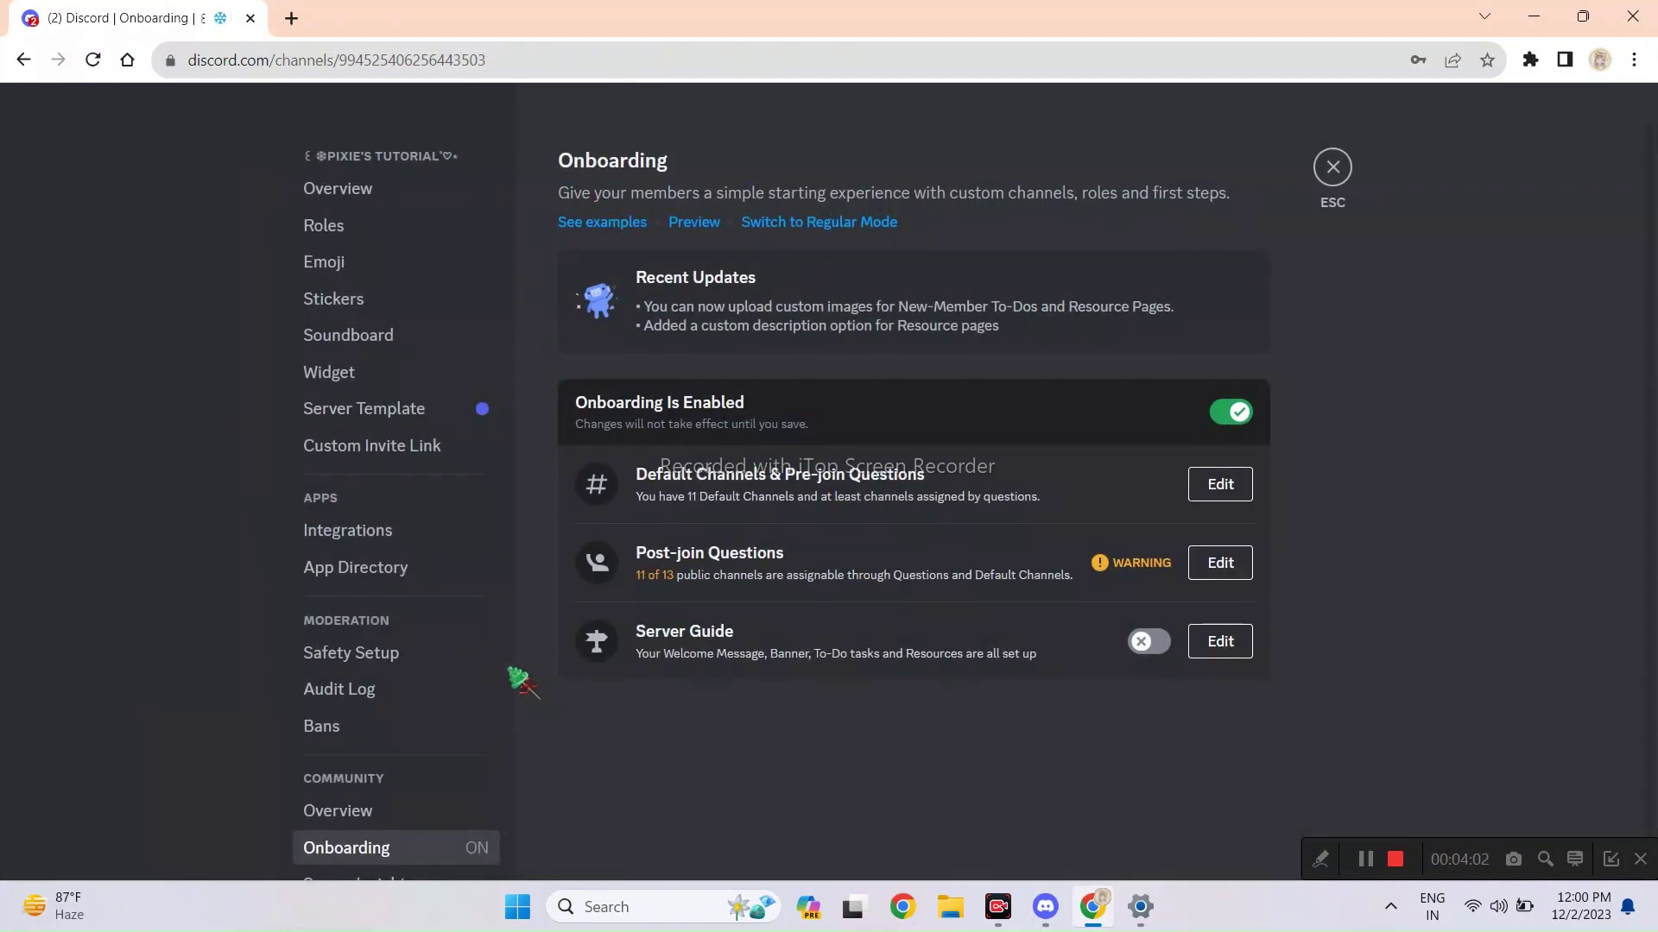
Enable the Server Guide on the Onboarding page and open it for editing.
scroll(510, 682, "down", 1)
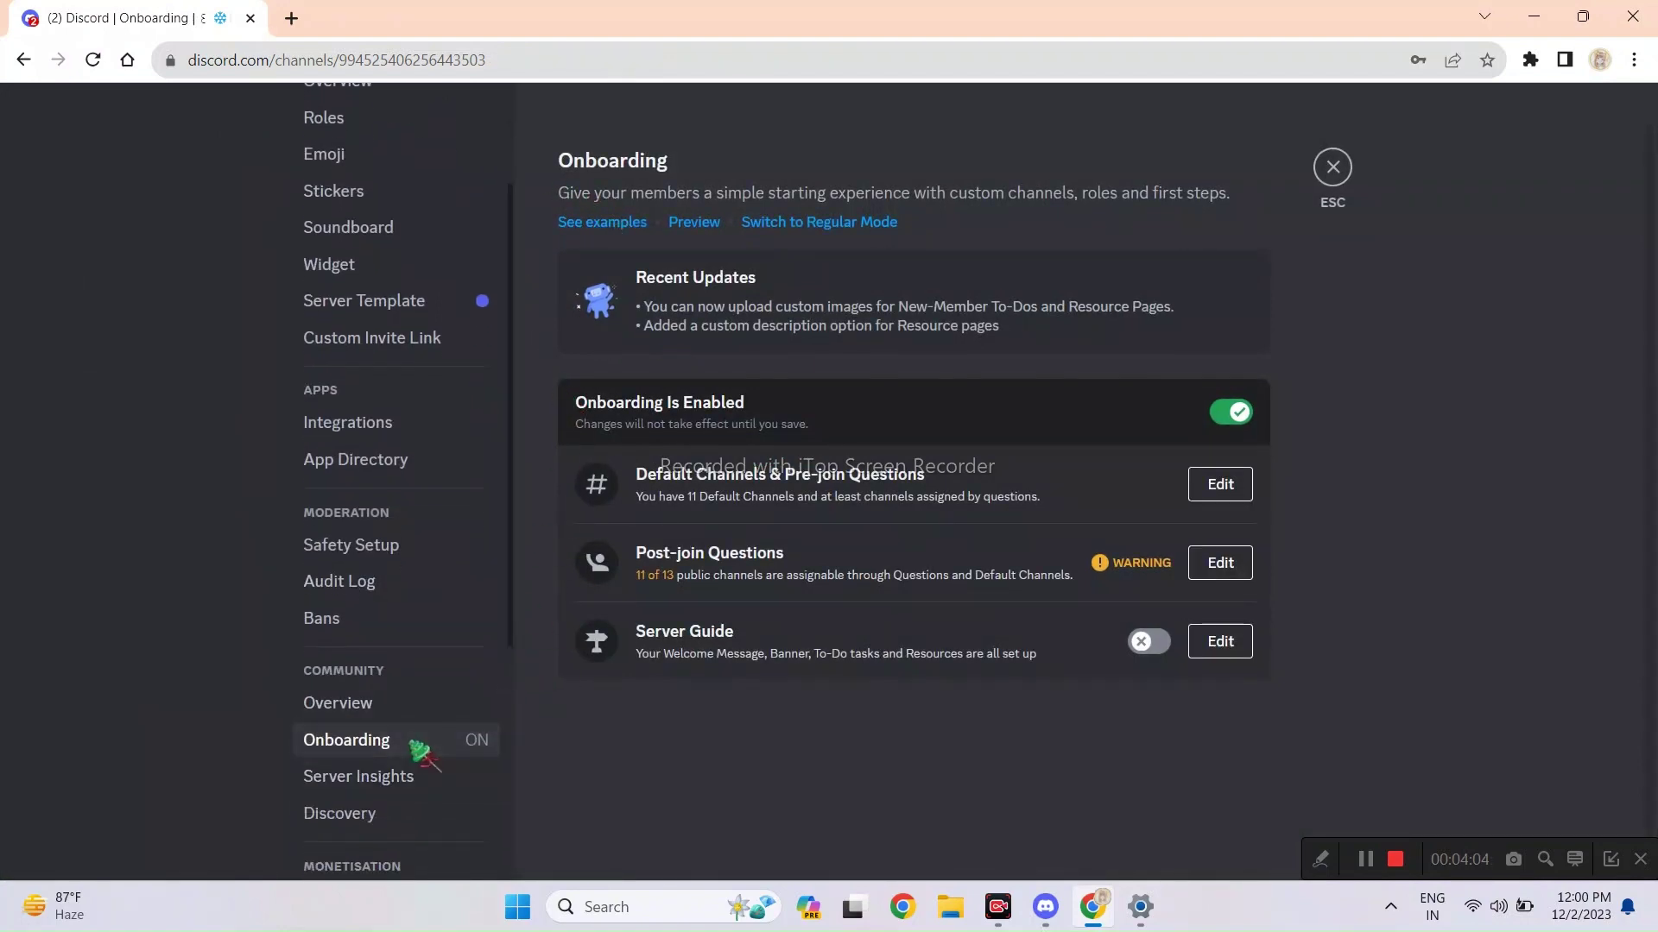
left_click(380, 703)
left_click(415, 740)
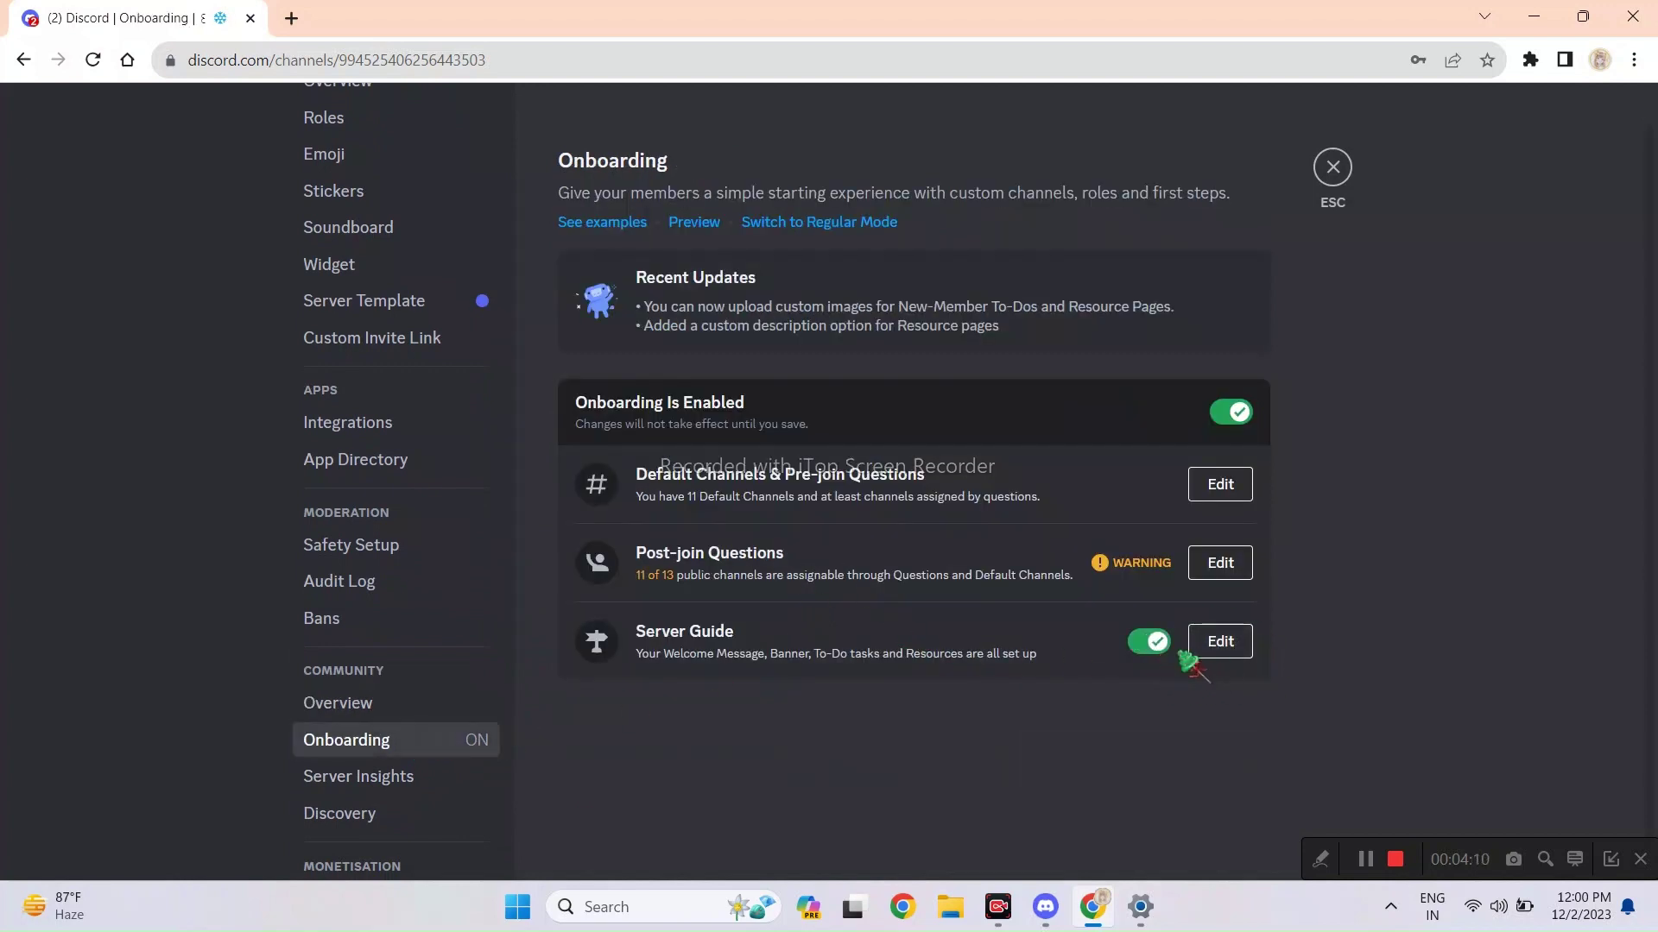
left_click(1213, 649)
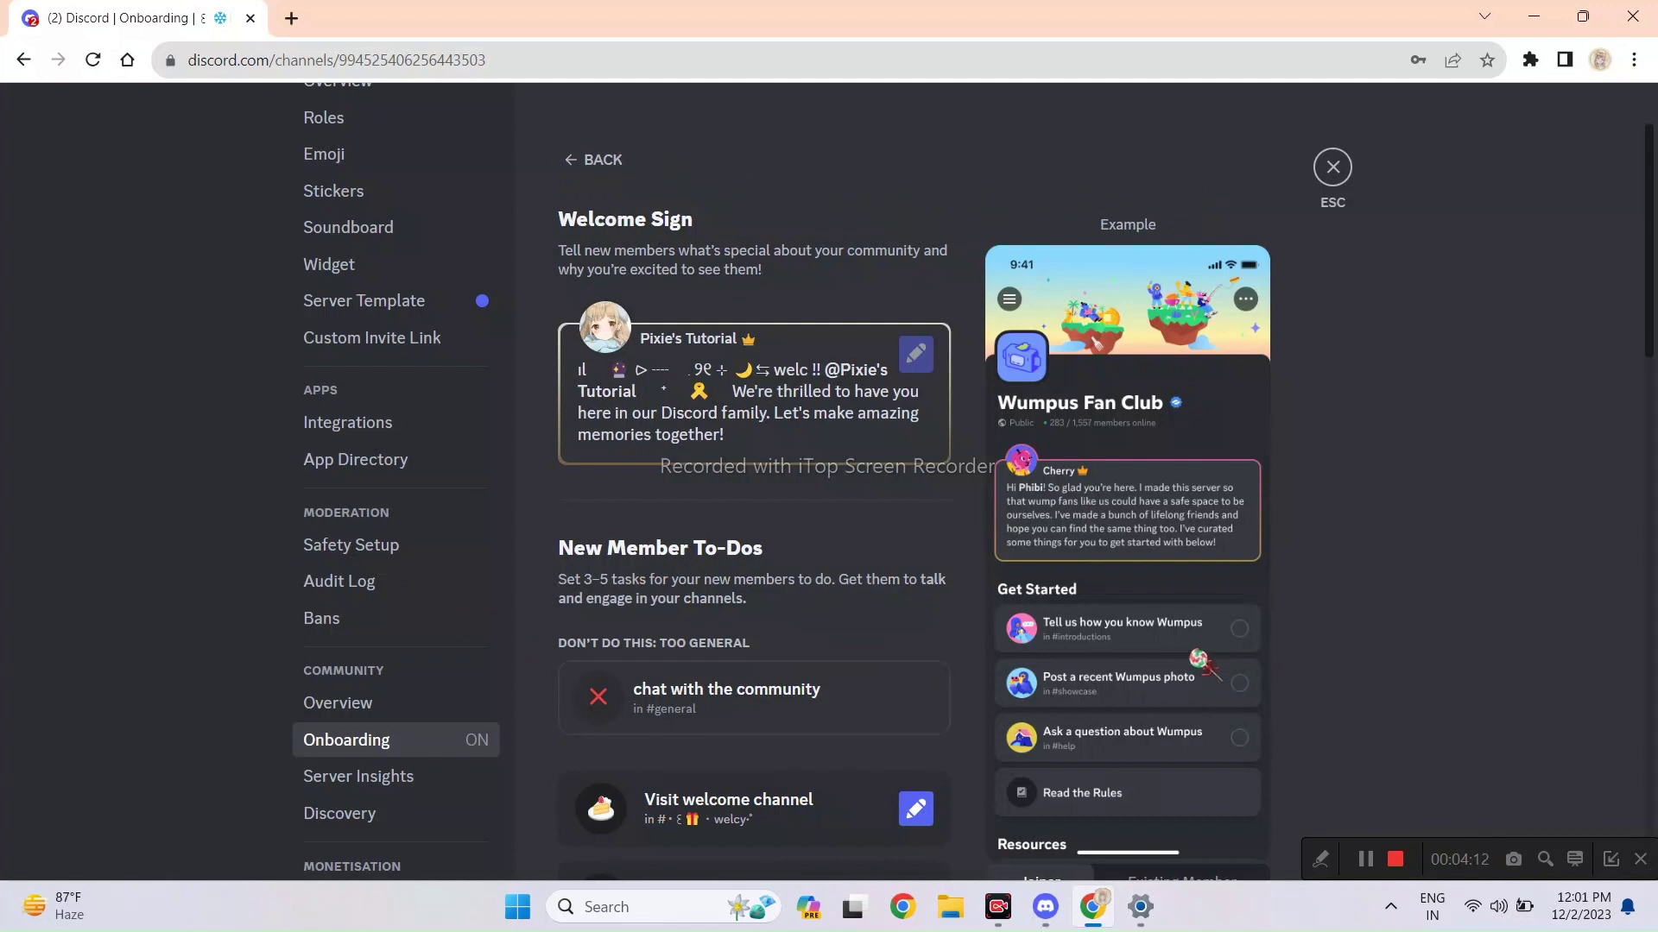
left_click(917, 356)
left_click_drag(714, 619, 596, 473)
left_click(847, 522)
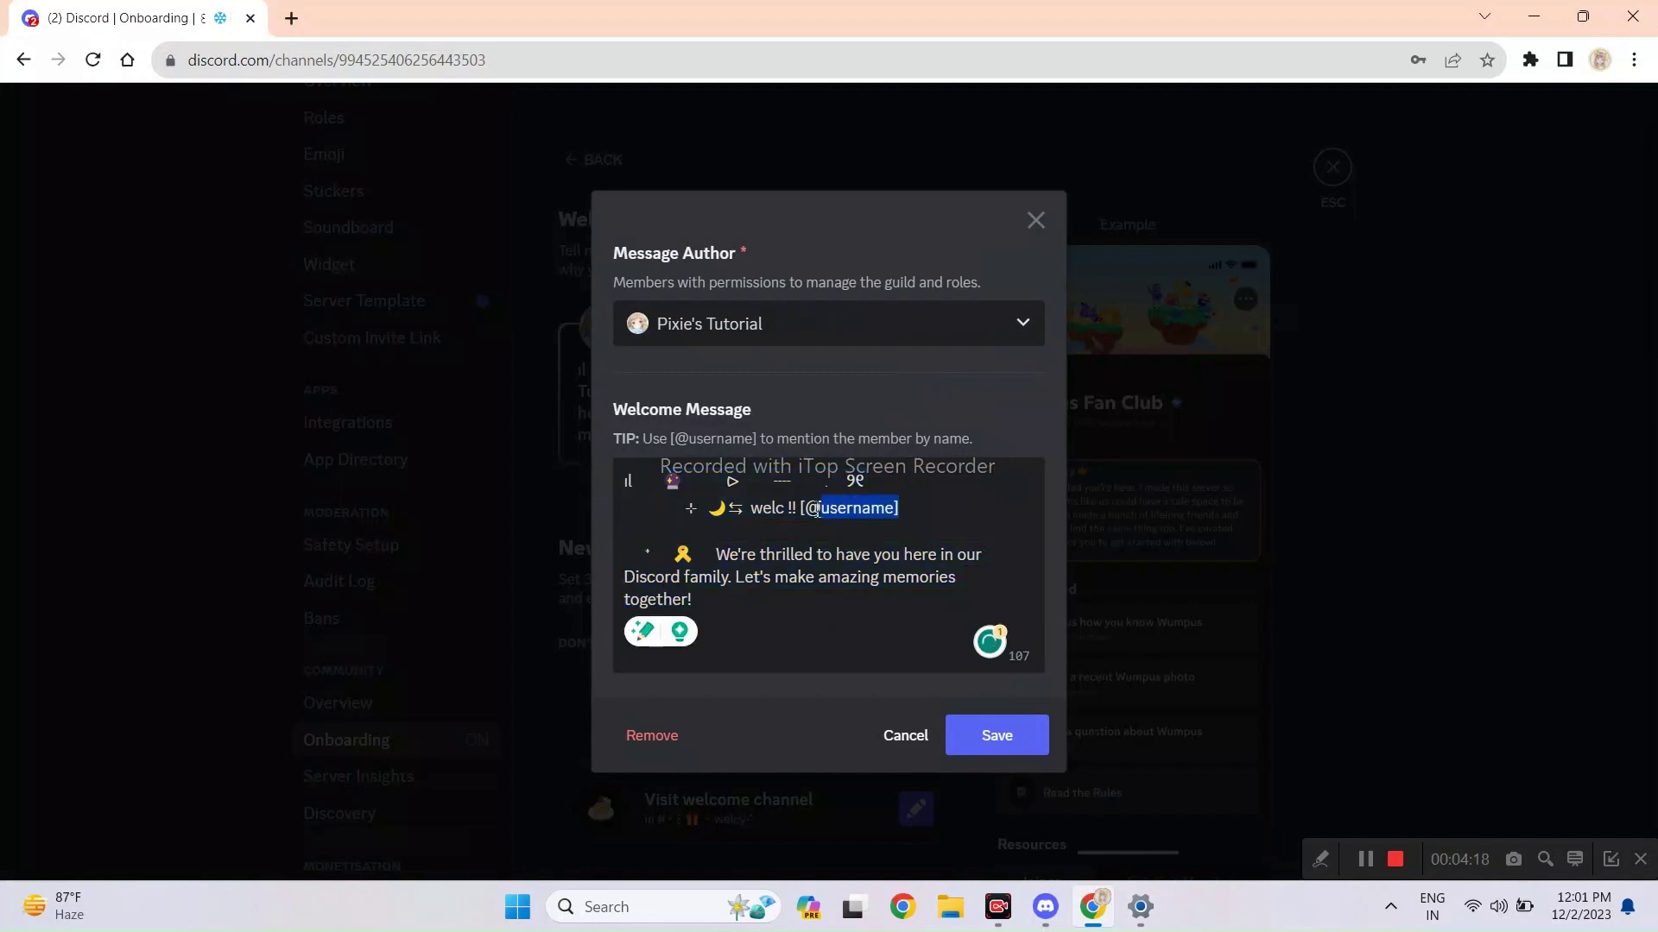
left_click(912, 535)
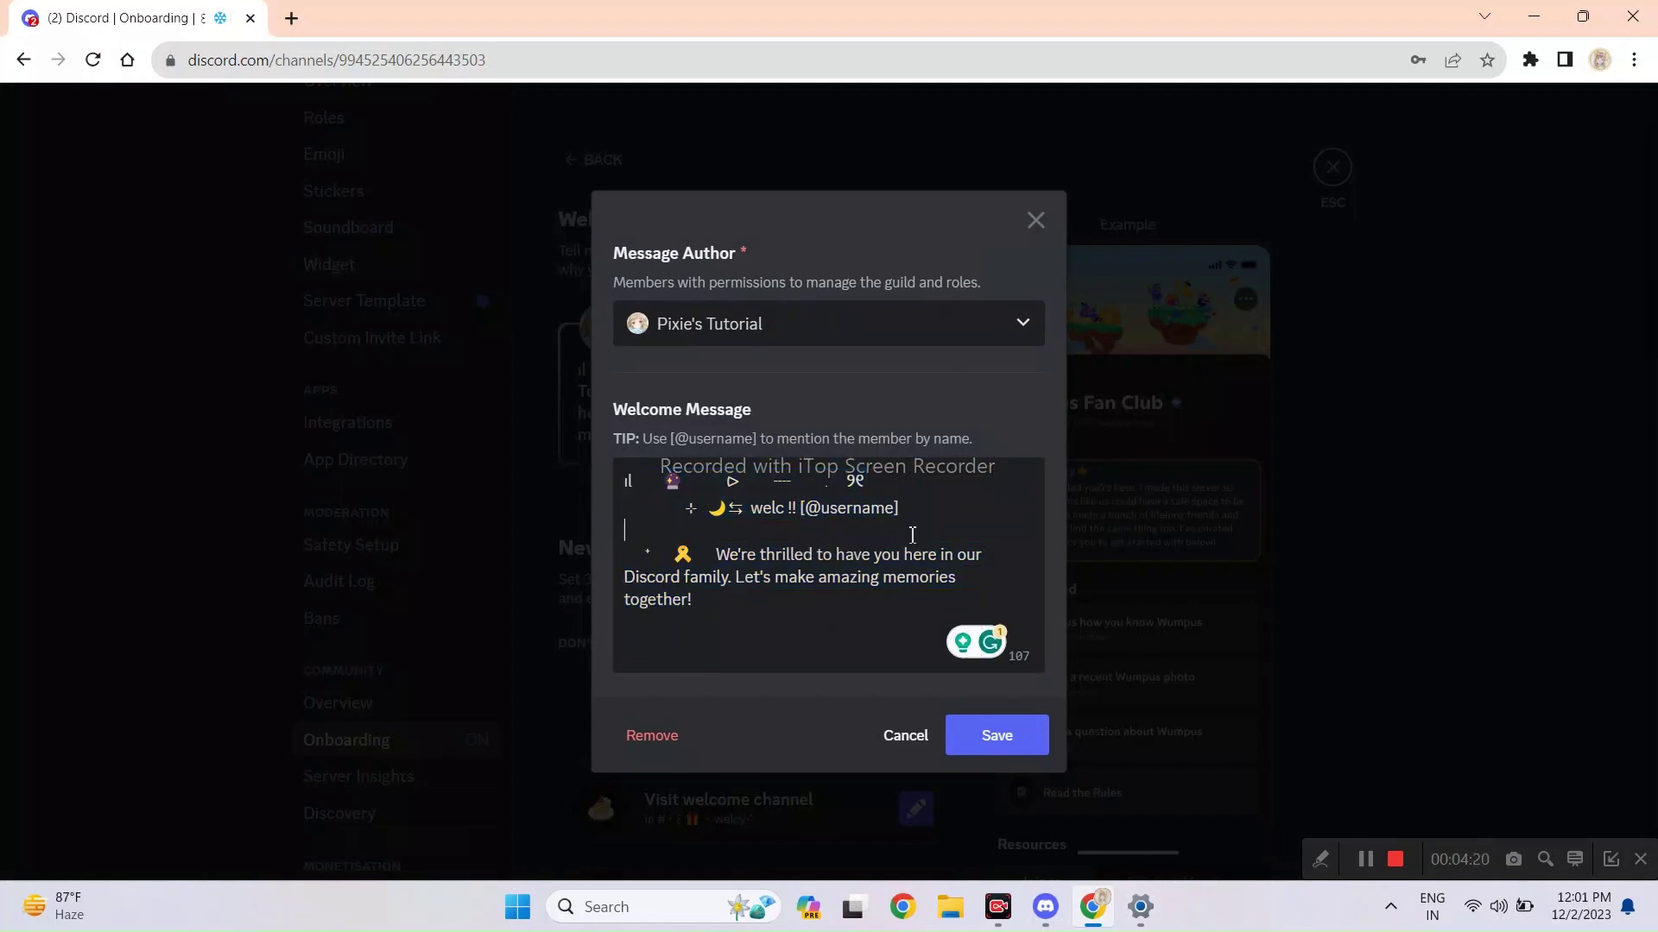
left_click(902, 737)
Set the "Visit welcome channel" task to complete when the member sends a message in the channel, and save it.
scroll(885, 635, "down", 4)
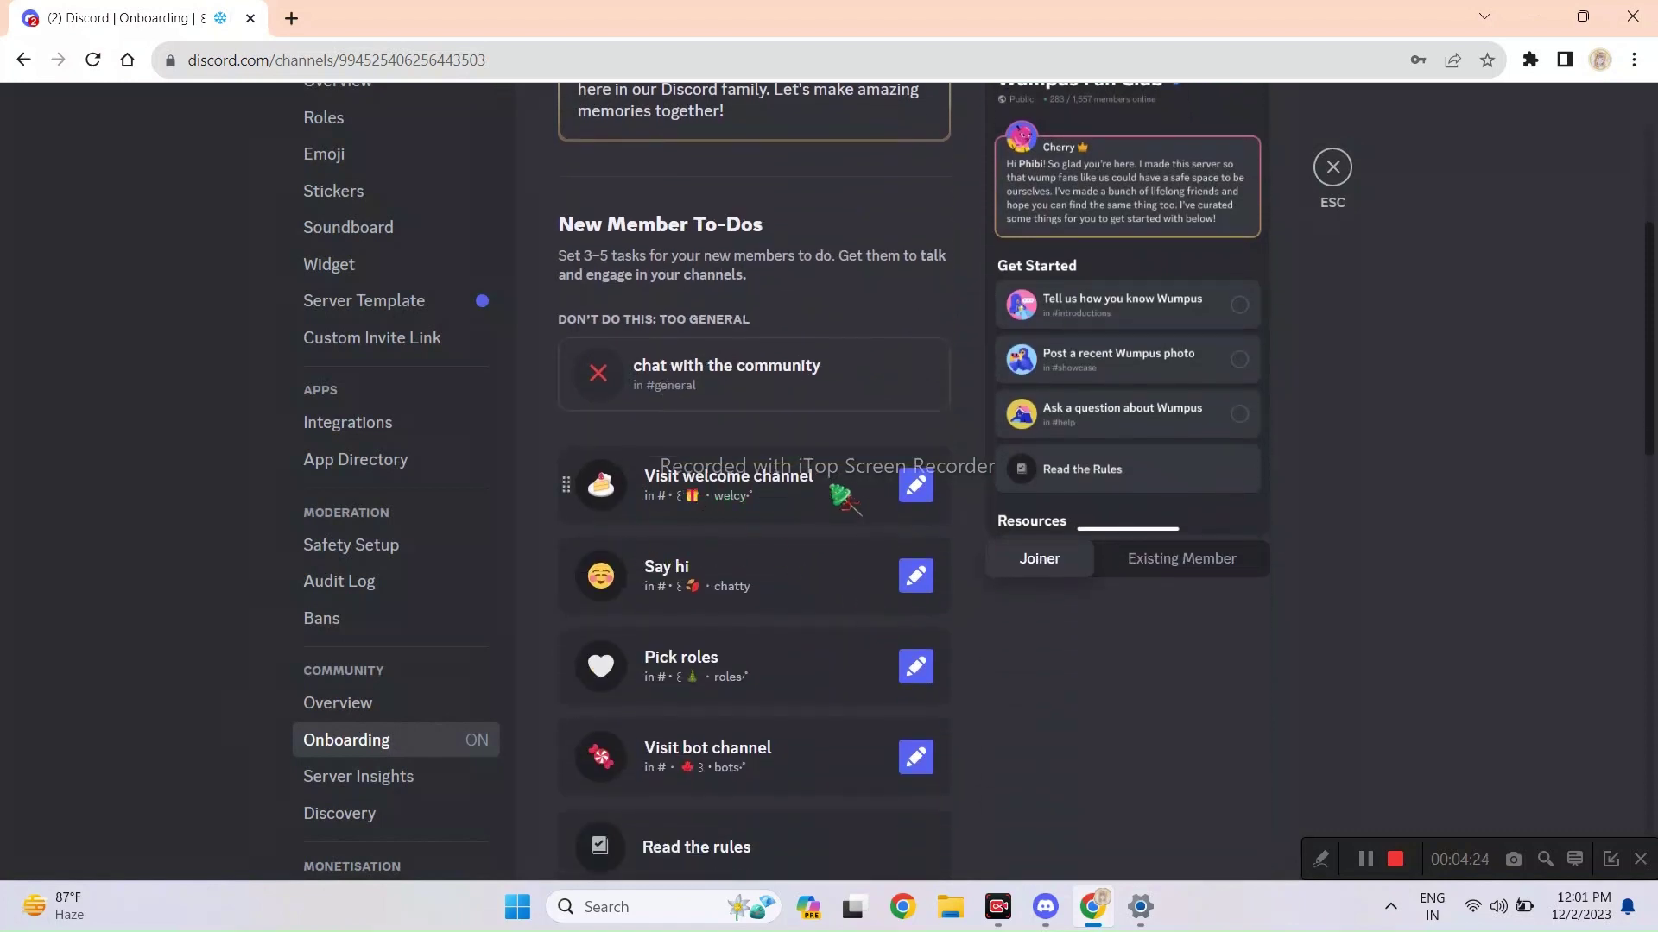
scroll(915, 497, "down", 1)
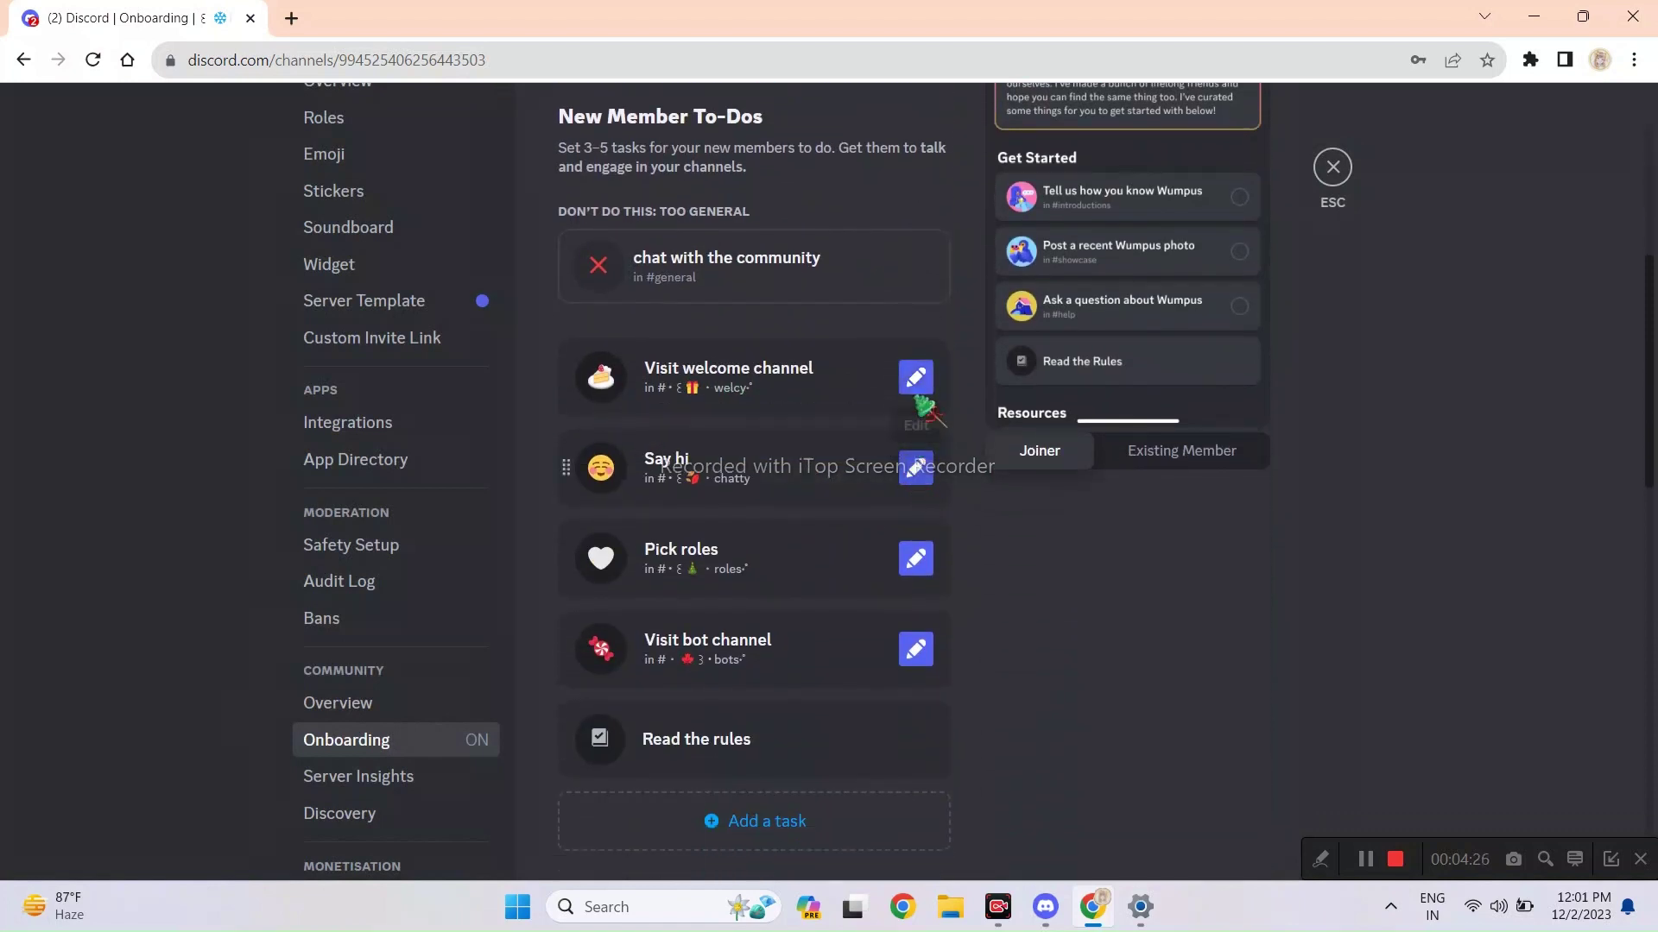
left_click(912, 388)
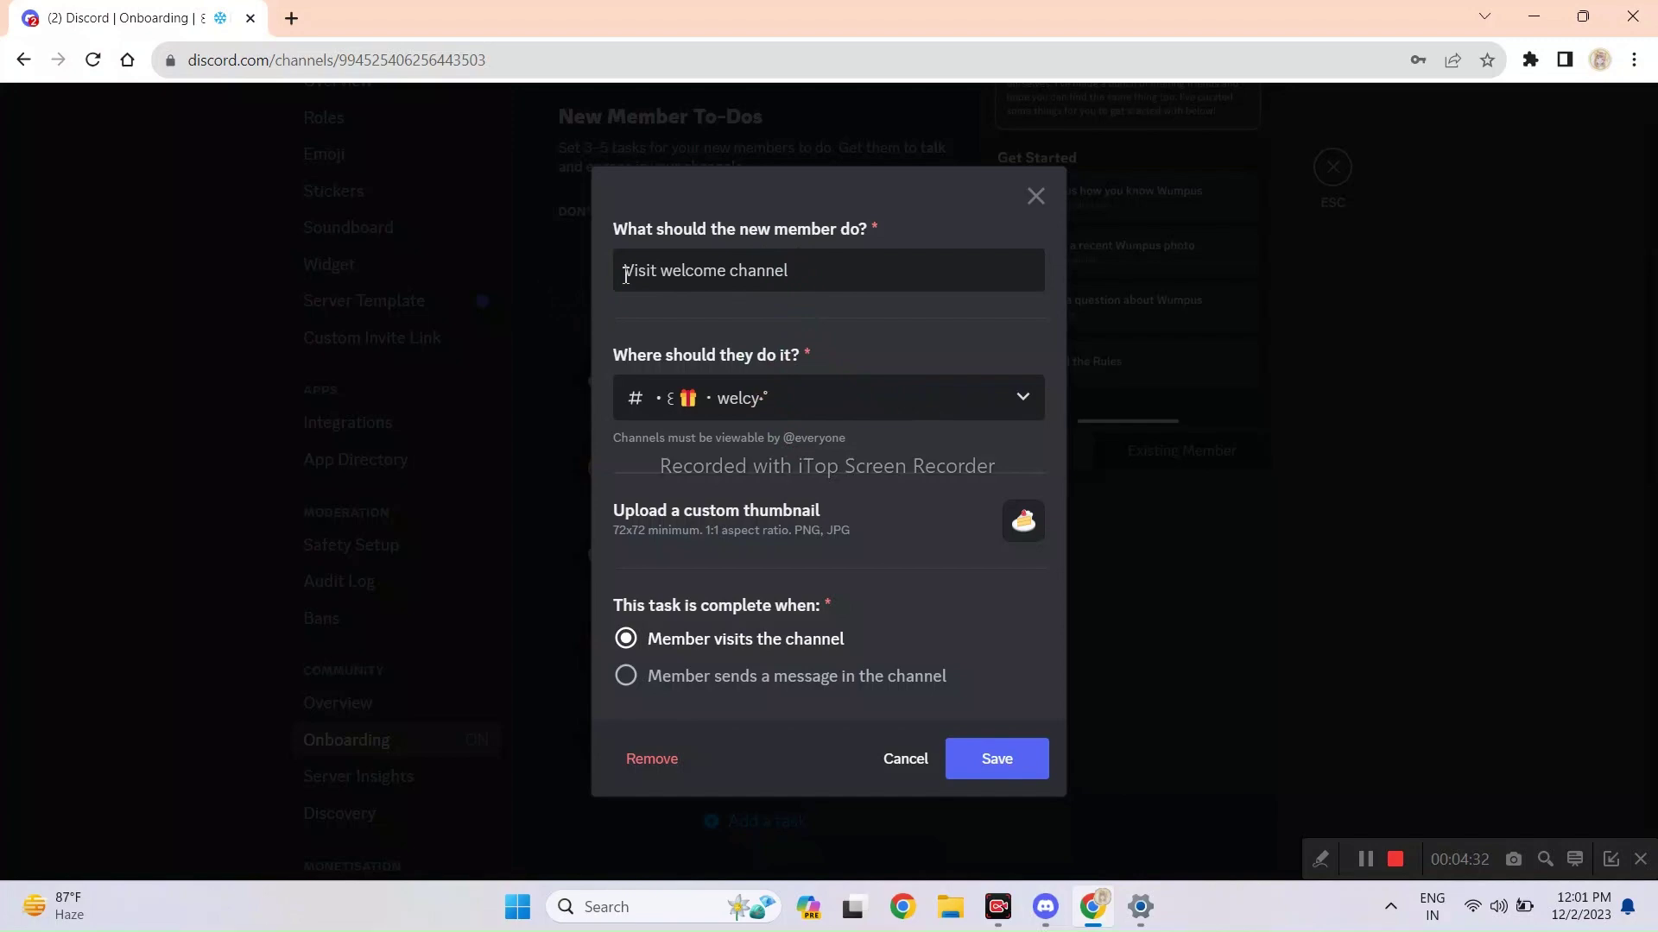
left_click_drag(626, 275, 839, 274)
left_click(862, 576)
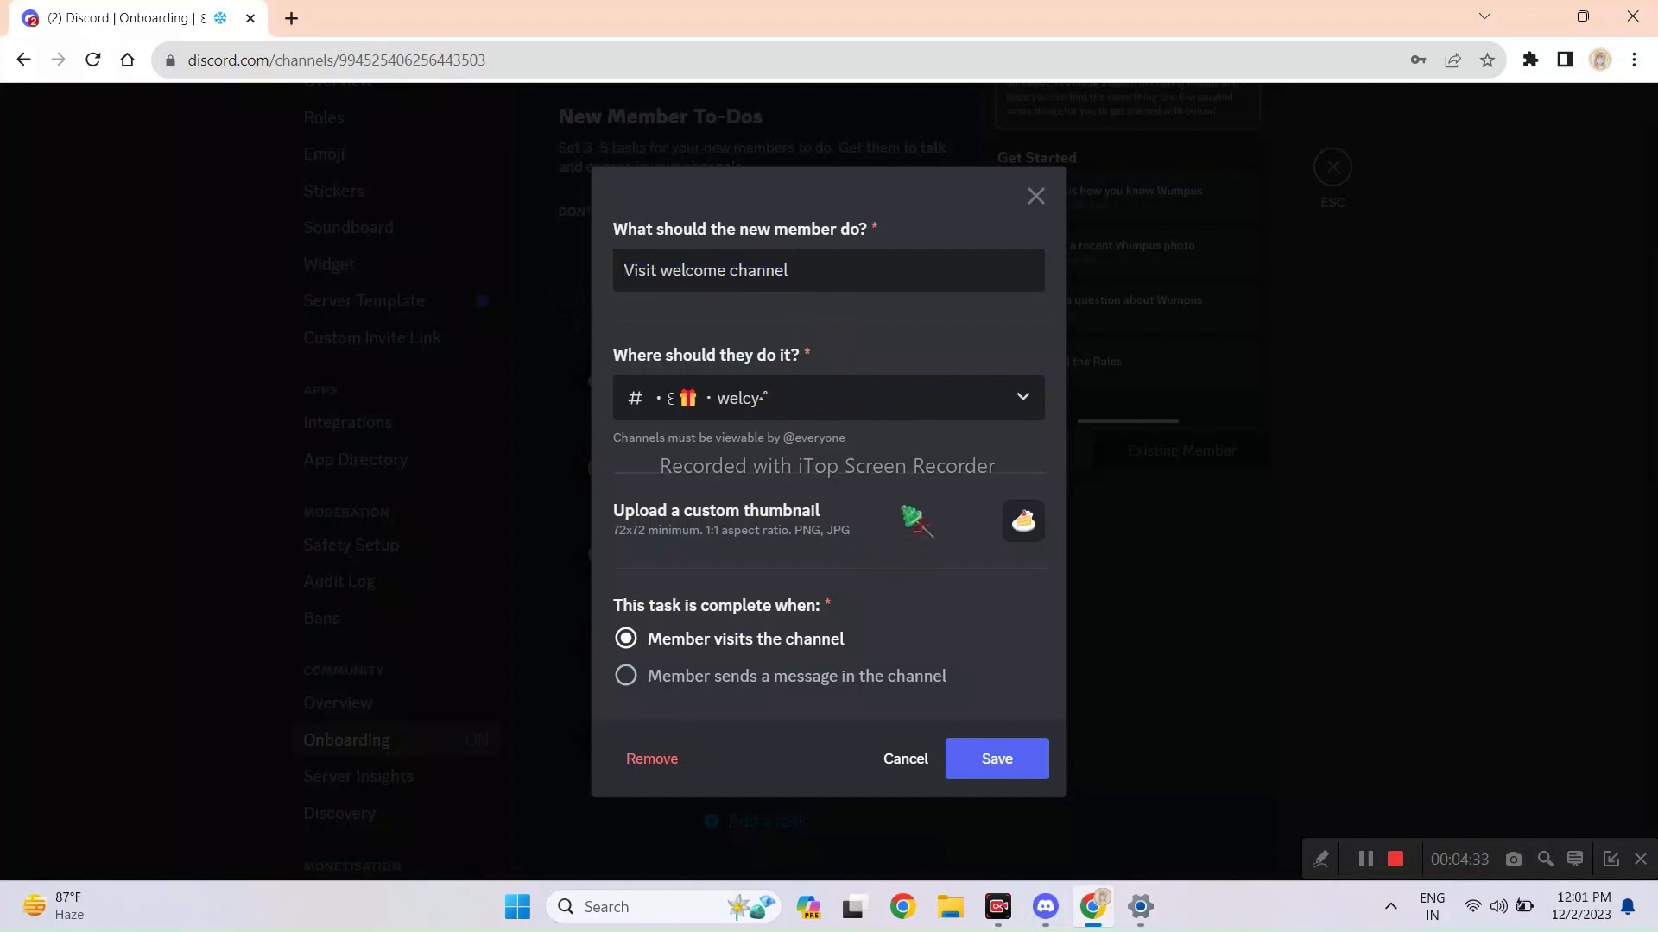
left_click(659, 682)
left_click(1010, 759)
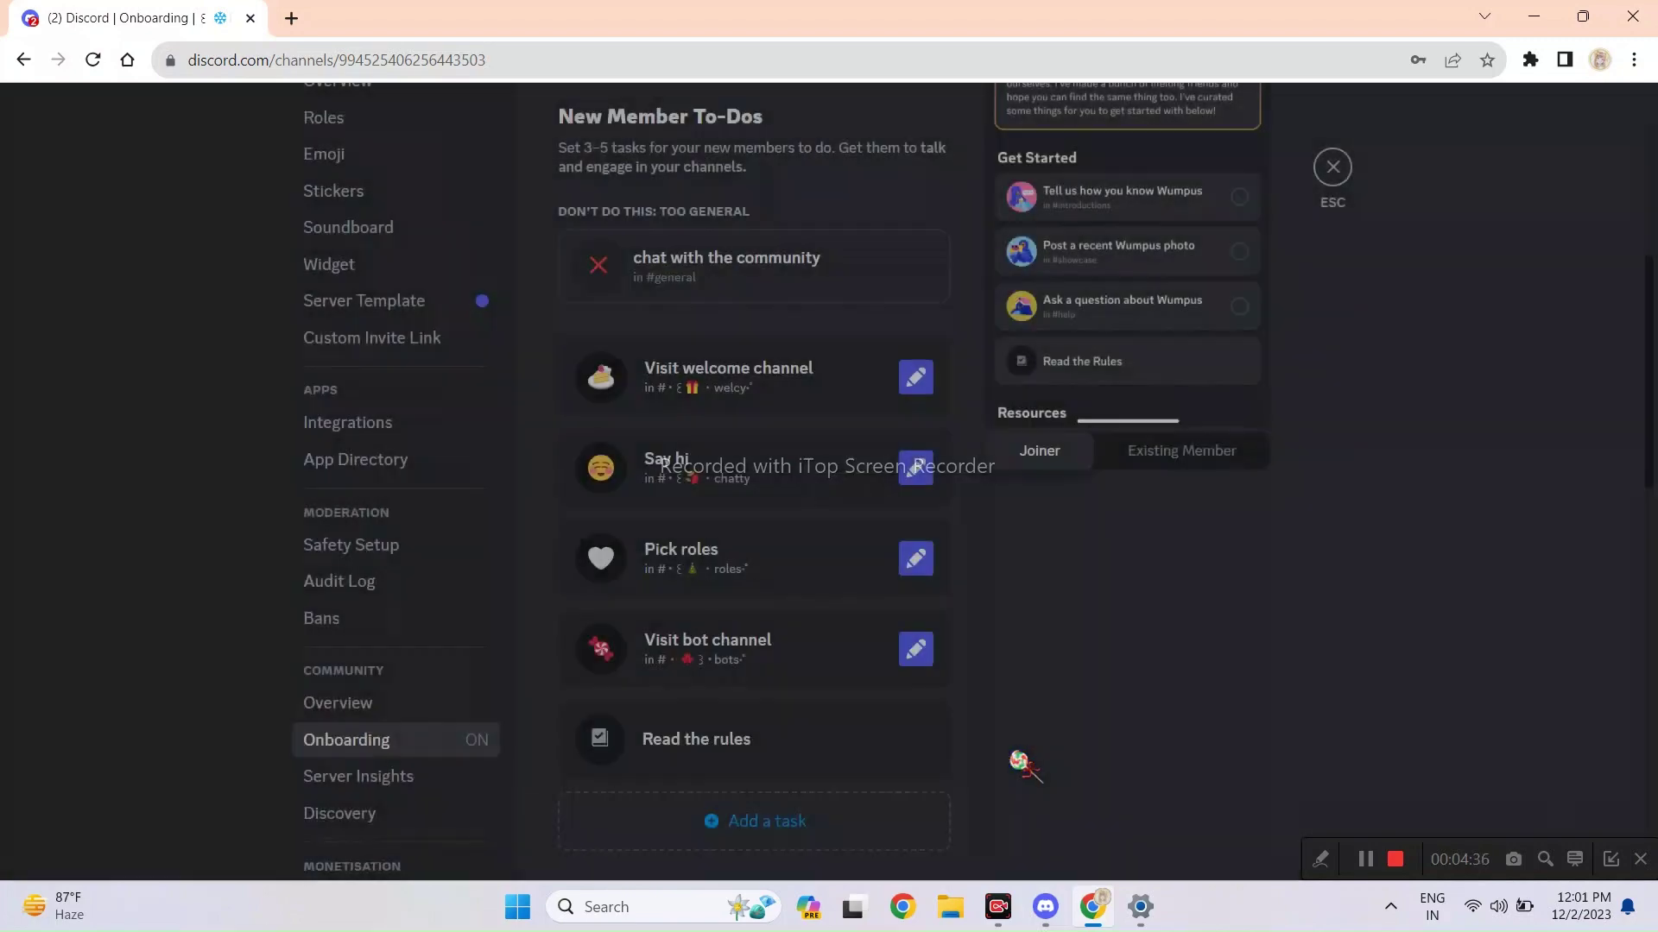
Set the "Say hi" task to complete when the member sends a message in the channel, and save it.
left_click(917, 471)
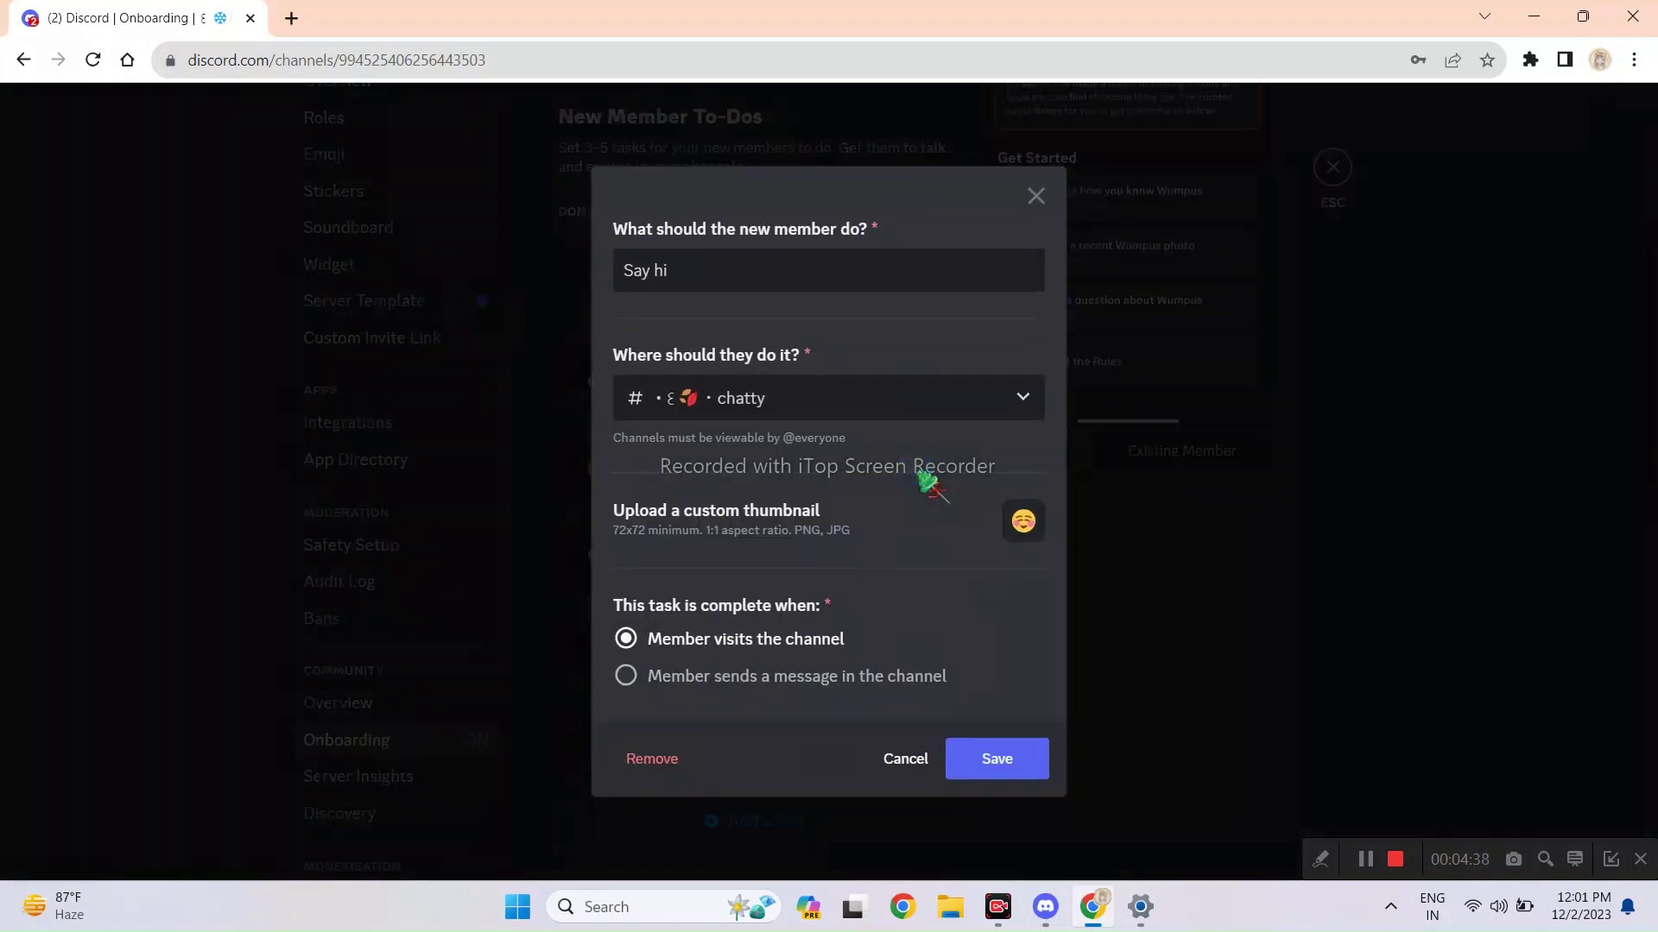
left_click(649, 679)
left_click(1028, 768)
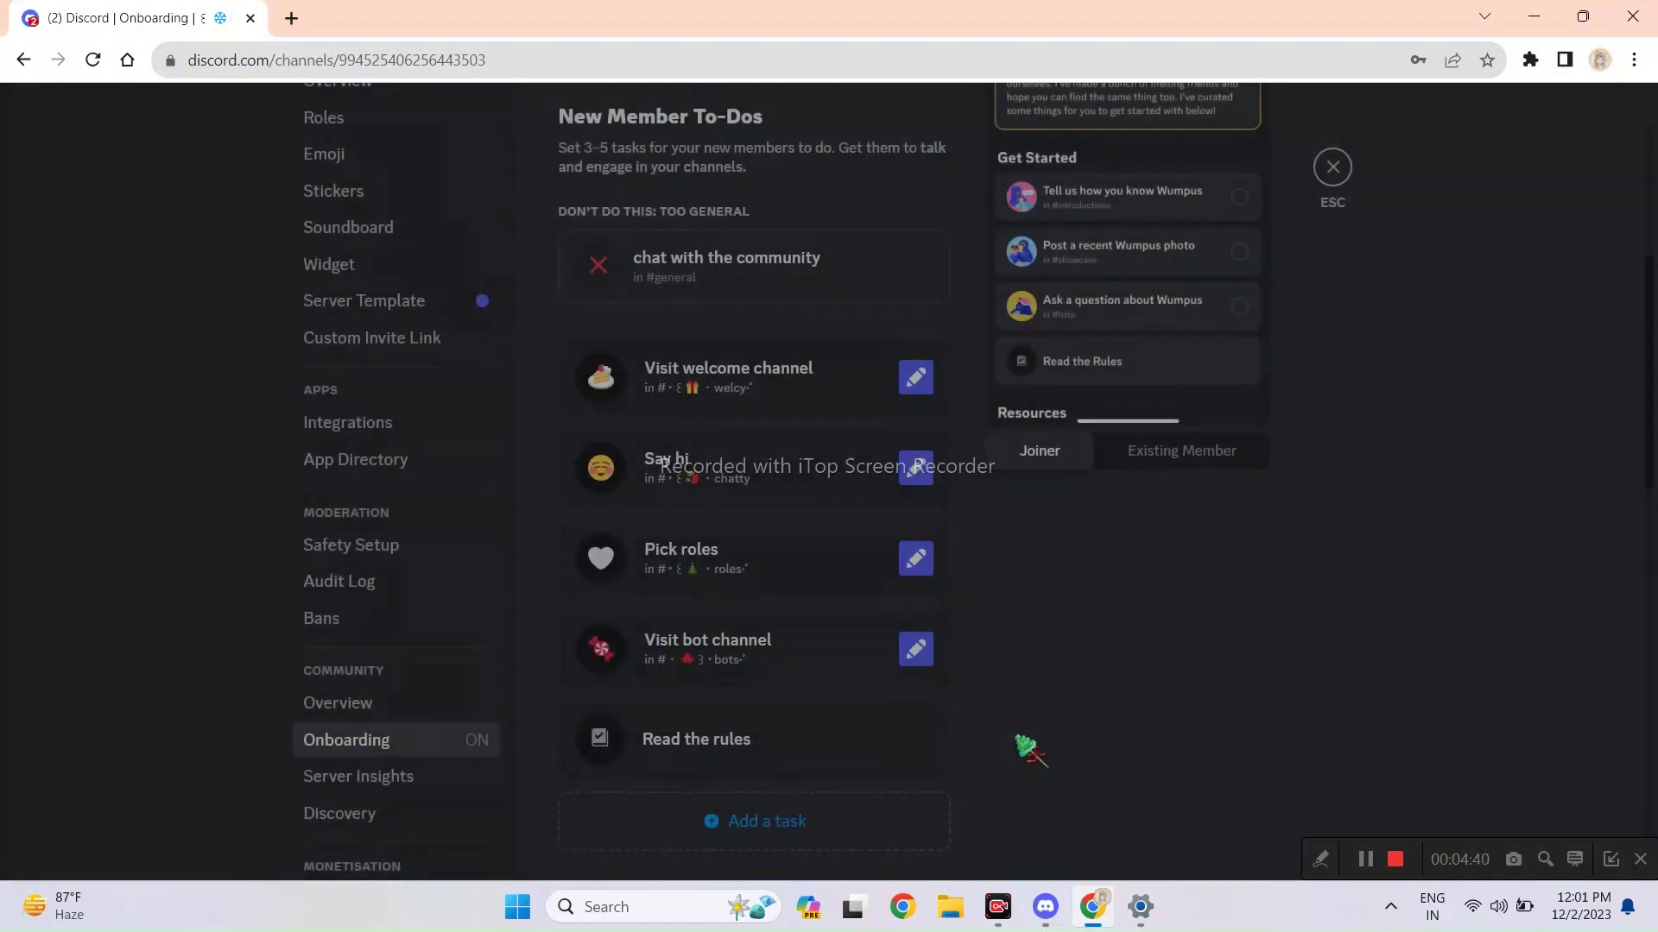
Save the "Pick roles" and "Visit bot channel" tasks with completion set to when the member visits the channel.
left_click(917, 556)
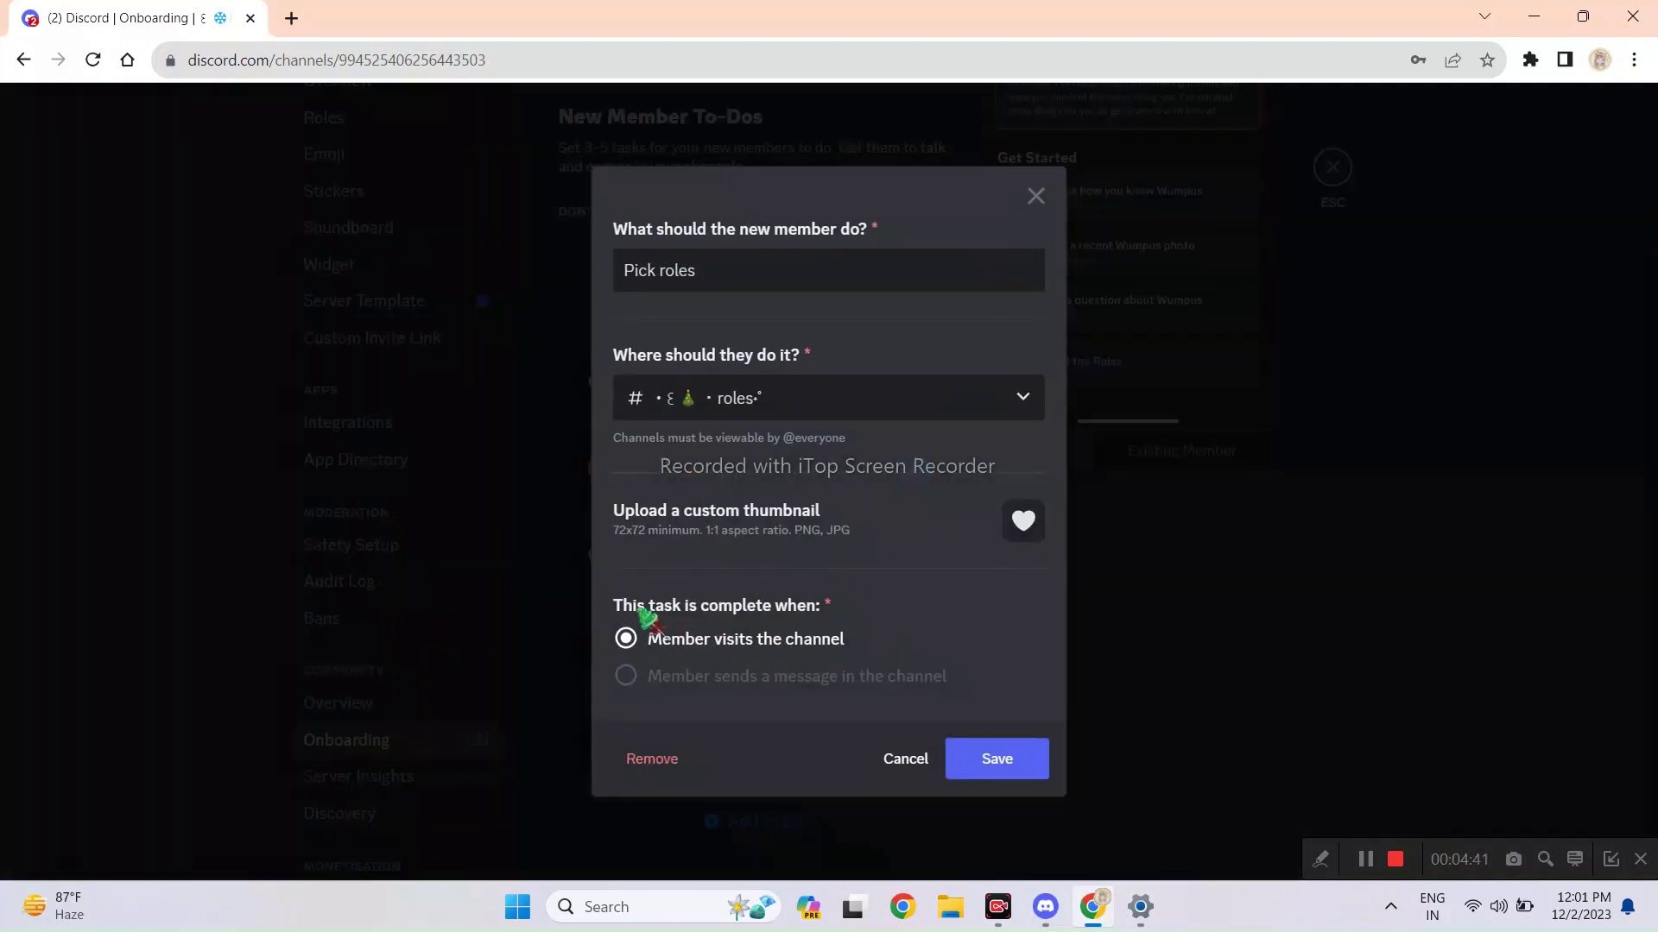
left_click(1023, 750)
left_click(915, 652)
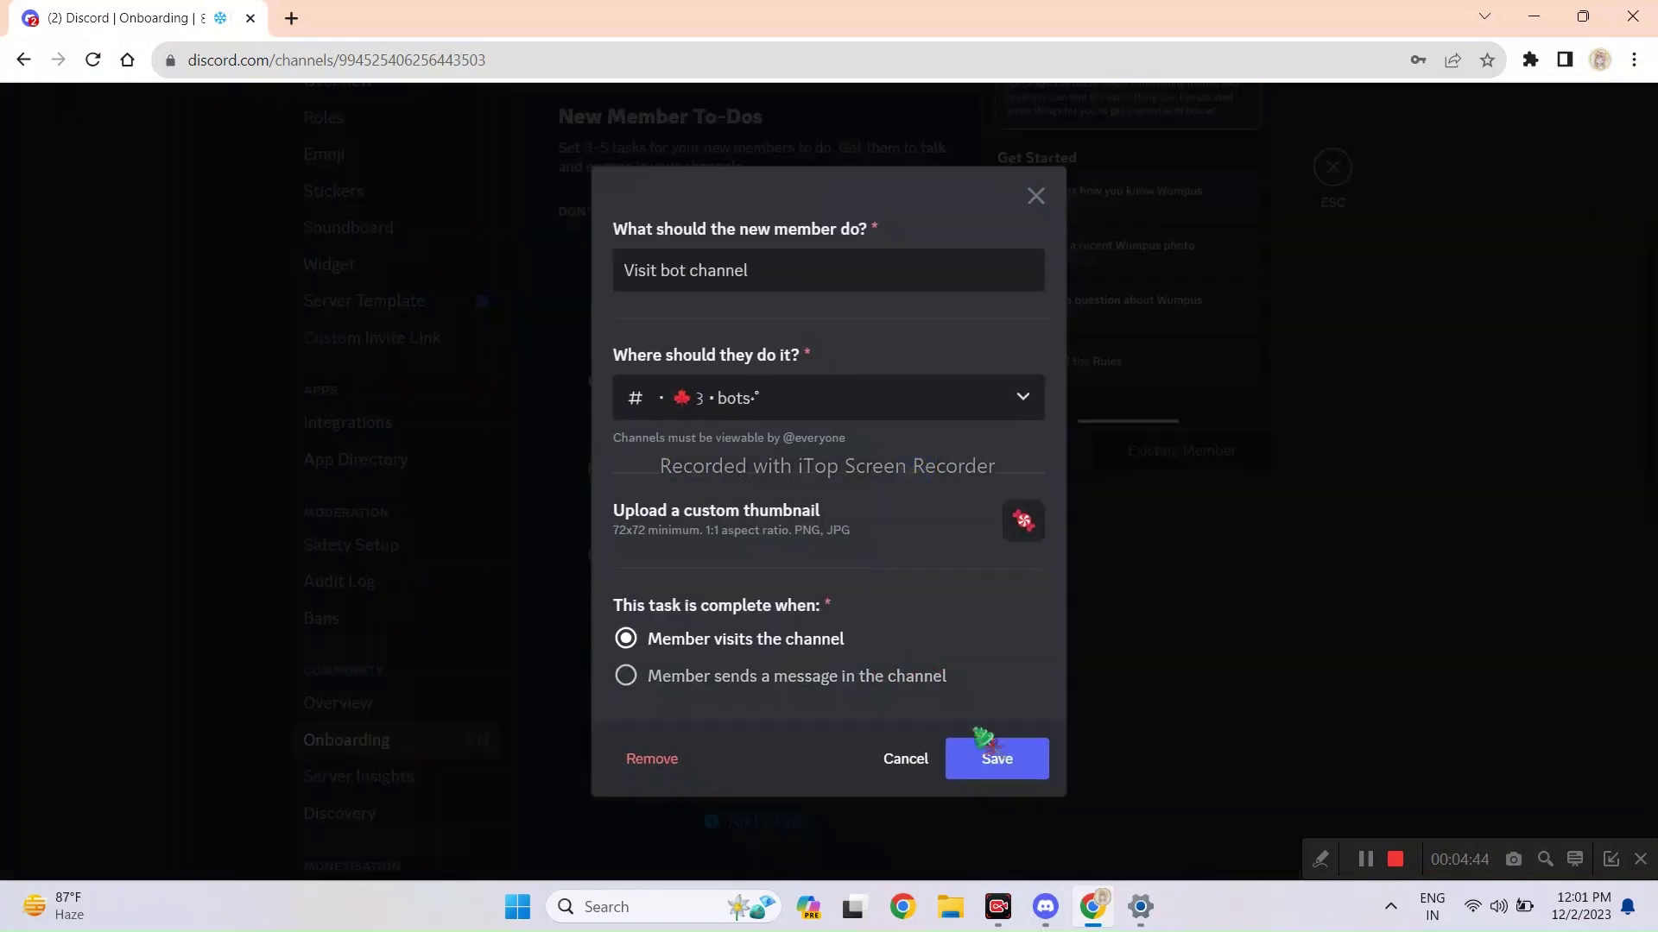
left_click(984, 751)
Examine the Server Guide's new member tasks, recommended Resource Pages, Server Guide Banner and Welcome Sign sections.
scroll(1045, 725, "down", 4)
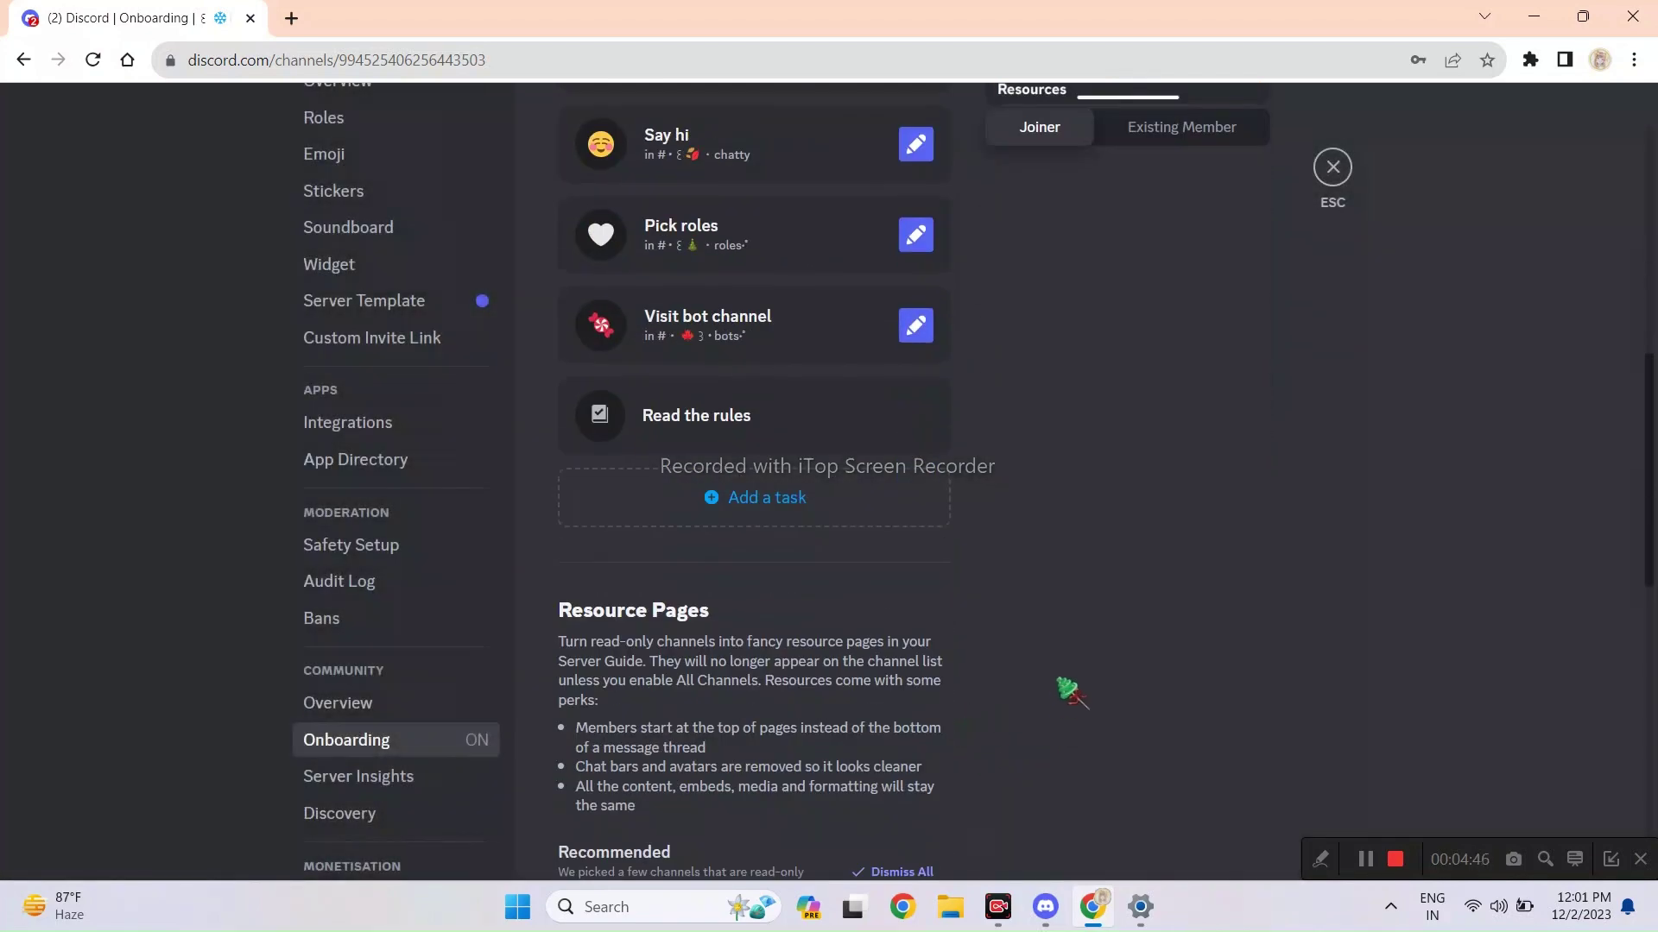
scroll(1070, 691, "down", 4)
scroll(1070, 691, "down", 3)
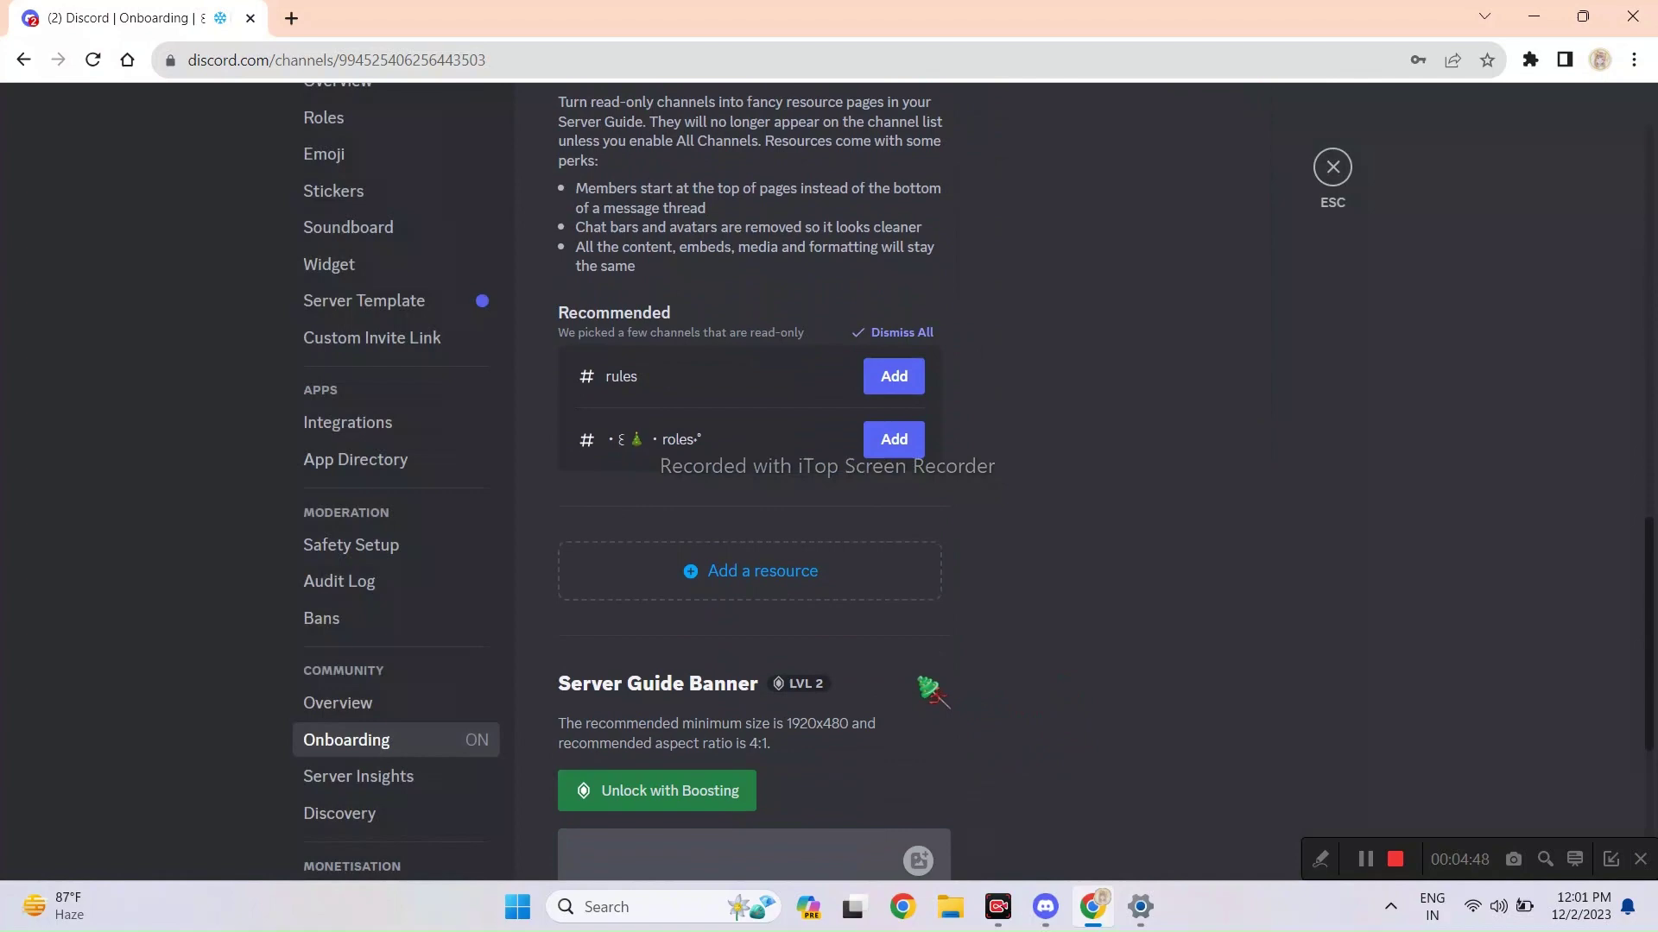
scroll(928, 688, "down", 1)
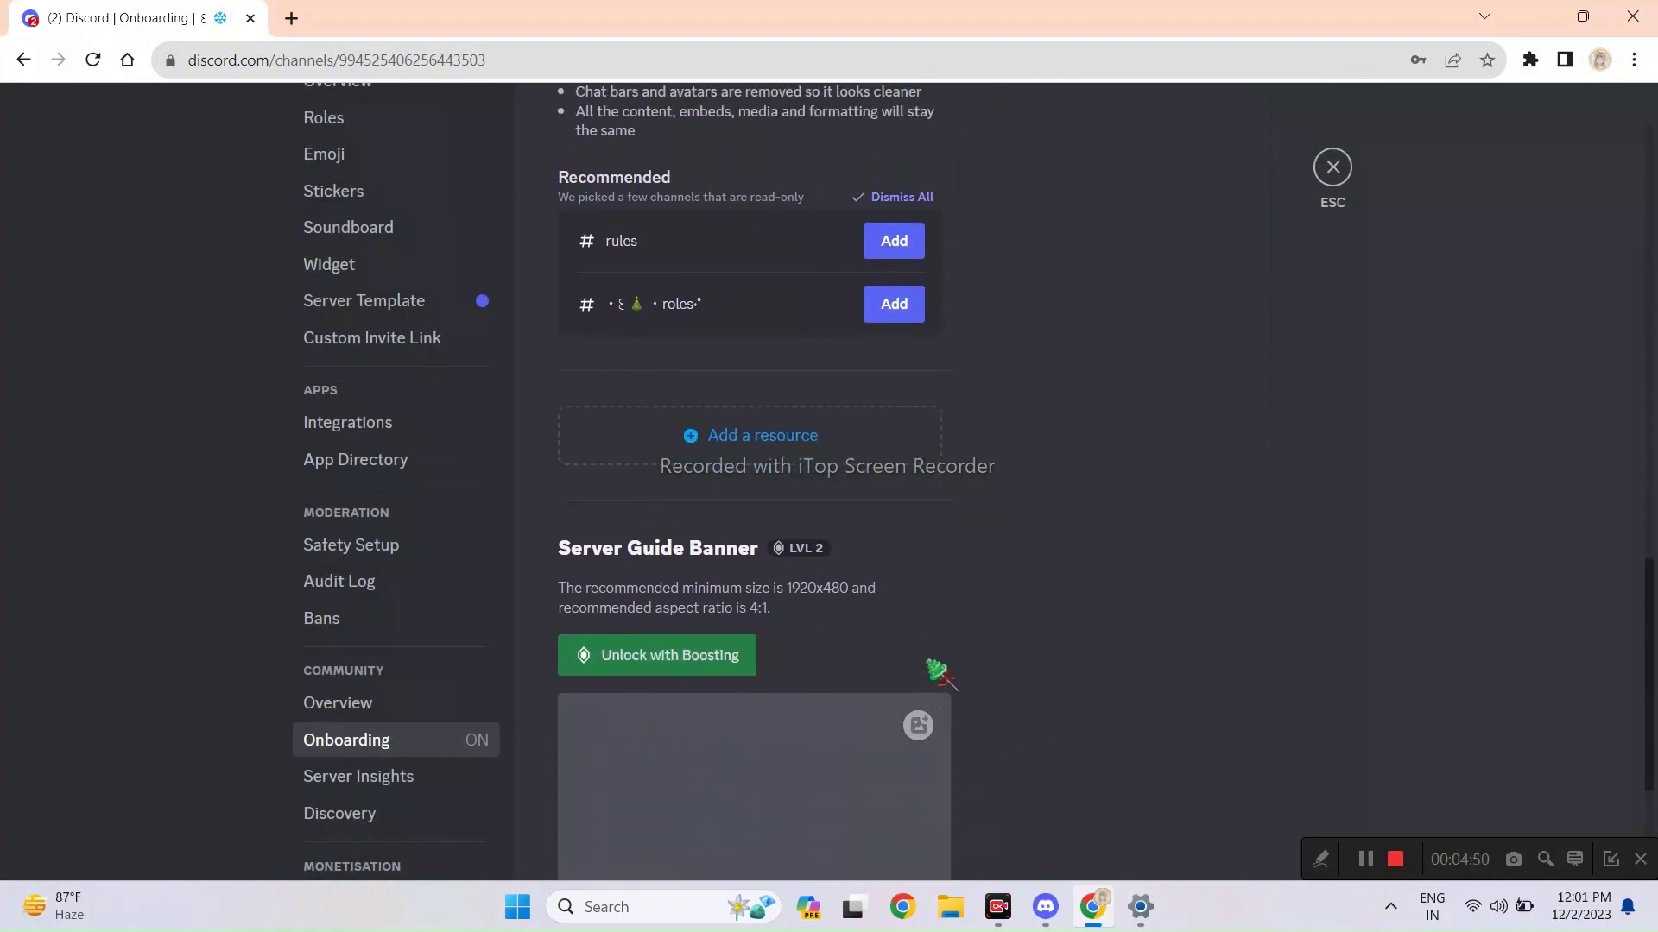
scroll(936, 678, "up", 10)
scroll(941, 674, "down", 8)
scroll(947, 673, "down", 4)
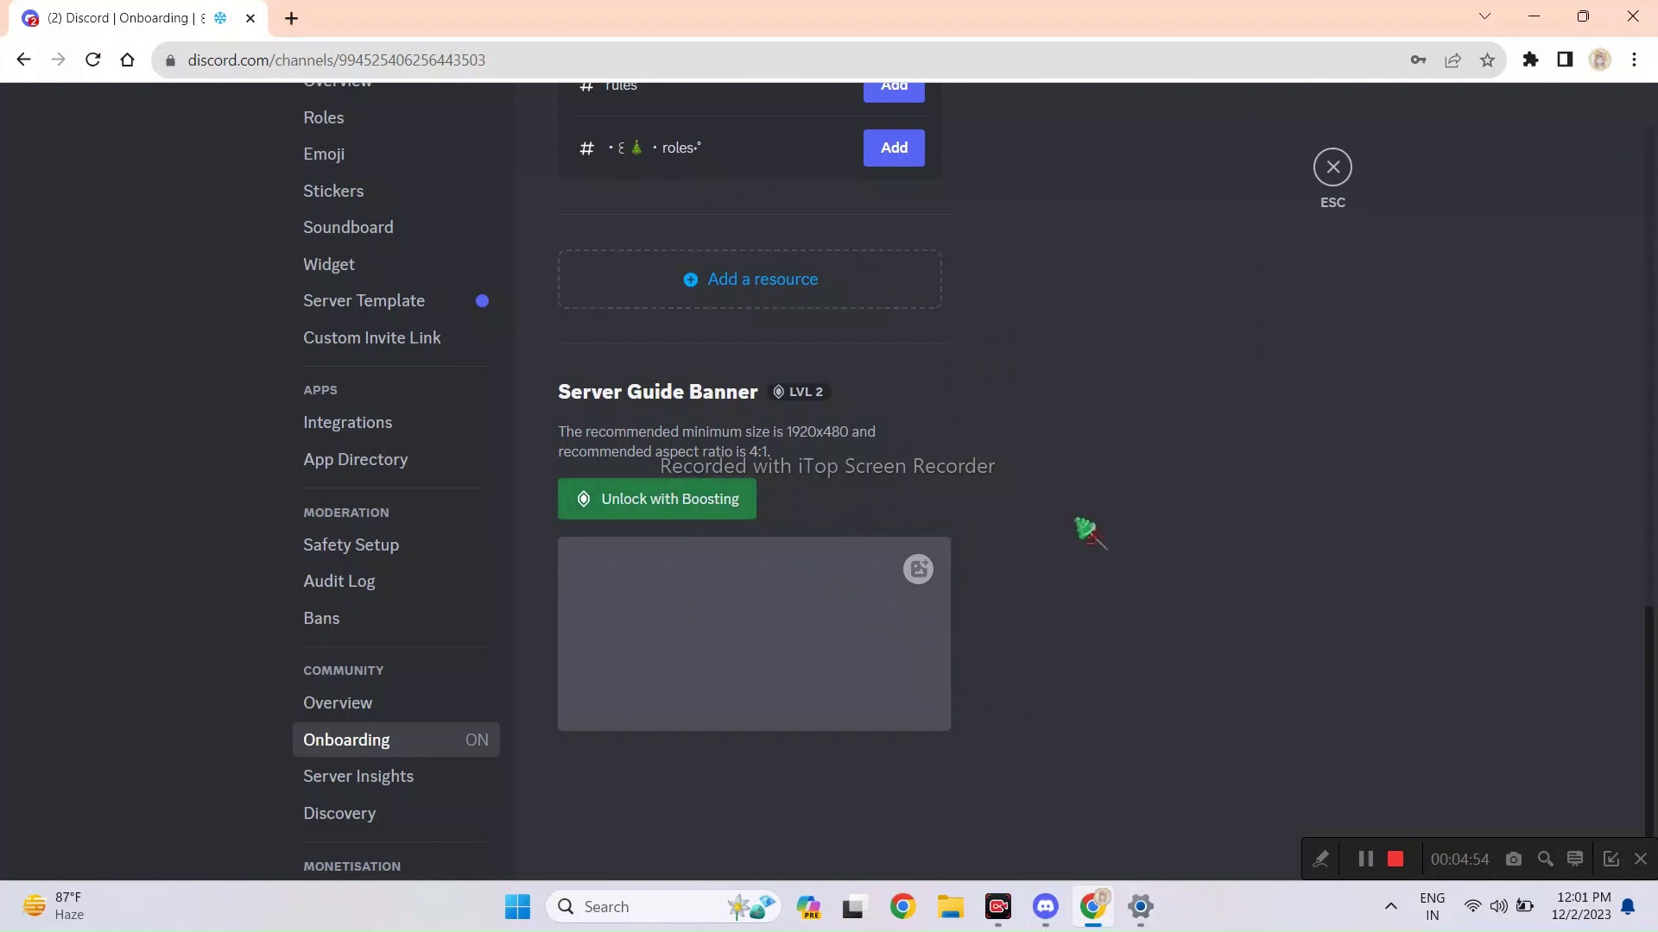
scroll(1085, 529, "up", 15)
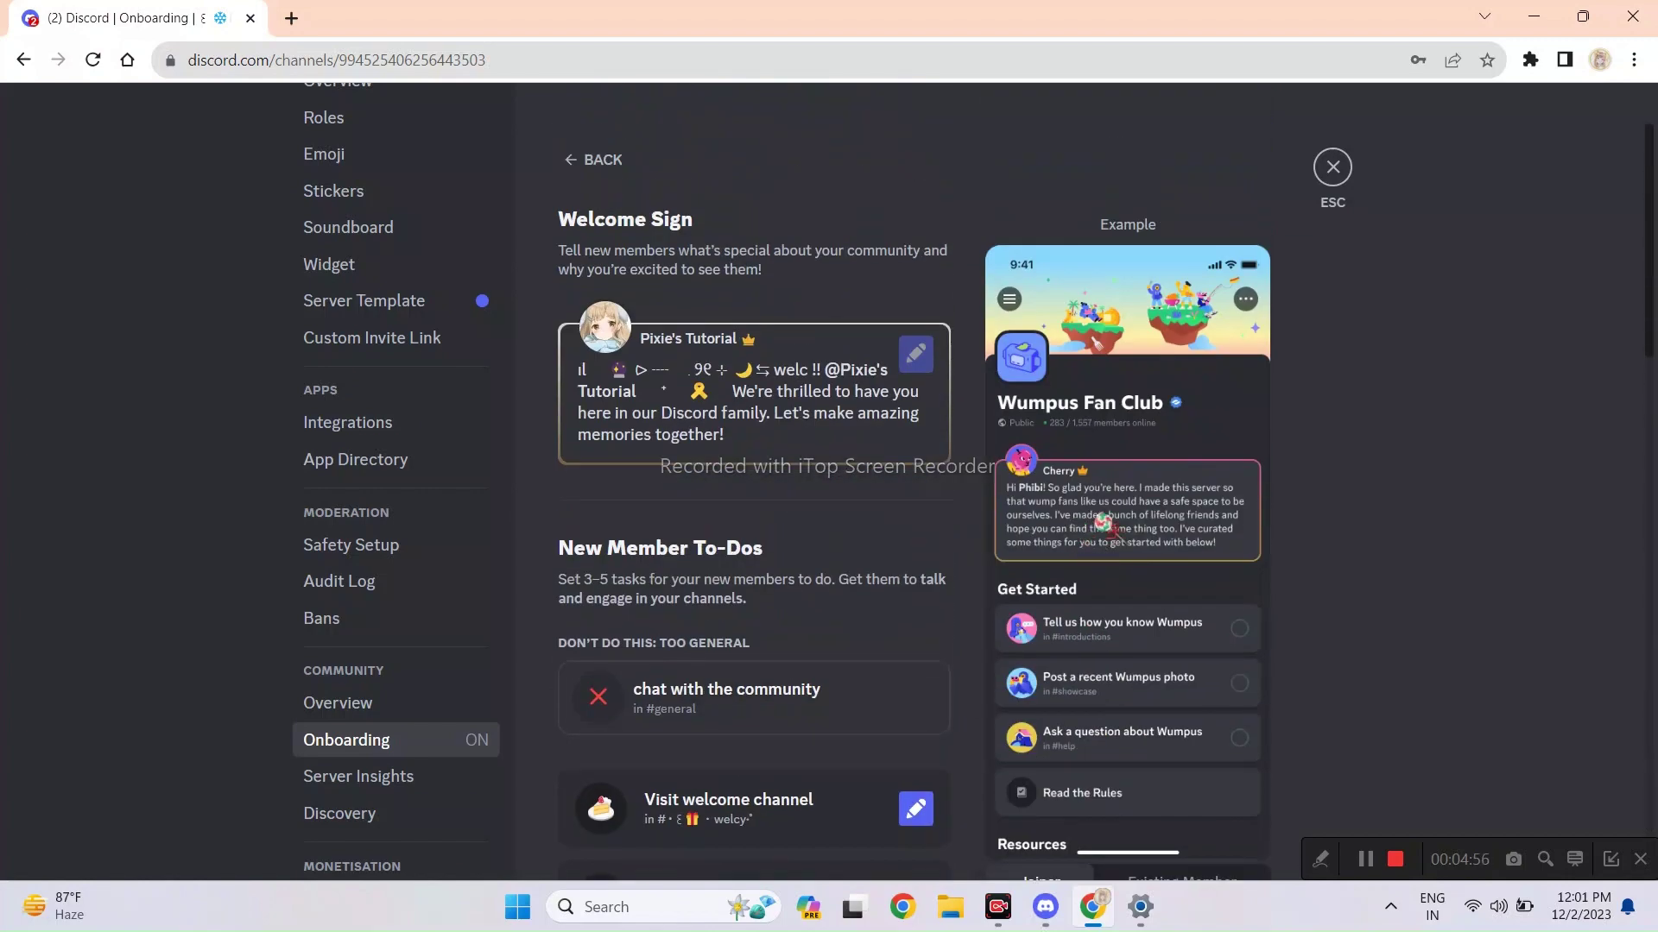
Close the server settings and kick the Do Not Disturb test account listed under the Verify role.
left_click(1327, 183)
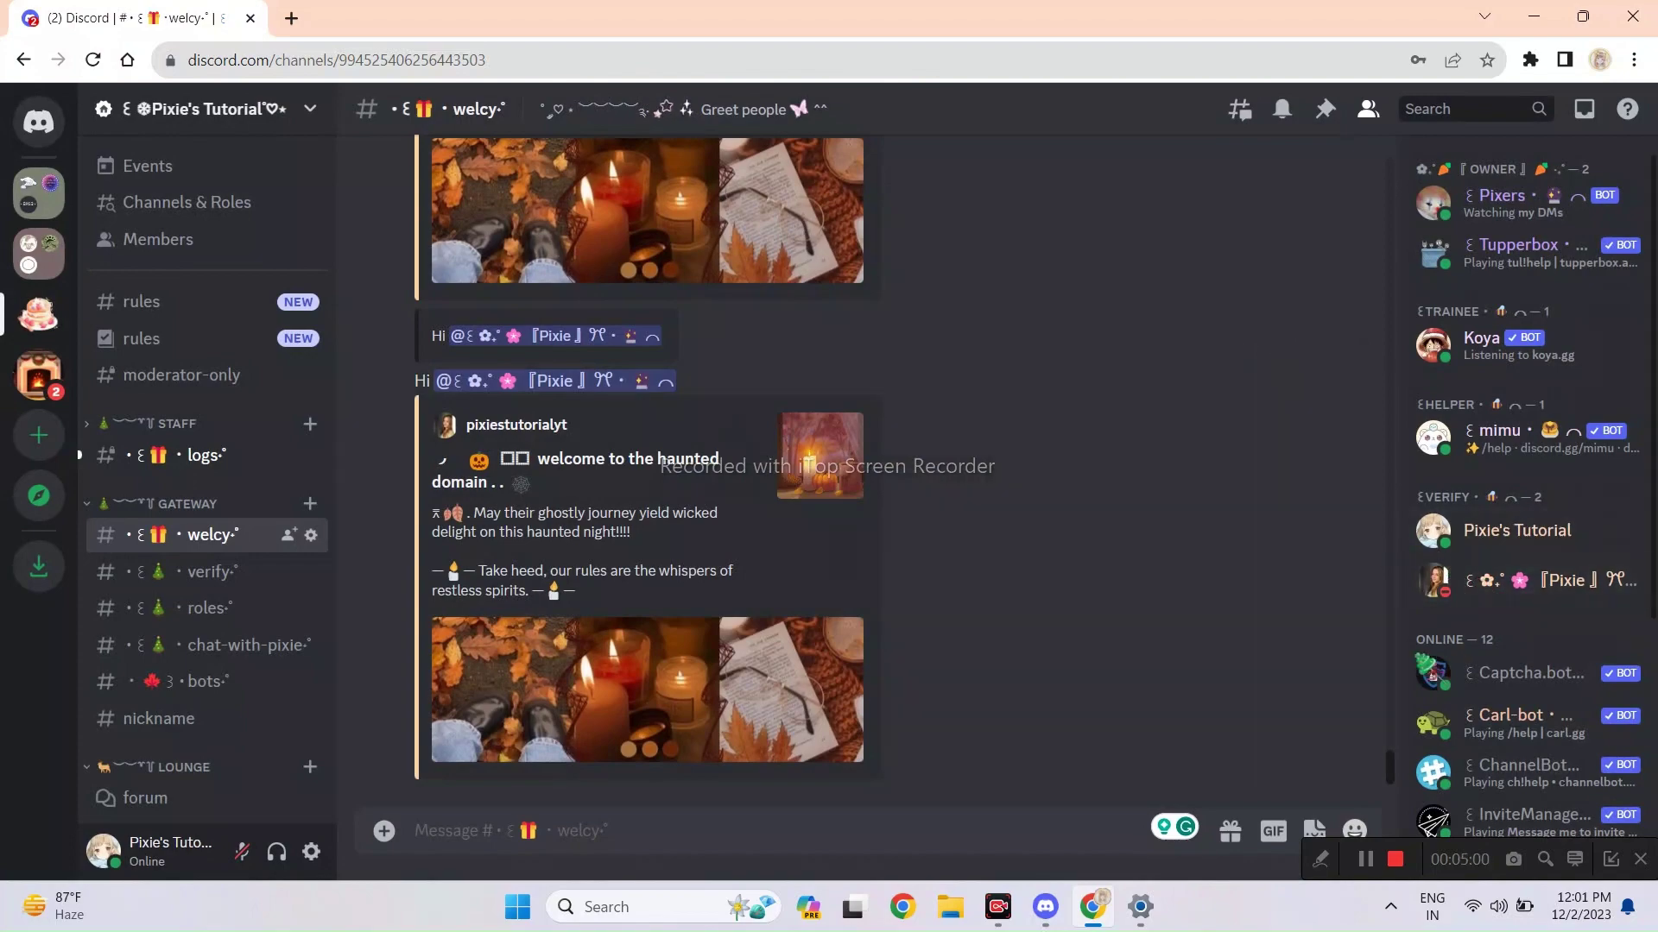
right_click(1478, 580)
left_click(1334, 760)
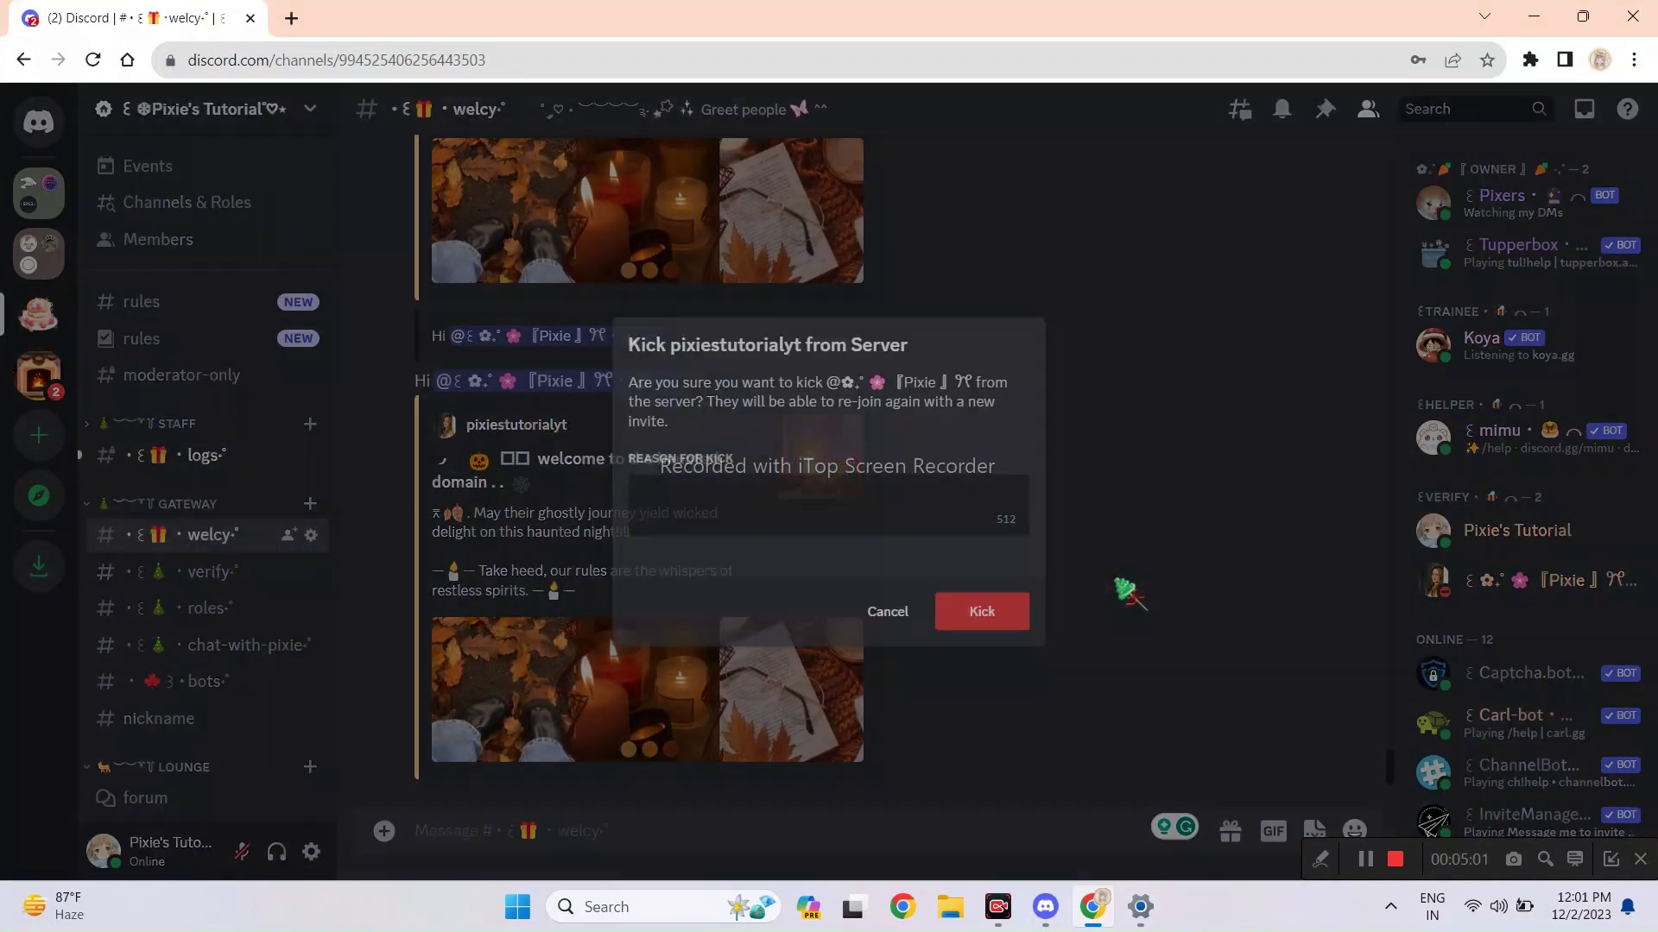
left_click(986, 623)
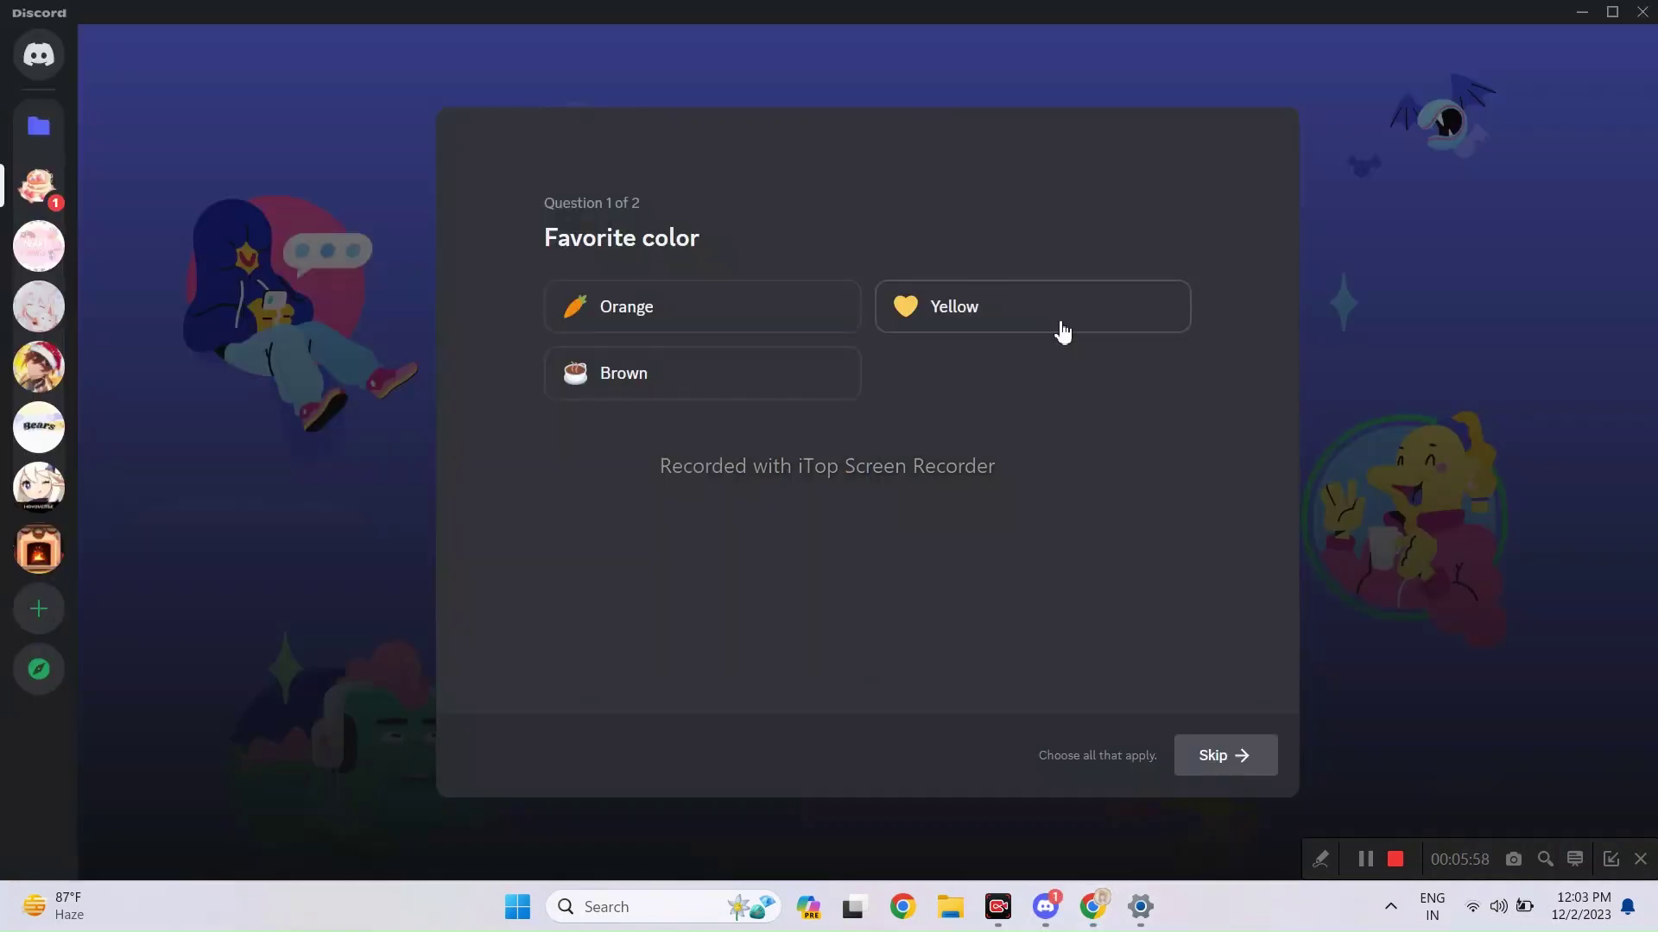
Complete the onboarding as the test account, choosing Yellow for Favorite color and "Please verify" for Verify.
left_click(1062, 333)
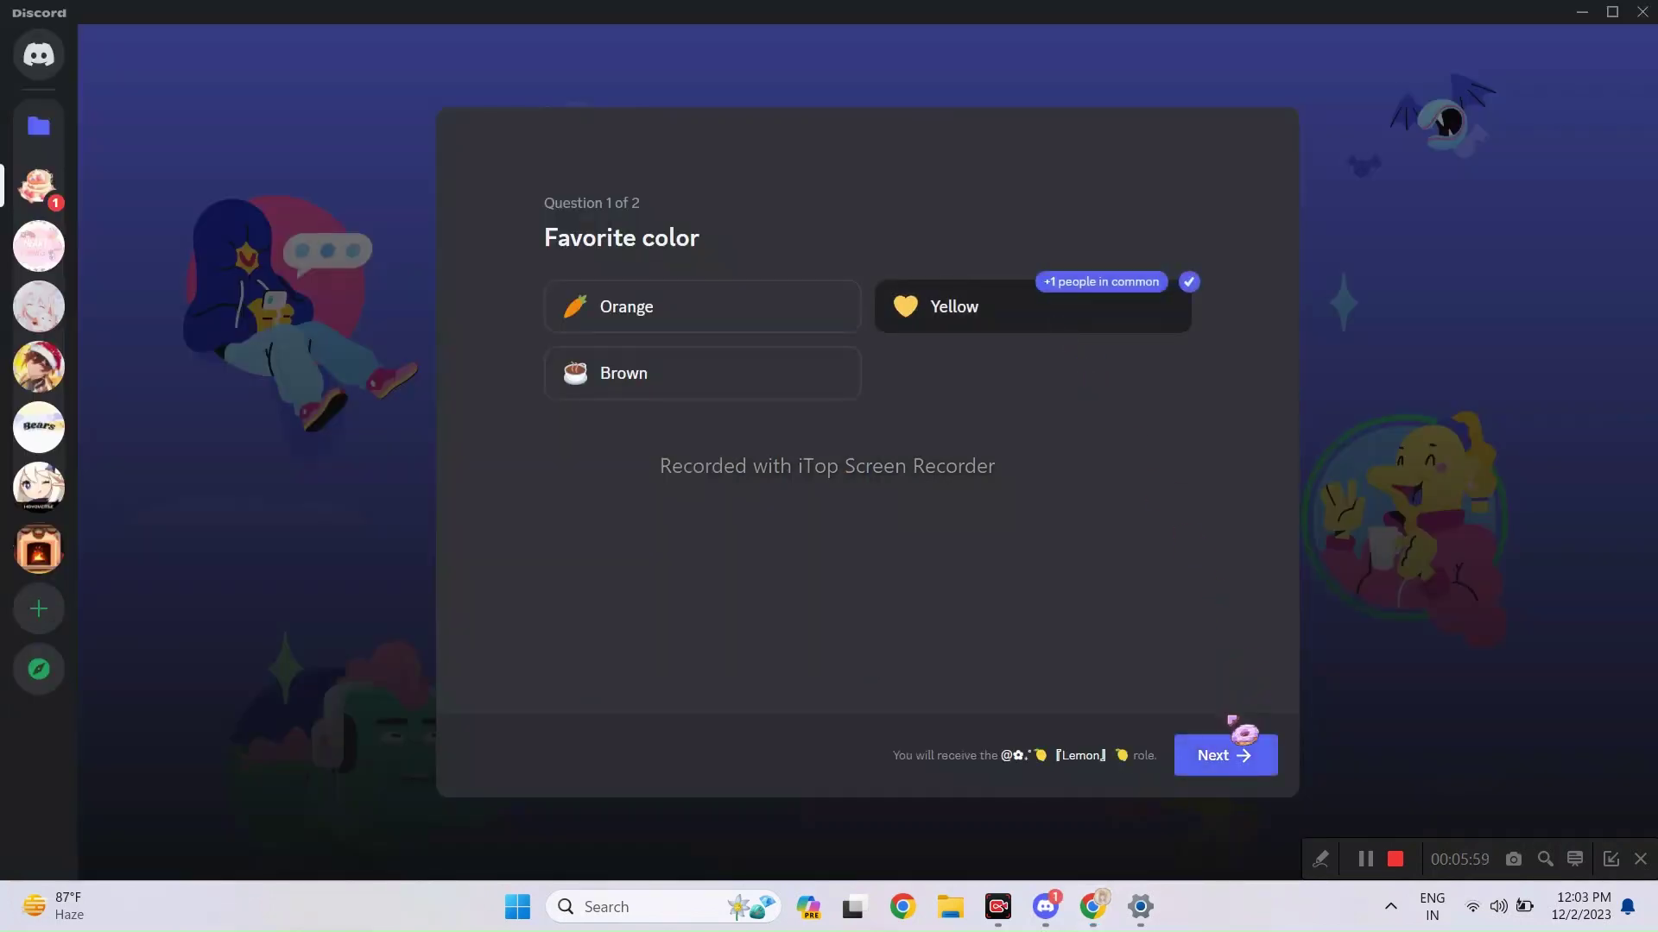
left_click(1229, 766)
left_click(722, 322)
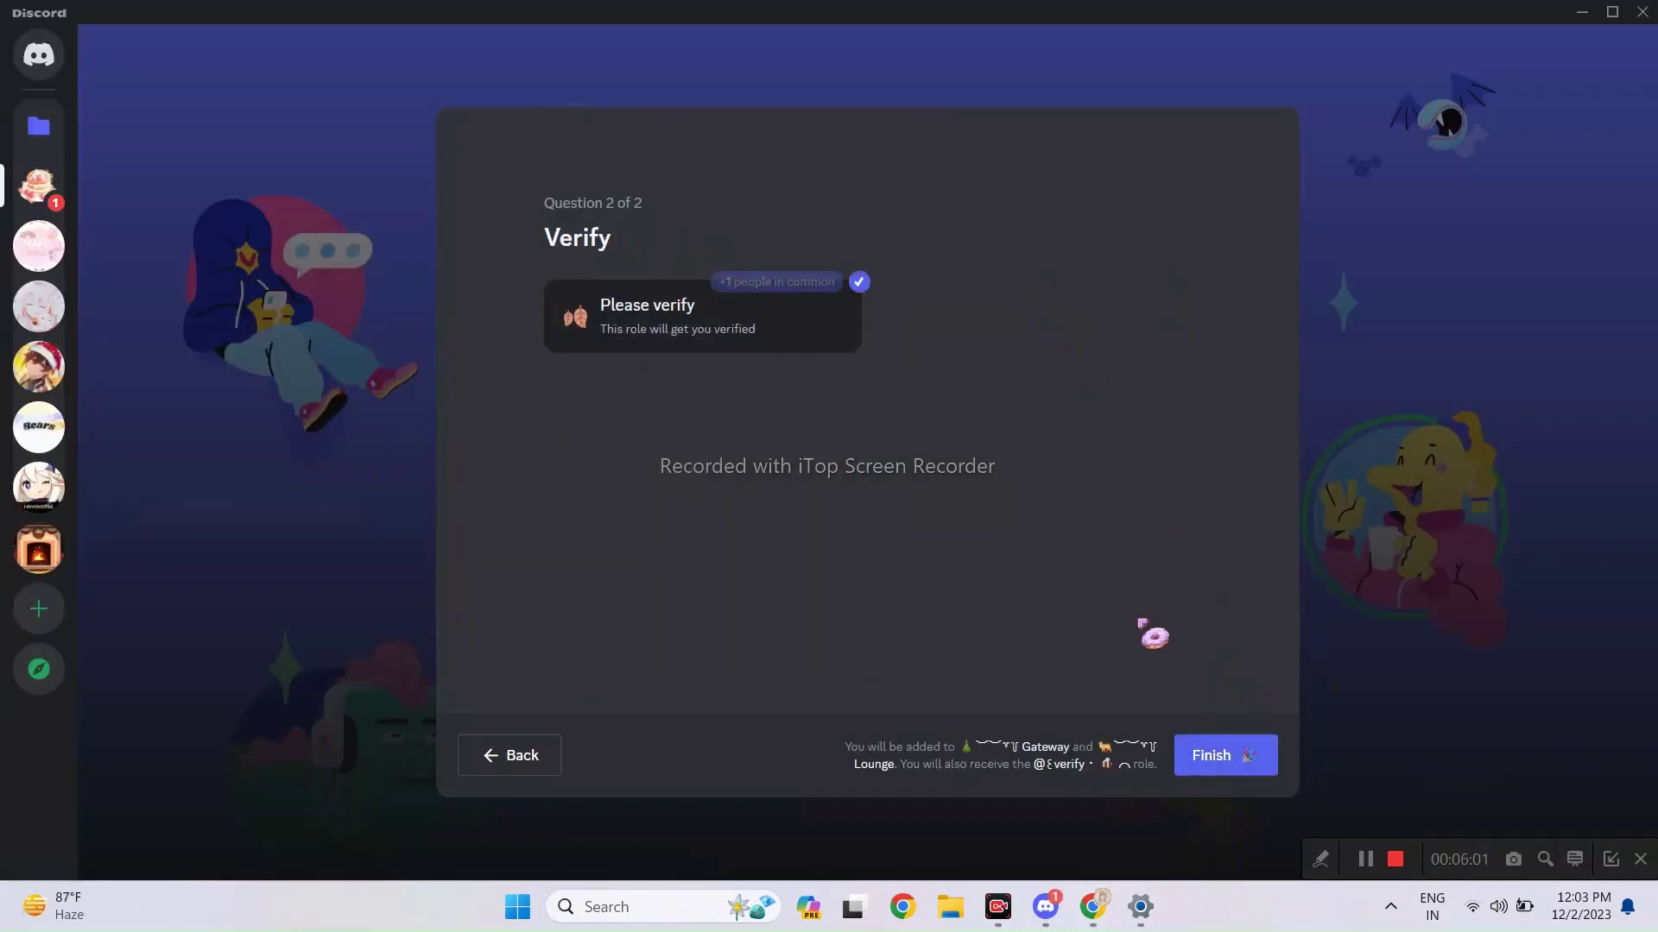
left_click(1207, 766)
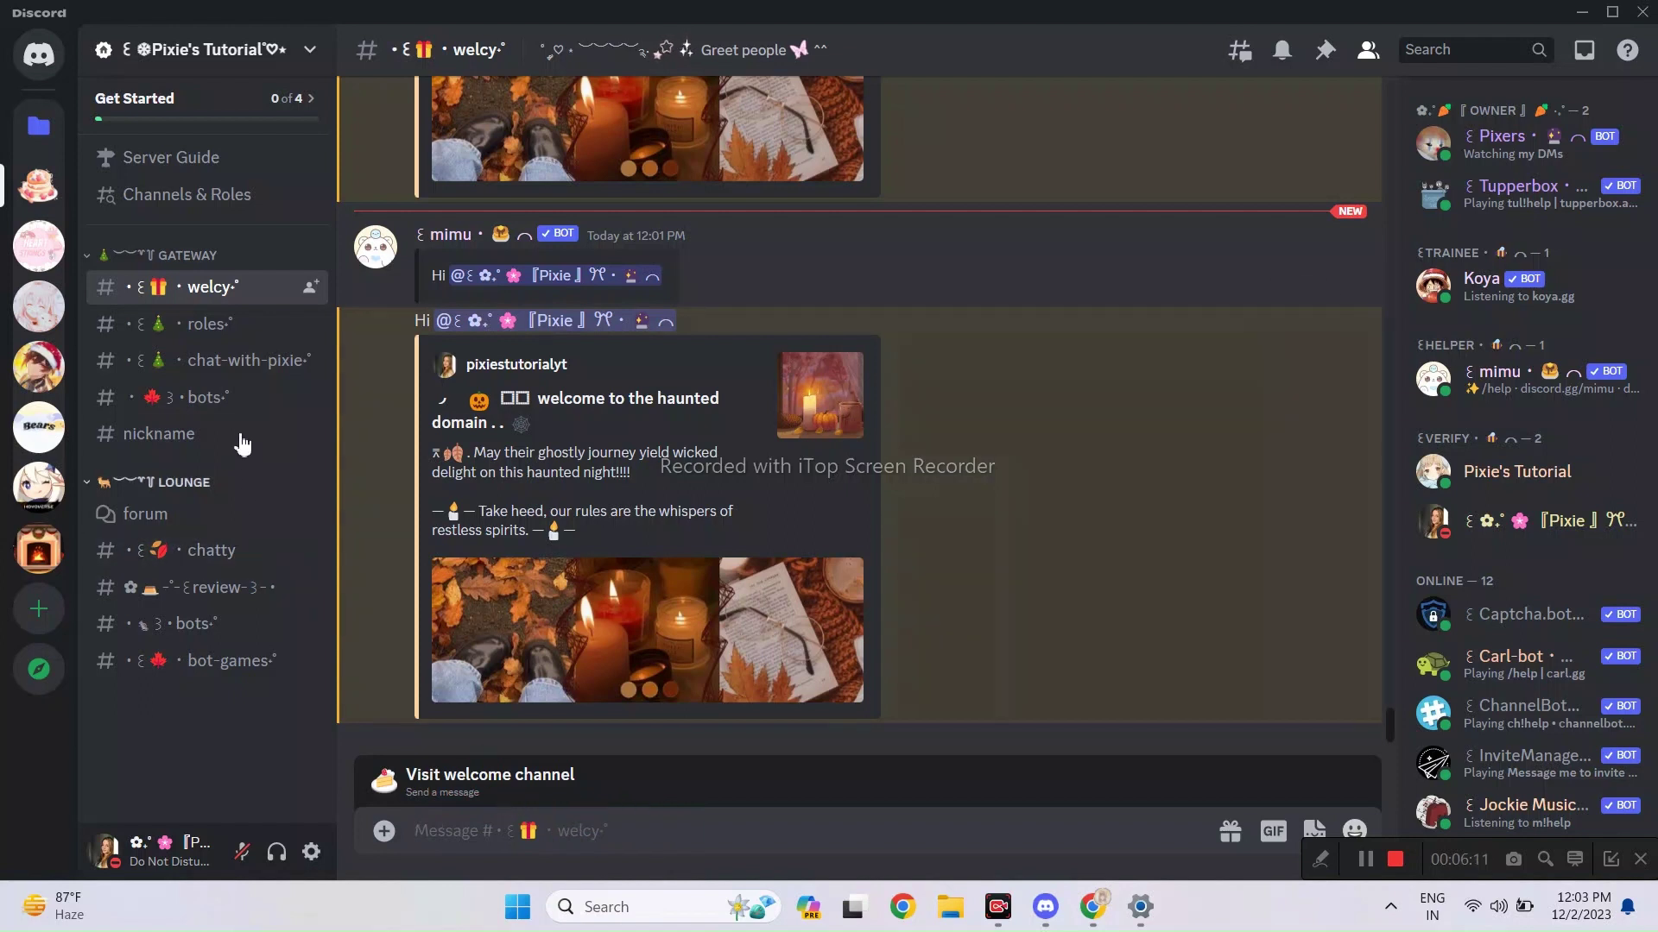
Post a short hi greeting in the Lounge's chatty channel to complete the "Say hi" task.
left_click(211, 550)
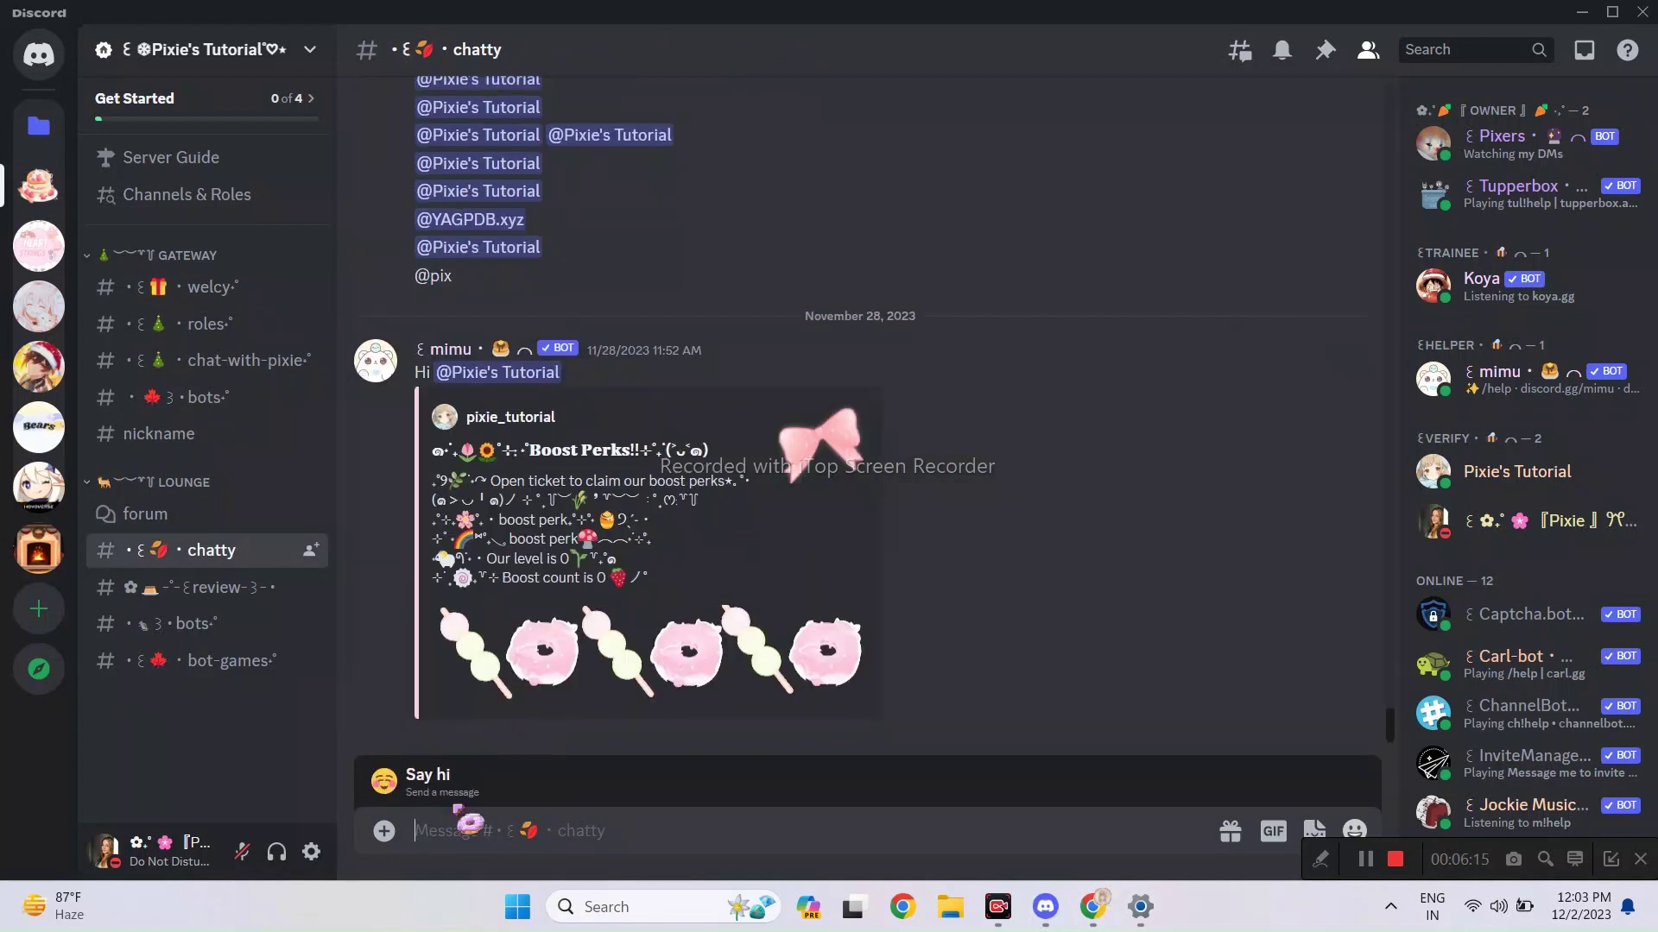
type("Say")
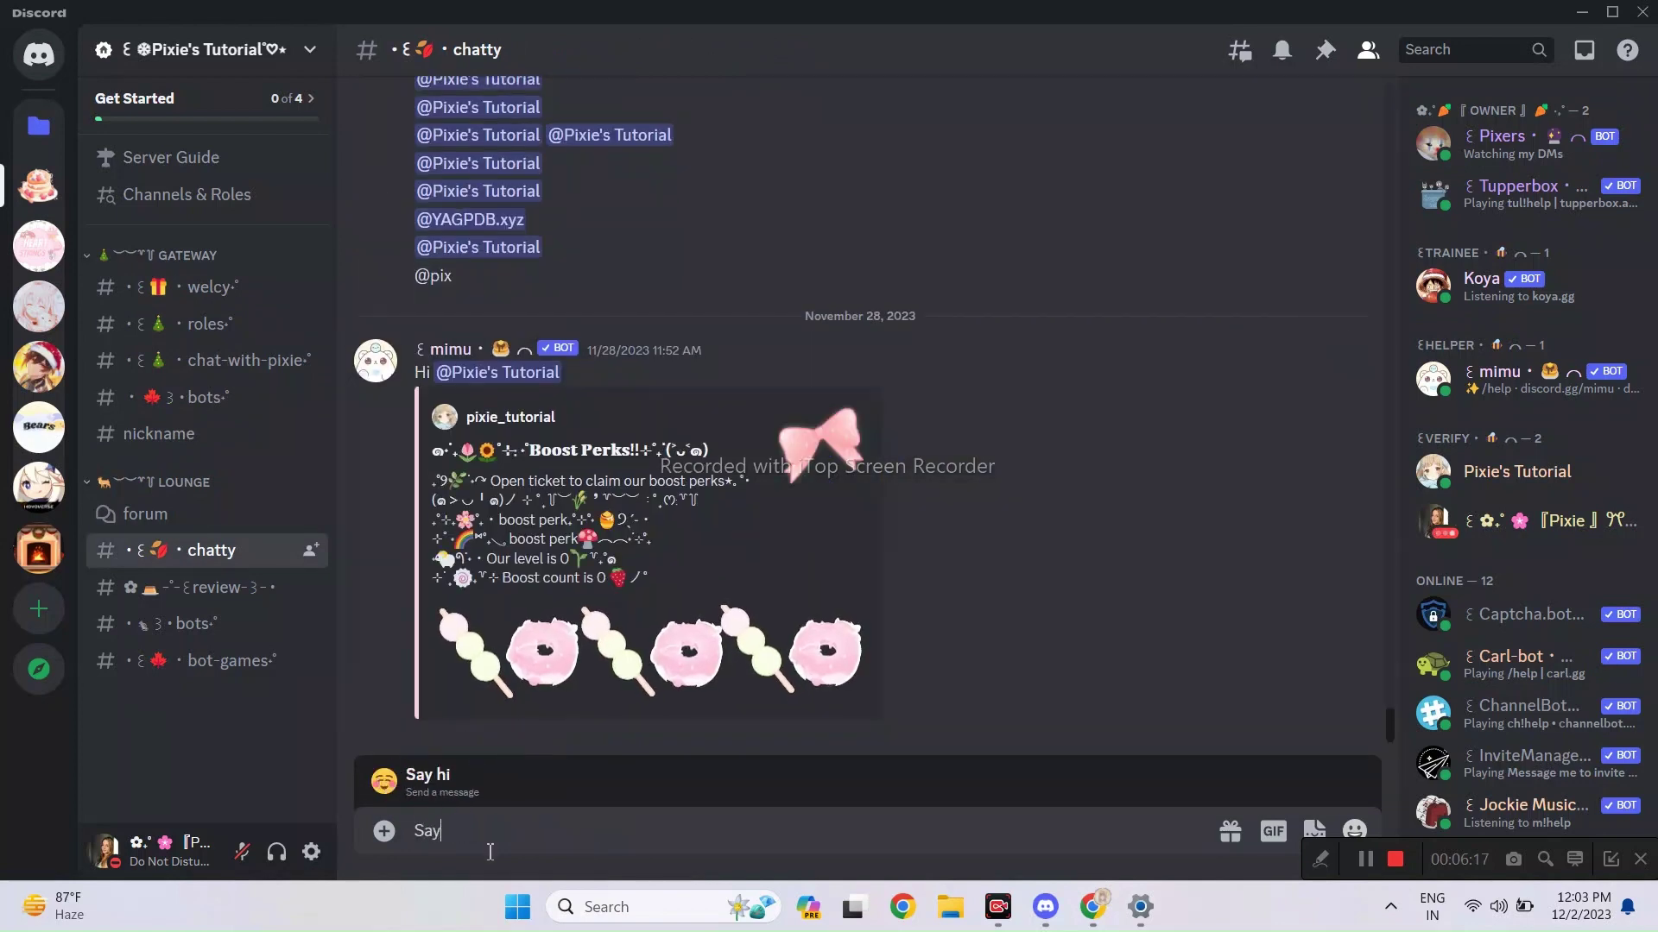
key("BackSpace")
key("BackSpace")
key("BackSpace")
type("hi")
key("Return")
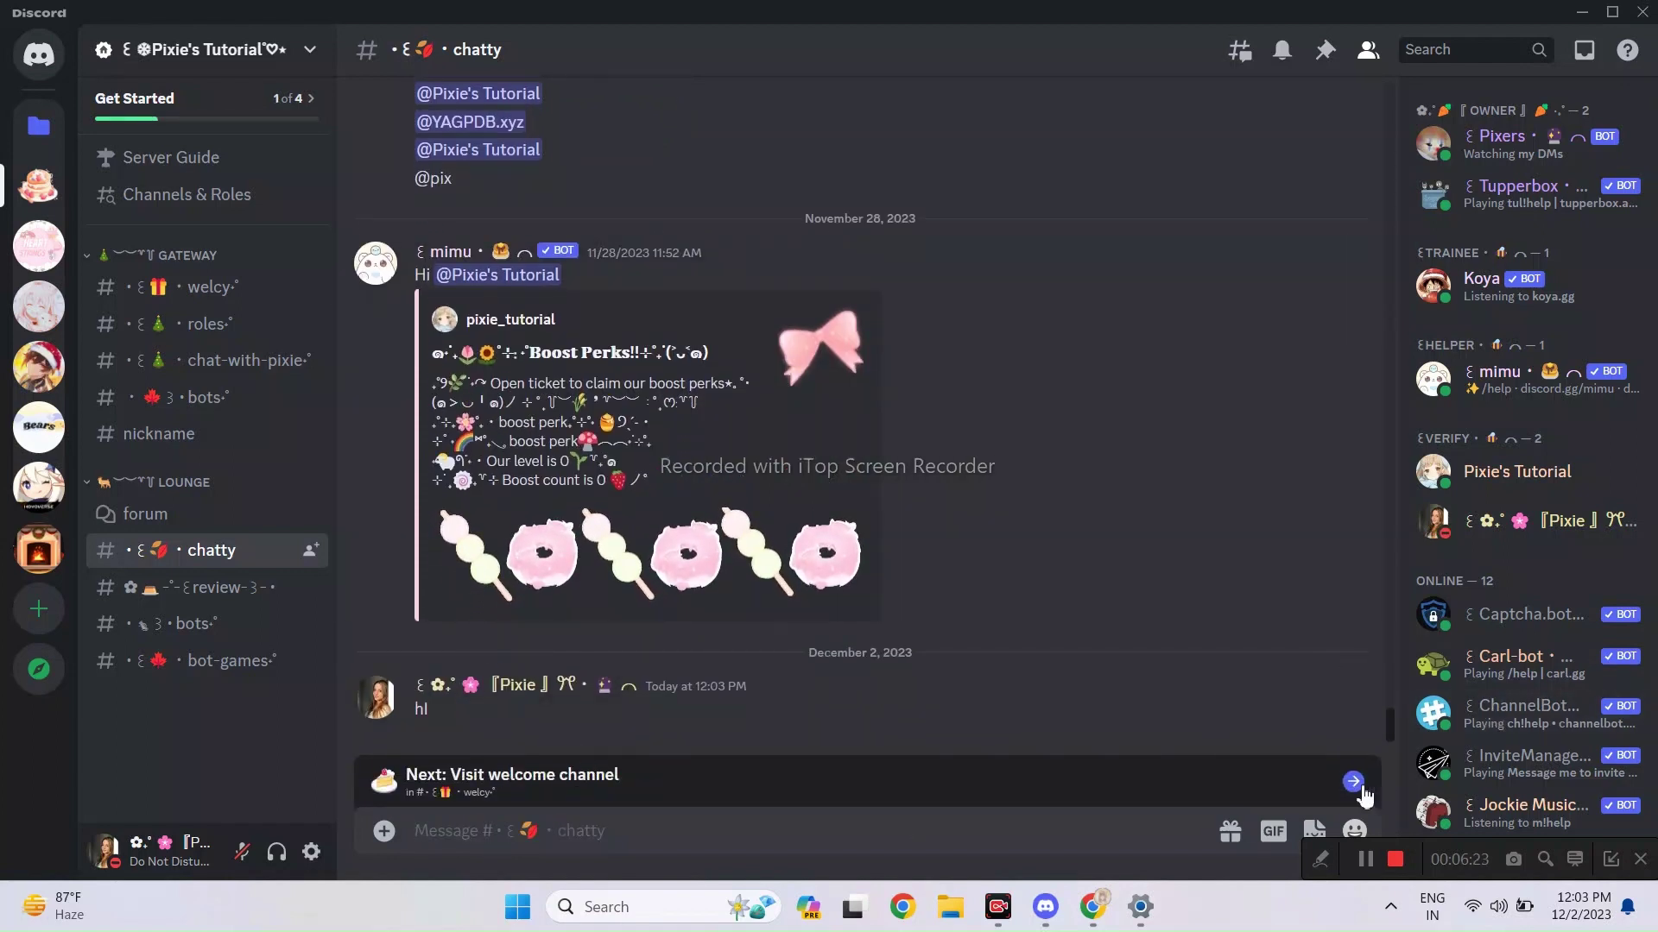
Continue to the "Visit welcome channel" task and review the Get Started list in the Server Guide.
left_click(1353, 783)
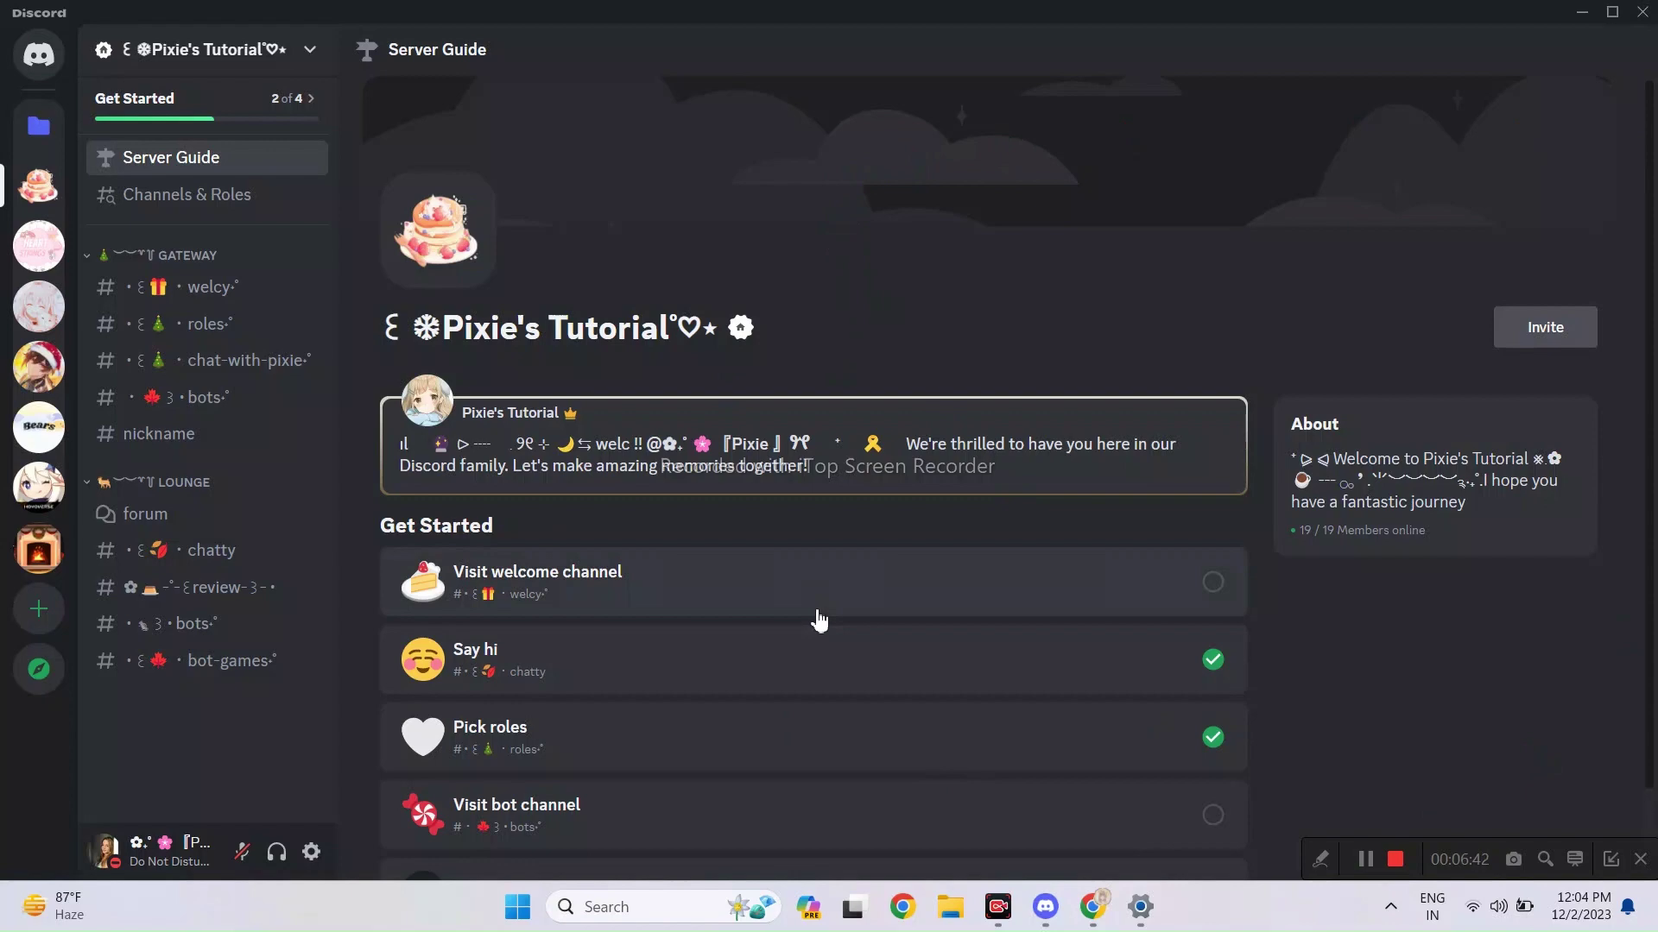
scroll(820, 621, "down", 2)
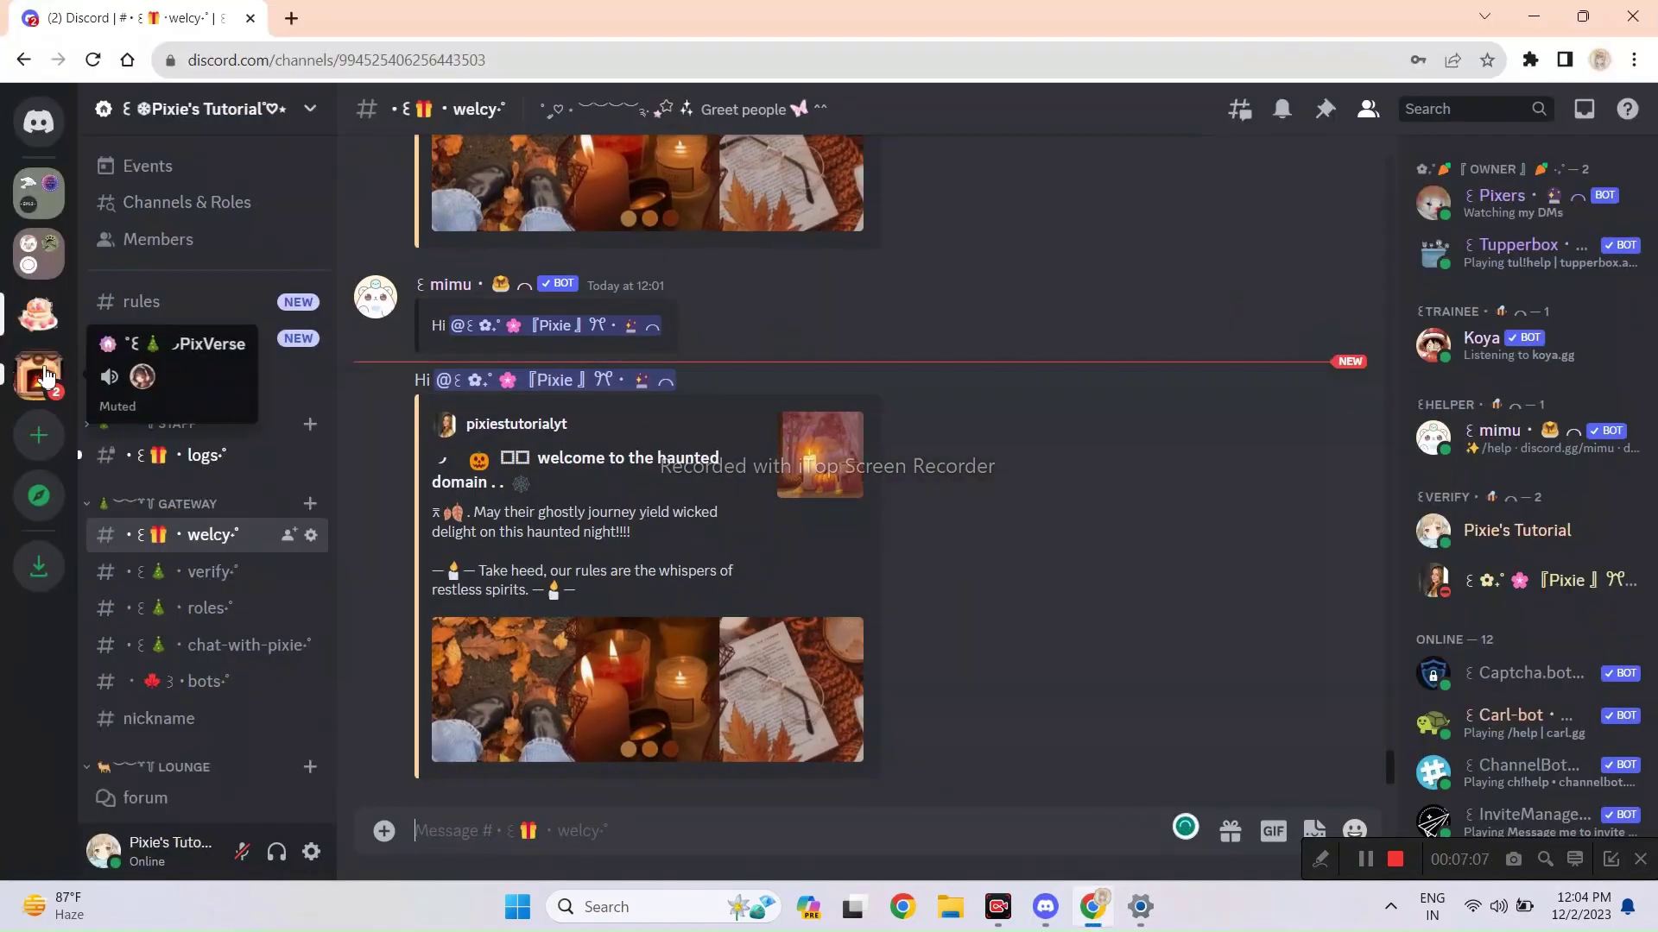
Copy the invite link of the PixVerse server and close the invite dialog.
right_click(41, 373)
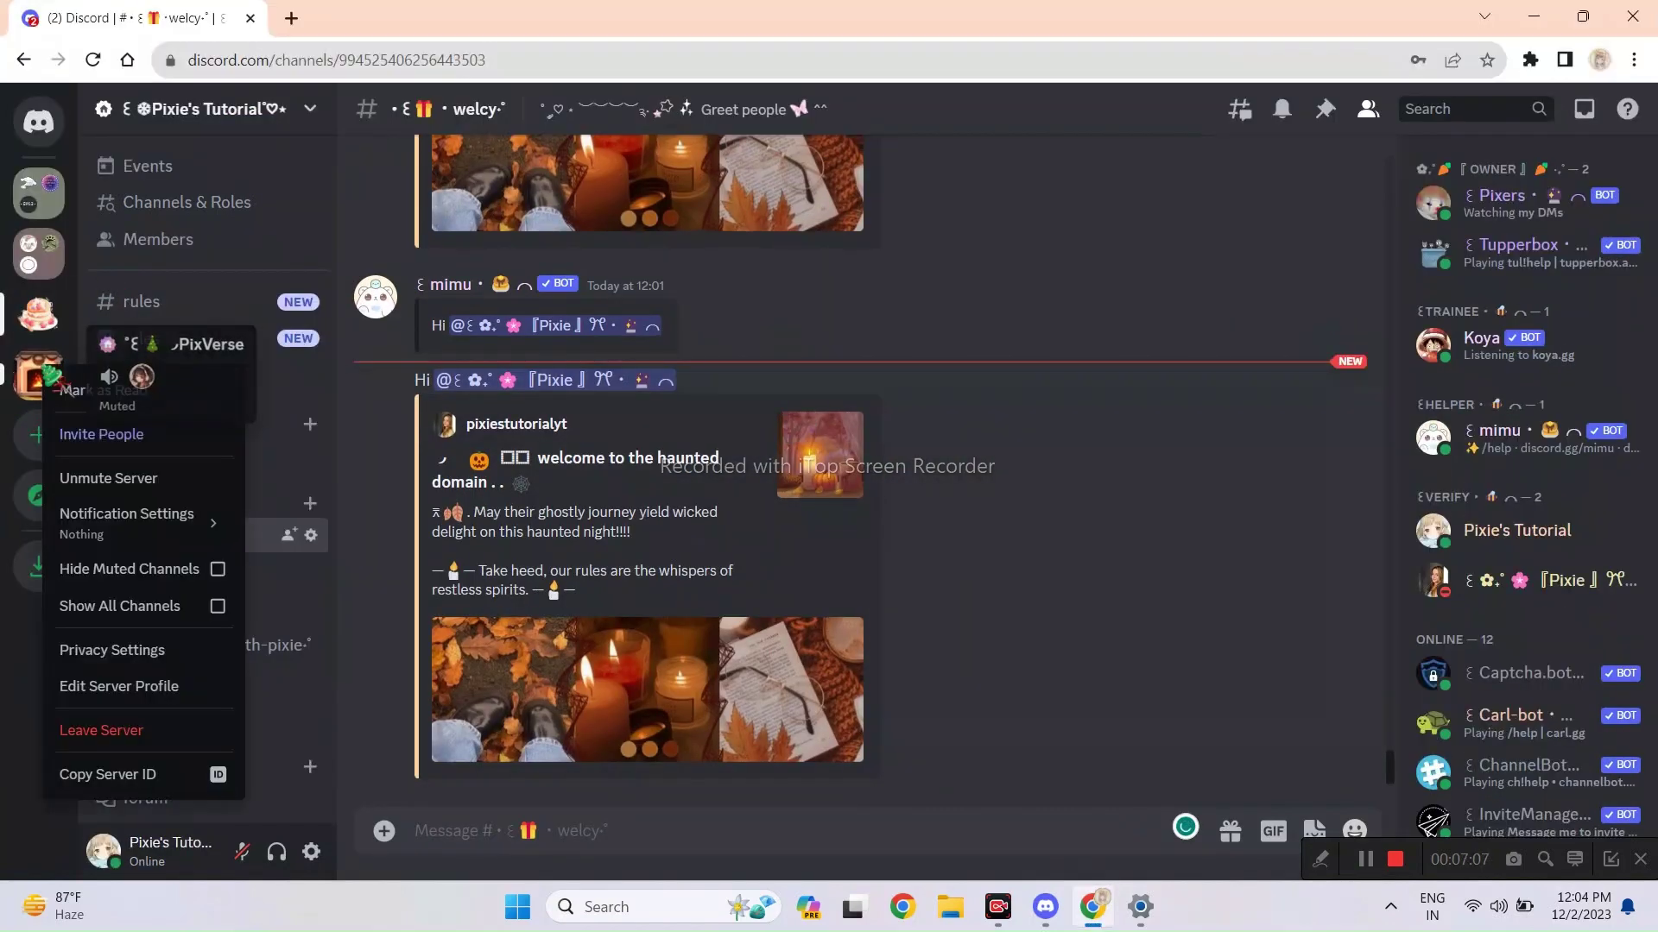
left_click(101, 434)
left_click(1017, 494)
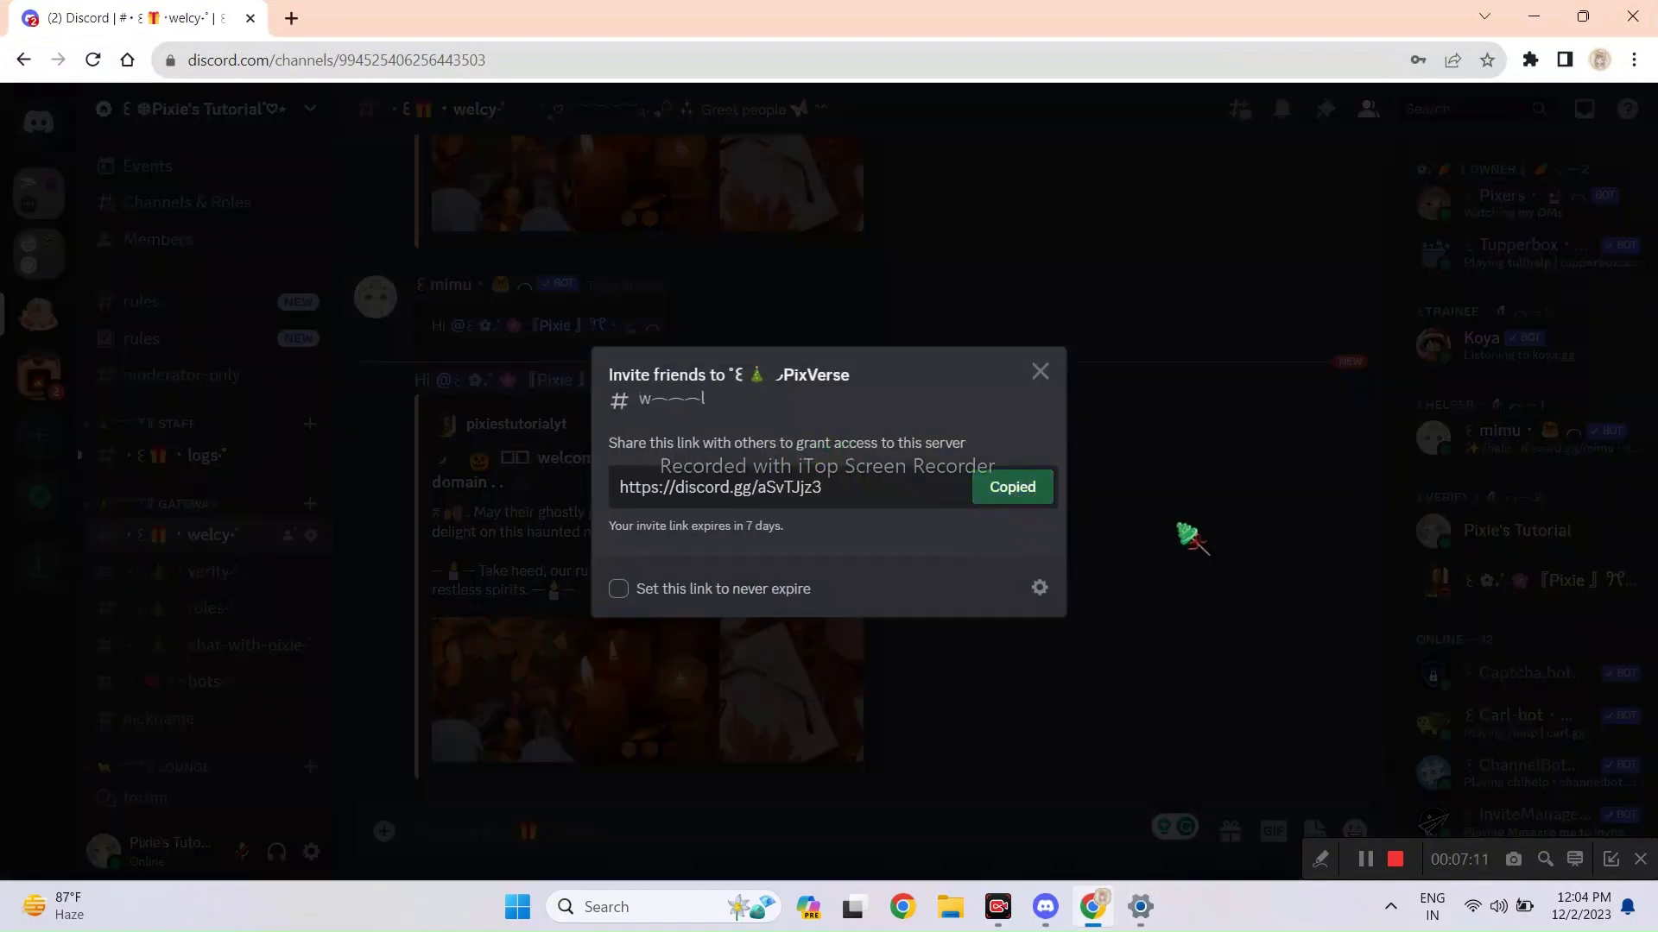
left_click(1188, 536)
Leave the PixVerse server.
right_click(47, 395)
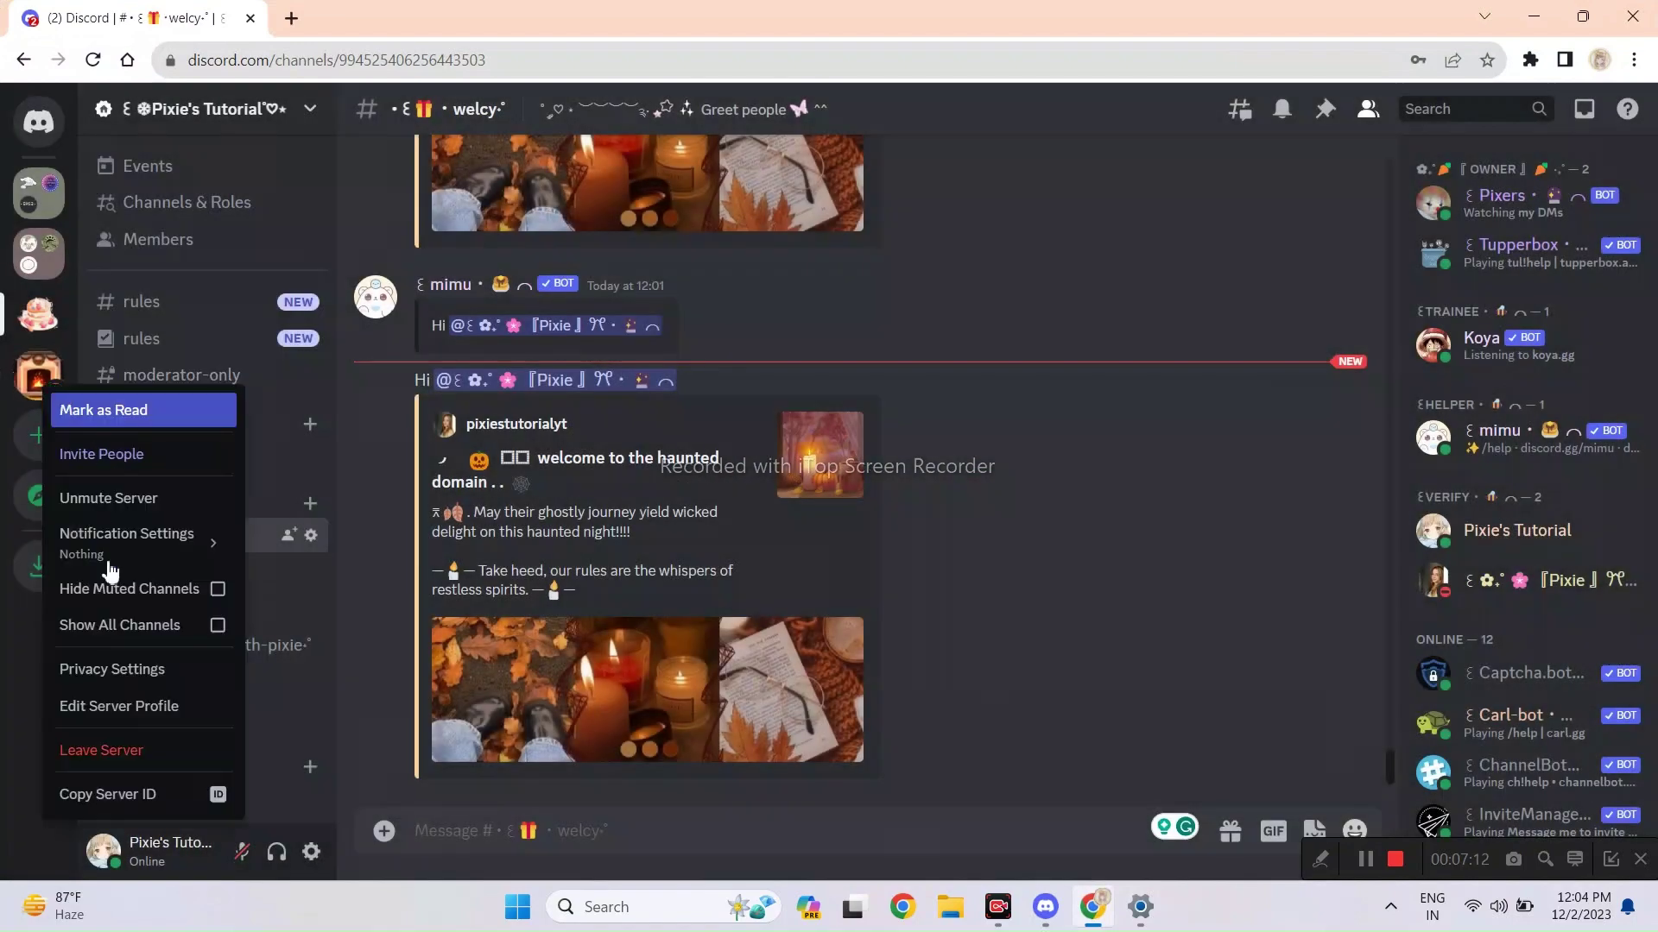
left_click(126, 754)
left_click(989, 553)
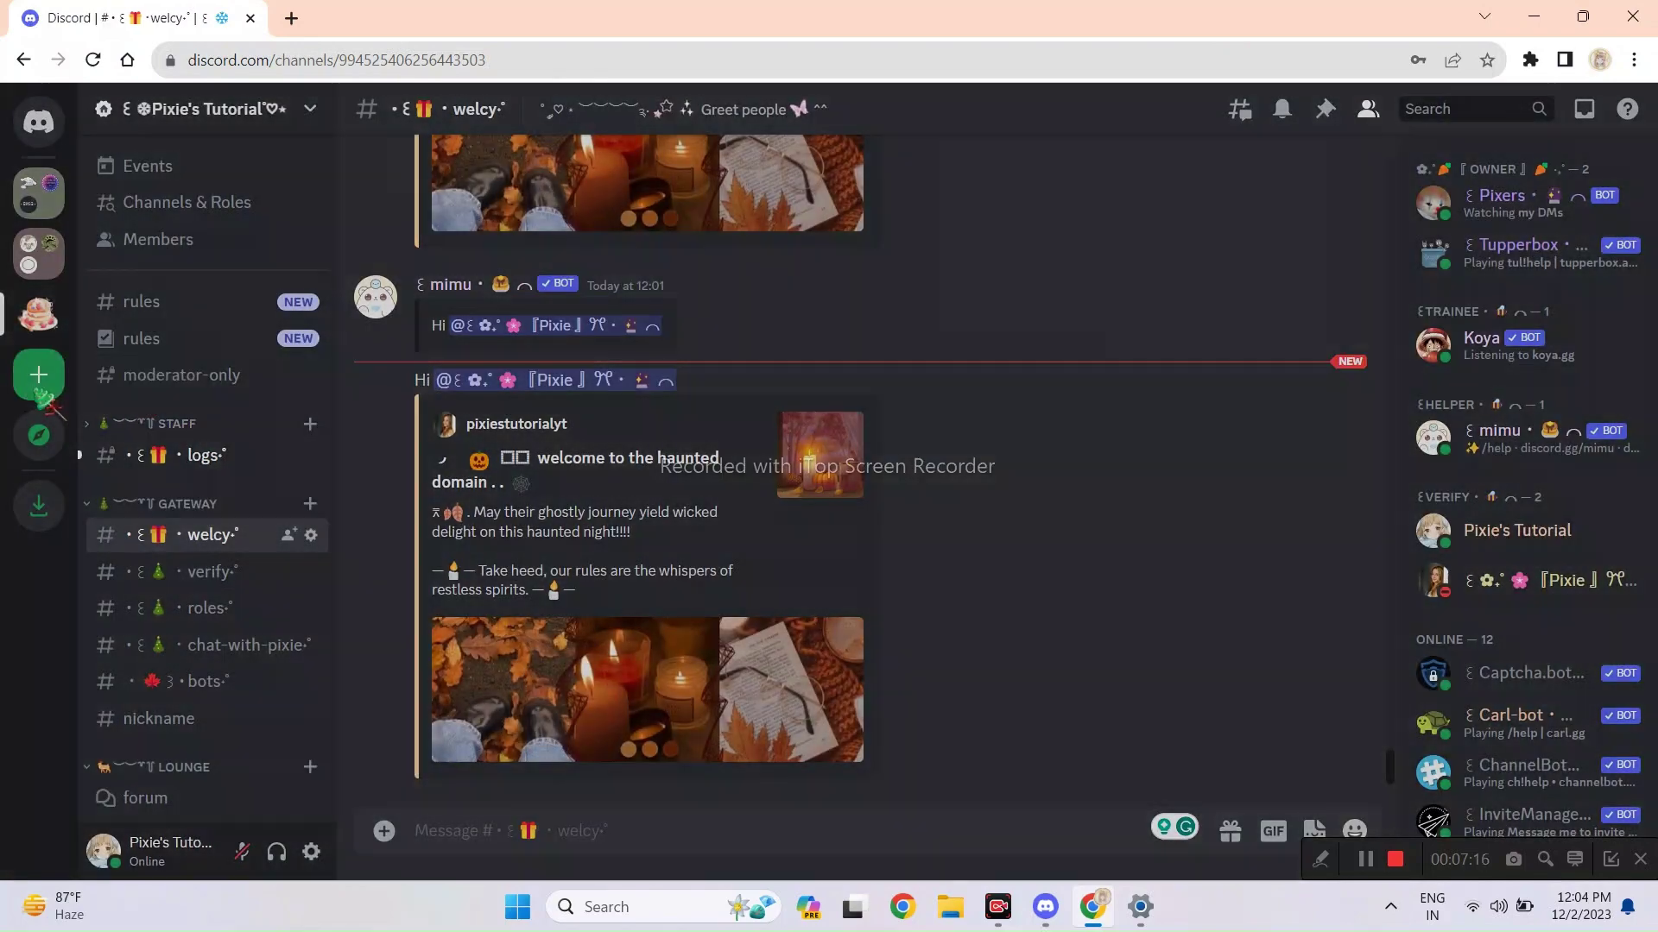
Rejoin the PixVerse server using the copied invite link.
left_click(39, 374)
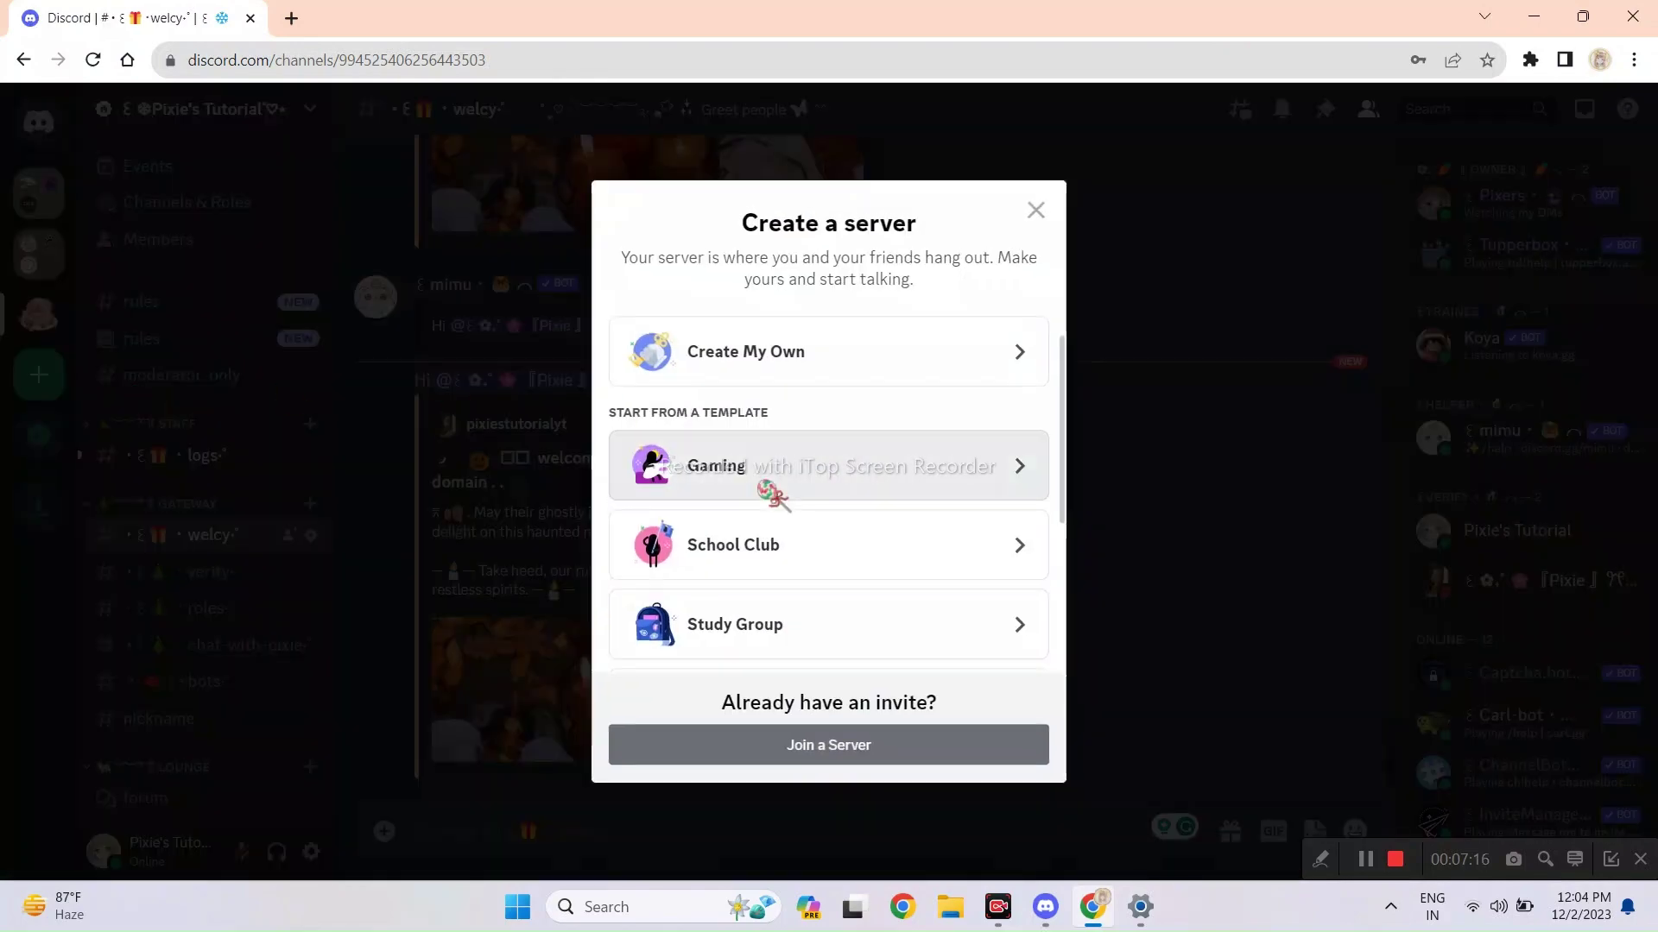
left_click(766, 745)
key("ctrl+v")
left_click(998, 679)
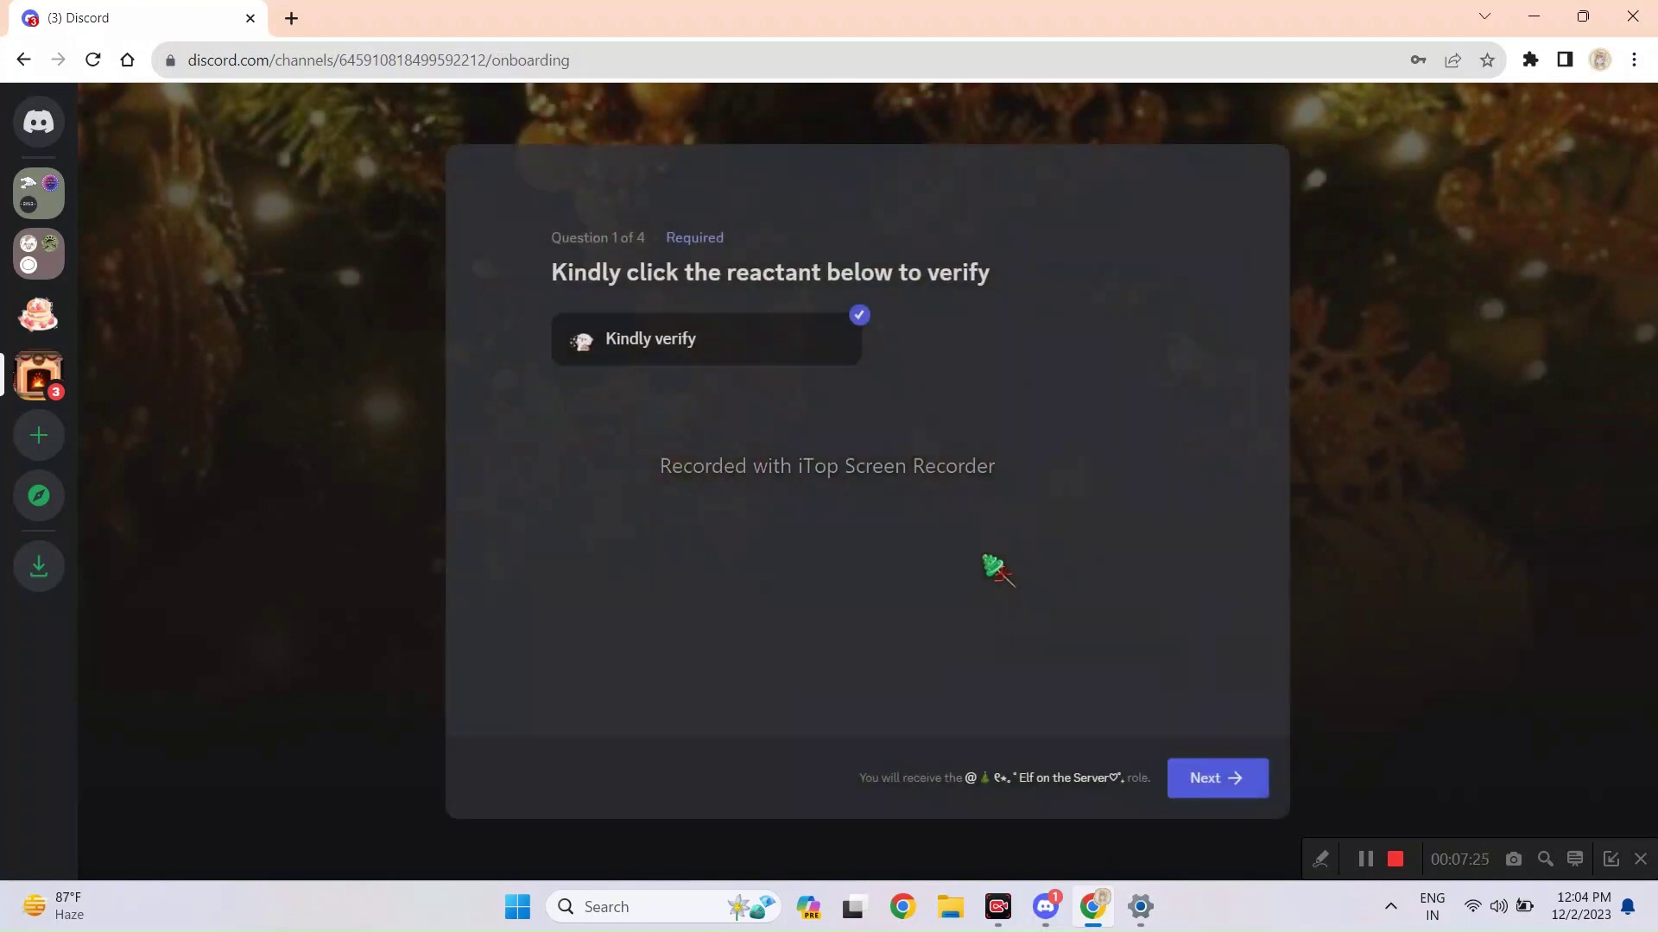
Answer PixVerse's four required onboarding questions with "Kindly verify", She/her, Europe, and Yes for playing Genshin Impact.
left_click(759, 344)
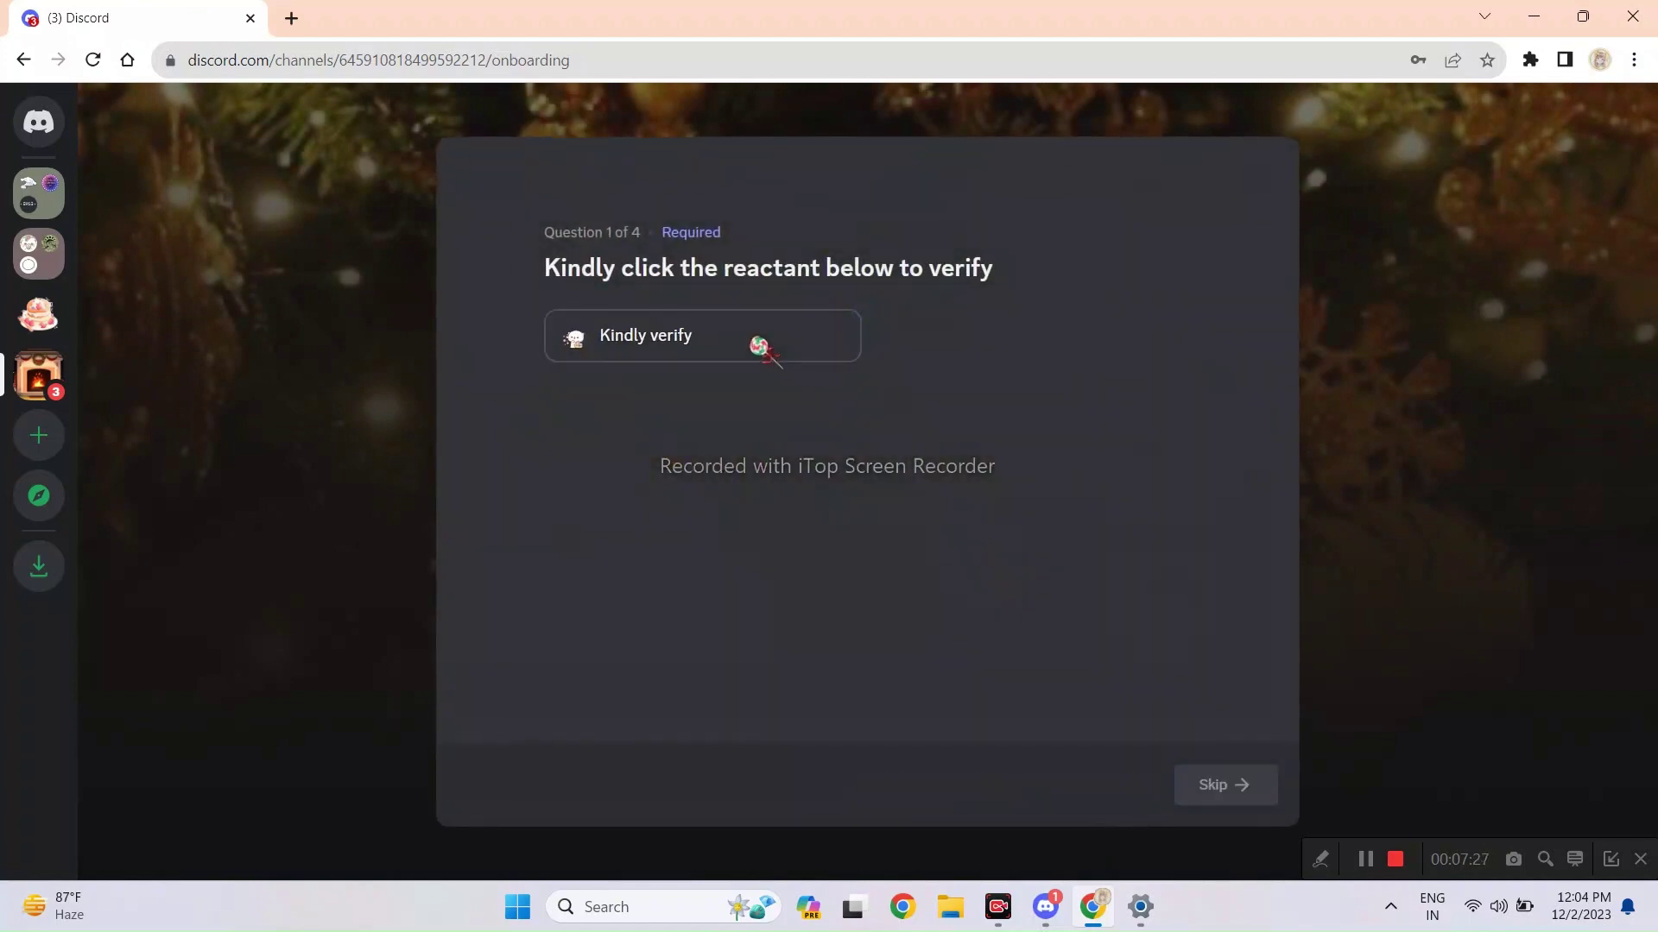
left_click(768, 347)
left_click(1236, 788)
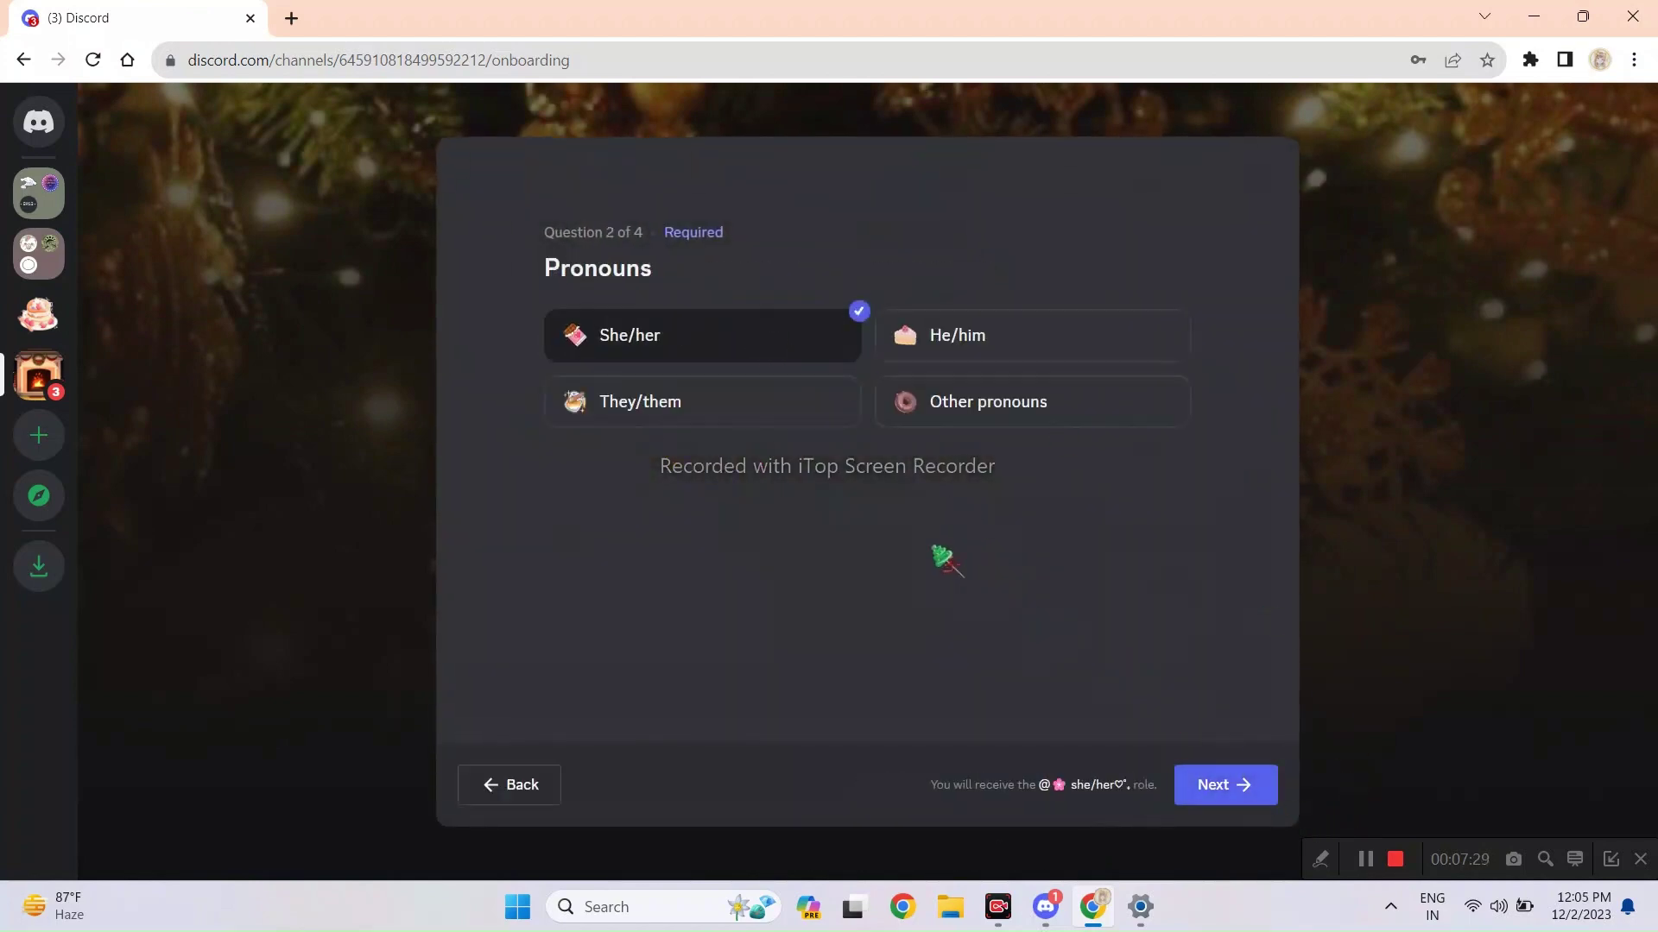
left_click(761, 354)
left_click(762, 351)
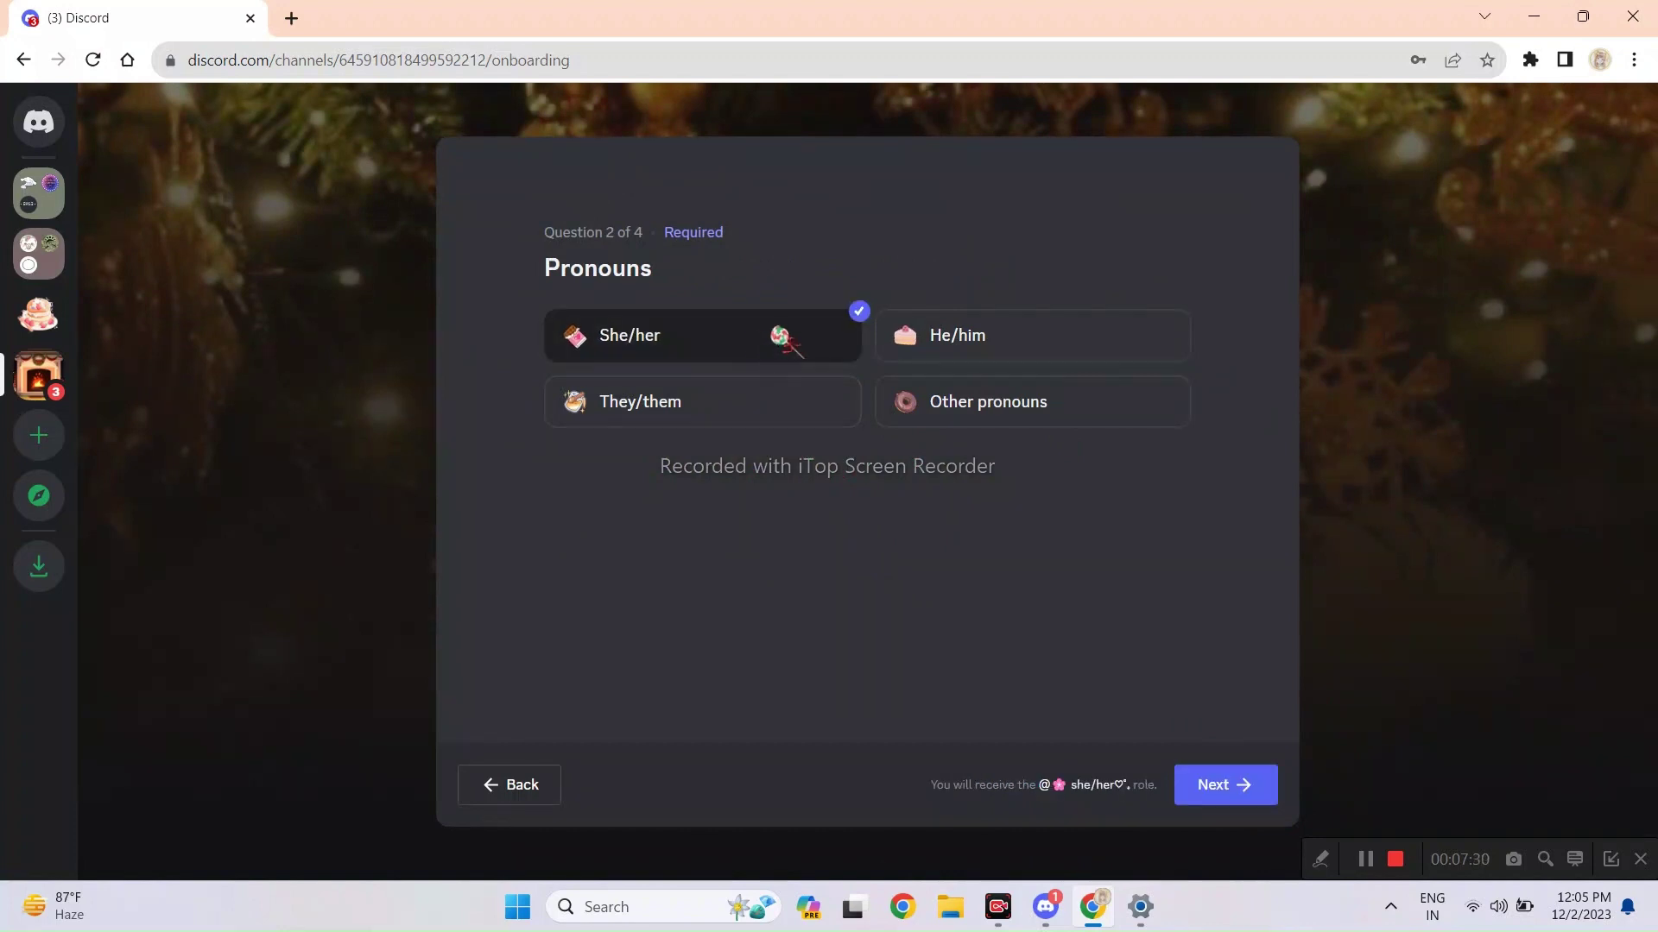
left_click(1257, 787)
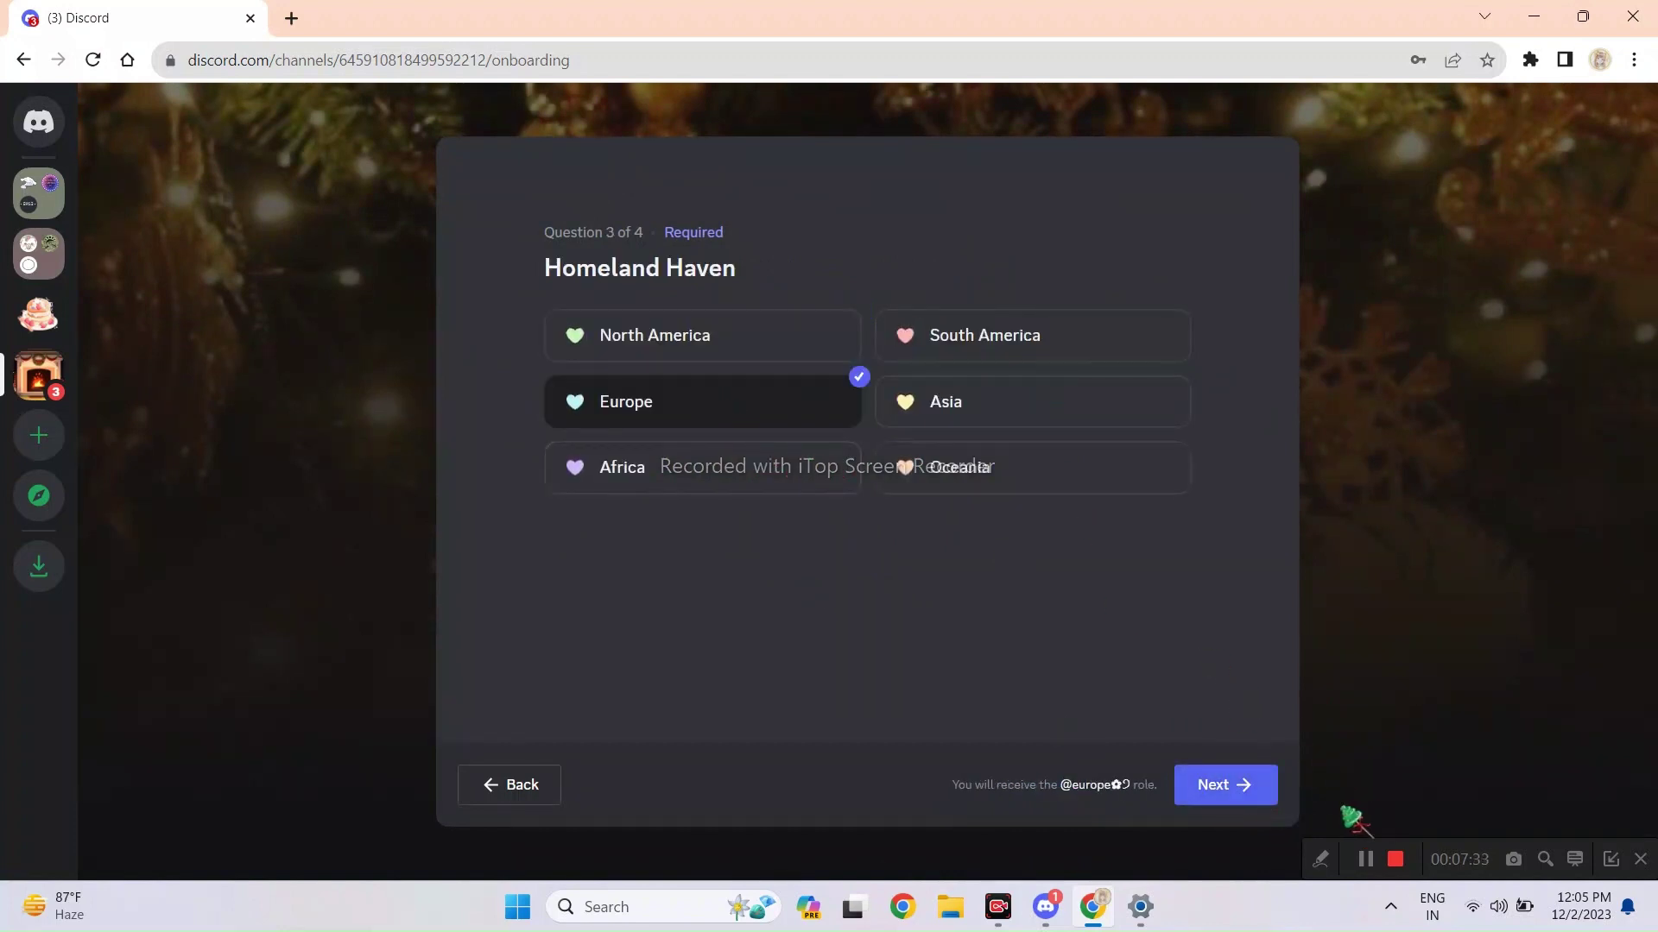
left_click(1257, 785)
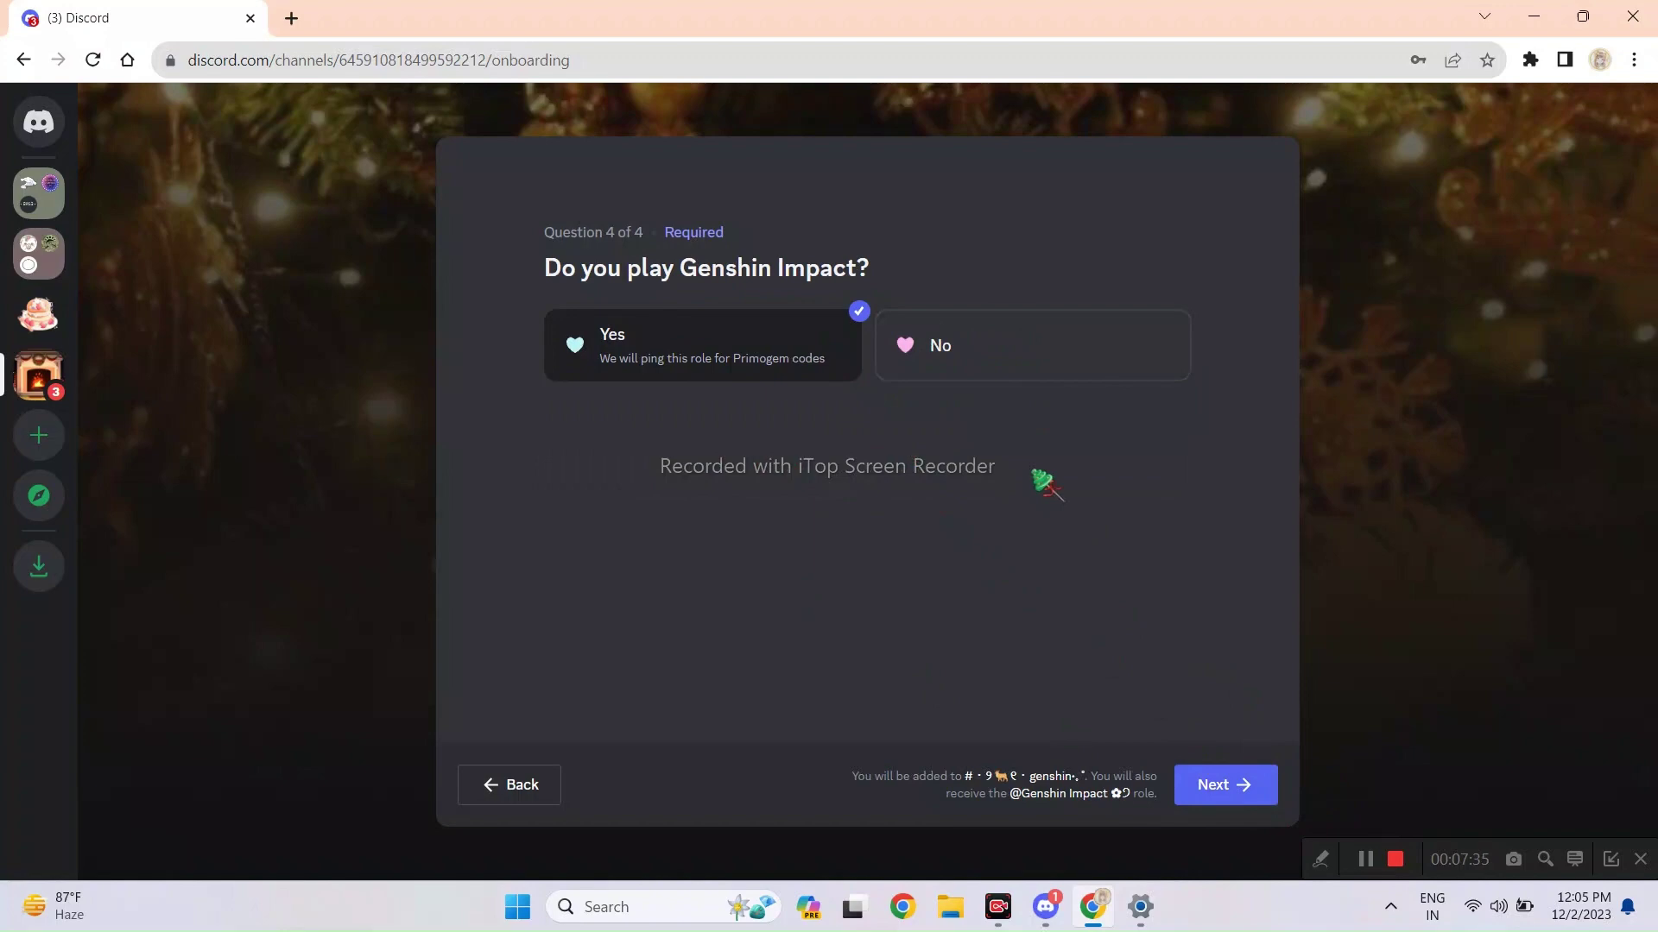
left_click(1190, 788)
Review PixVerse's Server Guide and open its "Role for Regression" task.
scroll(931, 600, "down", 10)
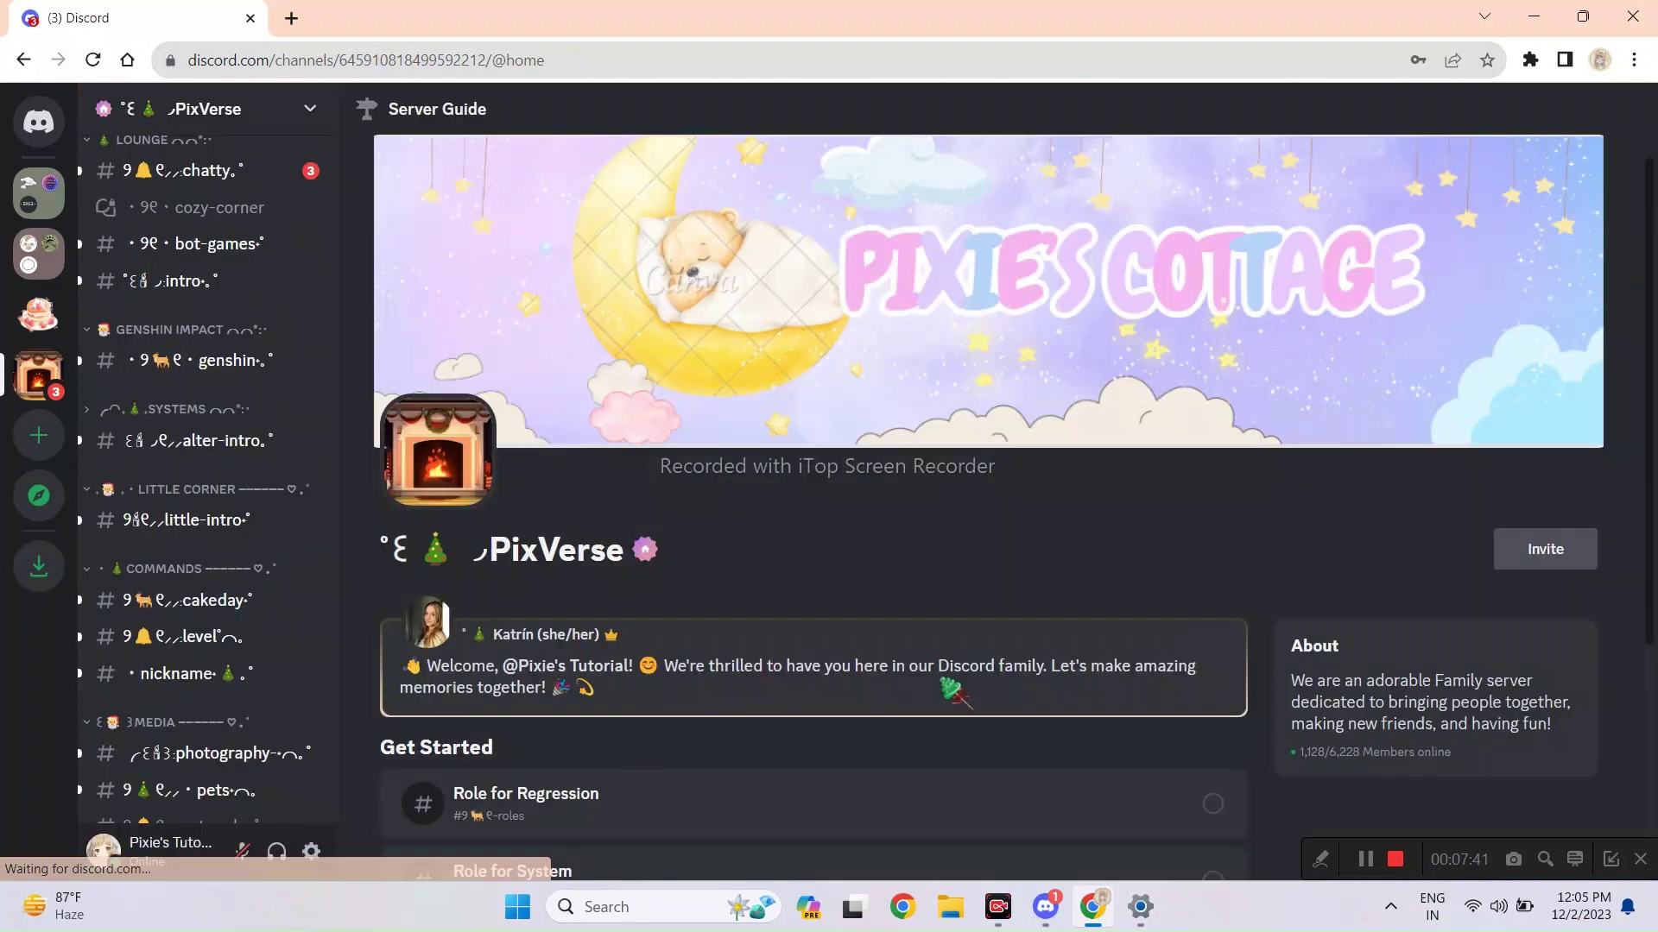
scroll(893, 537, "down", 4)
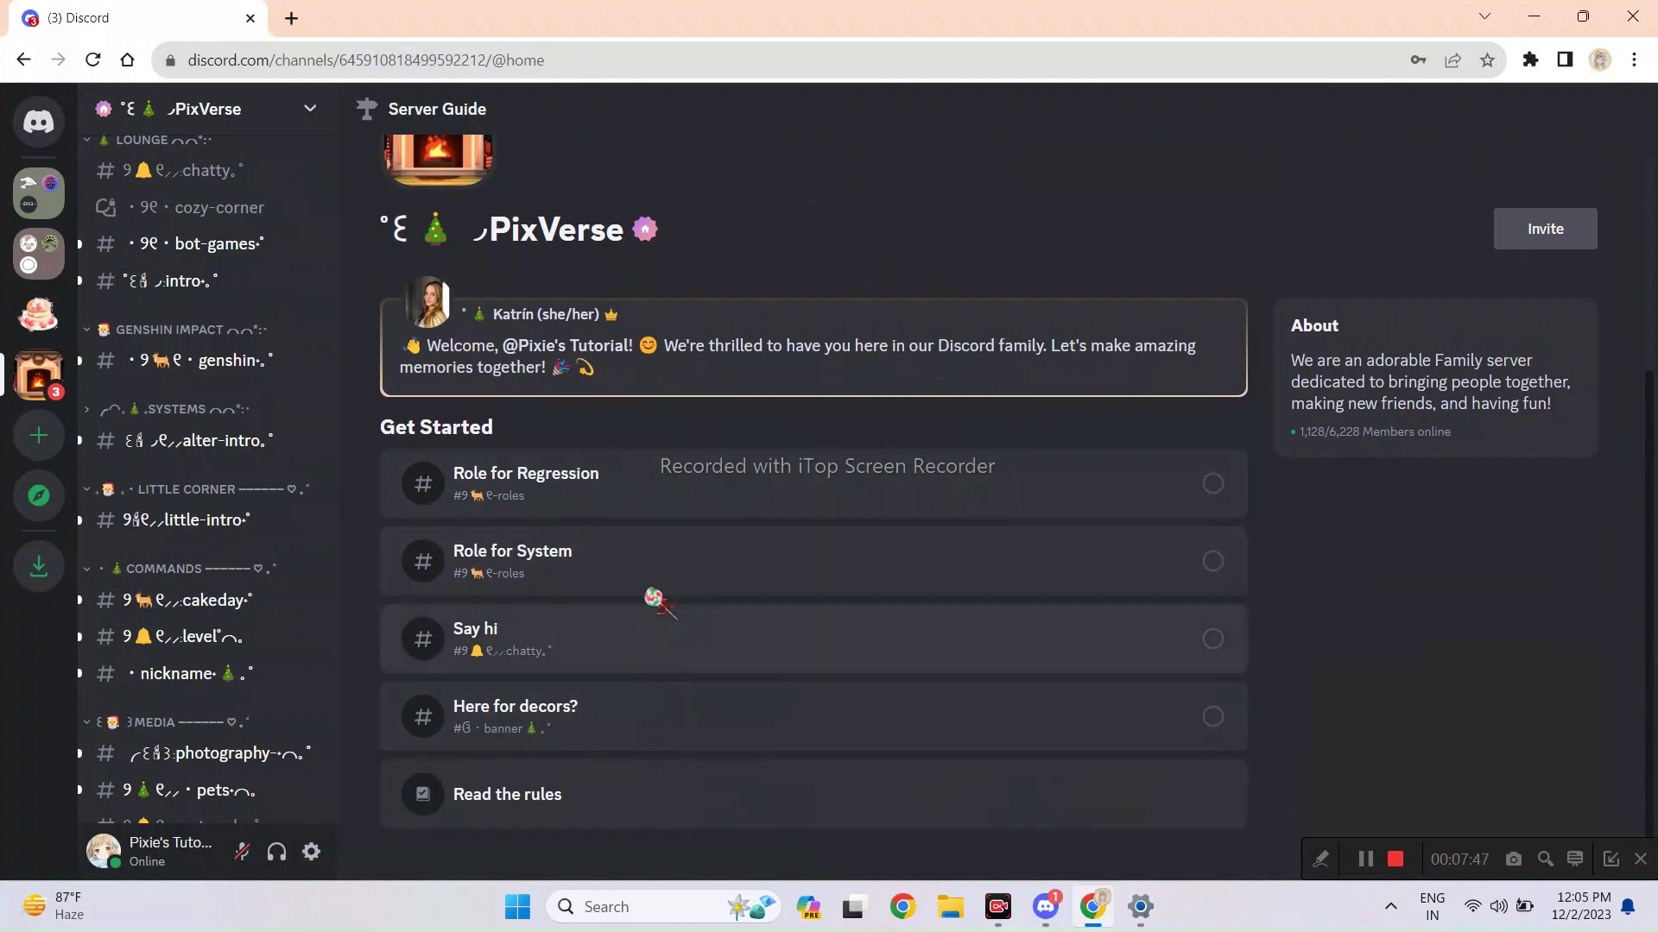
left_click(688, 503)
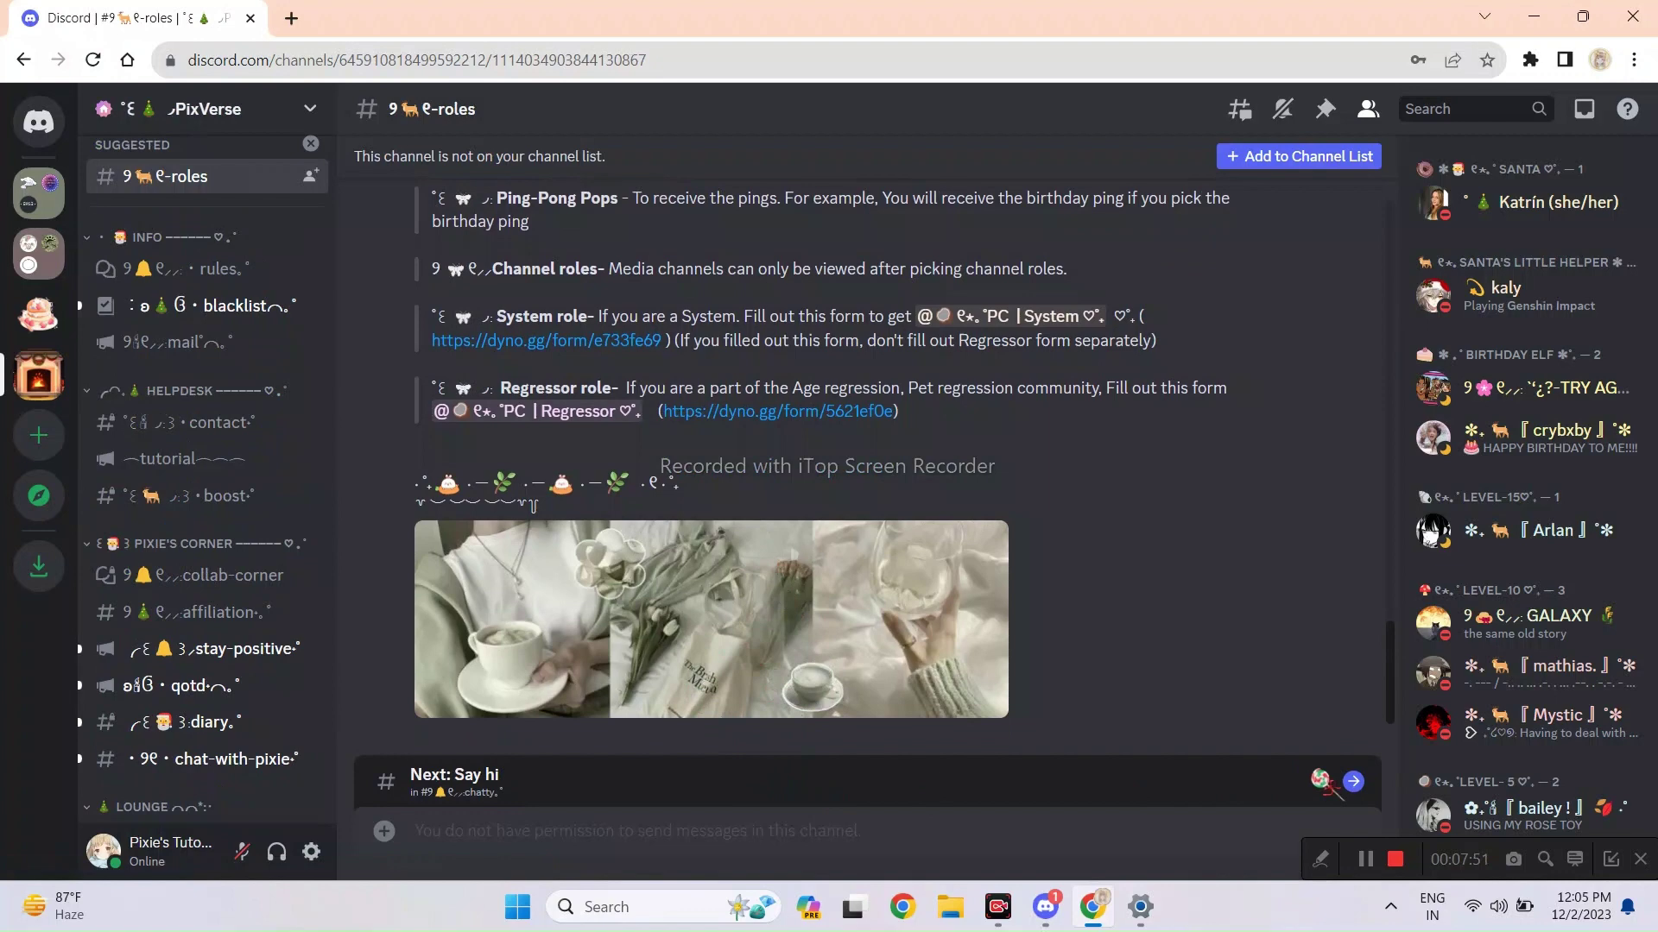
Go on to PixVerse's "Say hi" task and send "Hi" in its chatty channel.
left_click(1348, 782)
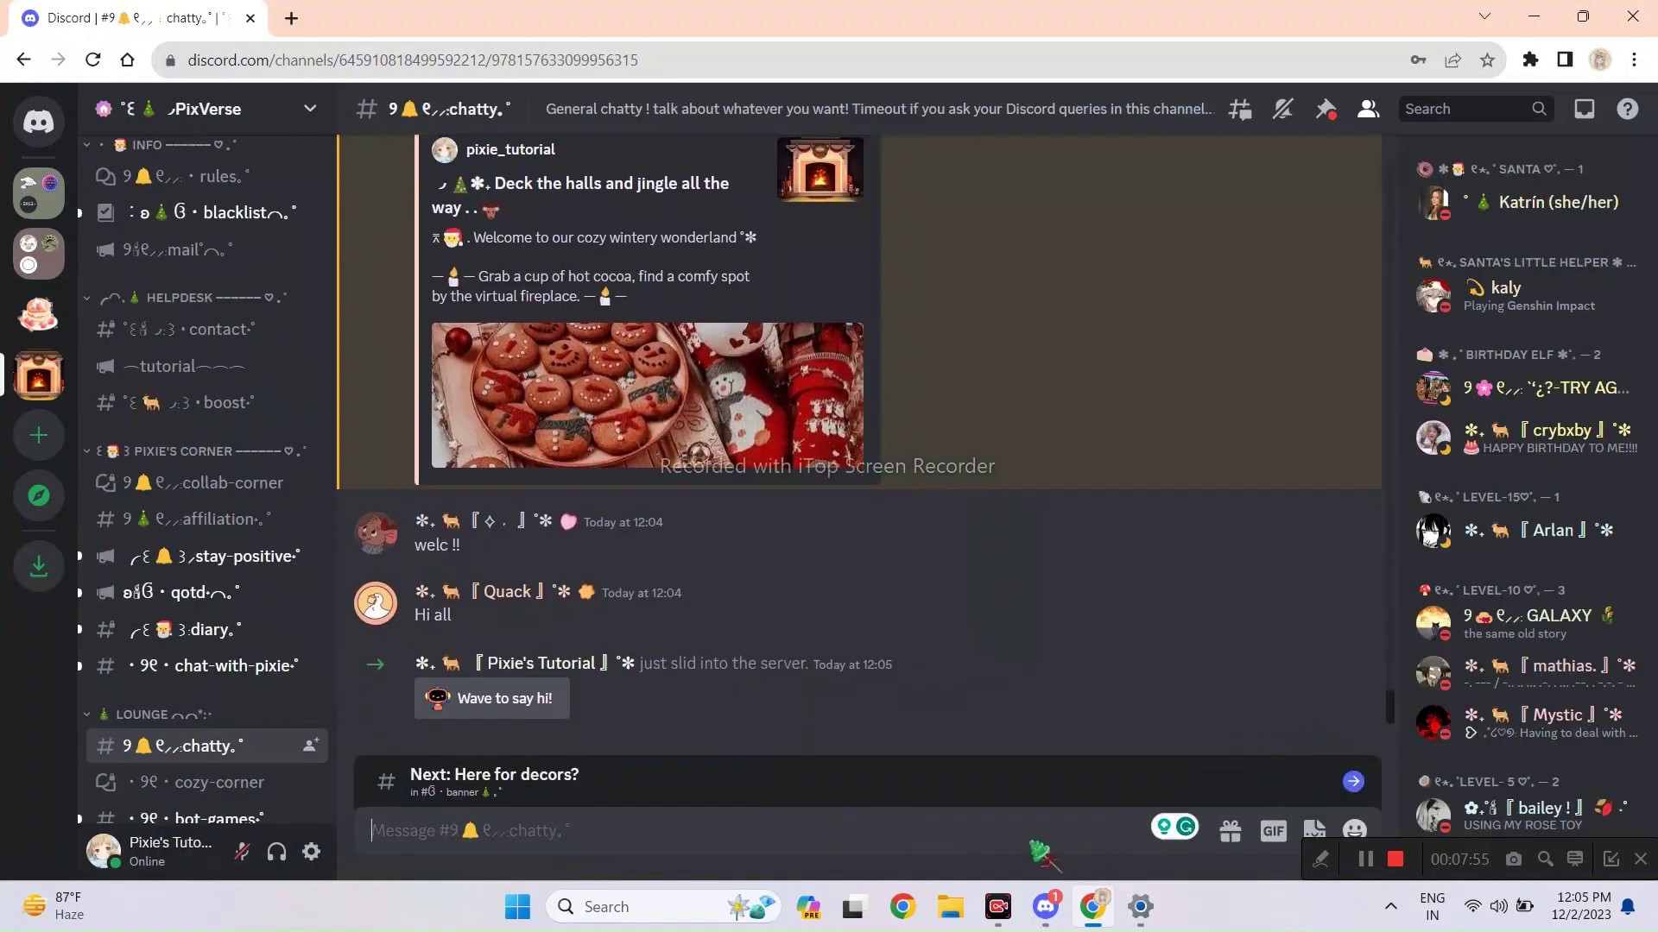
type("hi")
key("BackSpace")
key("BackSpace")
type("Hi")
key("Return")
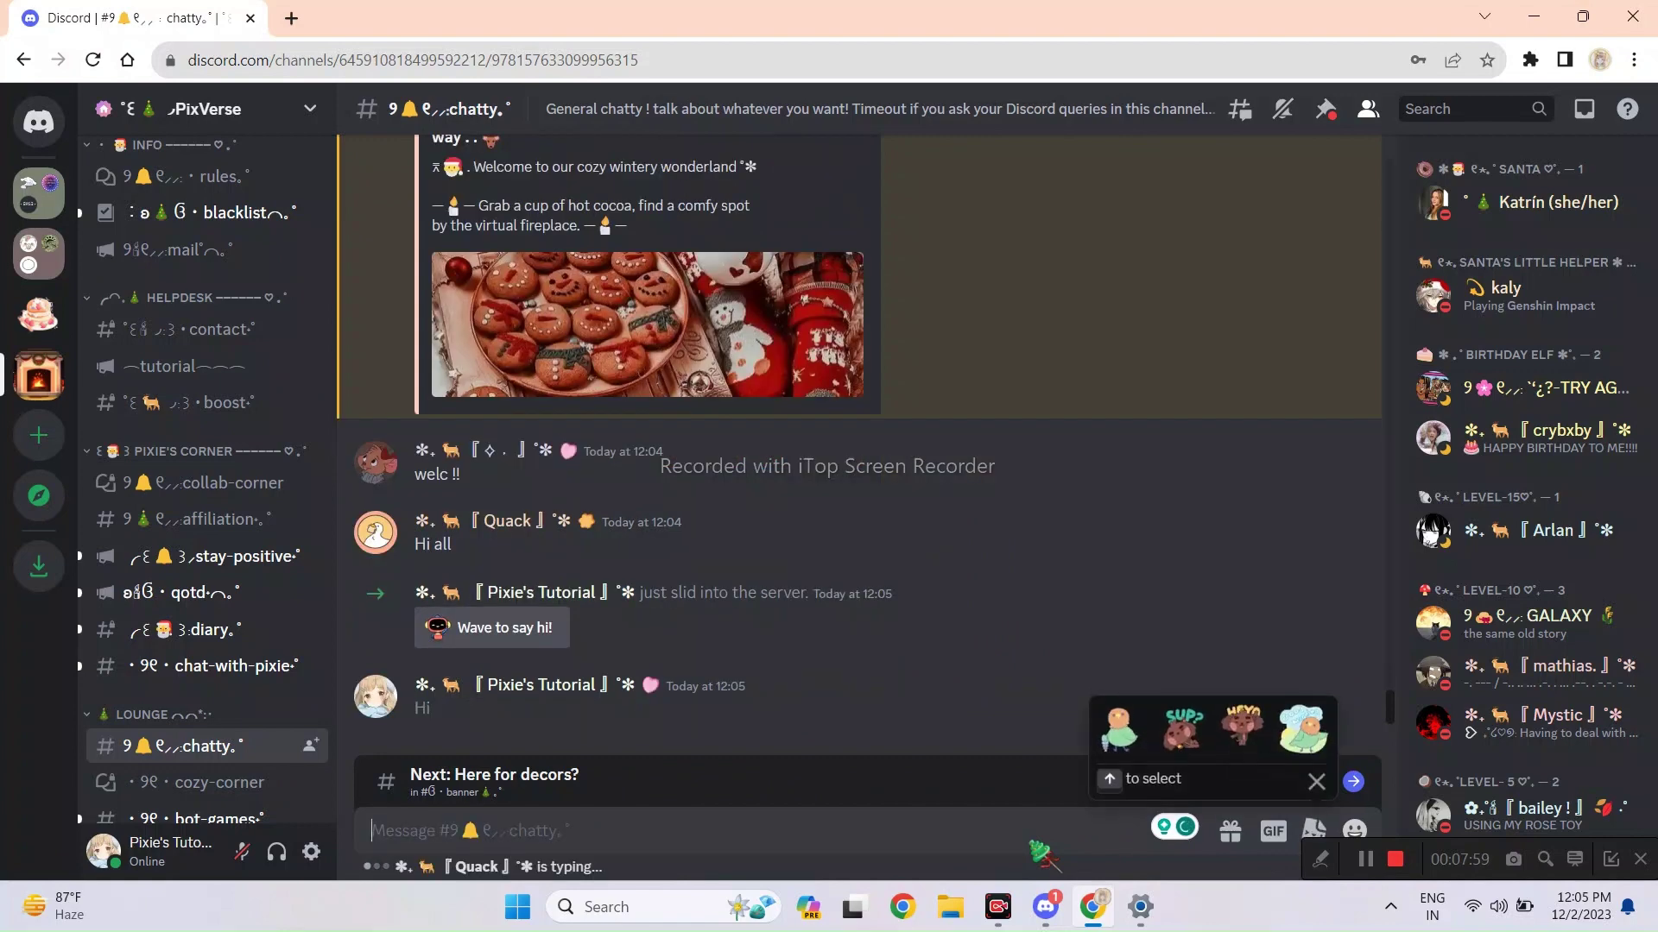
Send the message "Say hi to YouTube" in PixVerse's chatty channel.
type("Say hi ")
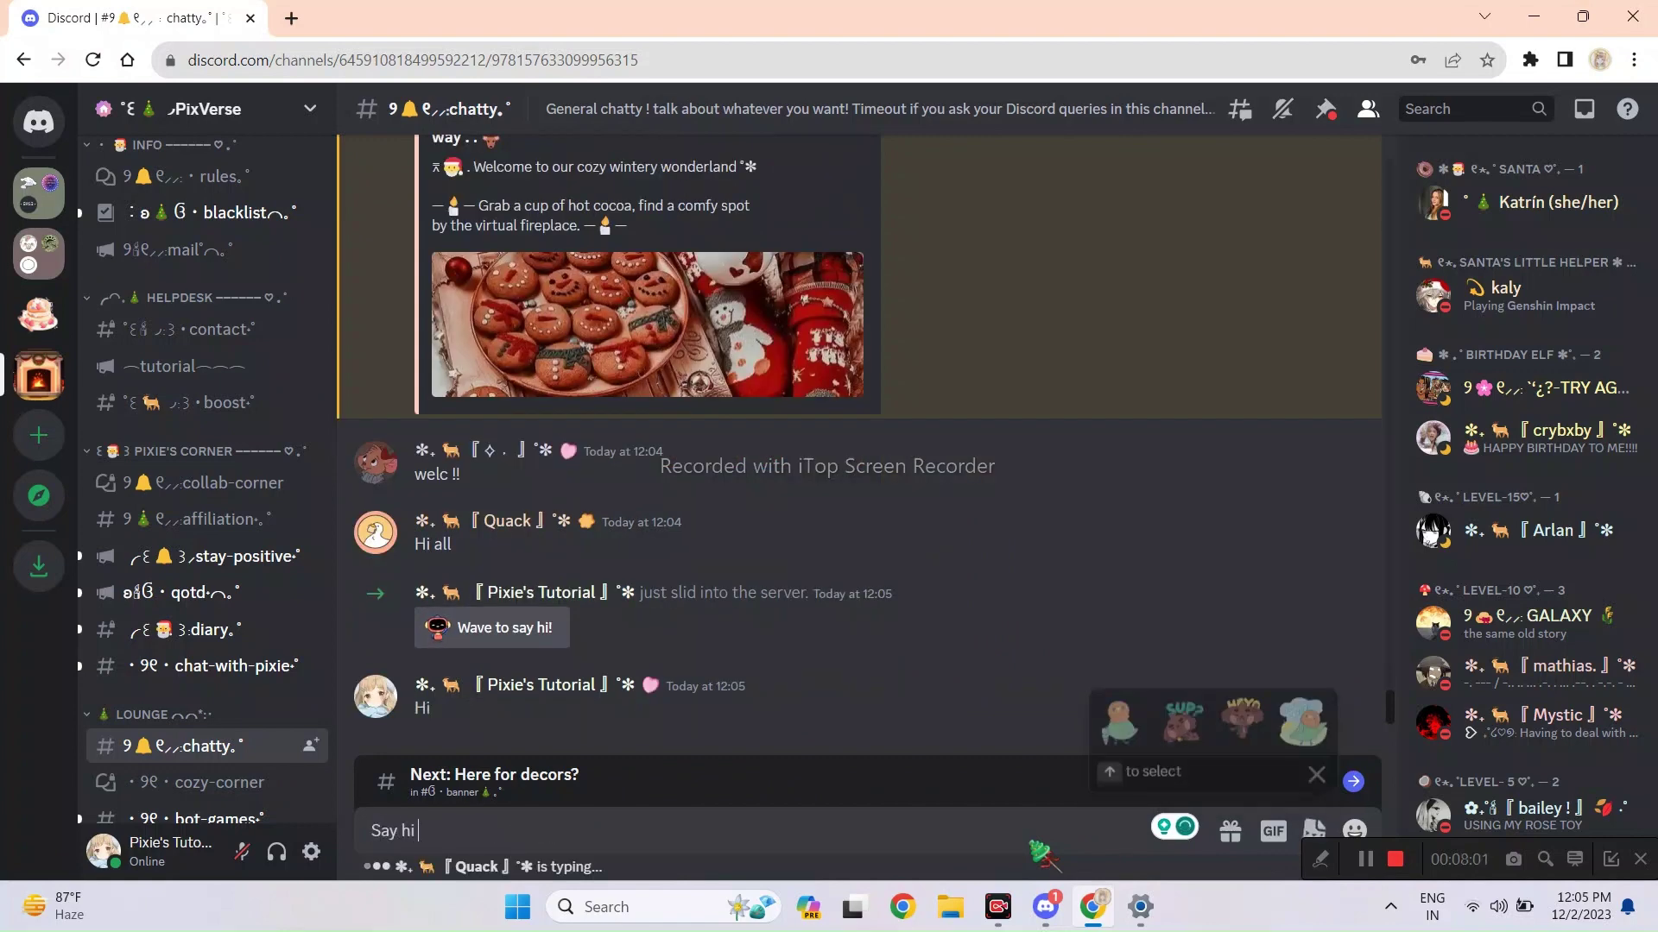
type("to YouTube")
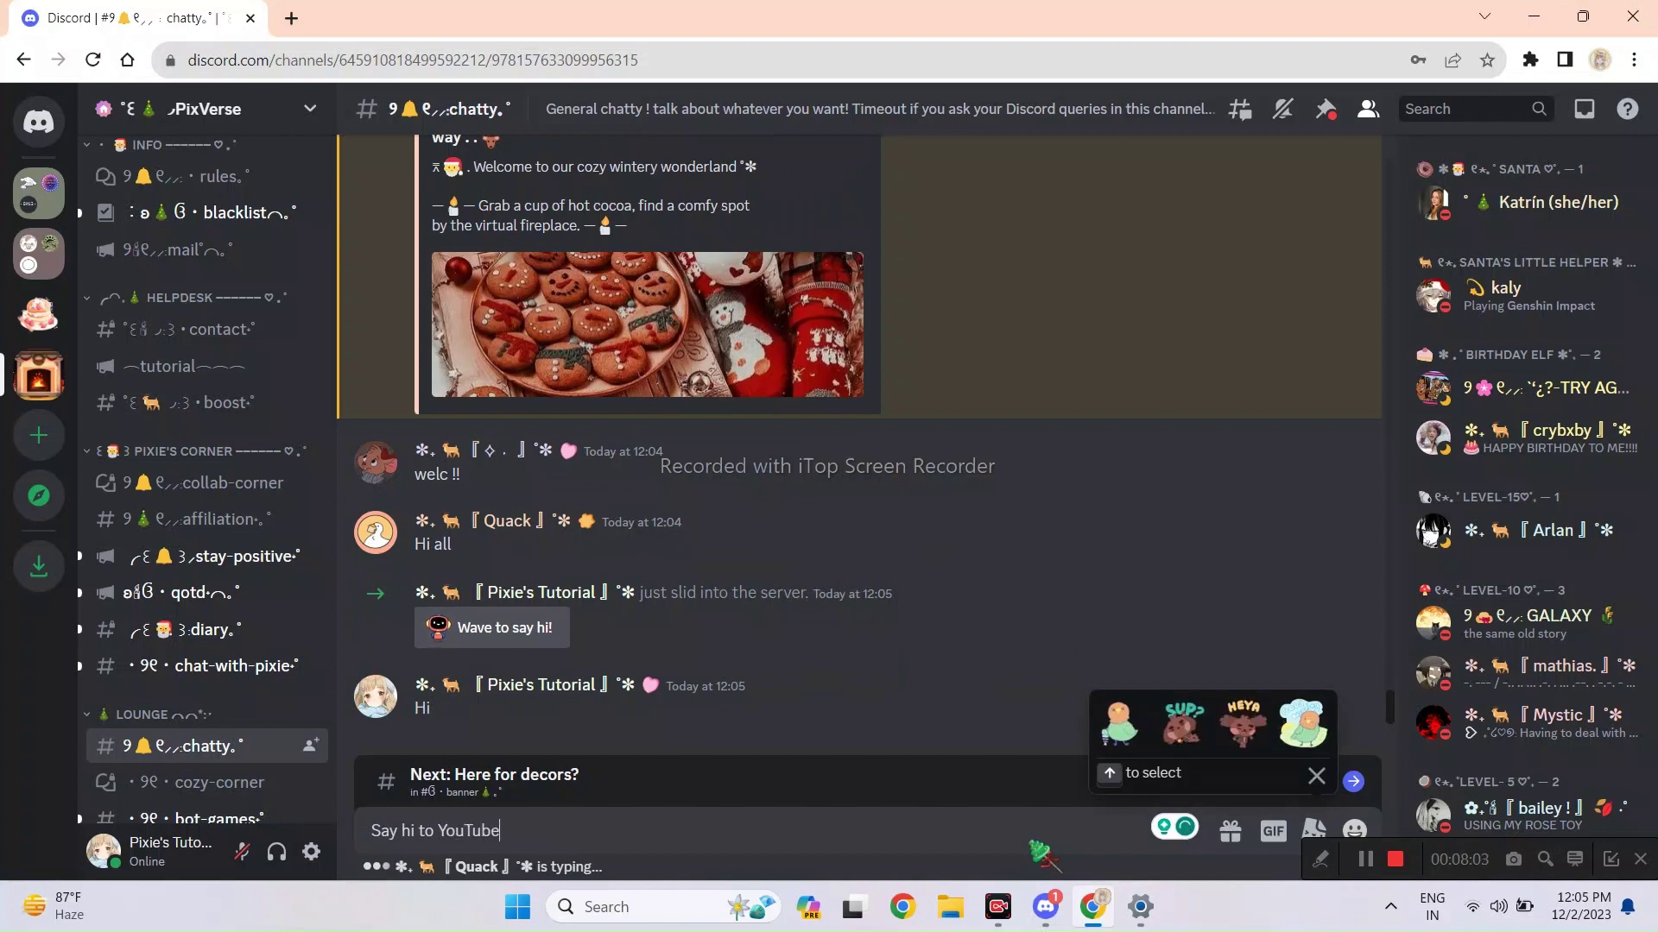
key("Return")
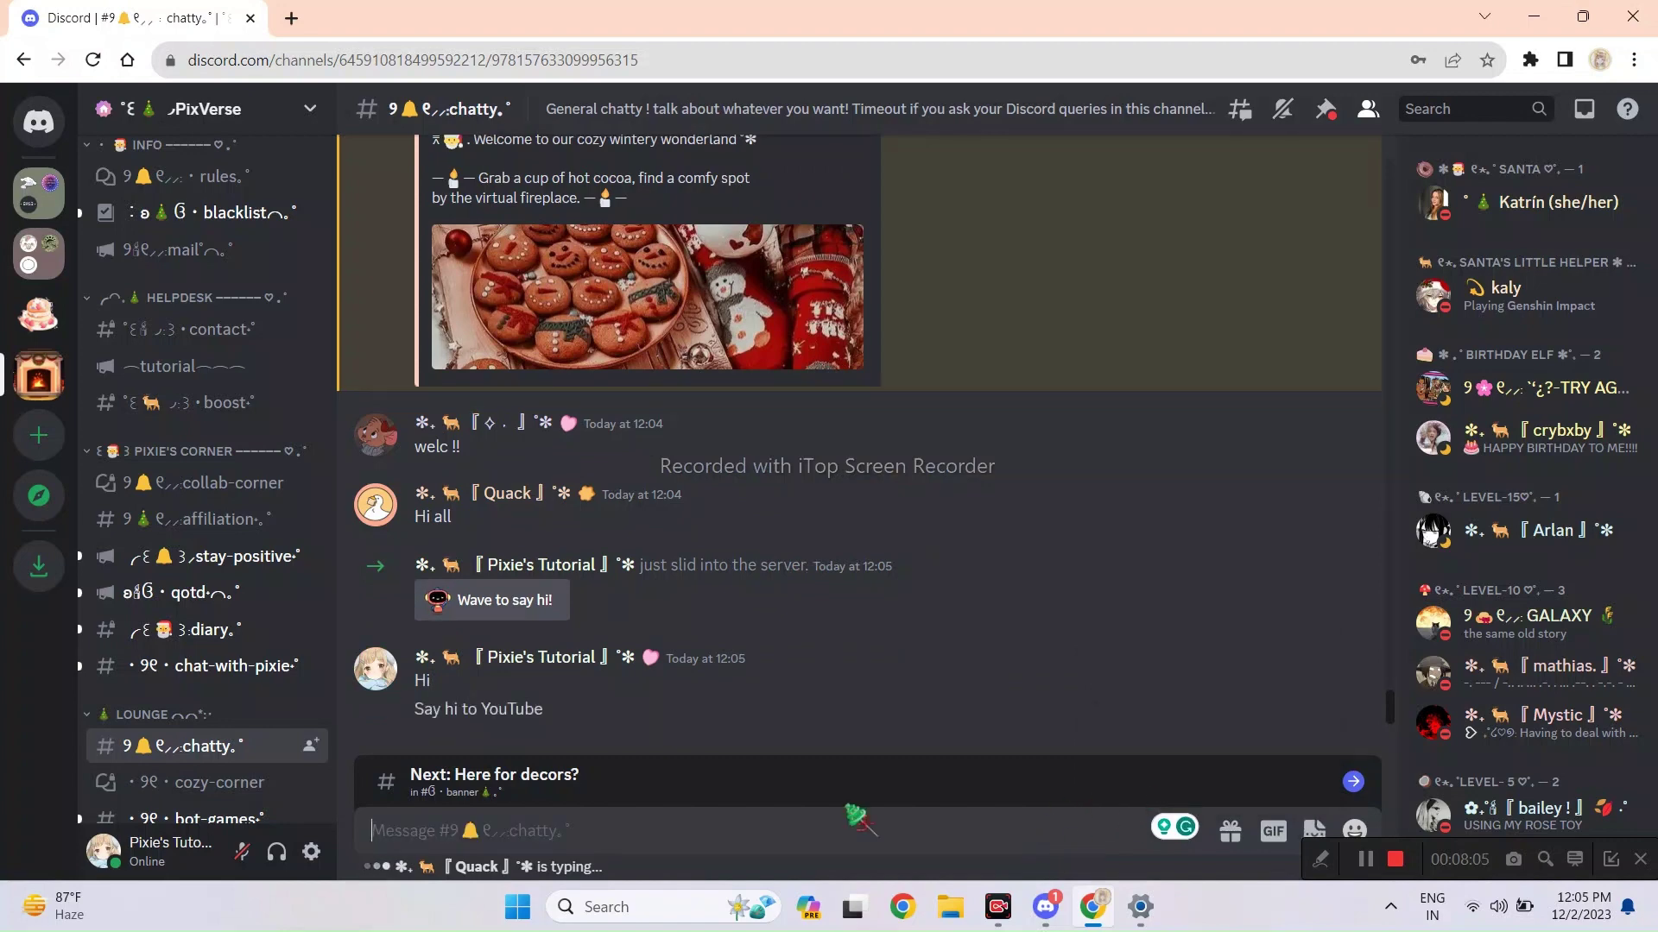
Go on to PixVerse's "Here for decors?" task and look through the posts in its banner channel.
left_click(1290, 779)
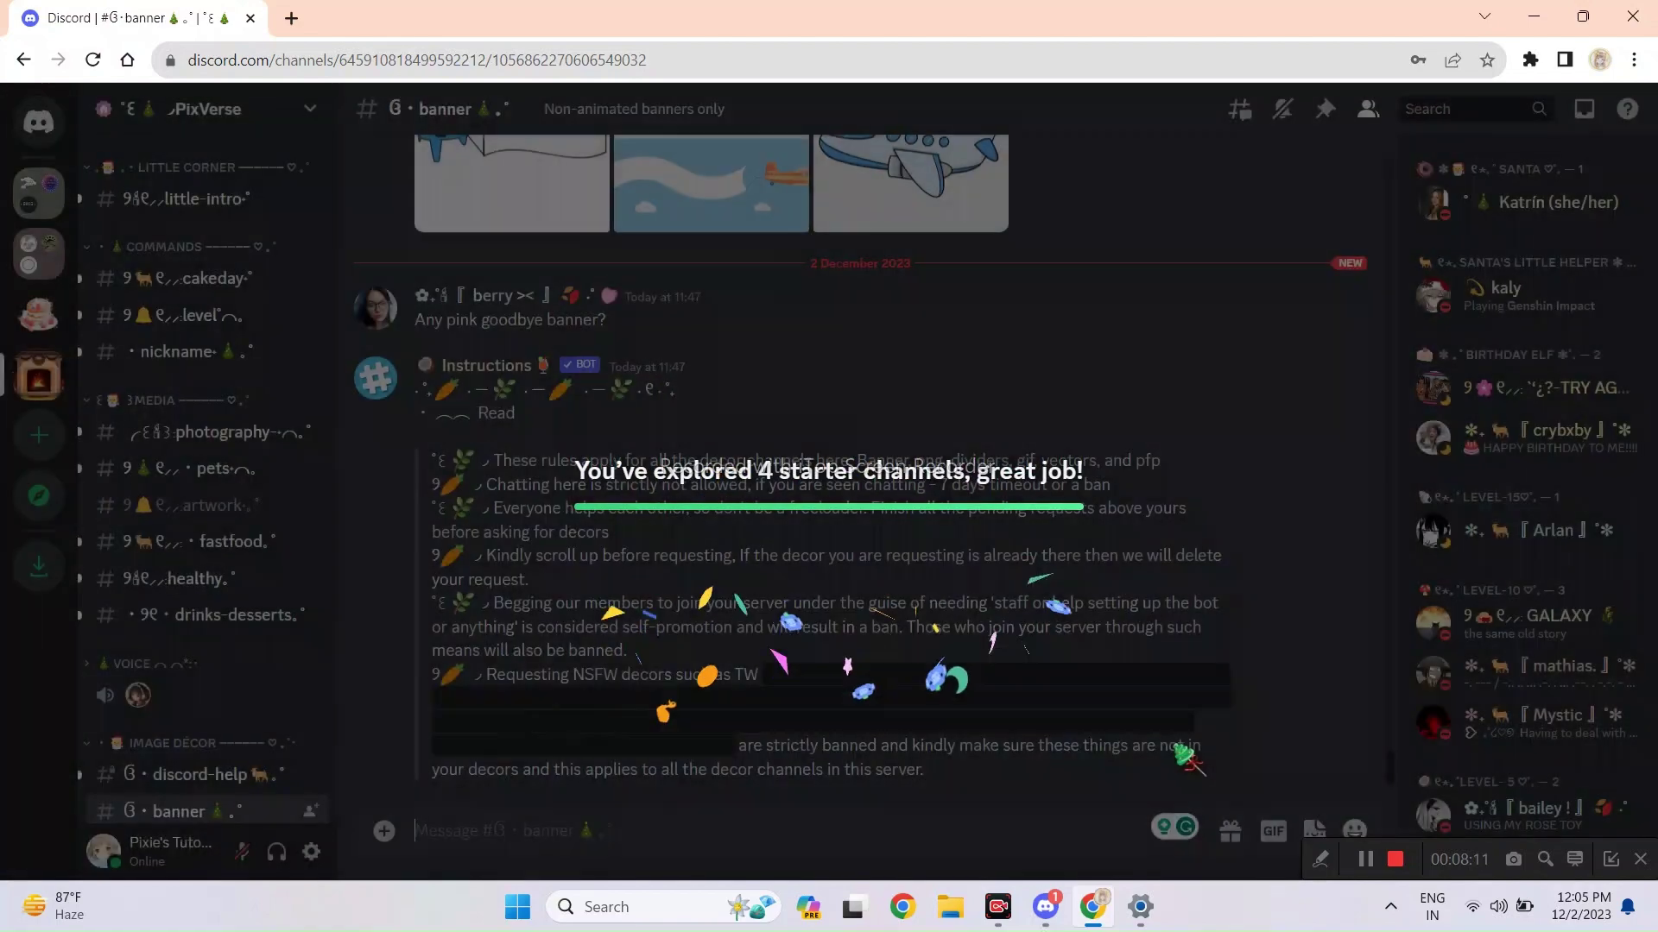
scroll(1185, 760, "up", 10)
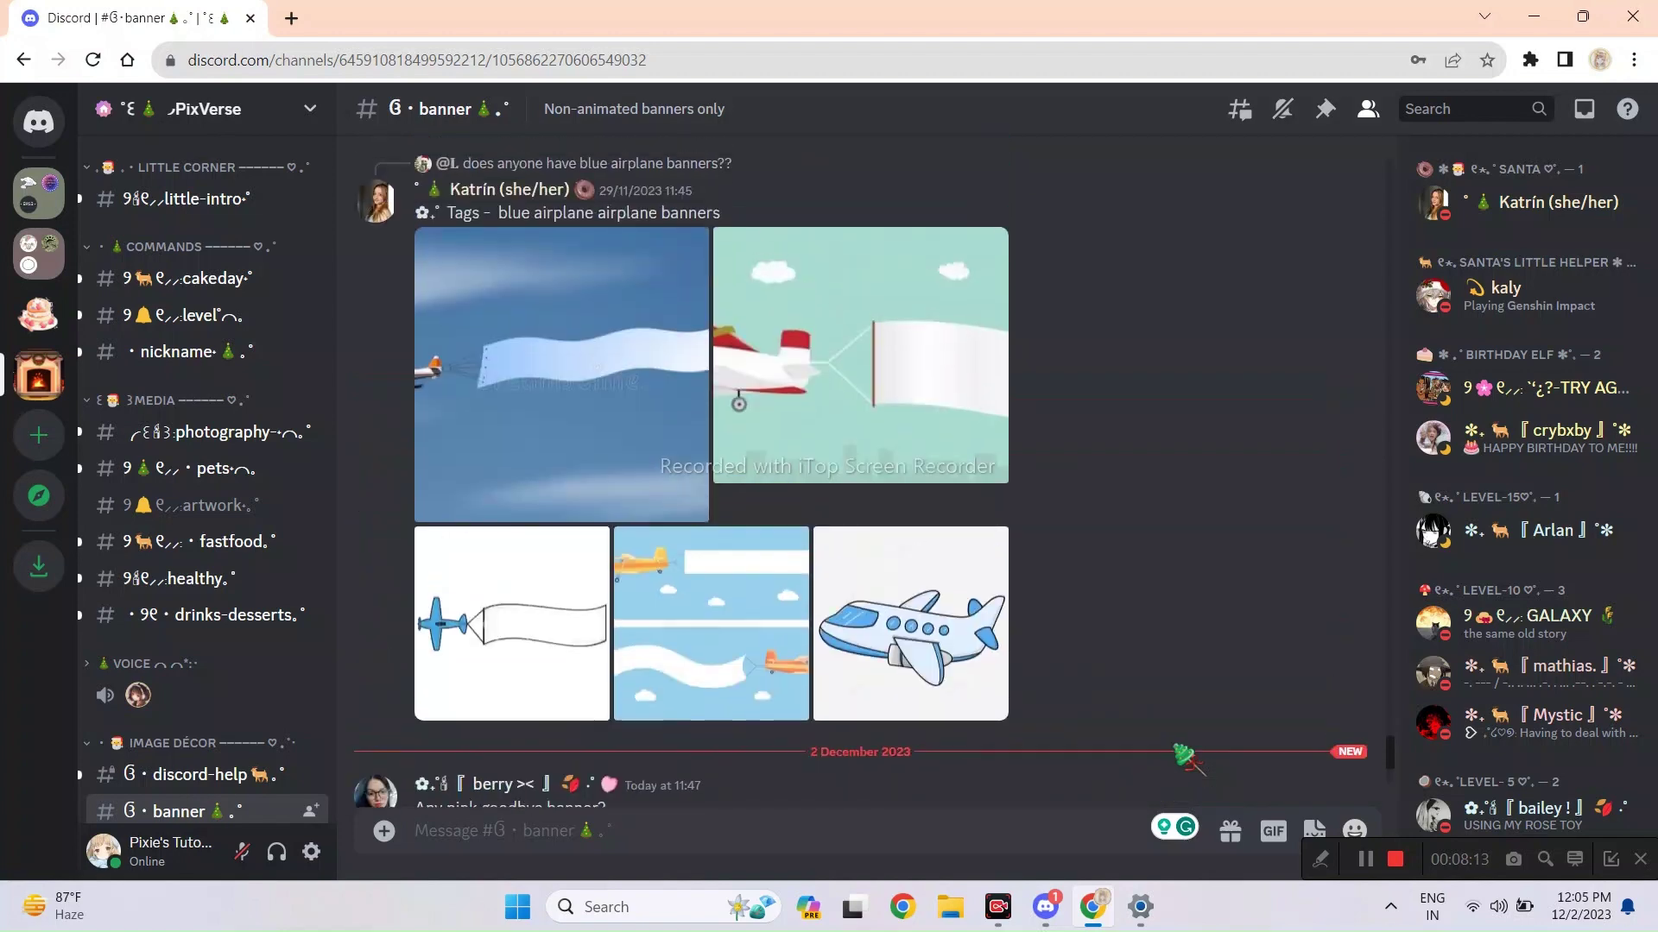
scroll(953, 643, "up", 4)
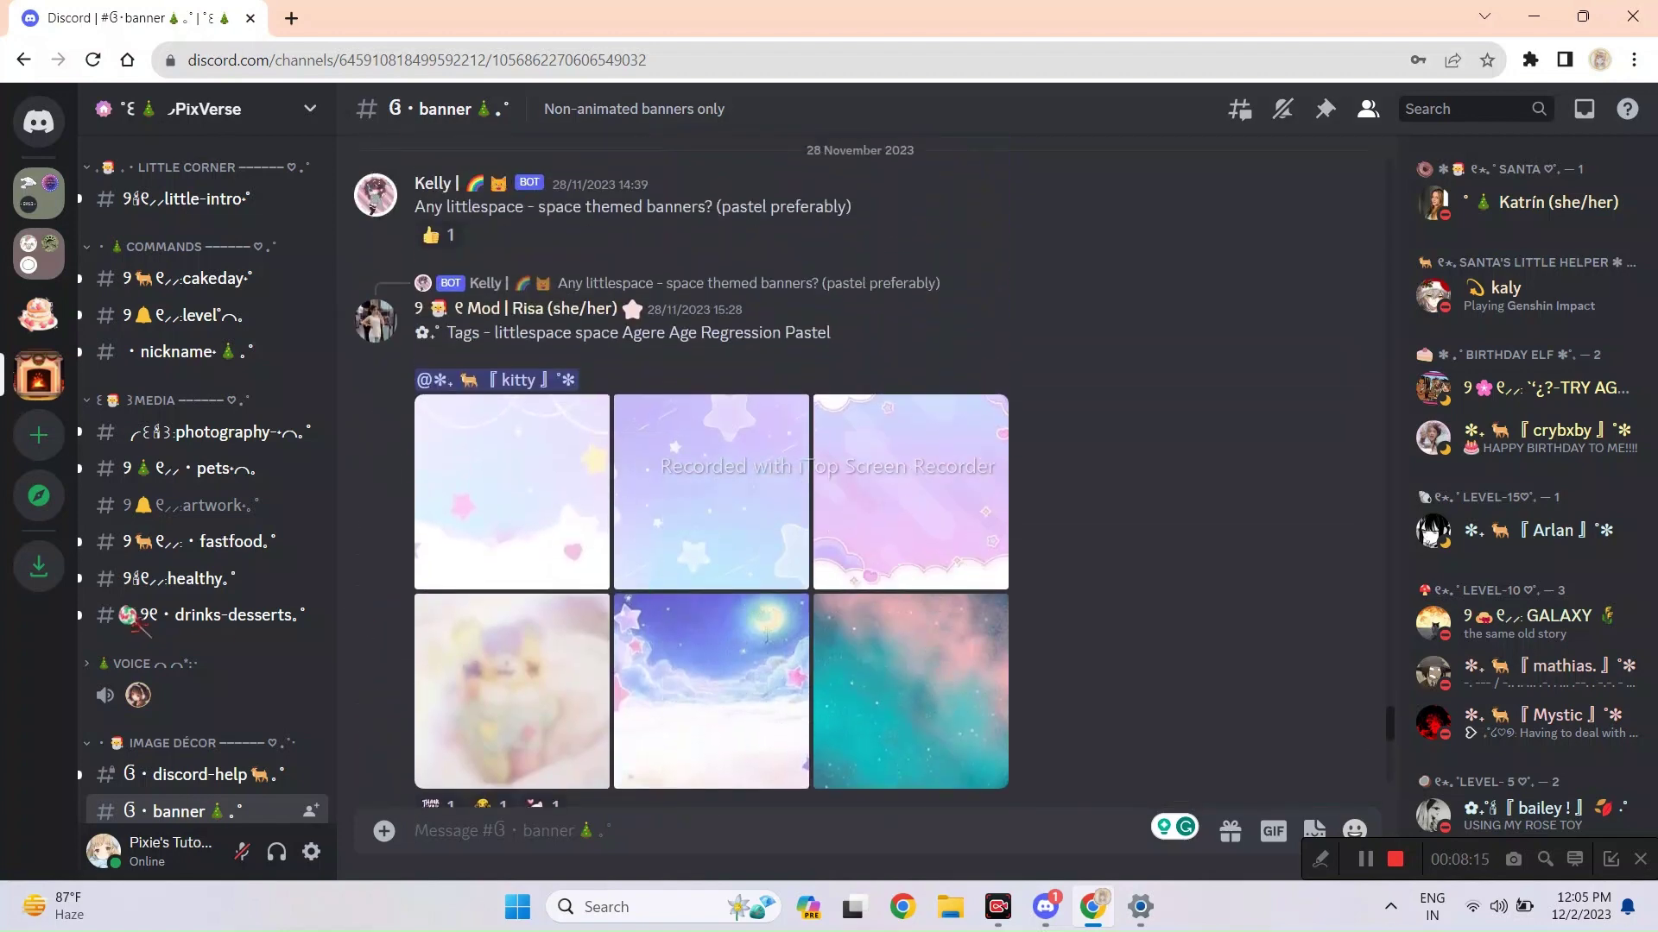
Open the welcome-bye-layout channel and browse back through its shared welcome and goodbye message layouts.
scroll(206, 540, "down", 5)
scroll(204, 544, "down", 3)
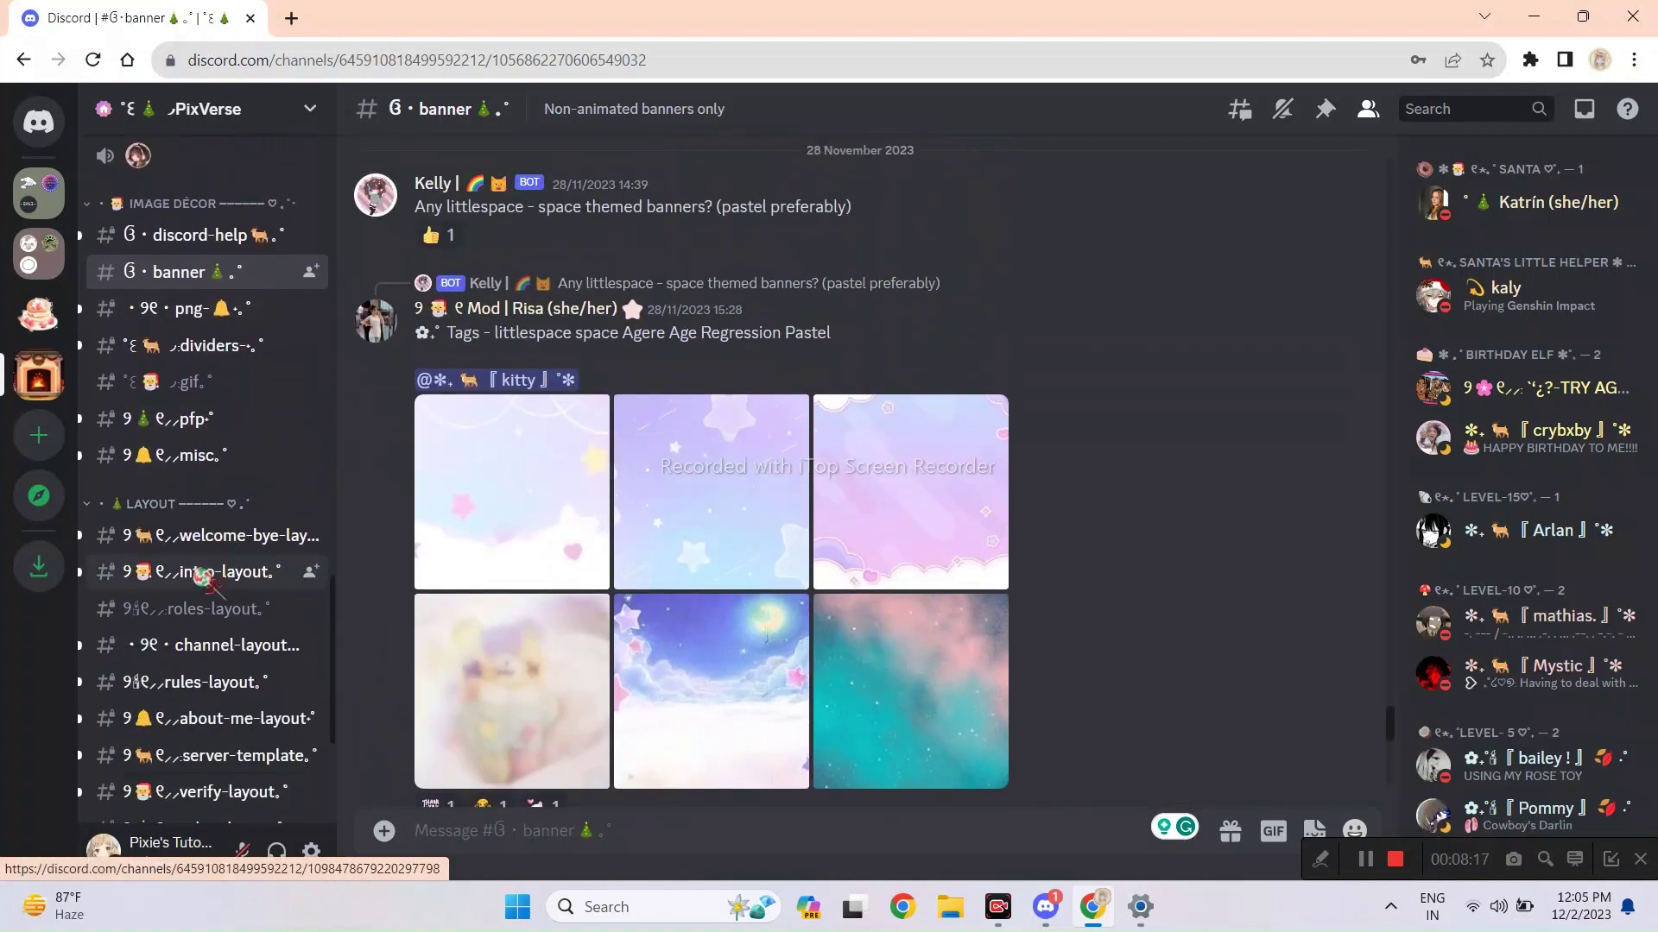
left_click(195, 544)
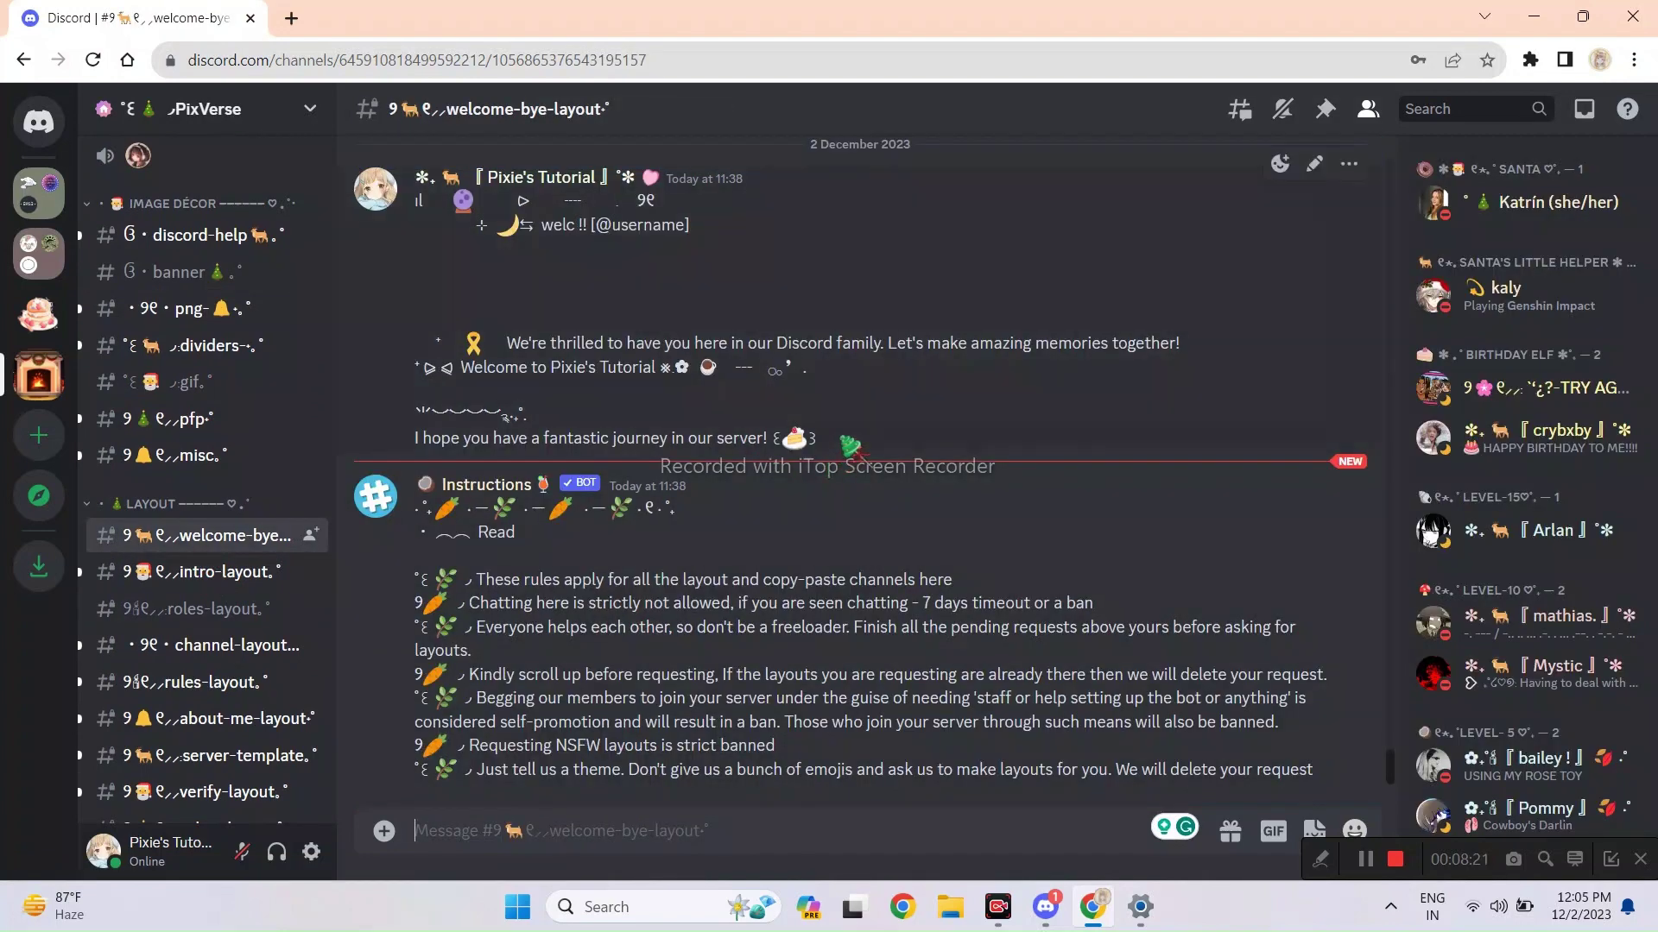
left_click_drag(563, 384, 471, 221)
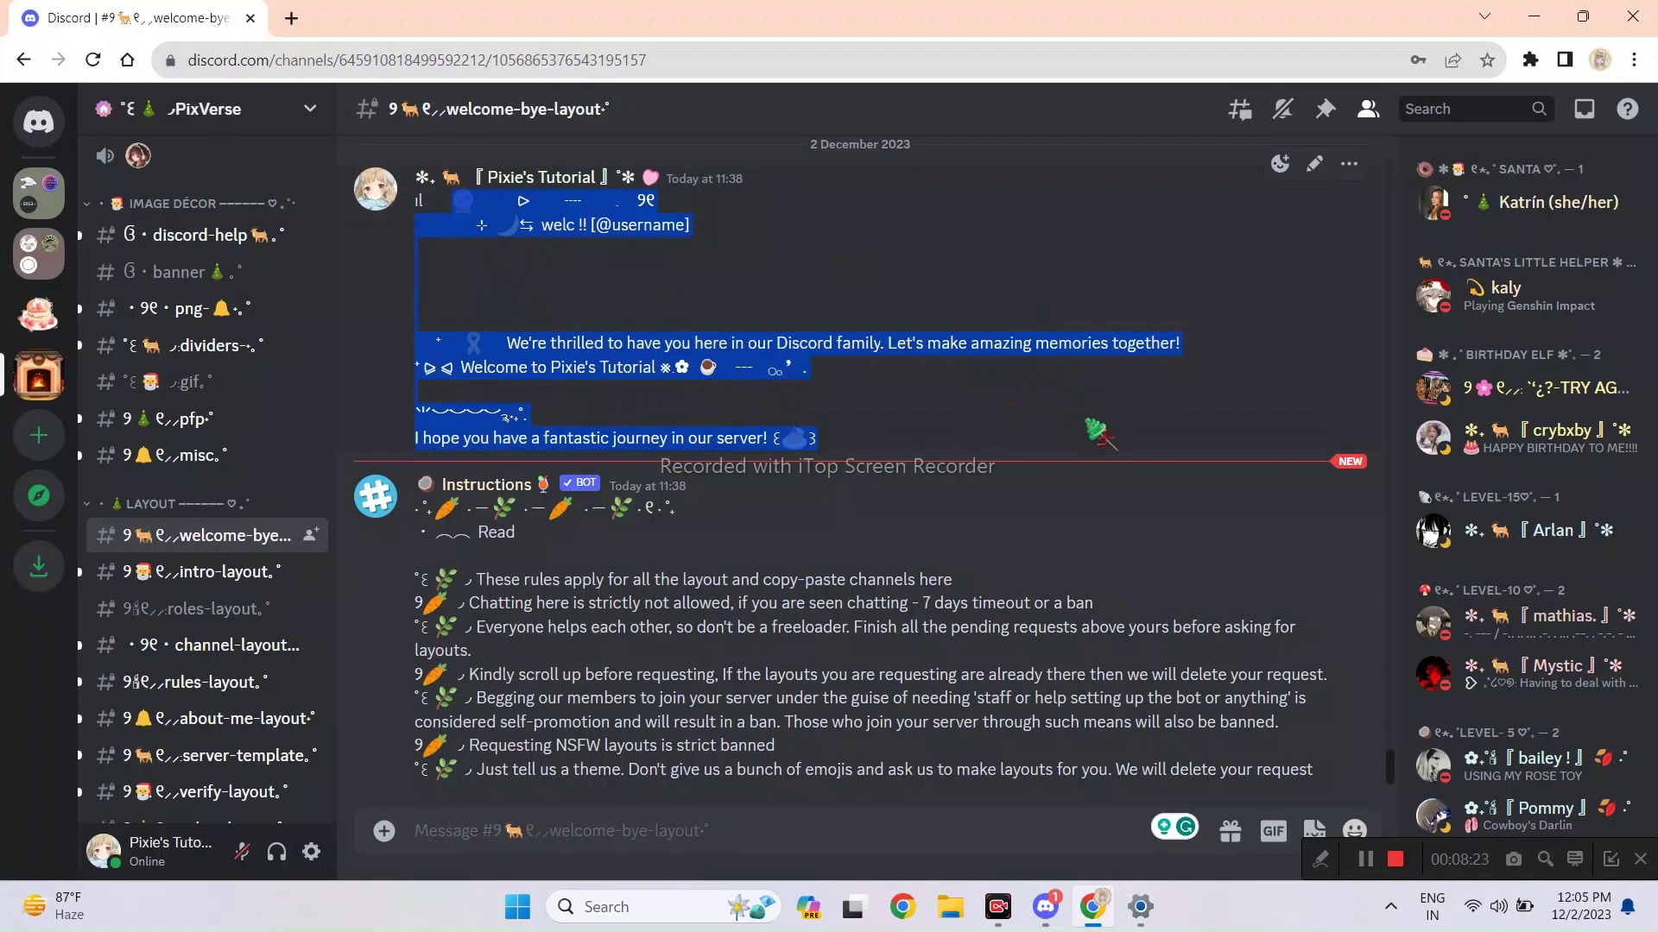
scroll(1096, 432, "up", 15)
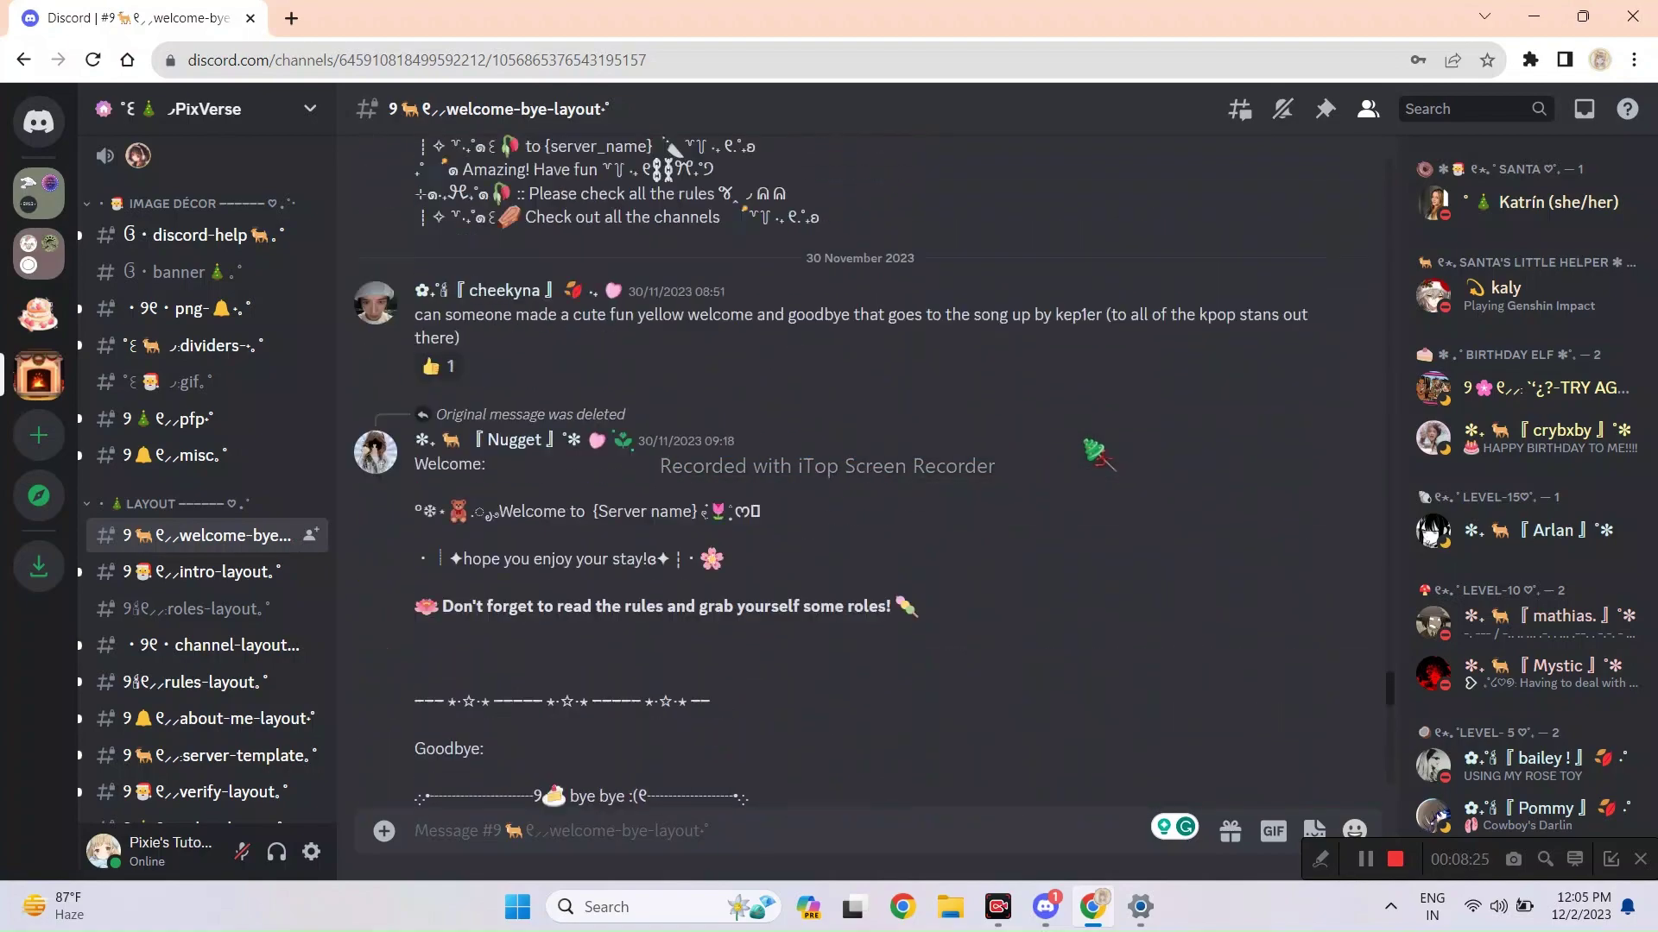
scroll(1095, 451, "up", 15)
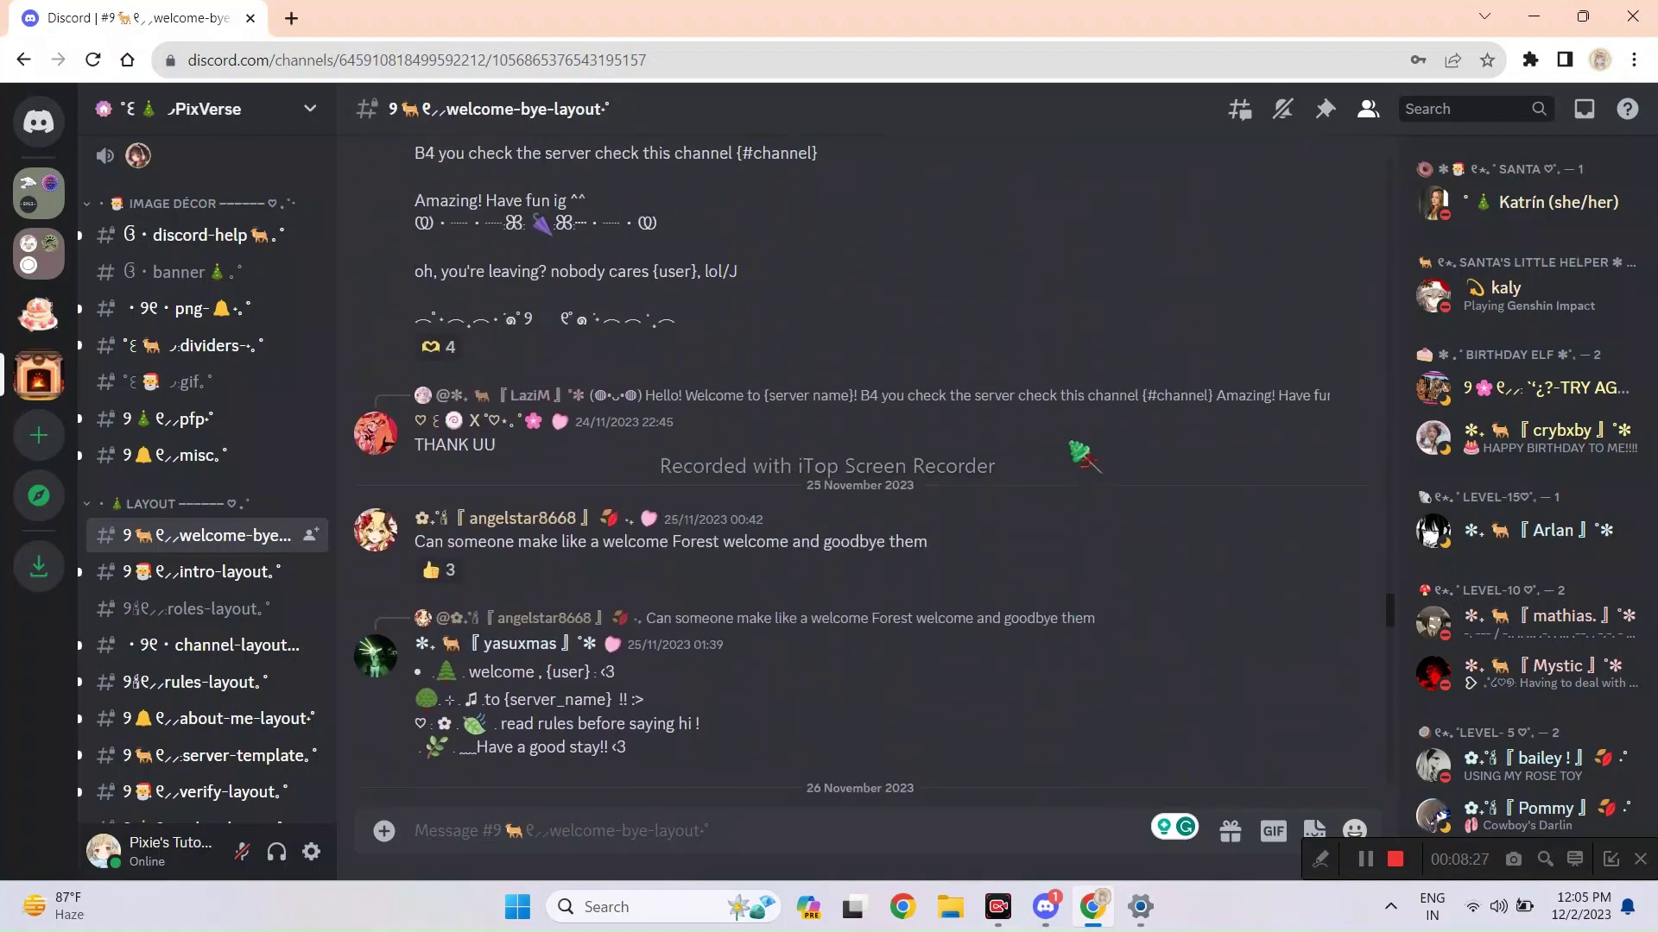
scroll(1084, 455, "up", 15)
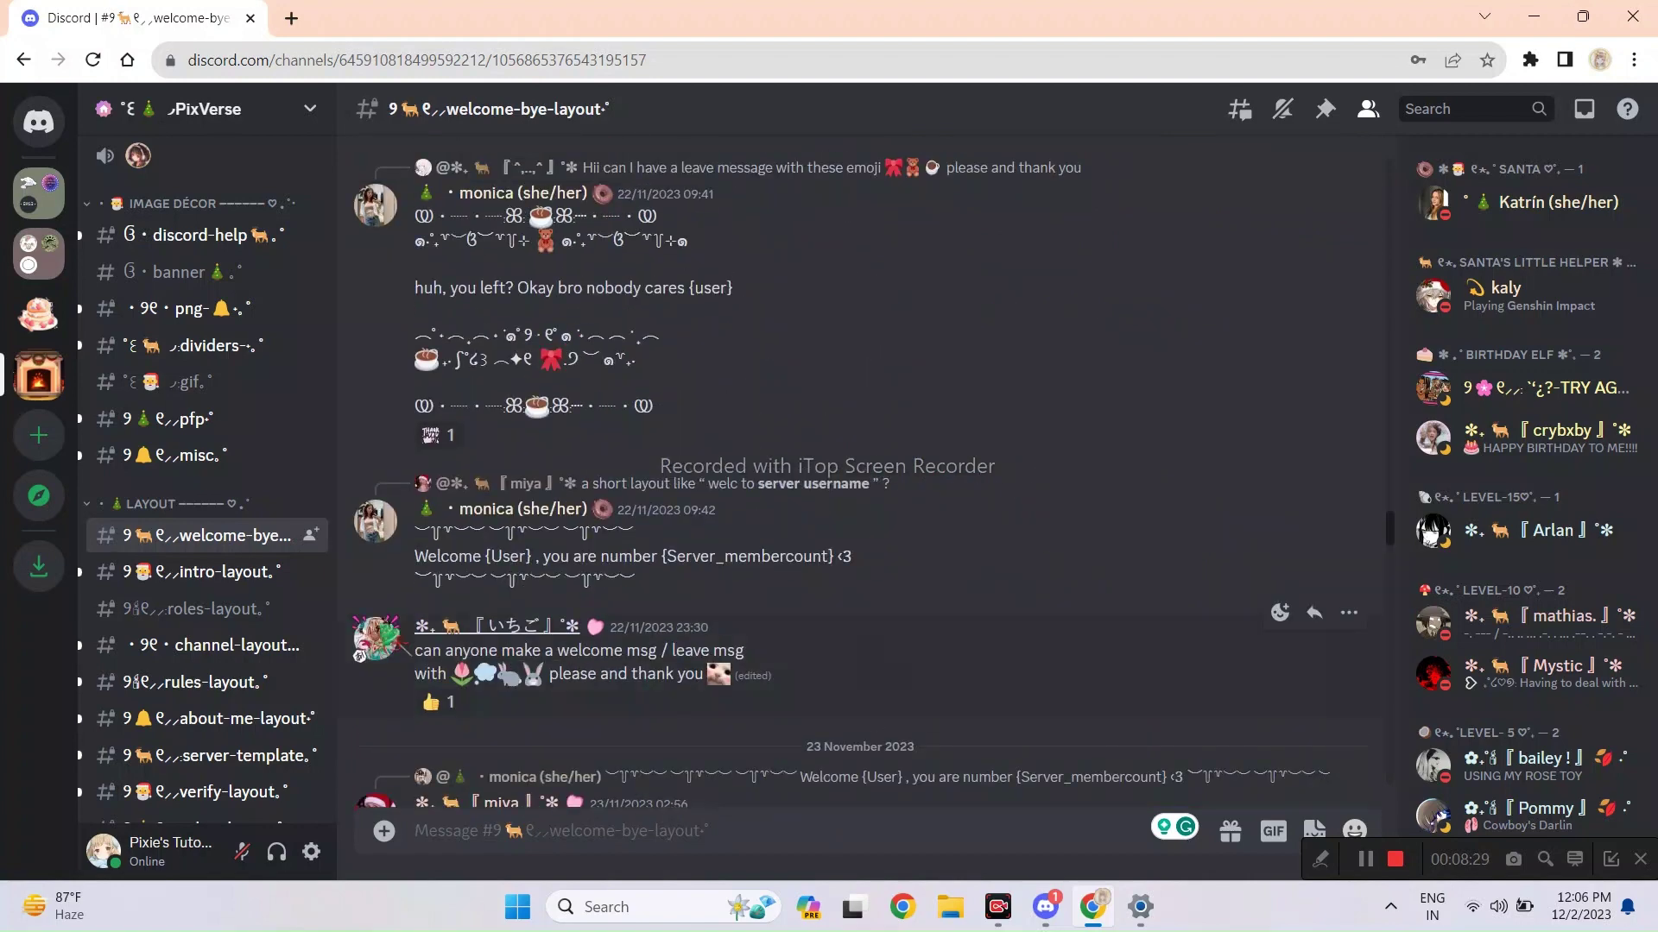
Browse the example layouts posted in the intro-layout and channel-layout channels.
left_click(215, 572)
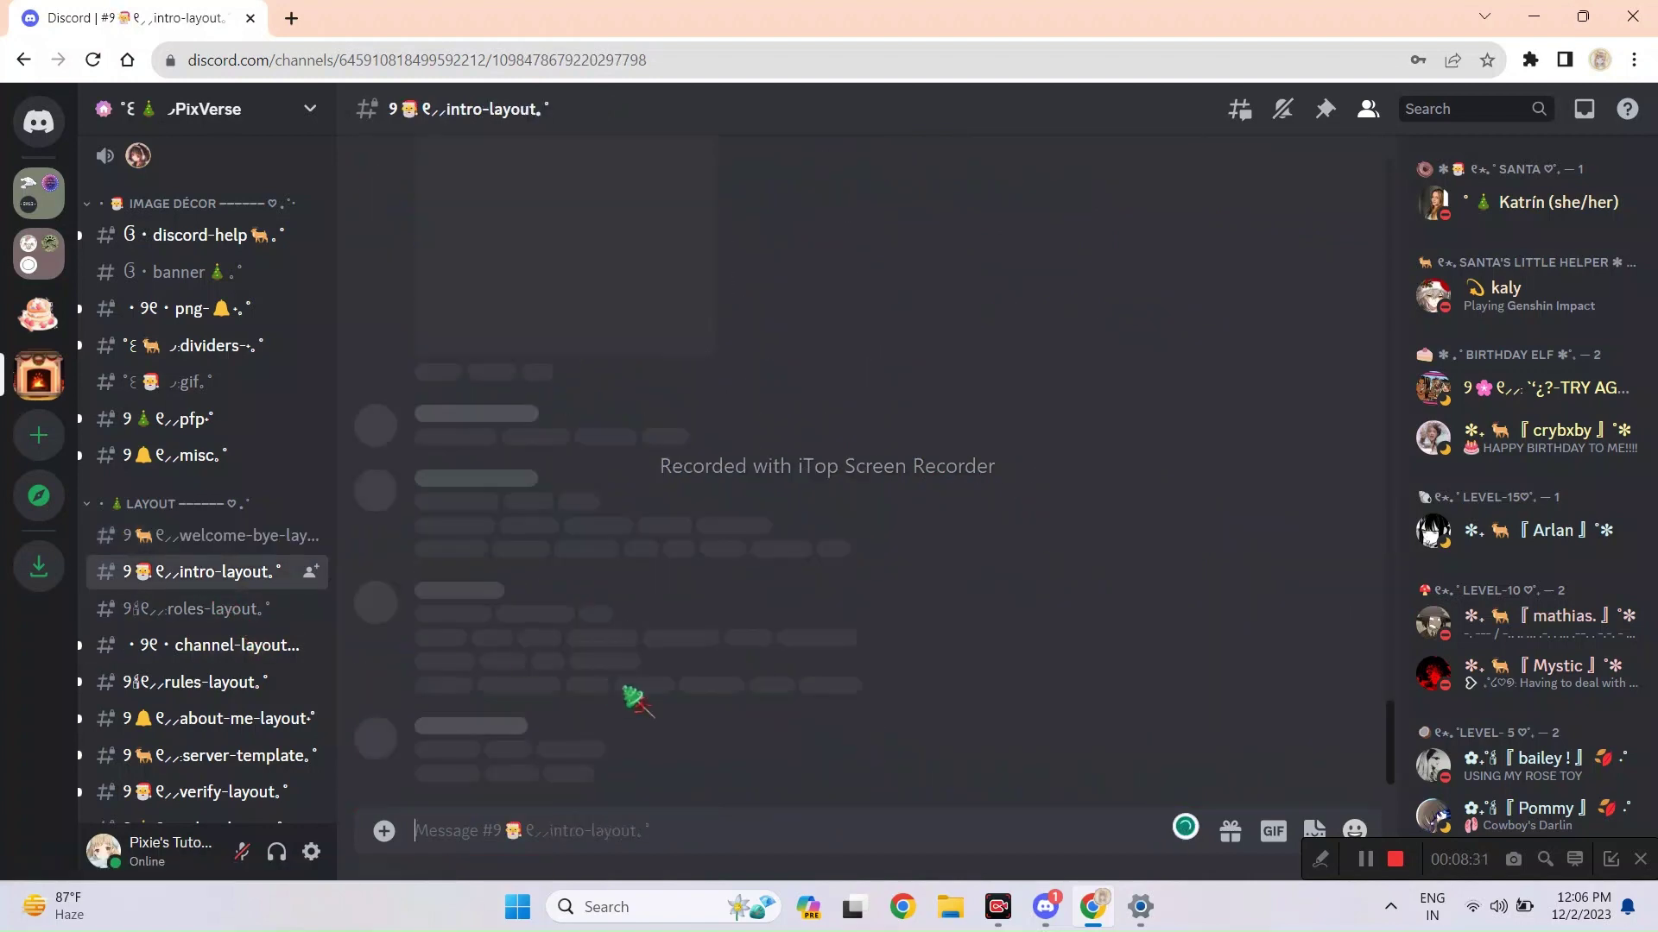
scroll(639, 699, "up", 5)
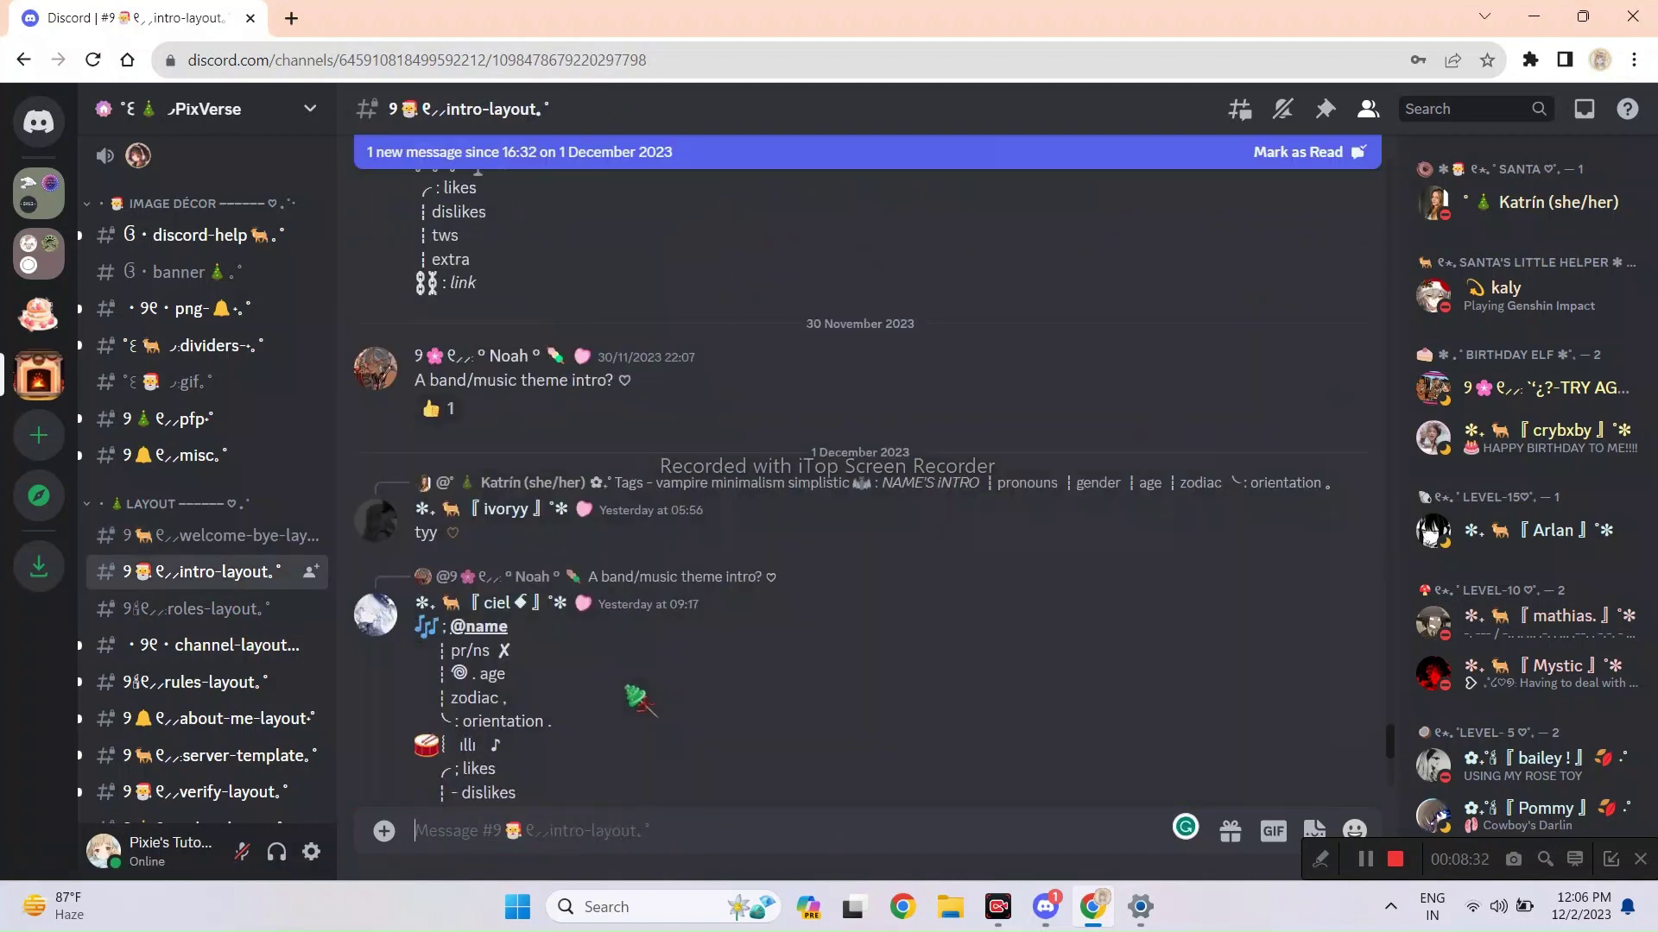
left_click(240, 646)
scroll(851, 618, "up", 6)
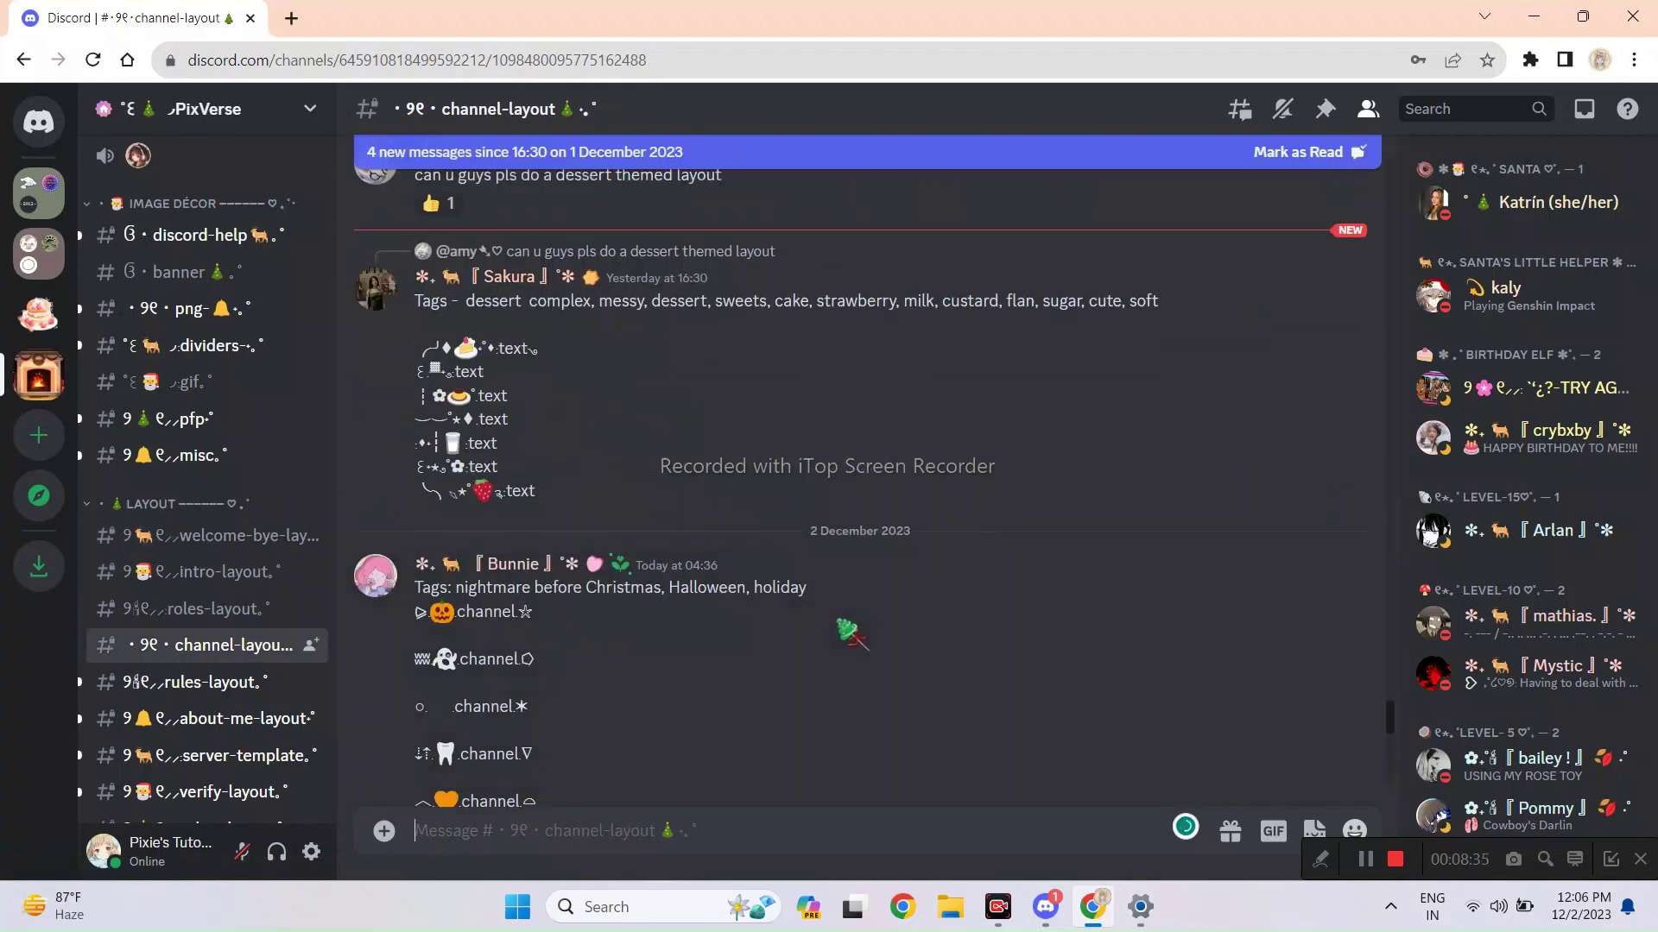
scroll(855, 630, "up", 10)
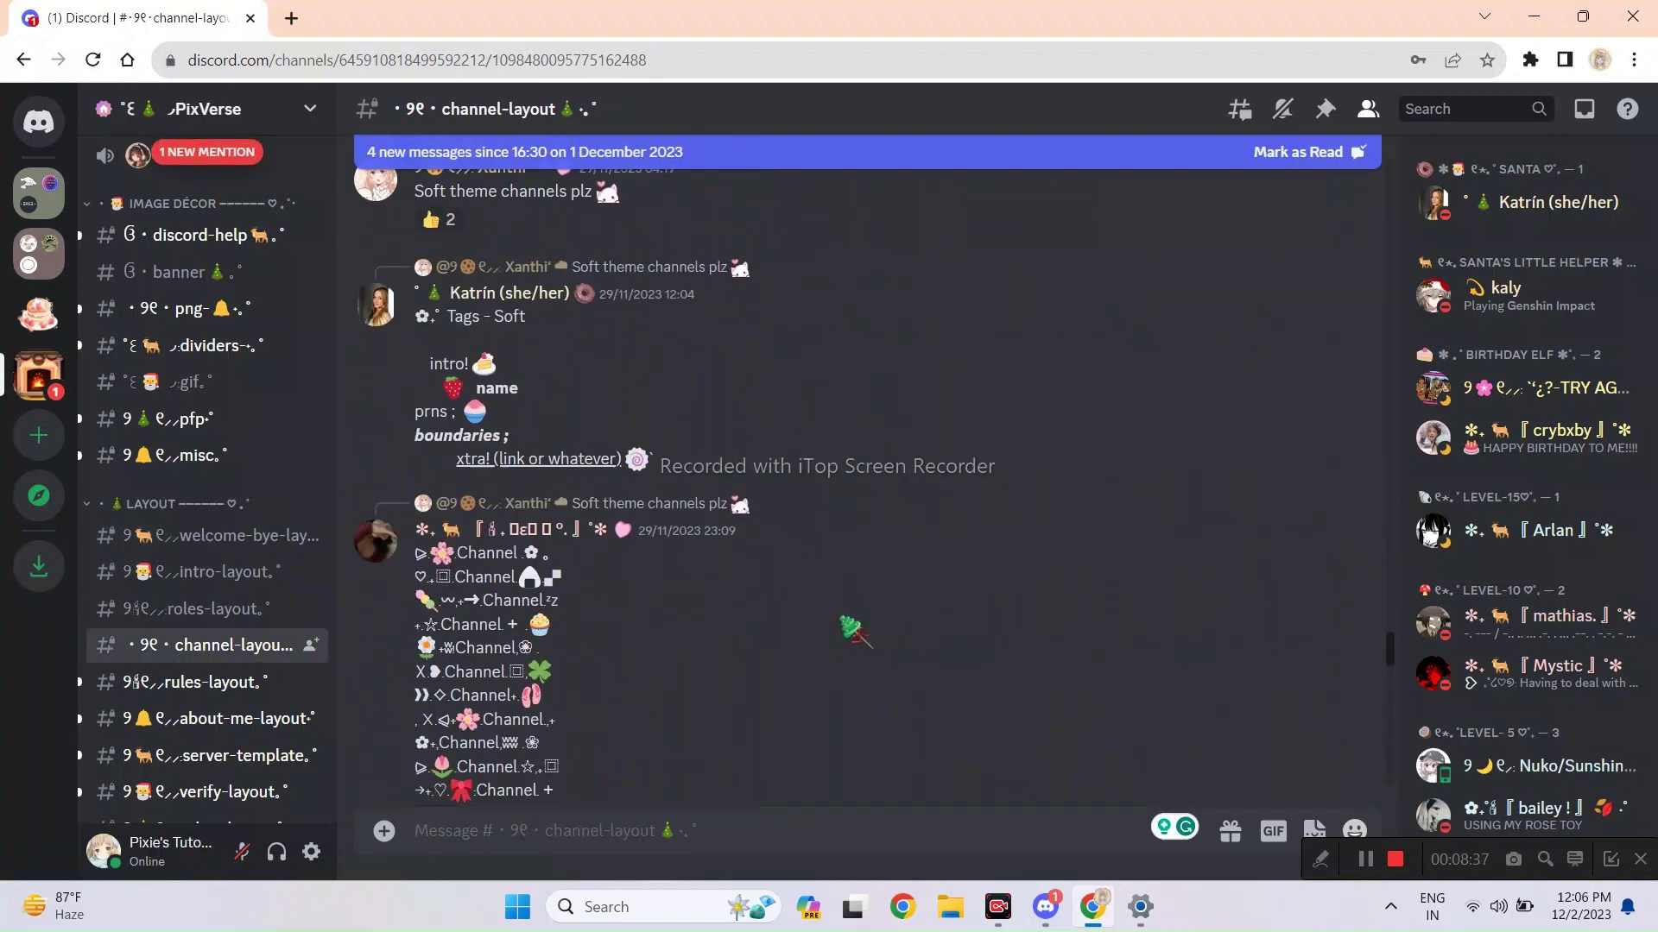
Check the replies in PixVerse's chatty channel and switch back to the Pixie's Tutorial server.
scroll(224, 362, "up", 15)
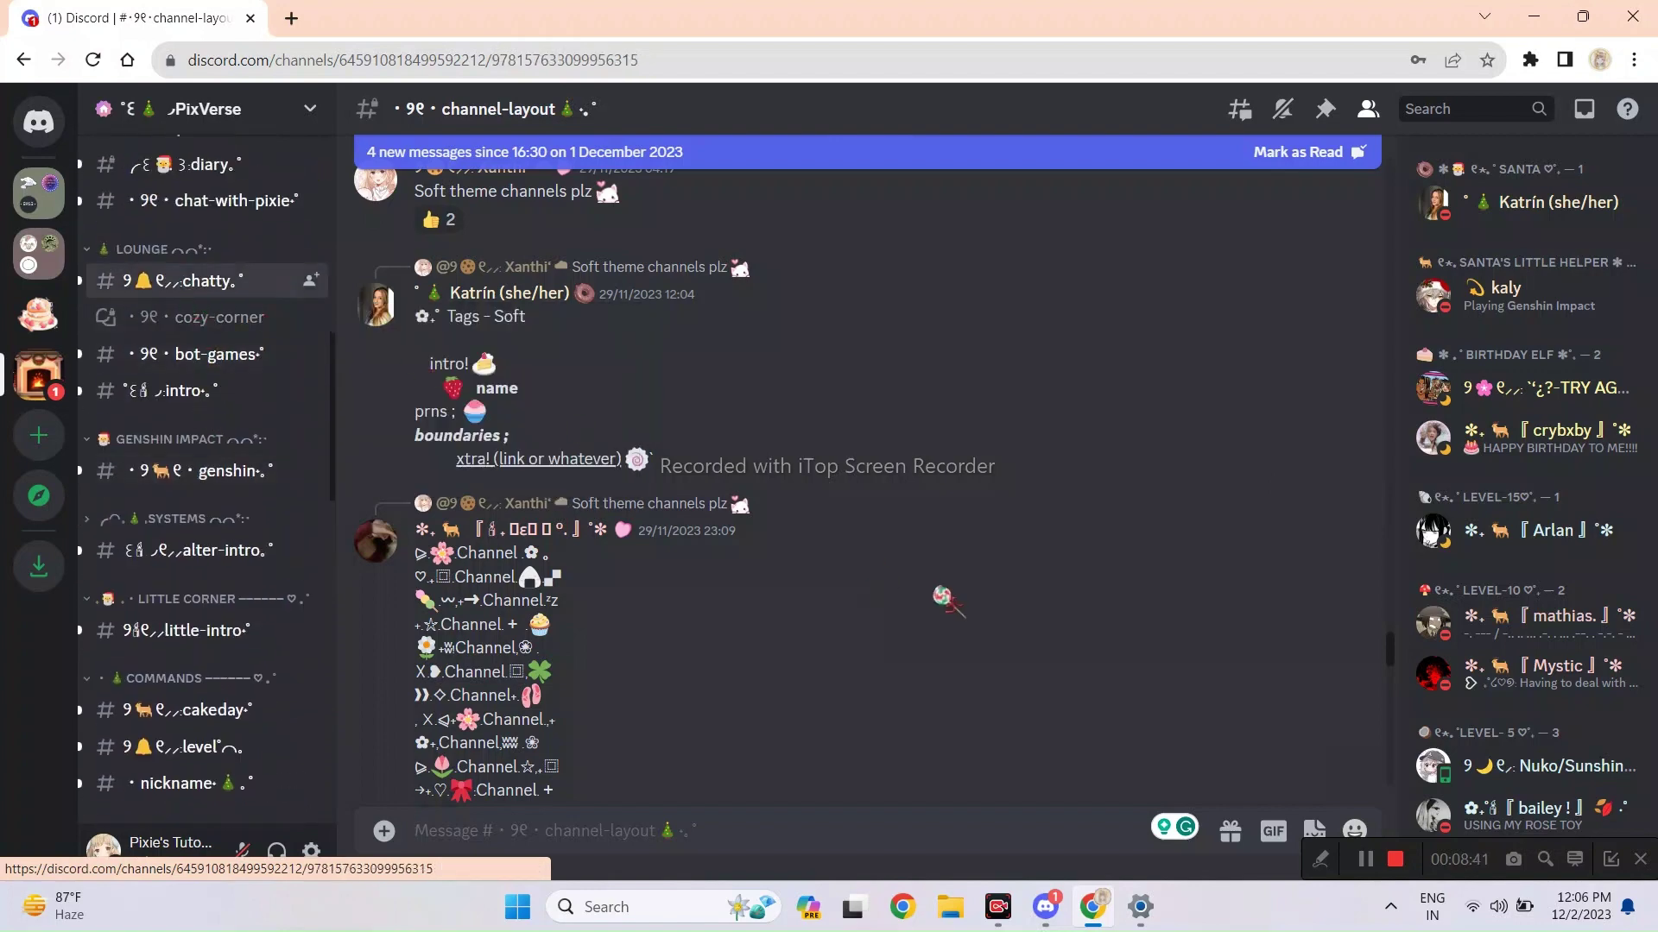
left_click(173, 281)
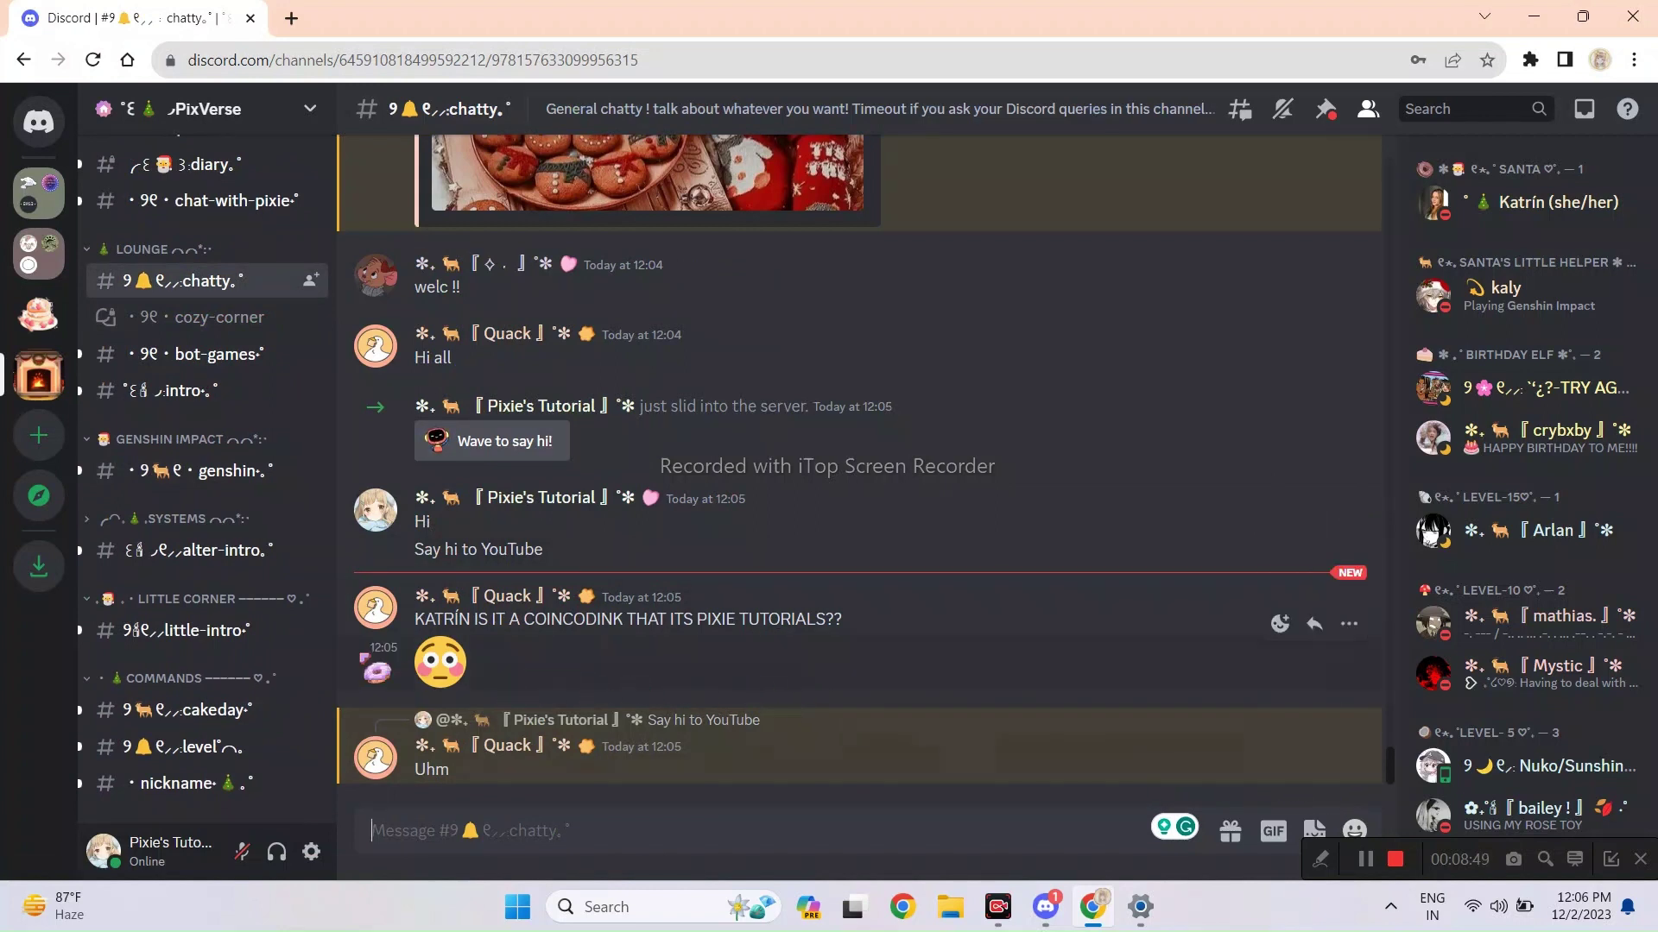
scroll(274, 626, "down", 5)
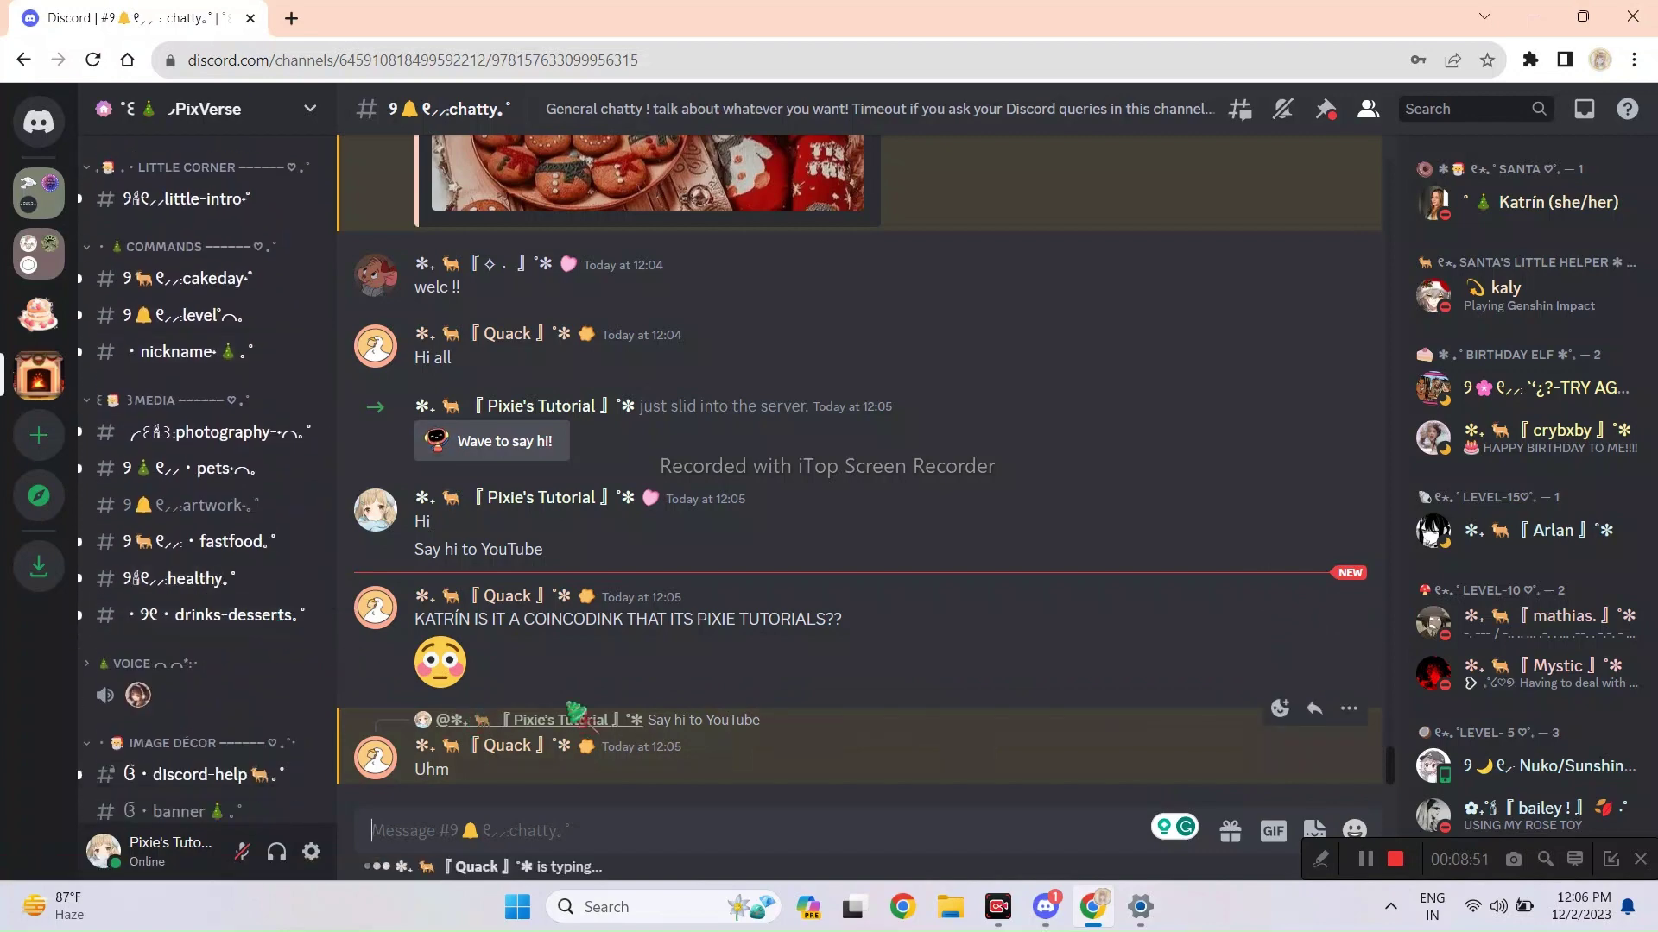
left_click(39, 315)
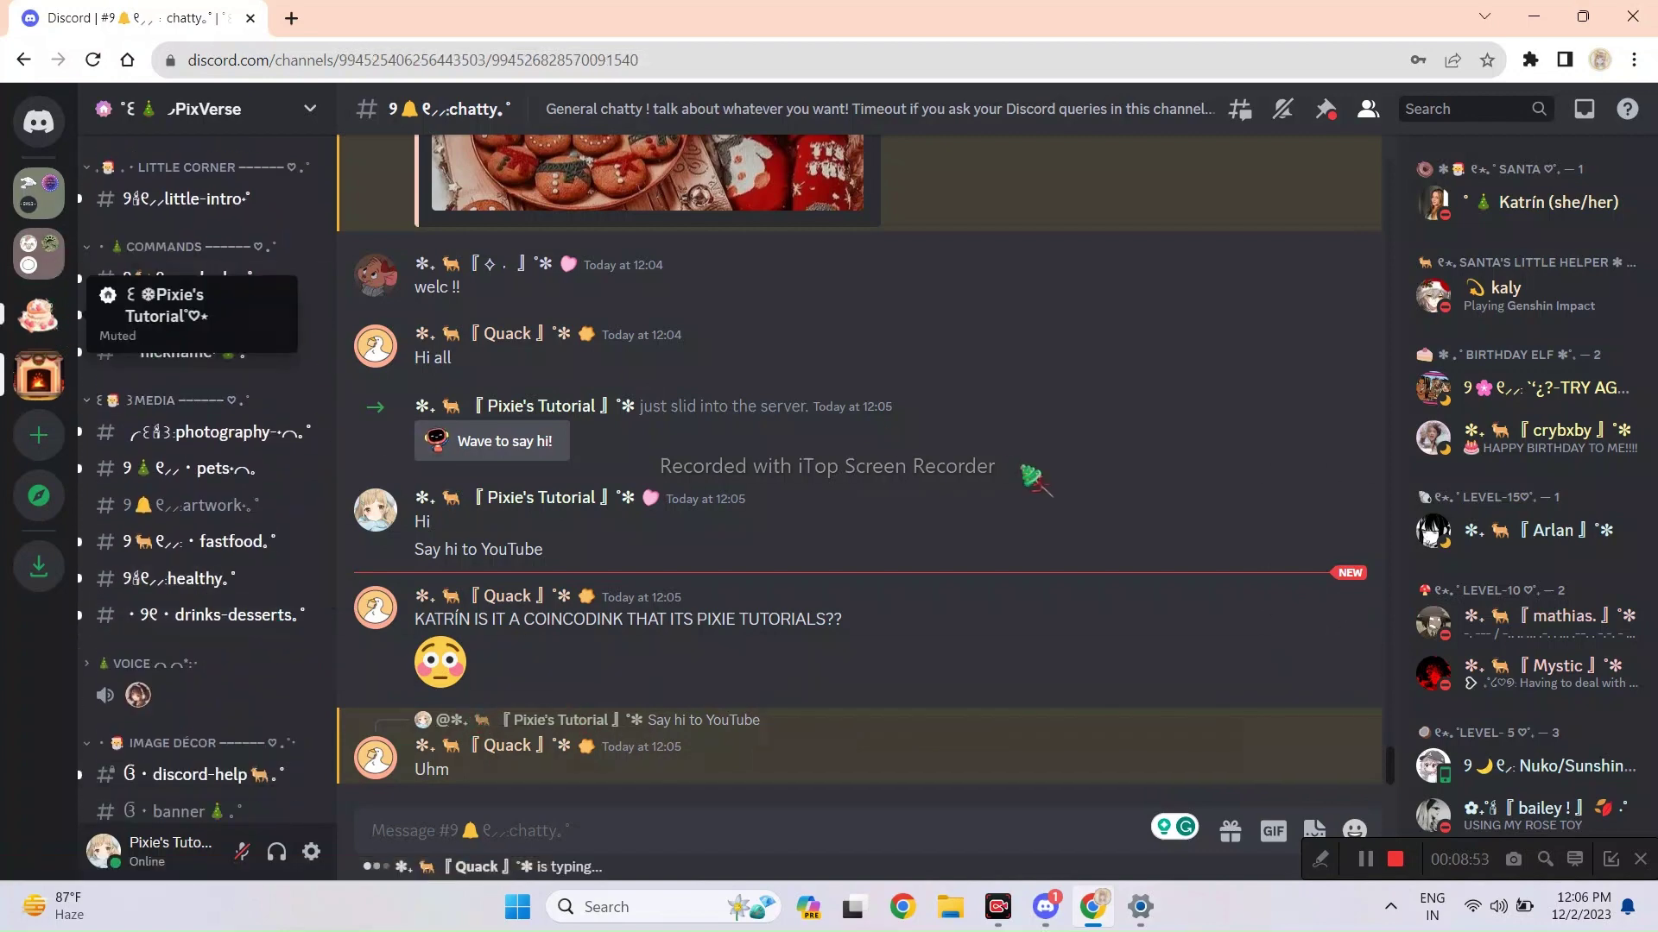